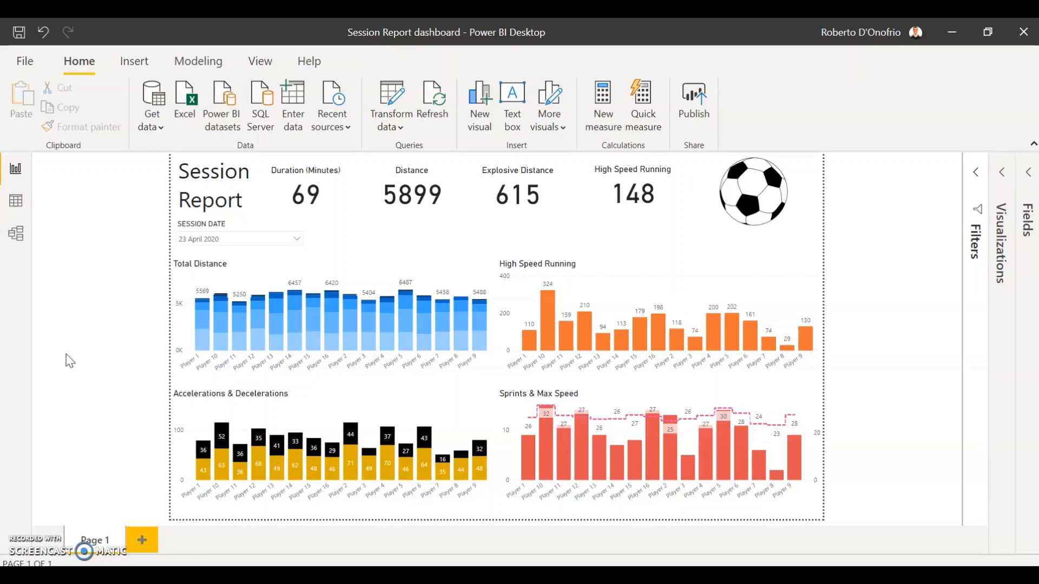
- Filter the finished Session Report dashboard by session date: 22 April 2020, 21 April 2020, and back to 23 April 2020
left_click(67, 363)
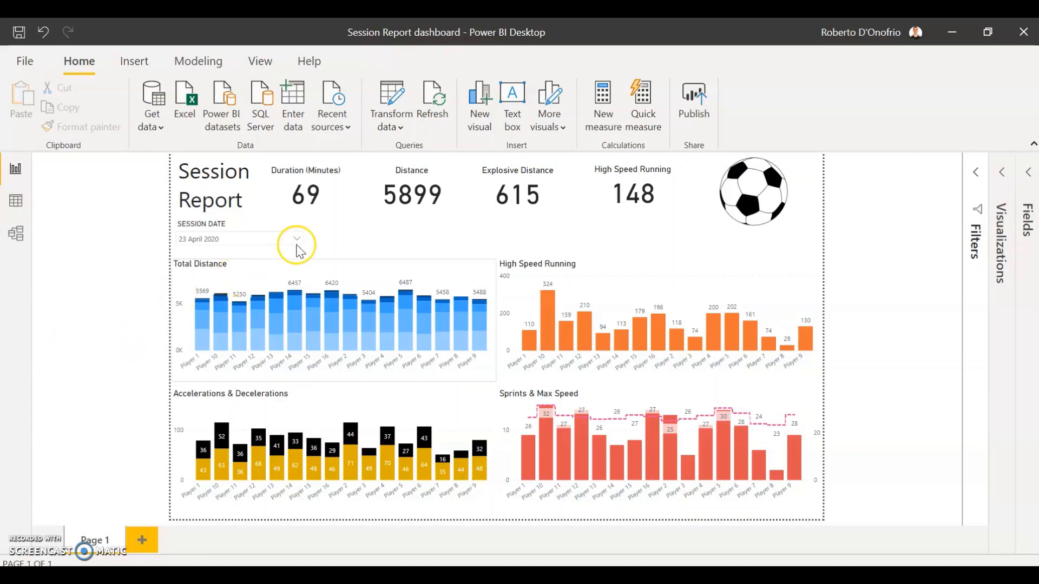
mouse_move(300, 238)
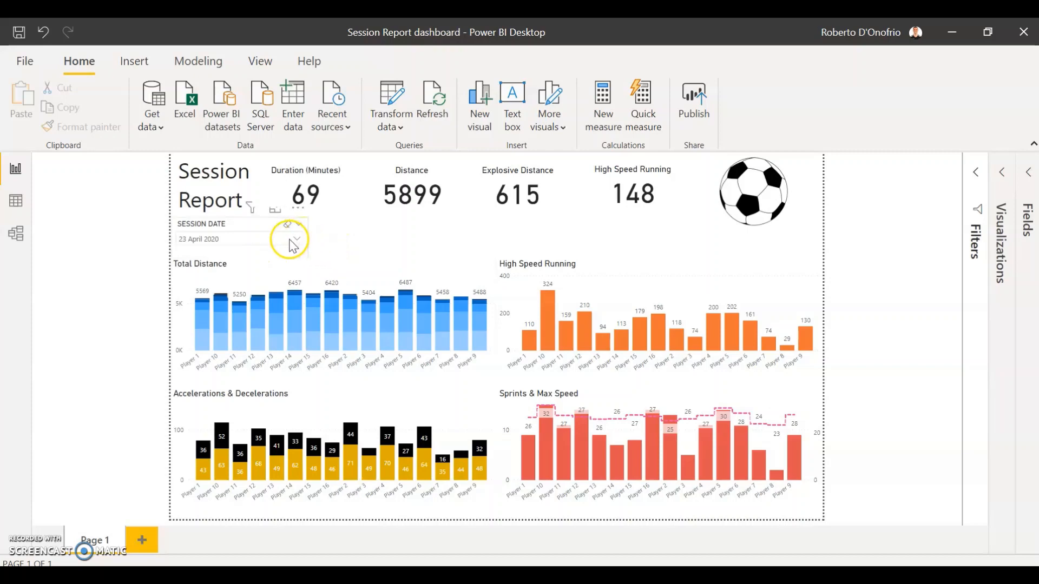
left_click(295, 239)
scroll(241, 324, "down", 5)
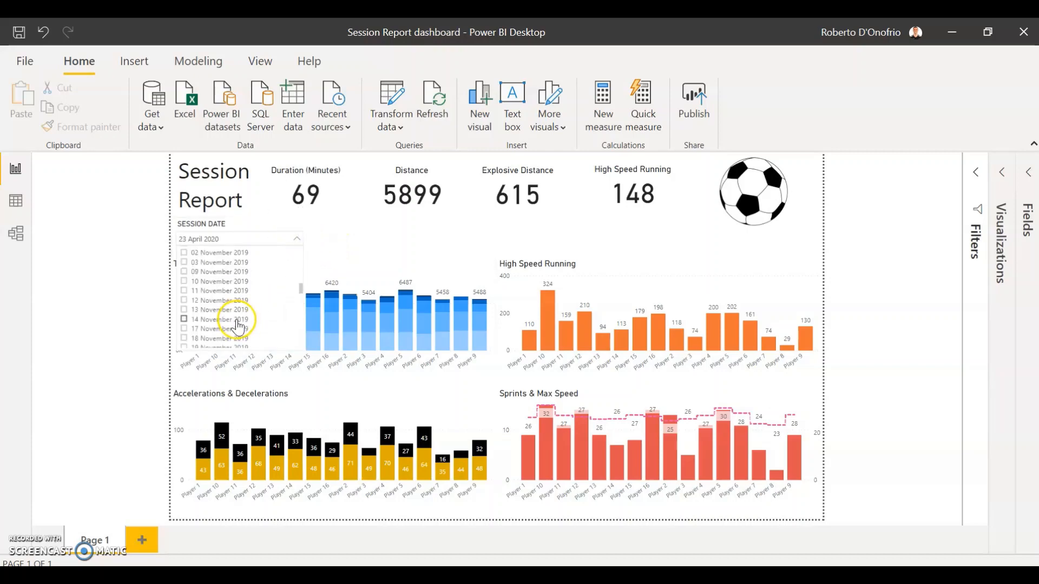
scroll(239, 327, "down", 5)
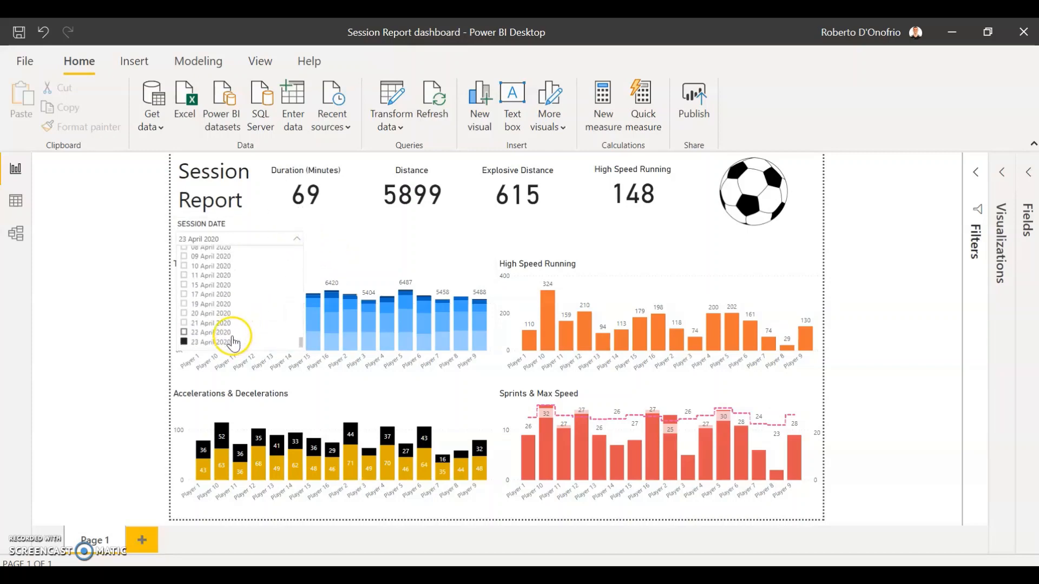
left_click(226, 331)
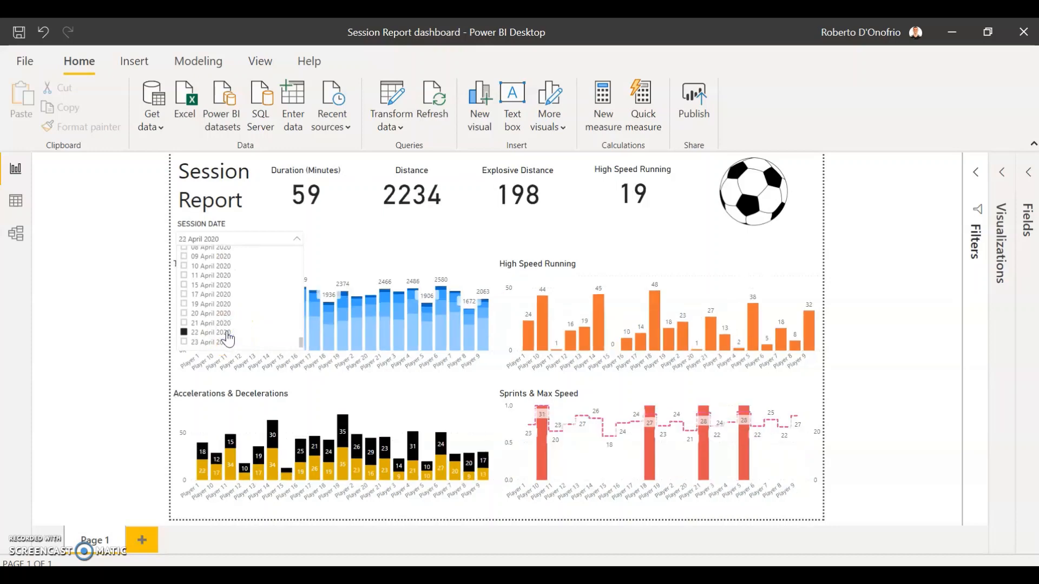
left_click(220, 324)
left_click(222, 343)
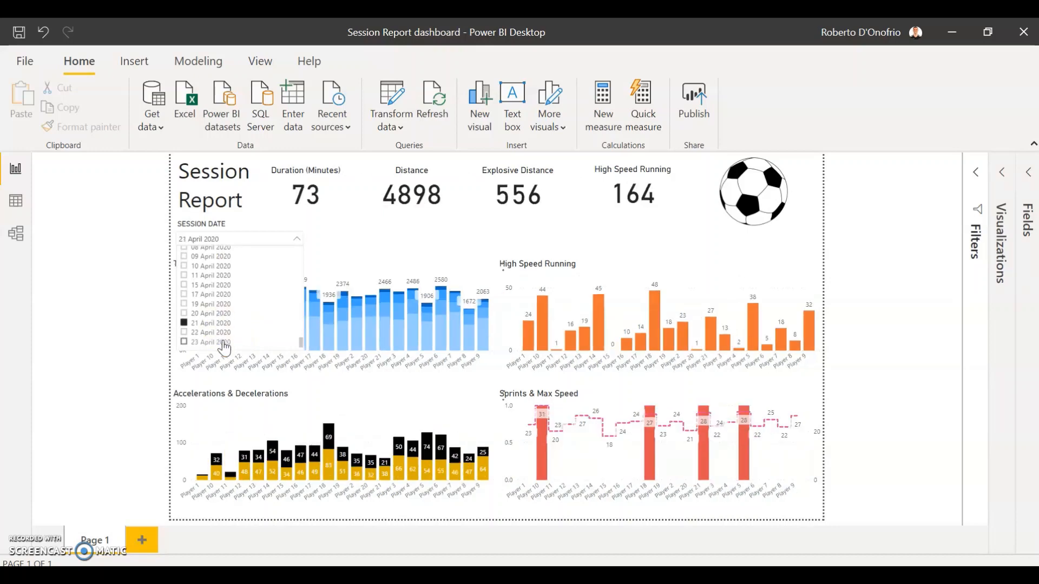
left_click(252, 237)
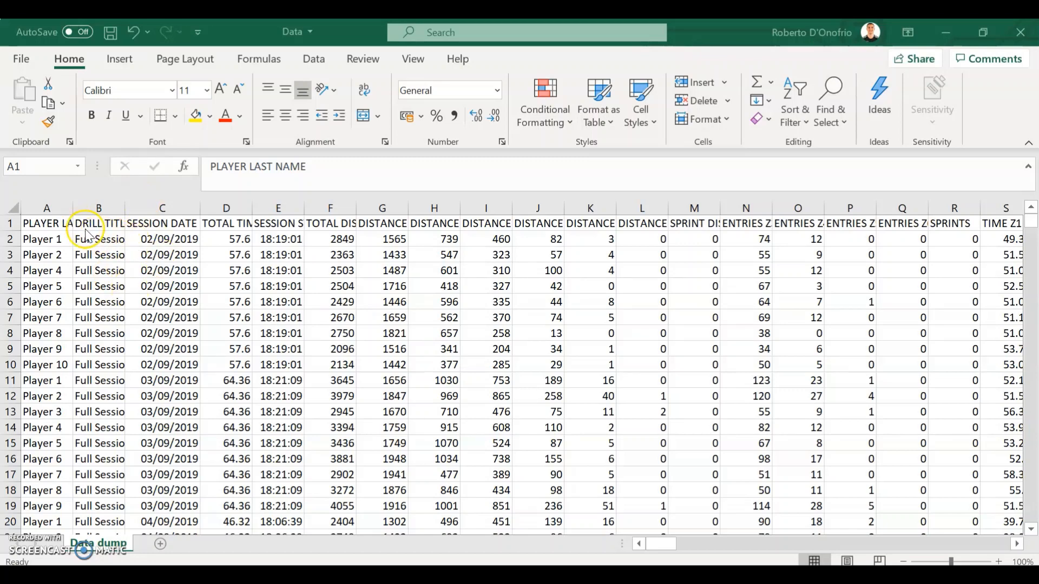
- Examine the column headers and the 02/09/2019 player rows in the Data dump worksheet
left_click(43, 224)
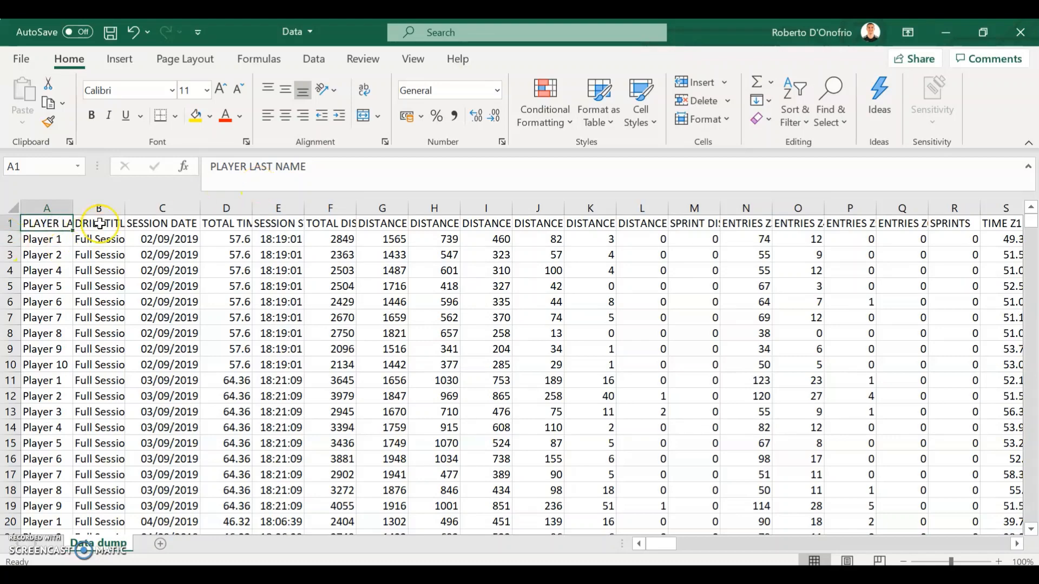
mouse_move(658, 542)
left_mouse_down()
mouse_move(994, 543)
mouse_move(658, 543)
left_mouse_up()
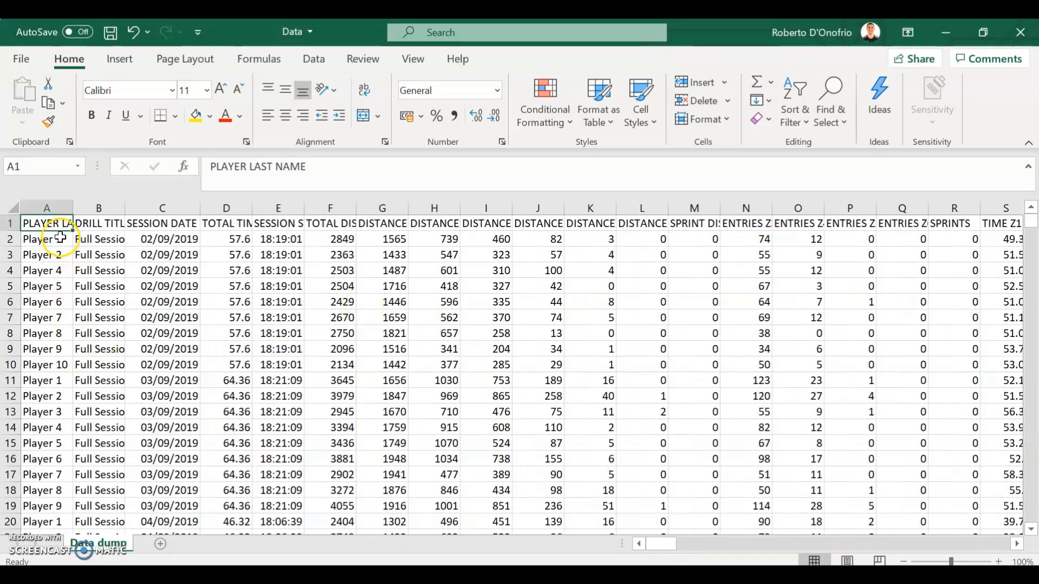
left_click_drag(60, 238, 151, 365)
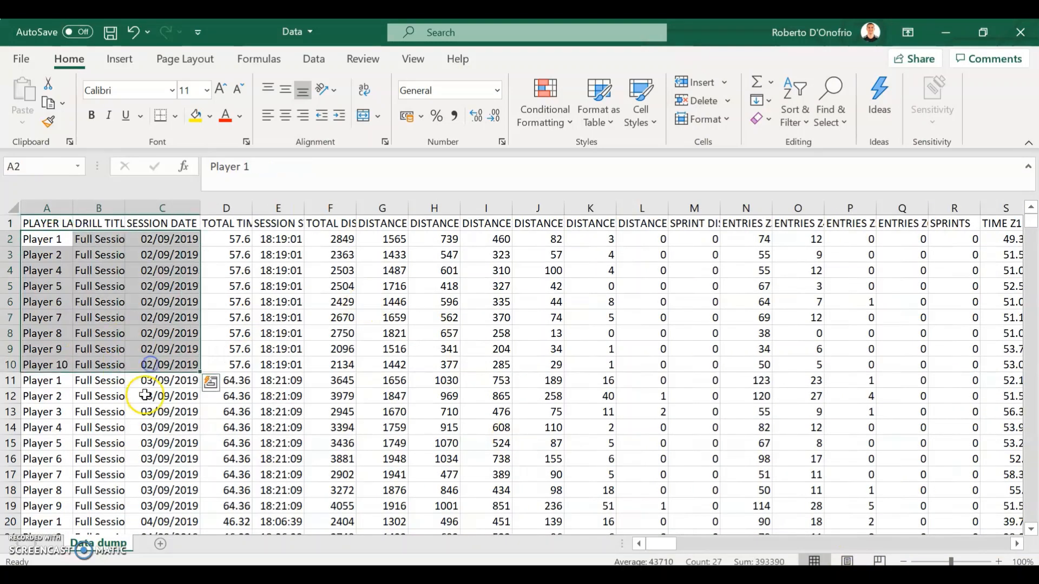
left_click(144, 383)
left_click(43, 224)
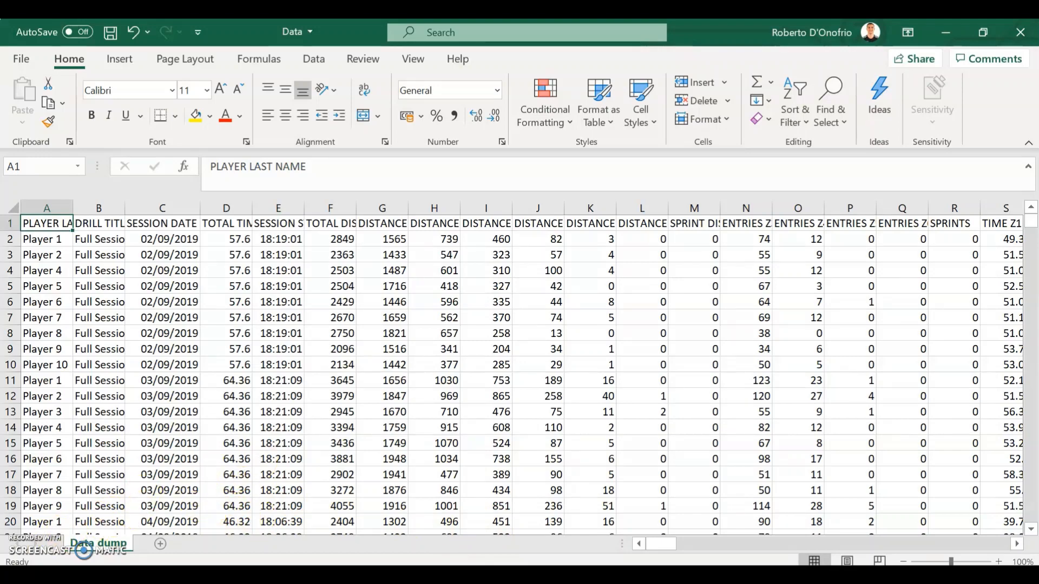
- Switch to the blank Power BI Desktop report and load the Data dump sheet from the Data workbook in Documents, POWERBI DATA
left_click(583, 574)
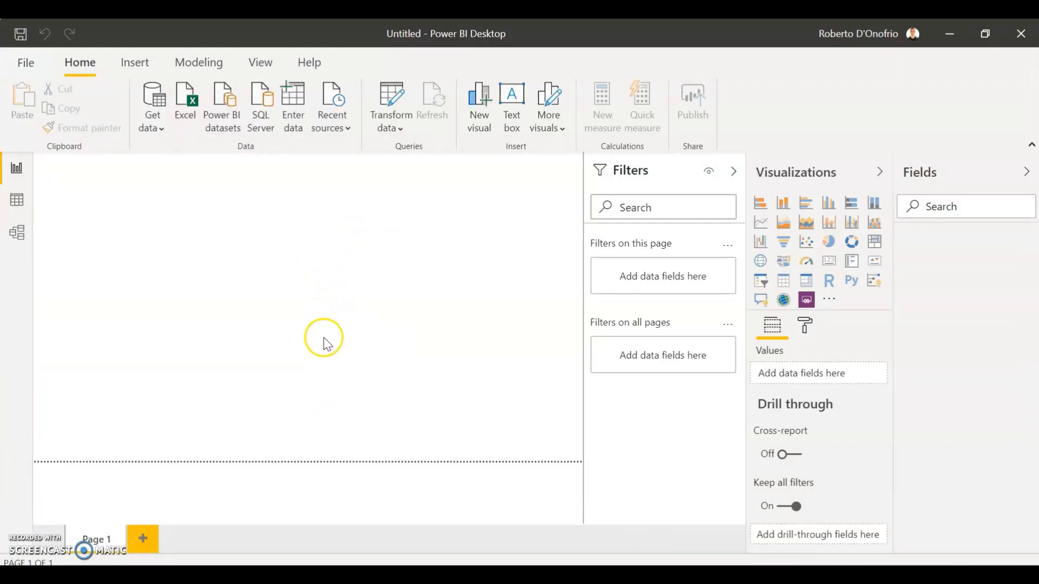
left_click(156, 128)
left_click(181, 181)
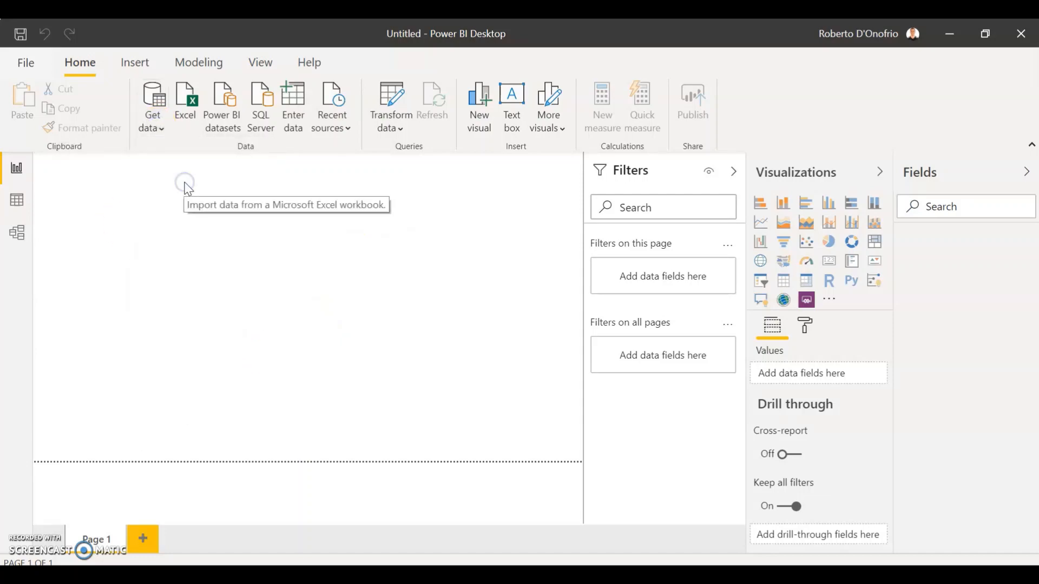
scroll(205, 201, "down", 6)
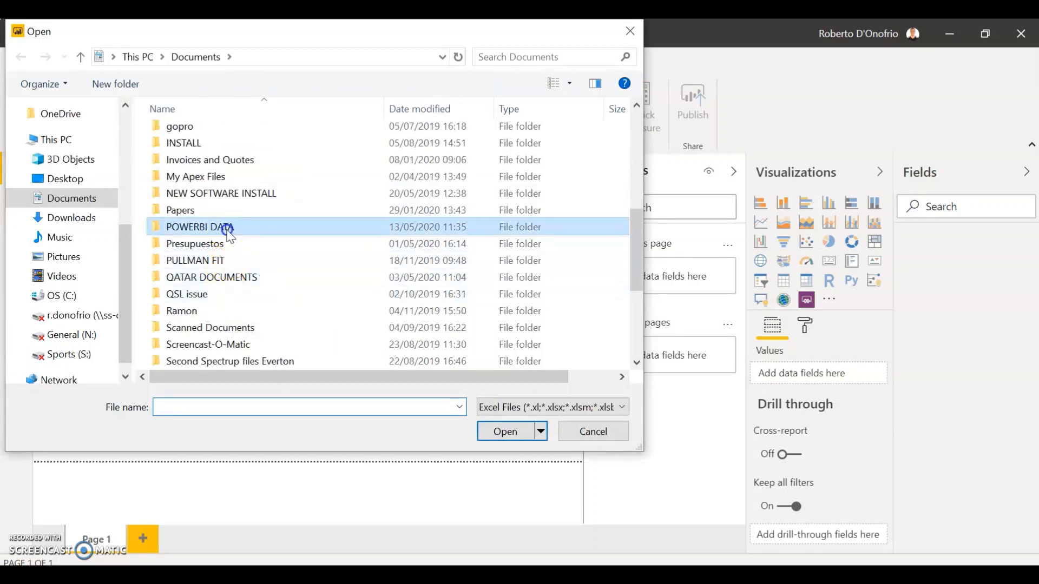
double_click(220, 226)
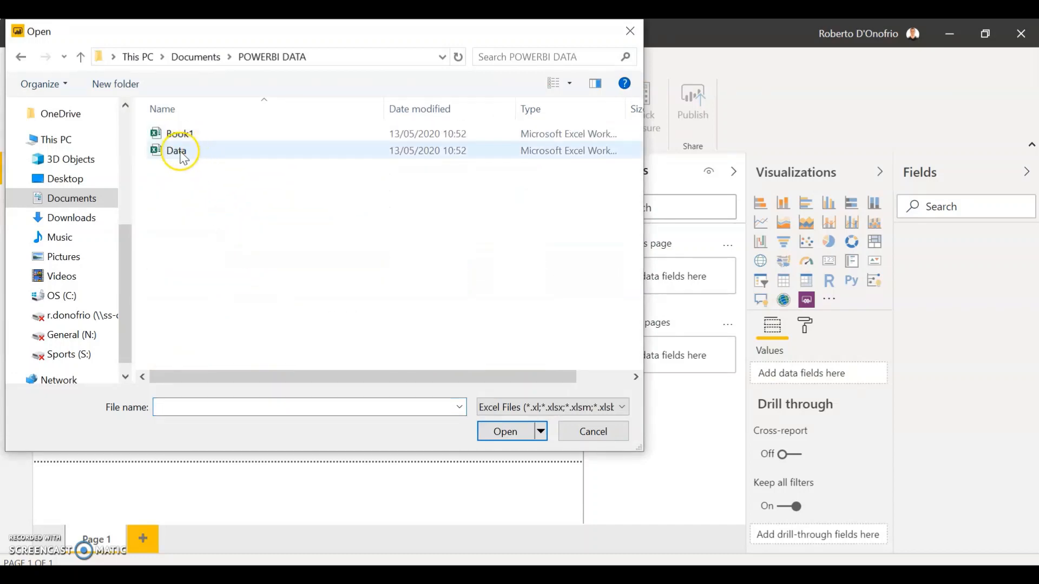
double_click(181, 153)
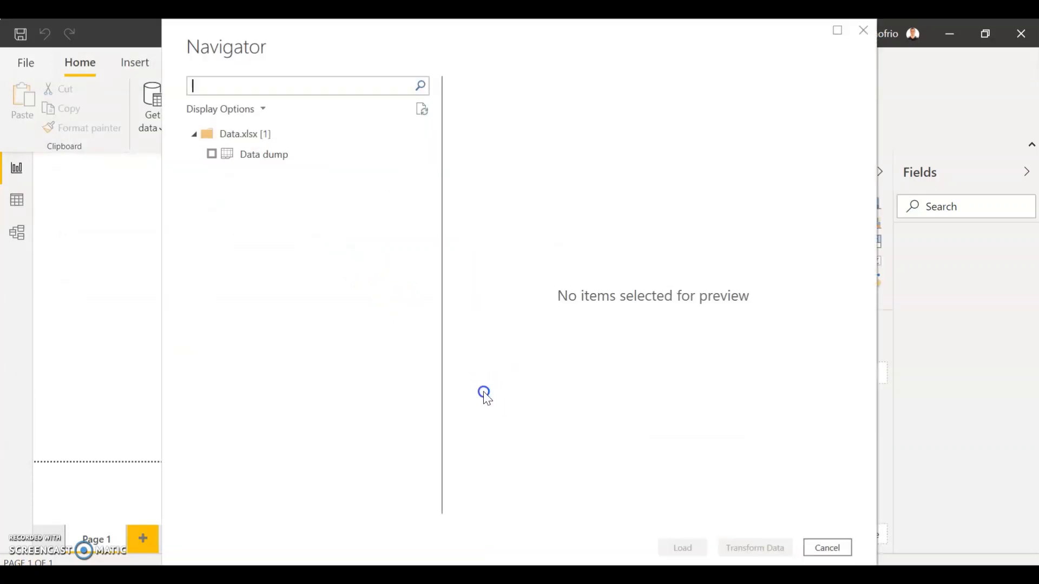
left_click(211, 156)
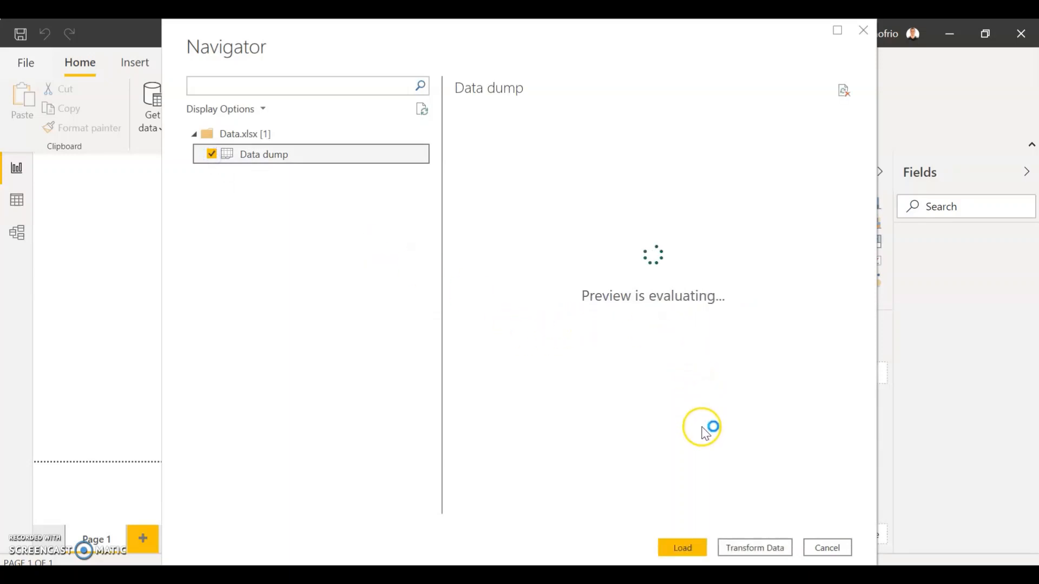
left_click(682, 548)
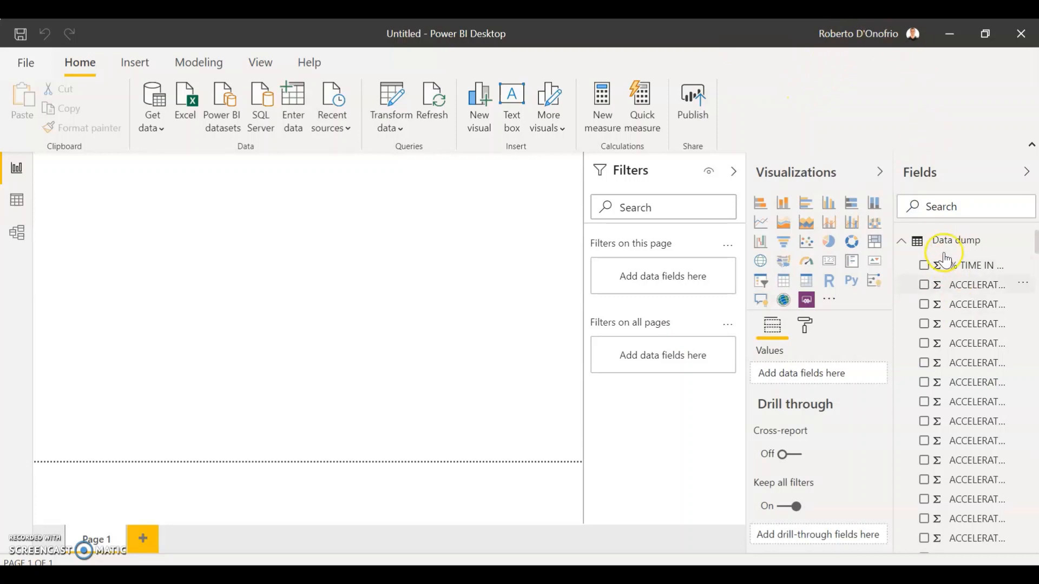
- Look through the fields of the loaded Data dump table
scroll(974, 342, "down", 3)
scroll(974, 344, "up", 2)
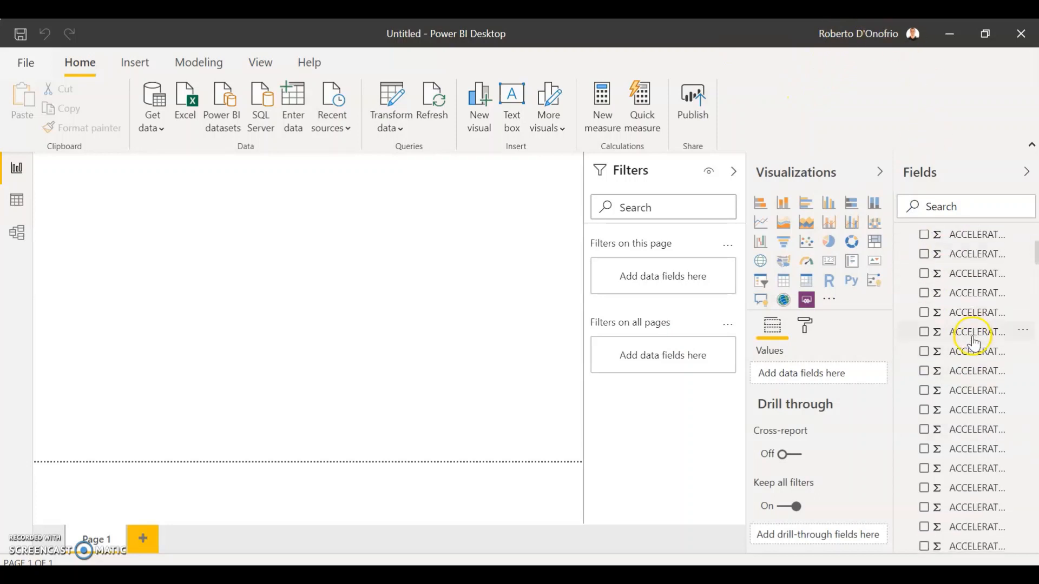
scroll(974, 341, "up", 2)
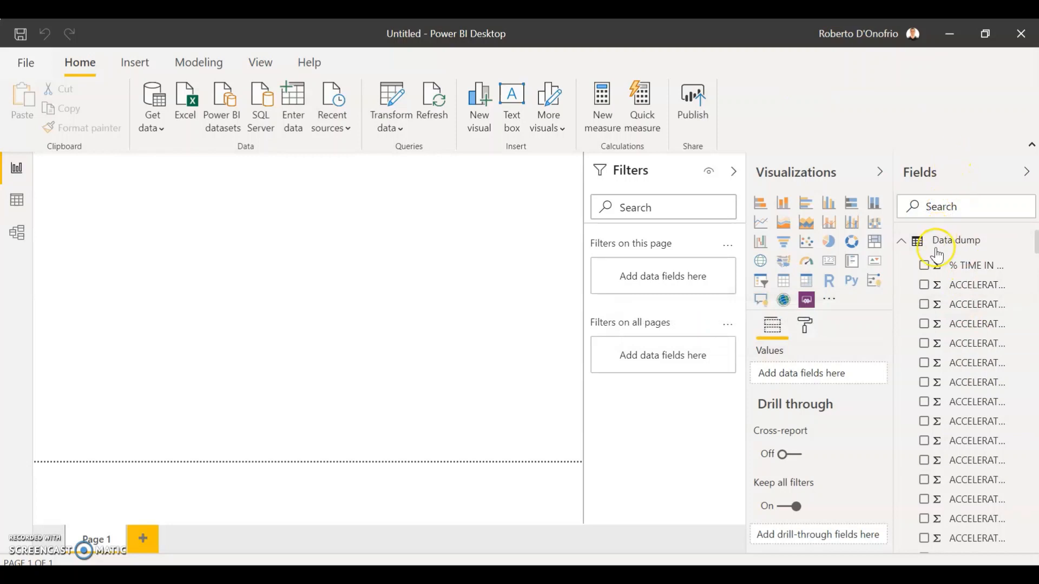
mouse_move(947, 250)
mouse_move(1036, 249)
left_mouse_down()
mouse_move(1037, 555)
mouse_move(1037, 240)
left_mouse_up()
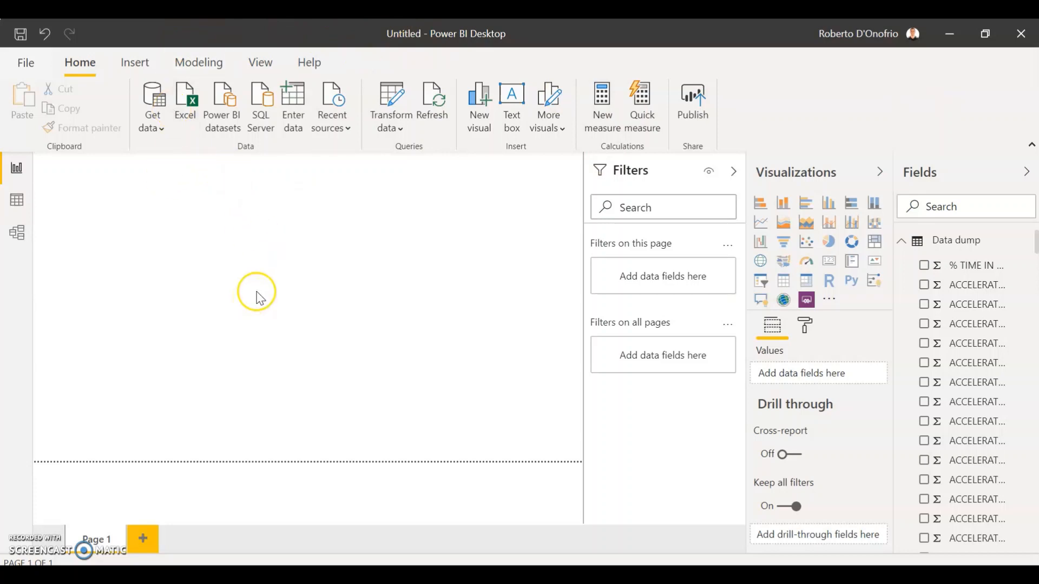
- Insert a text box reading "Session Report" and set its font size to 32
left_click(516, 128)
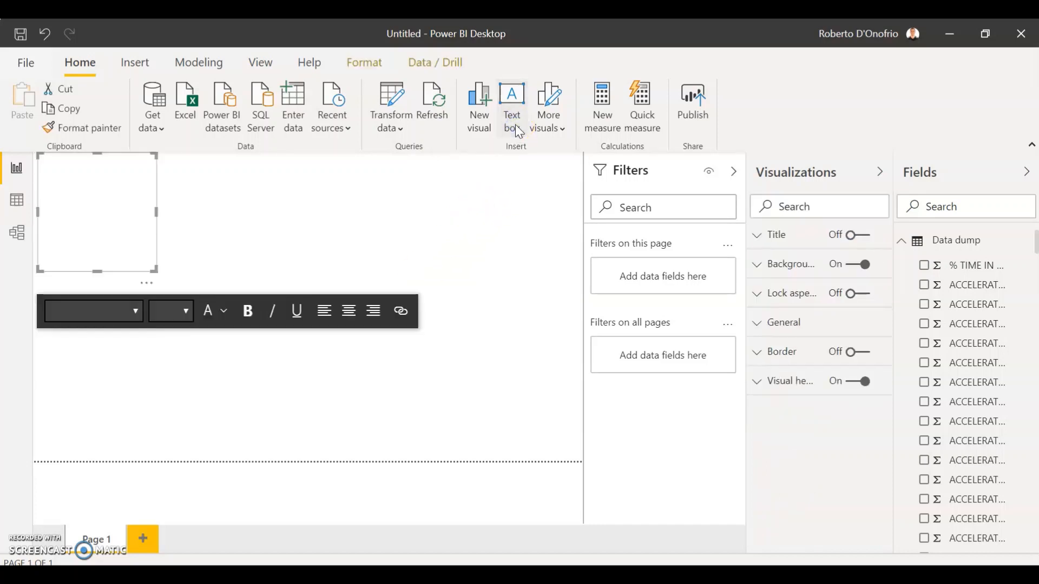
left_click(116, 174)
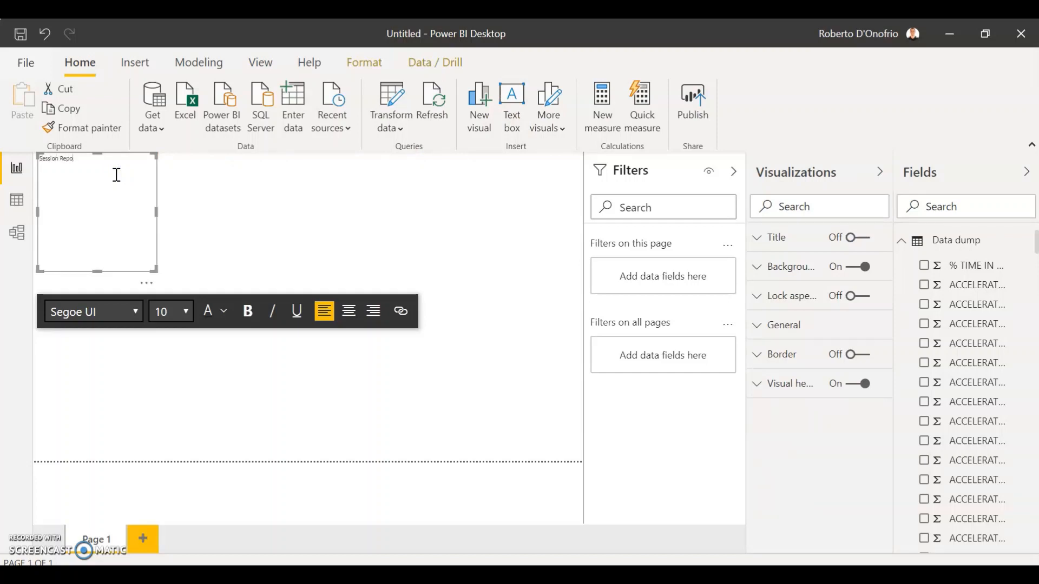
left_click_drag(106, 163, 19, 164)
left_click(187, 312)
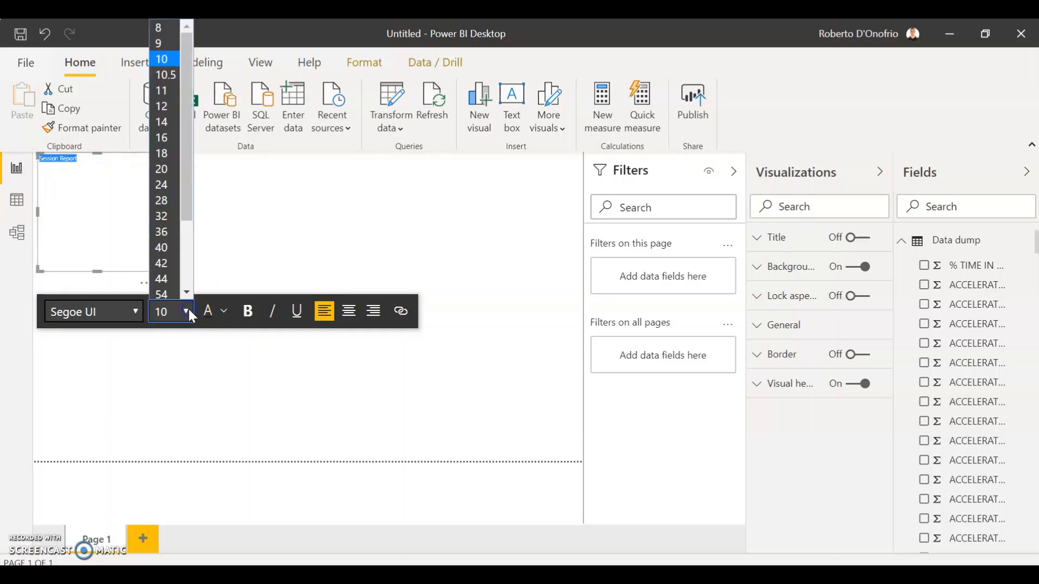
left_click(153, 208)
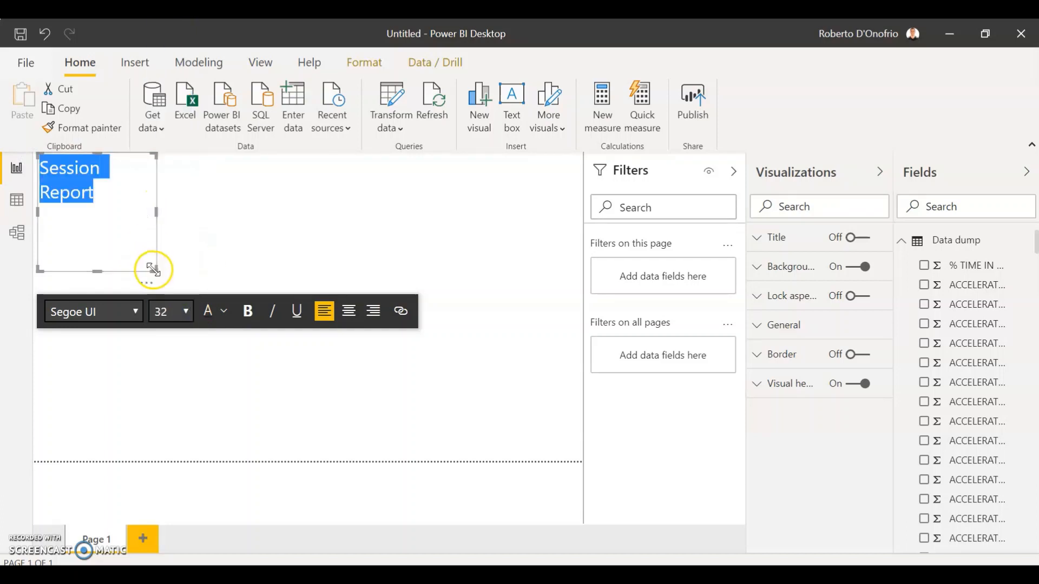
- Shrink the Session Report text box to fit closely around its two lines of text
left_click_drag(151, 271, 113, 205)
left_click(154, 199)
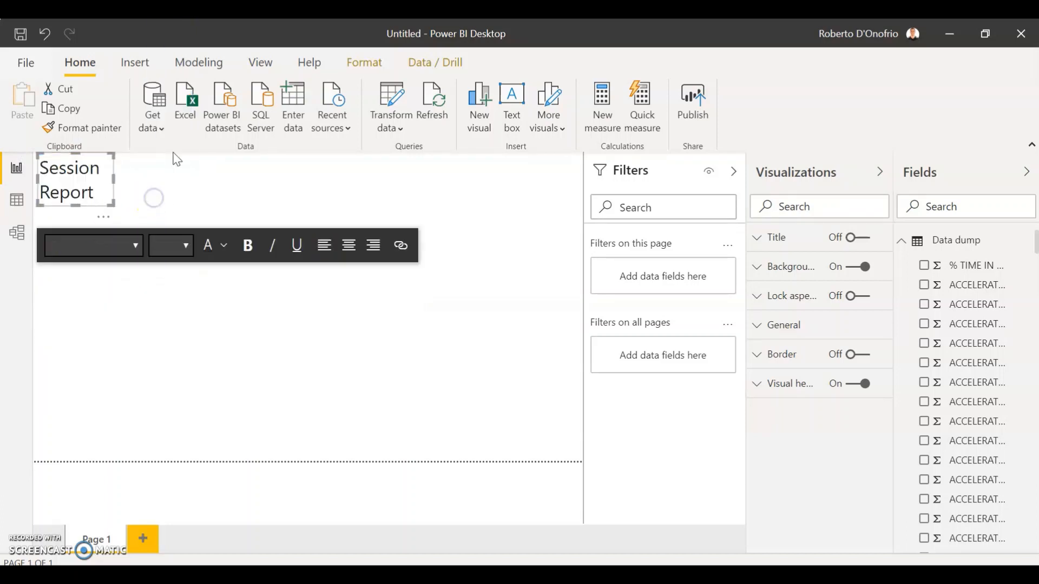
left_click(207, 216)
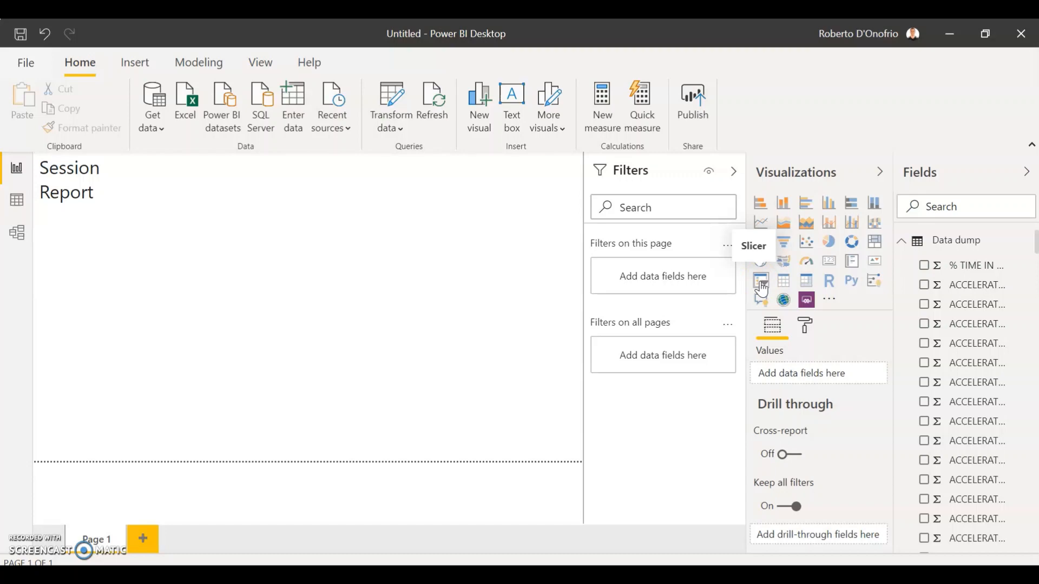
- Switch to the Data workbook in Excel and examine how dates repeat per player in the SESSION DATE column
mouse_move(543, 565)
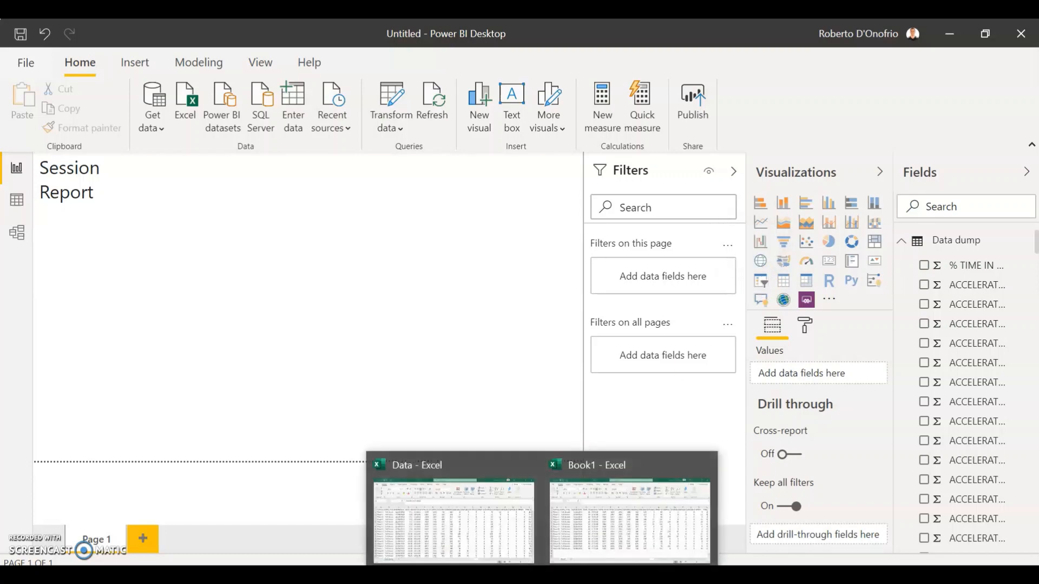
left_click(484, 554)
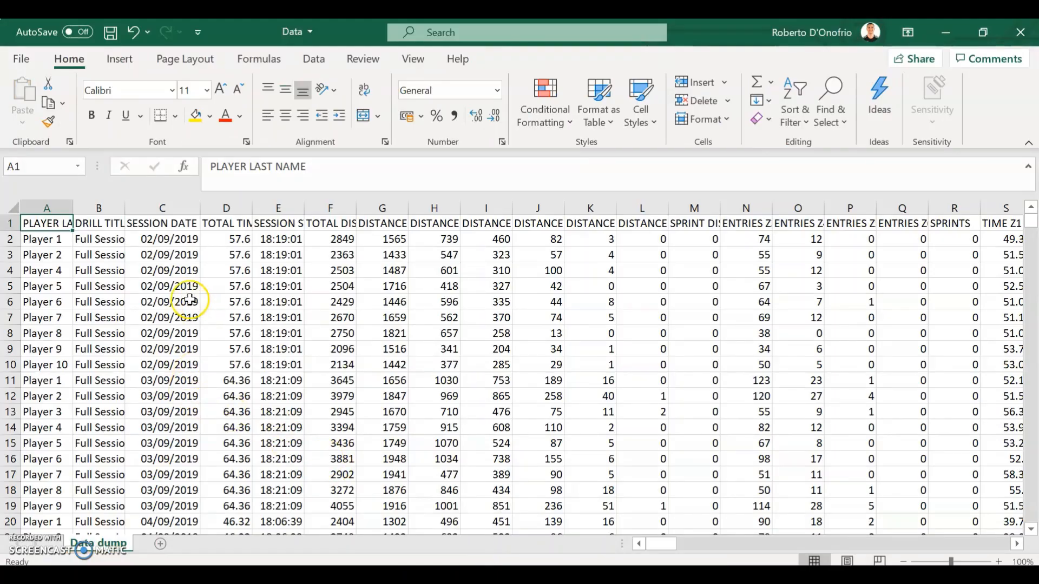
scroll(188, 292, "down", 6)
scroll(188, 292, "down", 14)
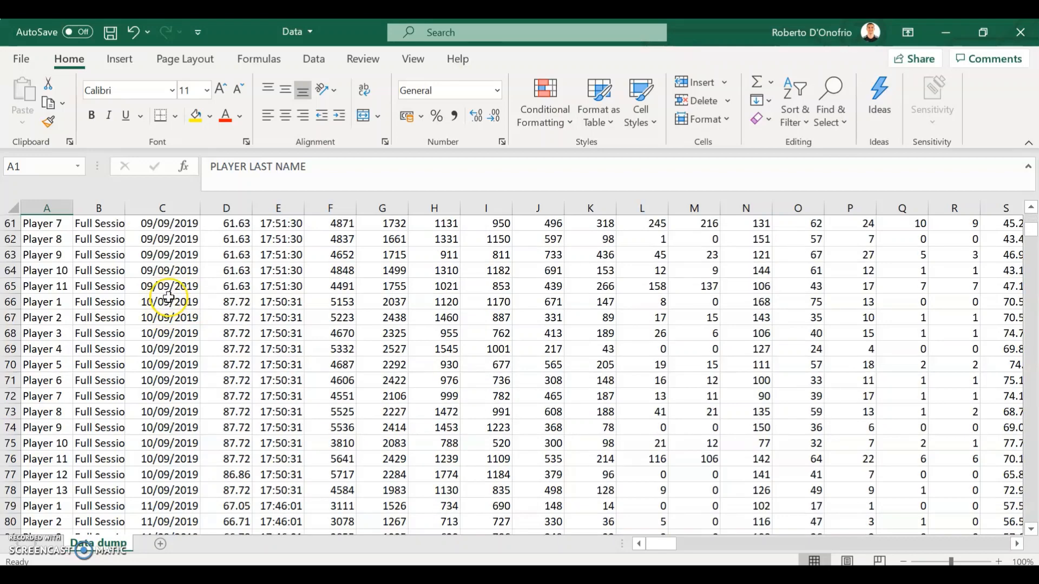
mouse_move(162, 304)
left_mouse_down()
mouse_move(182, 357)
mouse_move(182, 413)
mouse_move(180, 304)
left_mouse_up()
scroll(179, 413, "down", 7)
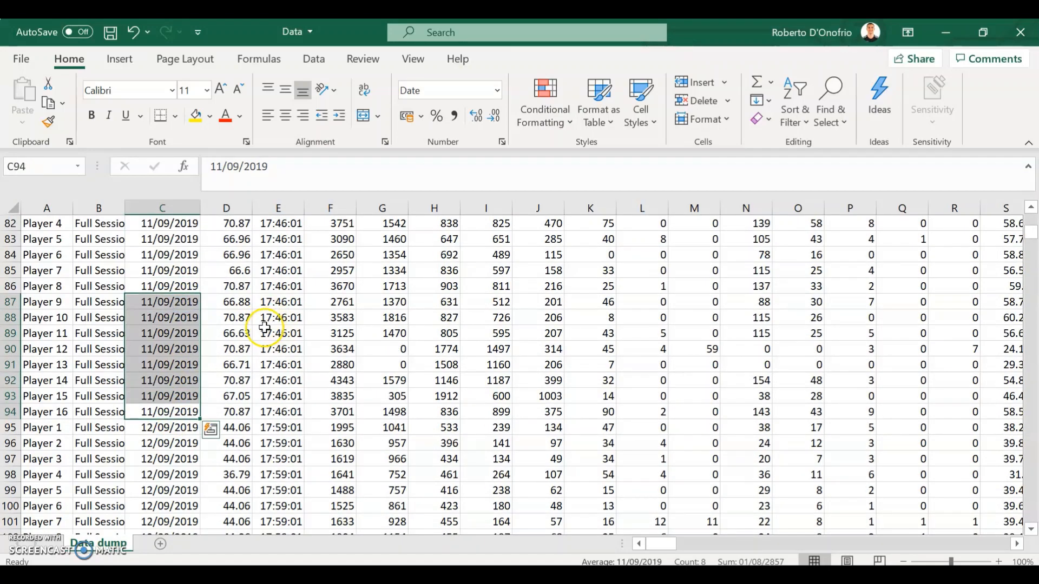
scroll(266, 328, "up", 5)
scroll(265, 328, "up", 20)
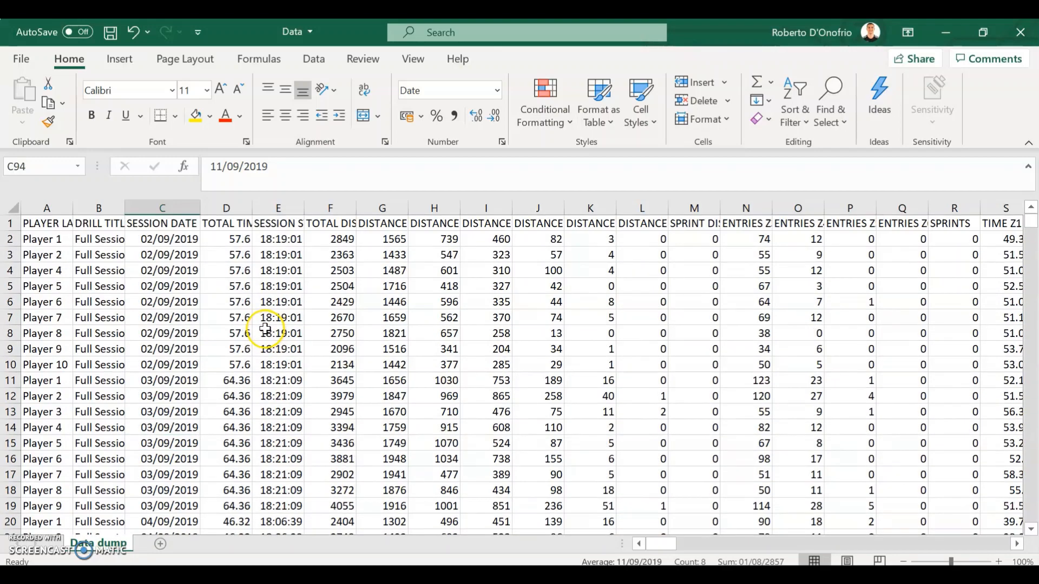
left_click(43, 224)
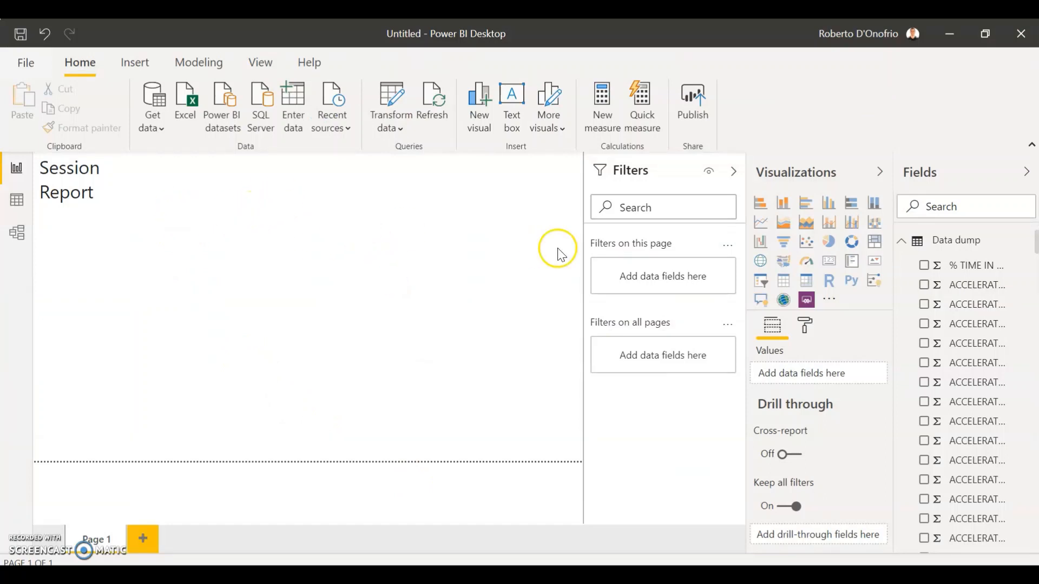
- Add a slicer on the SESSION DATE field below the Session Report title and widen it slightly
left_click(763, 284)
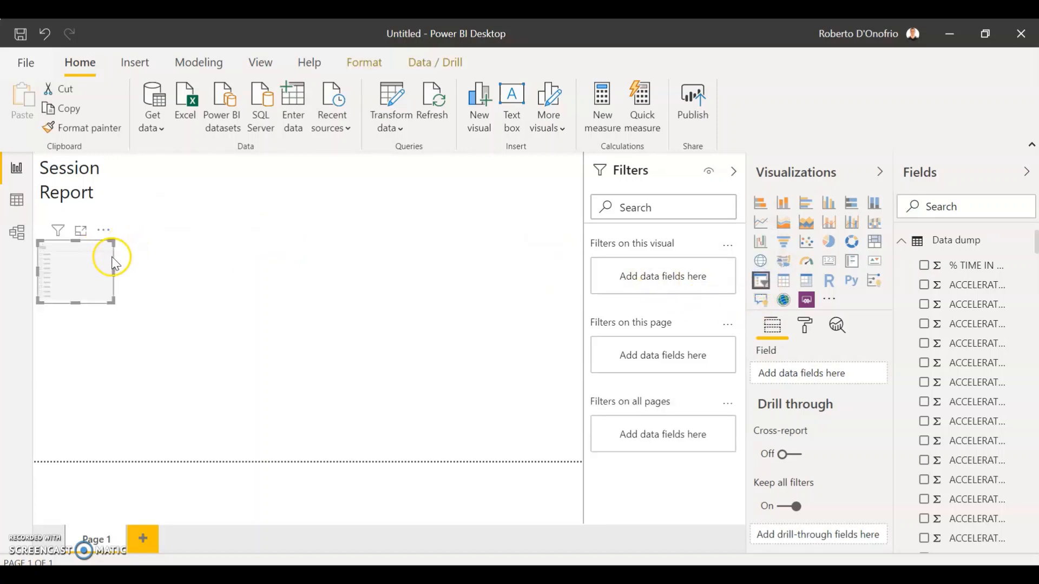
left_click(971, 205)
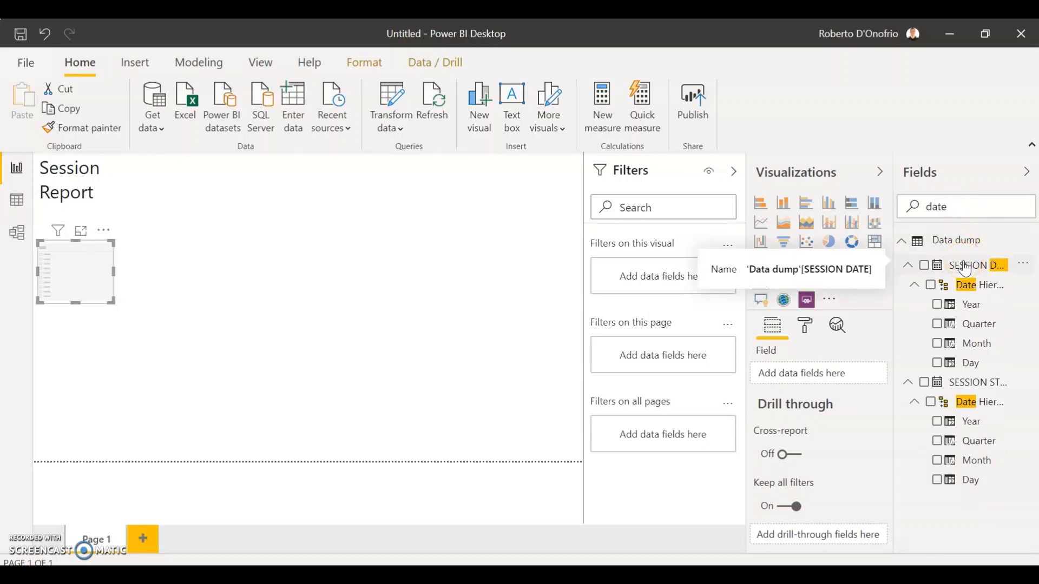
left_click(925, 266)
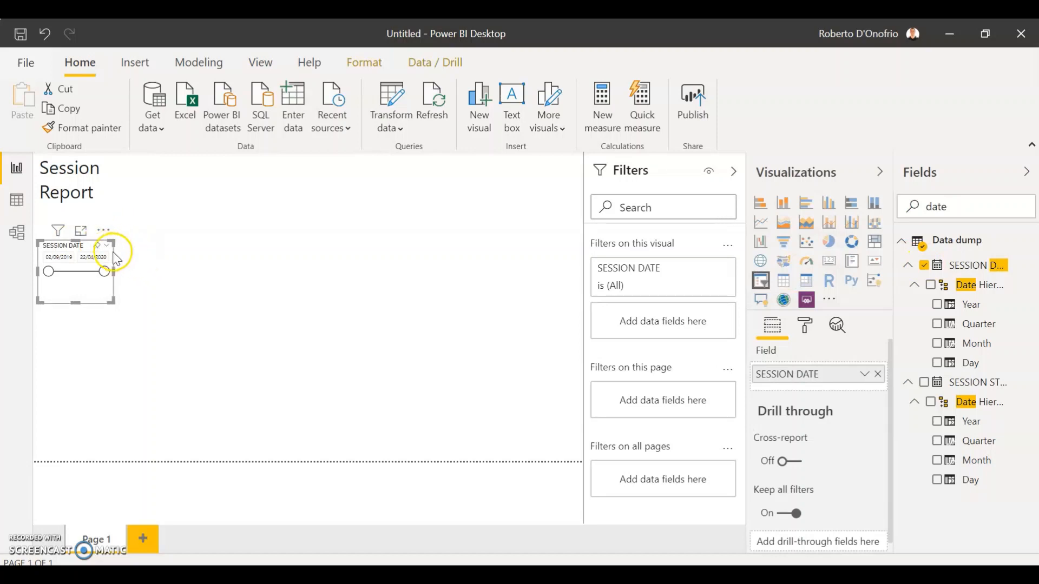
left_click_drag(113, 271, 143, 271)
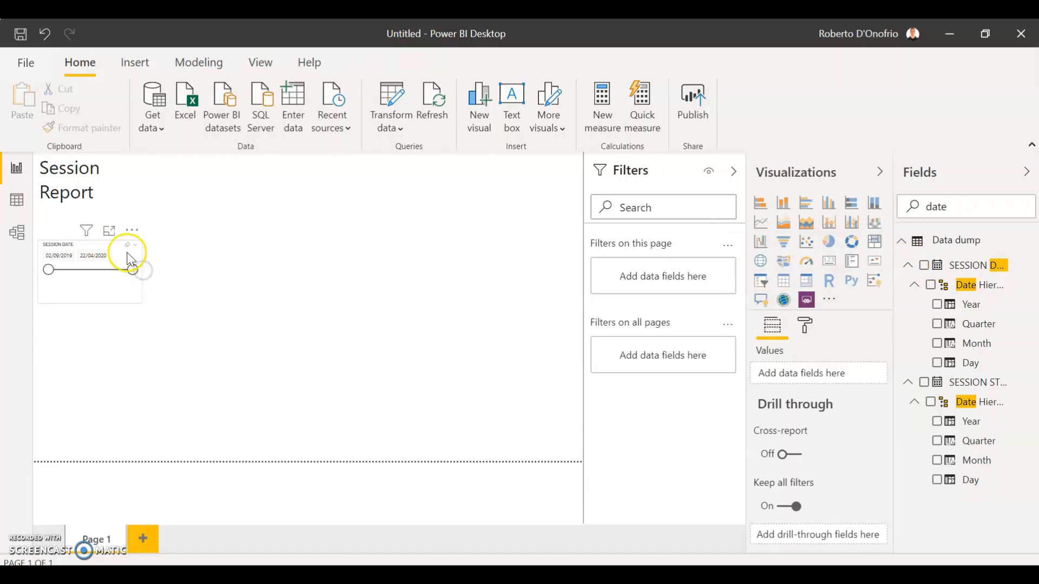
- Change the SESSION DATE slicer type to Dropdown and look through its list of dates
left_click(135, 247)
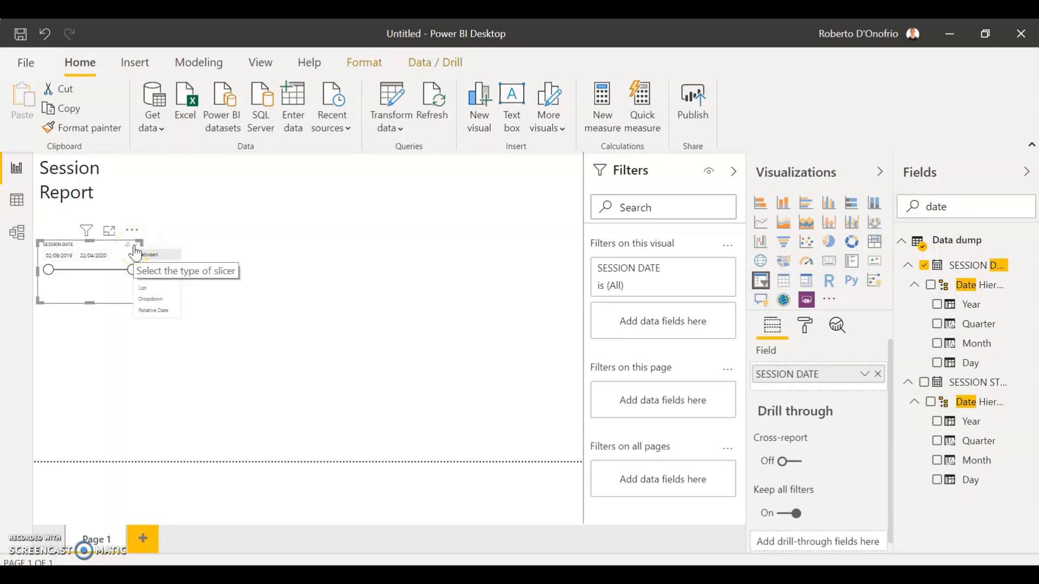
left_click(161, 299)
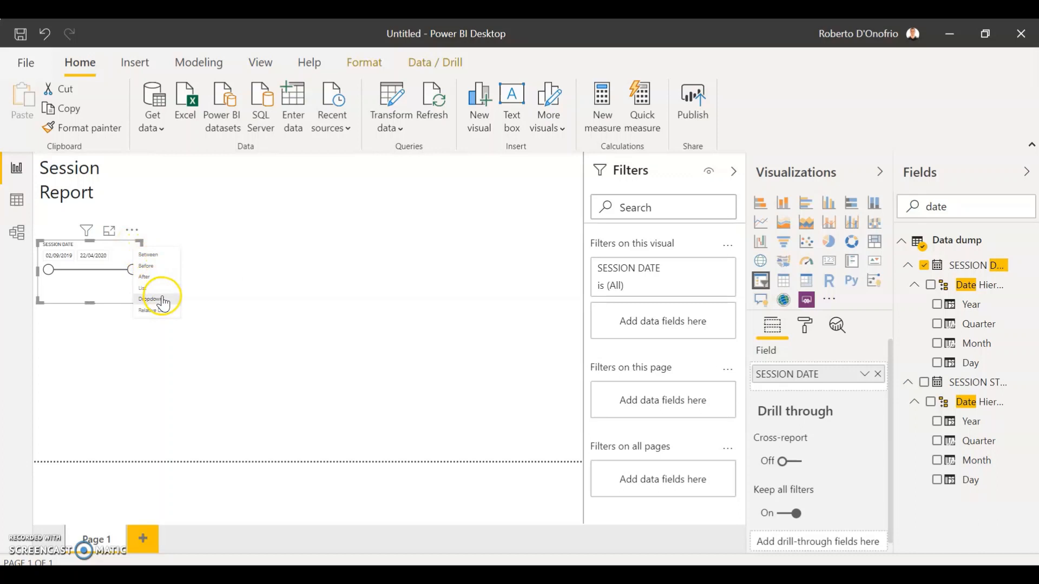
left_click(161, 298)
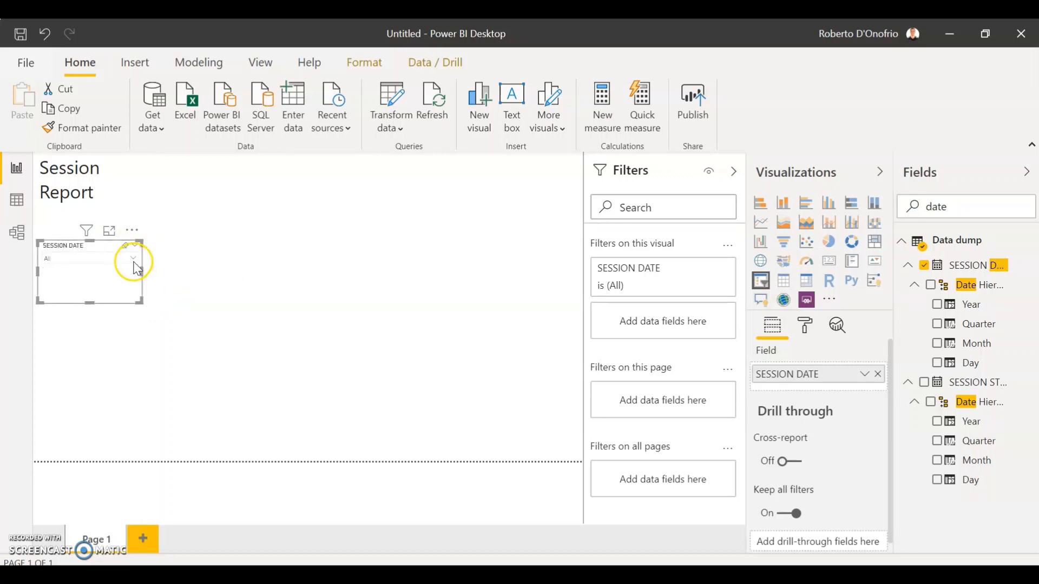
left_click(134, 259)
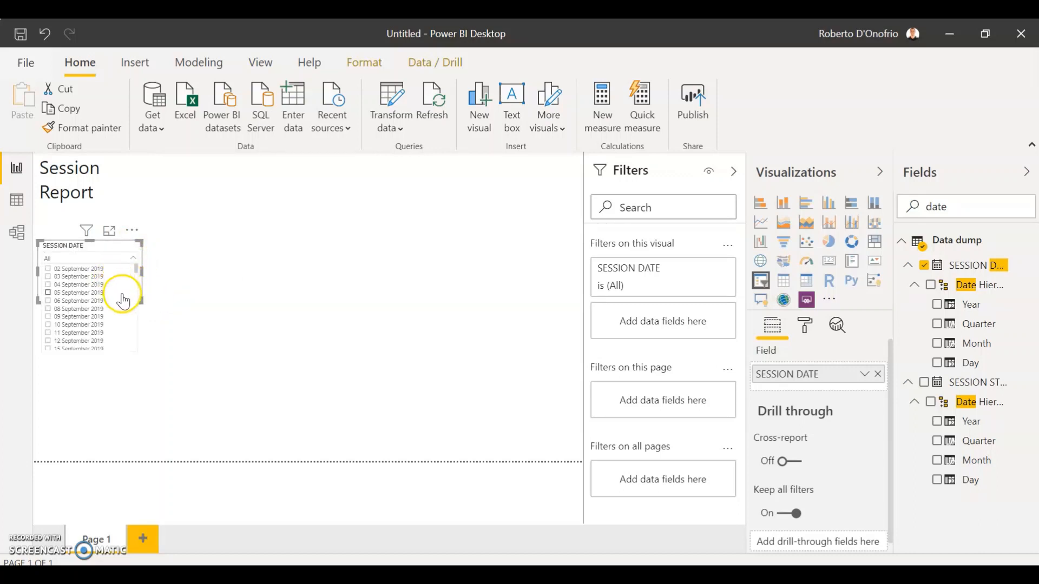
scroll(116, 296, "down", 10)
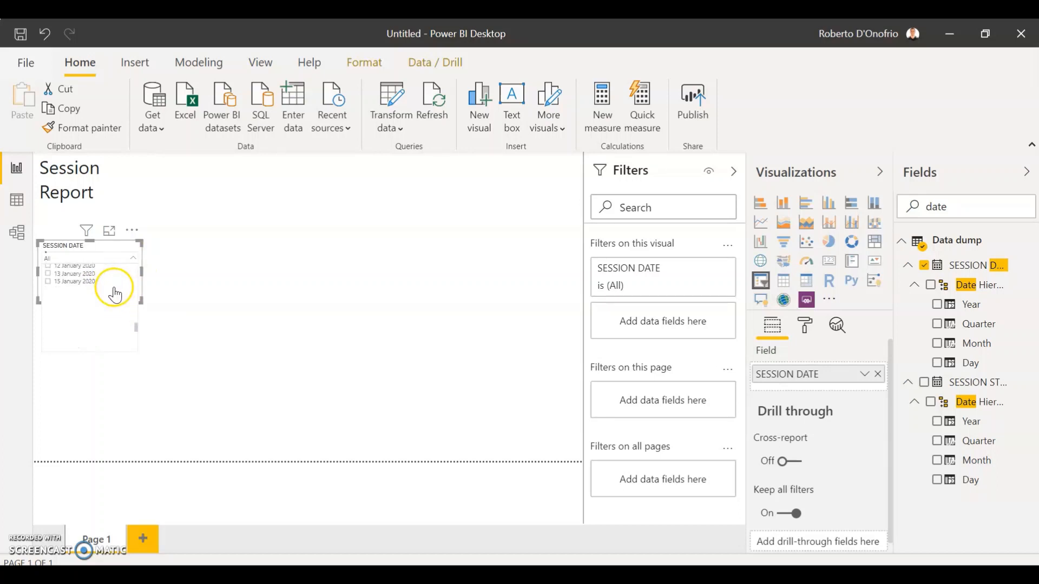
scroll(116, 295, "down", 10)
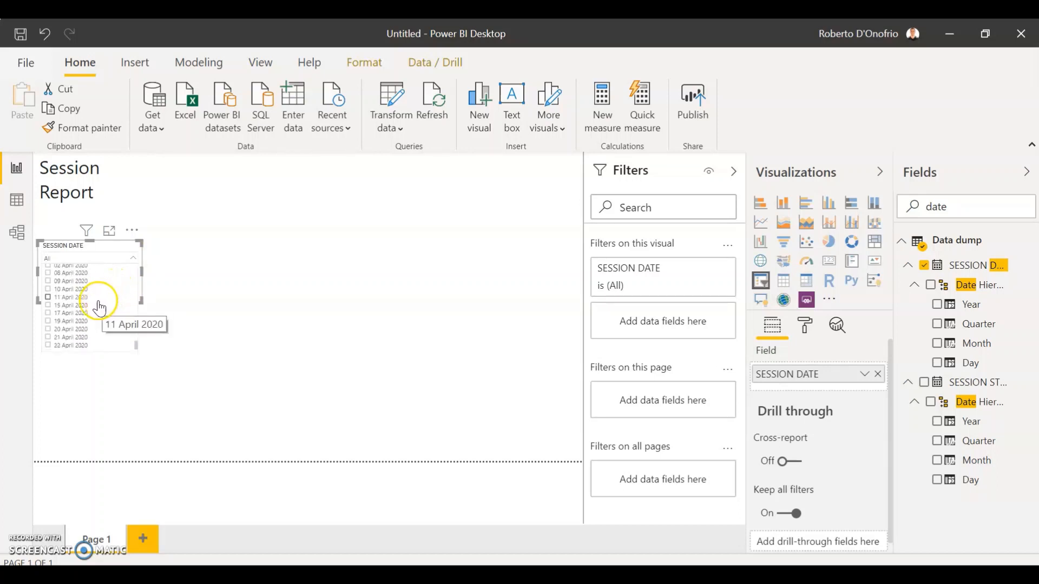
scroll(97, 308, "up", 10)
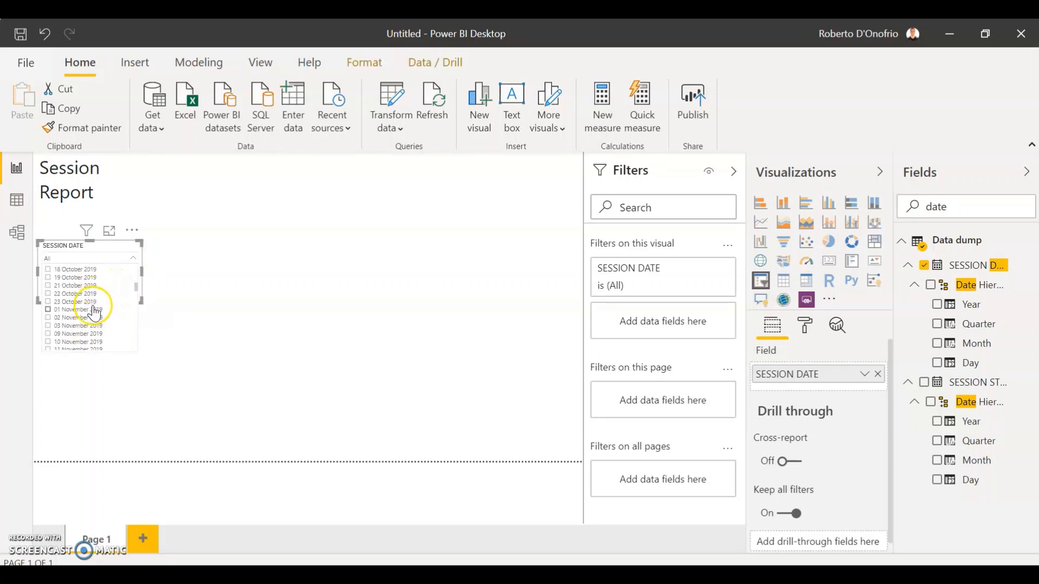
scroll(93, 314, "up", 5)
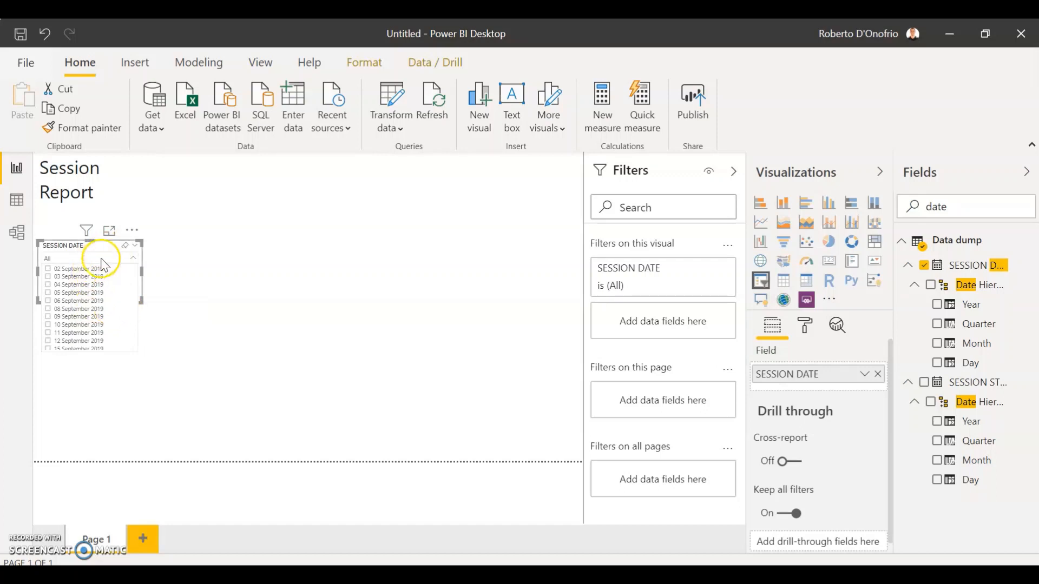
- Fit the SESSION DATE slicer compactly beneath the Session Report title and select 06 September 2019 in it
left_click_drag(106, 252, 99, 220)
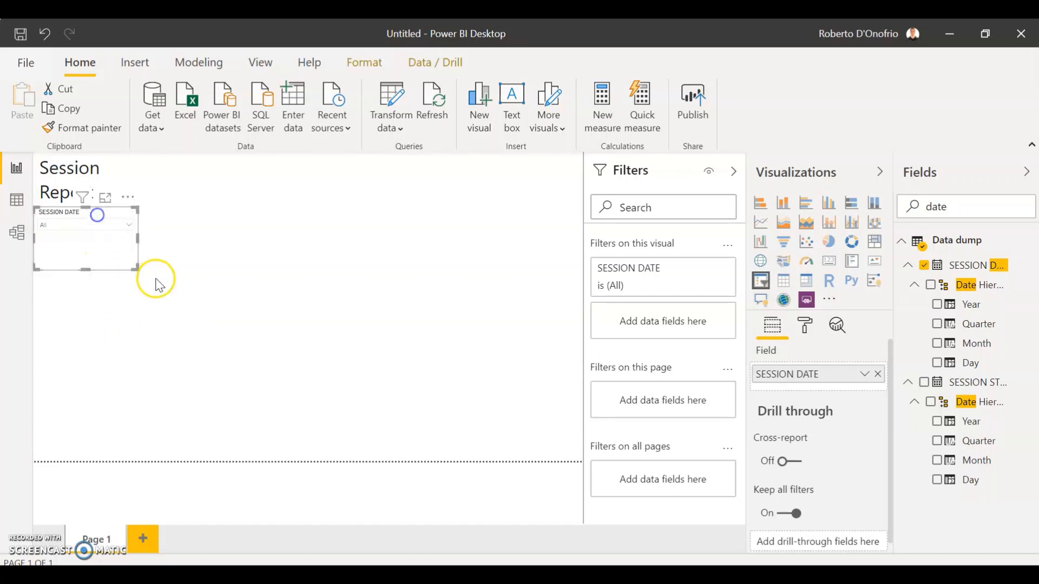
left_click_drag(134, 269, 146, 242)
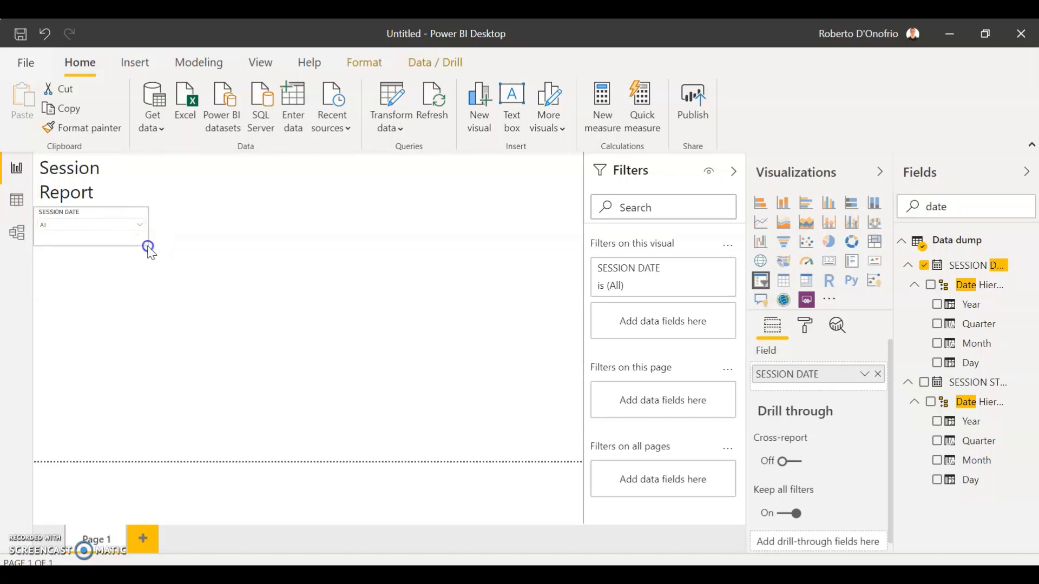
left_click(140, 226)
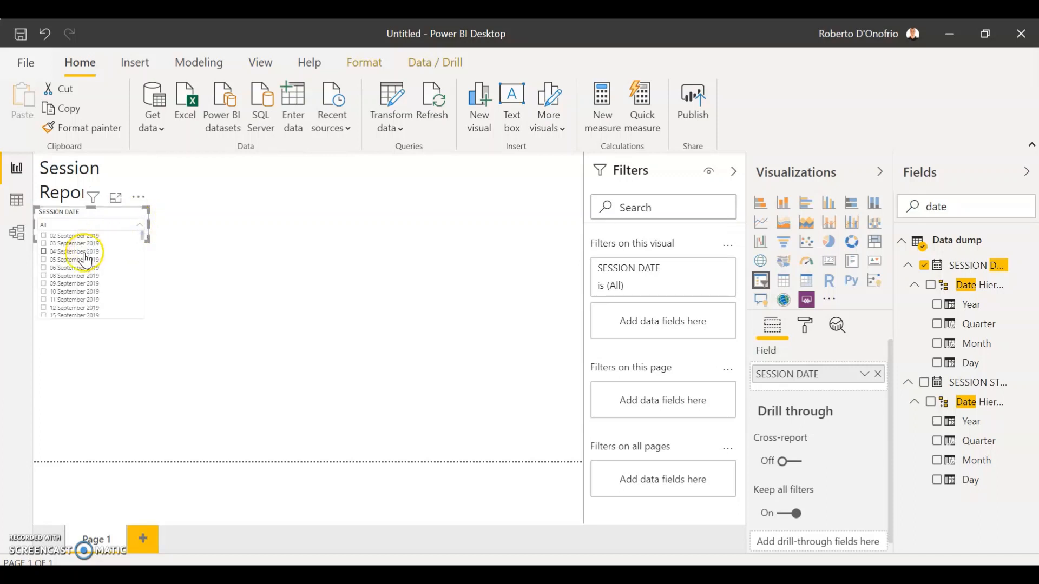
left_click(76, 268)
left_click(235, 255)
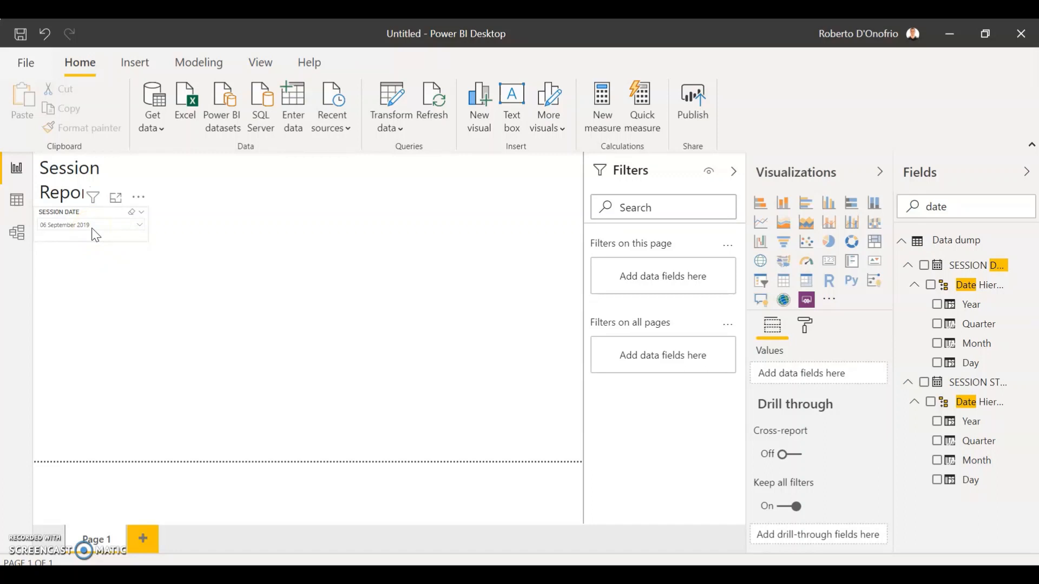
left_click(250, 242)
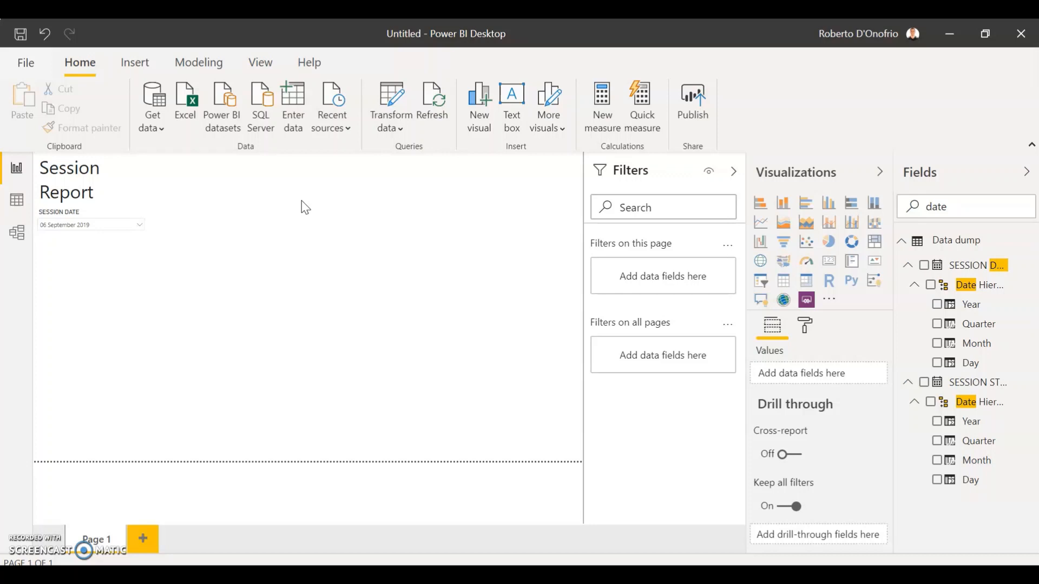
- Insert a card visual beside the Session Report title and shift the date slicer slightly down
left_click(832, 267)
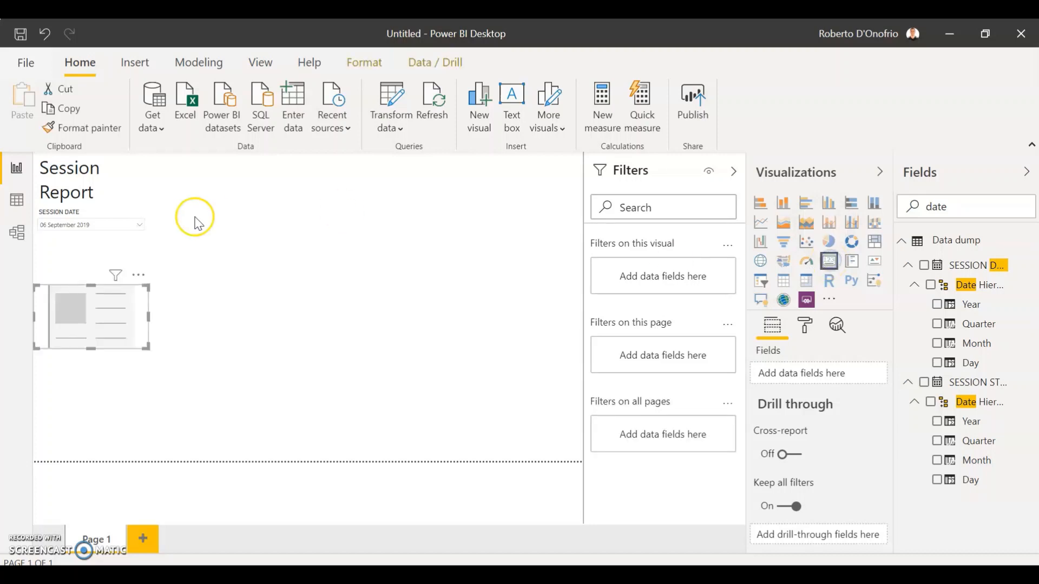
left_click_drag(141, 308, 210, 163)
left_click_drag(90, 213, 88, 226)
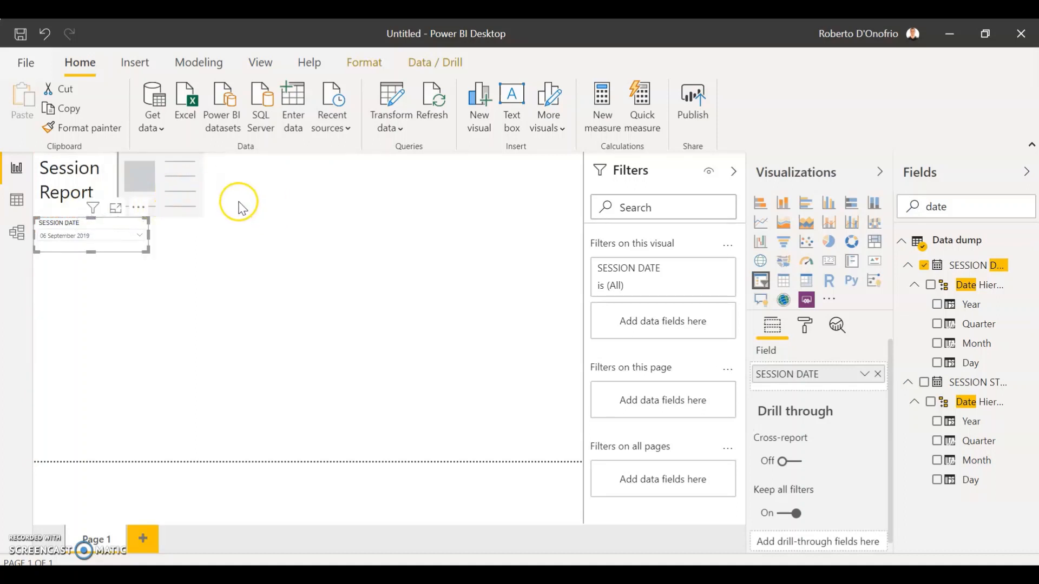
left_click(202, 196)
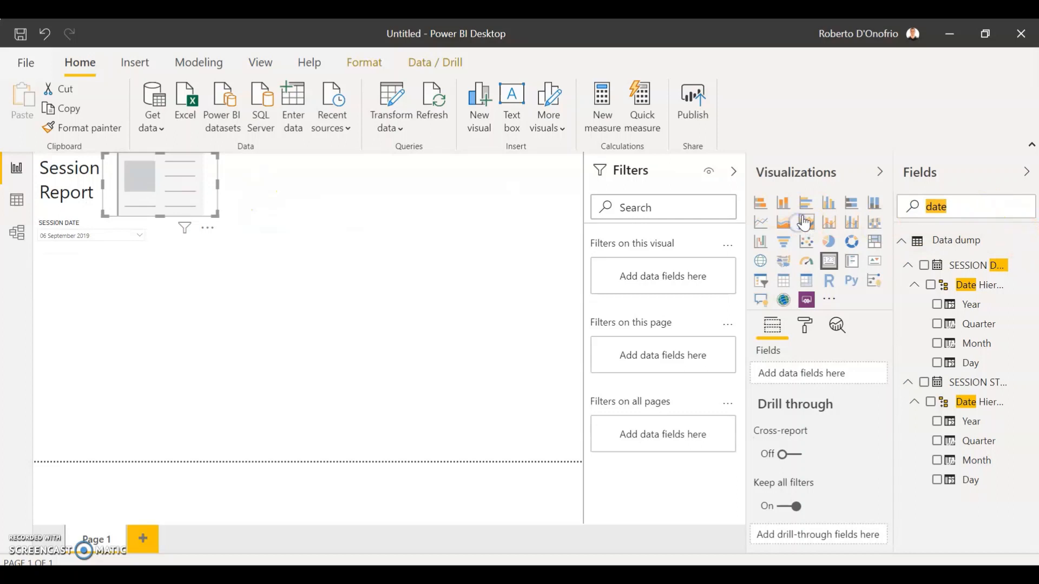
- Add the TOTAL TIME field to the card and set its aggregation to Average
key("BackSpace")
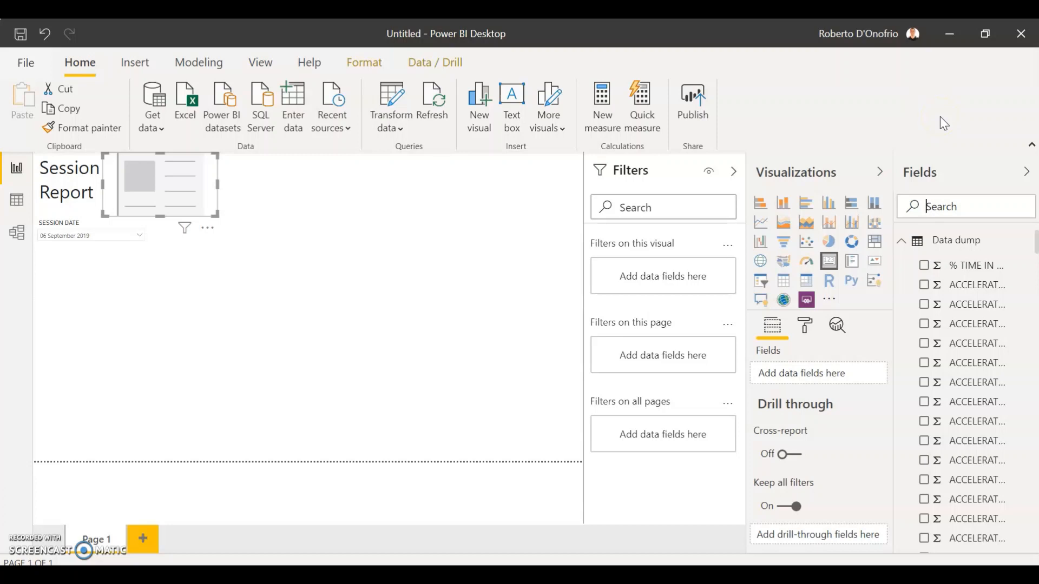
type("total time")
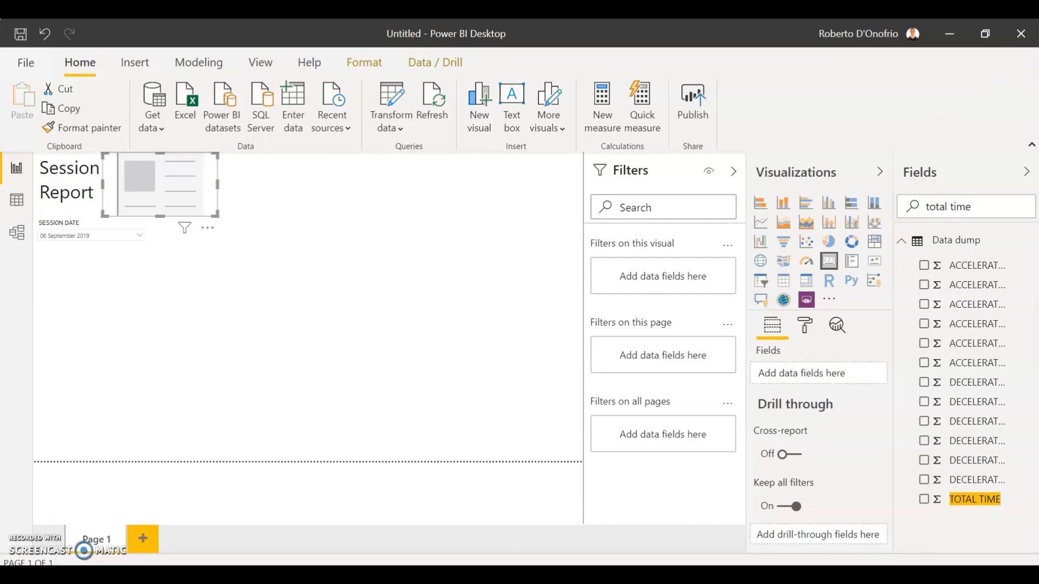
left_click(925, 499)
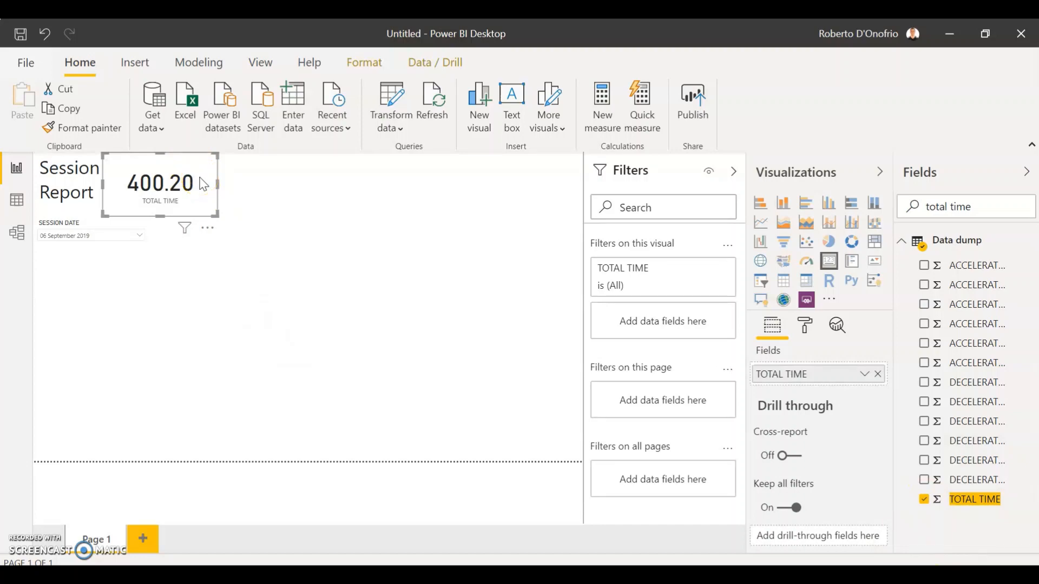
left_click(865, 375)
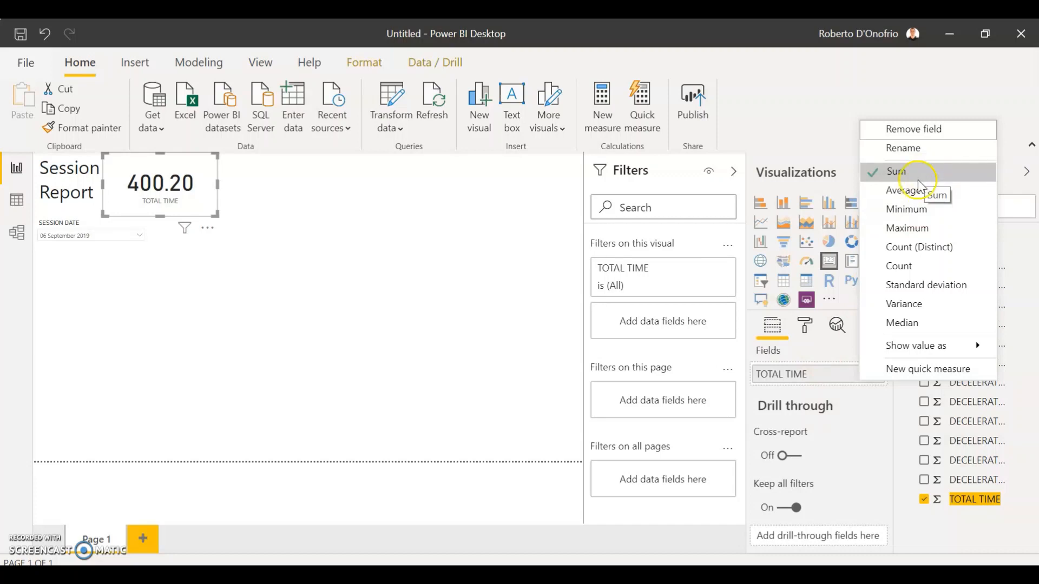
left_click(909, 194)
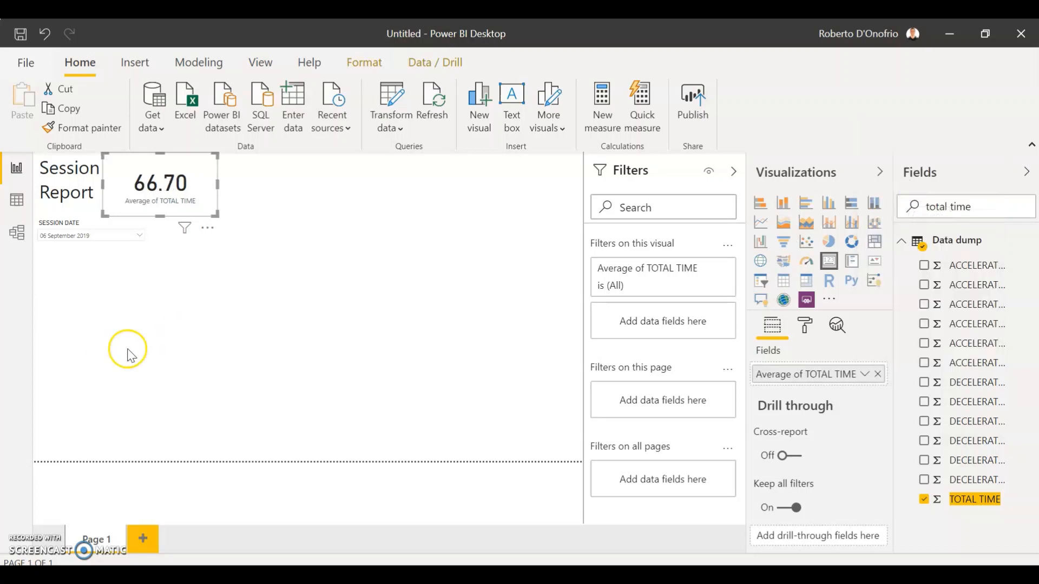
left_click(305, 303)
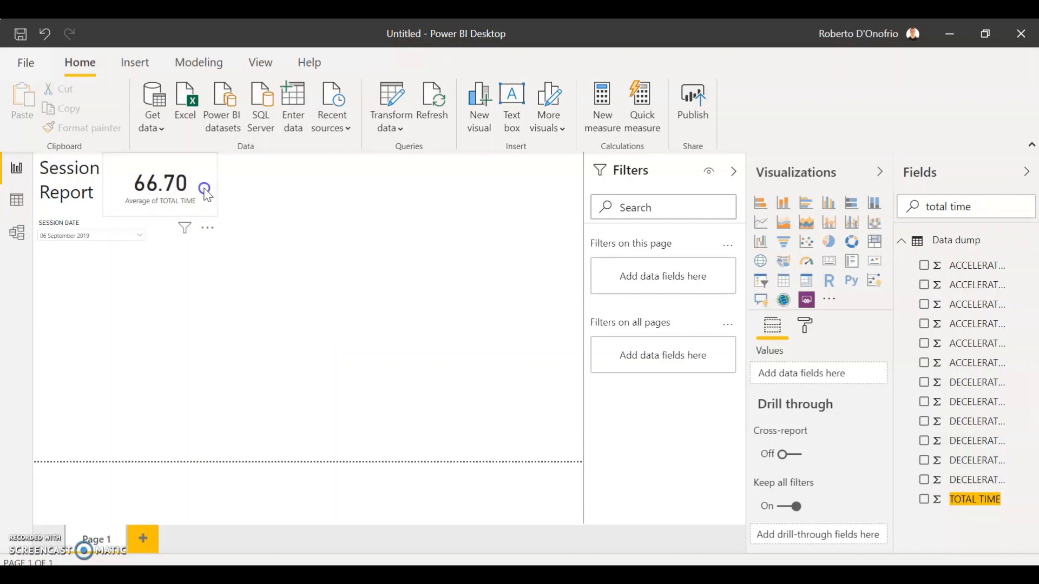
- Turn off the category label of the average total time card
left_click(206, 193)
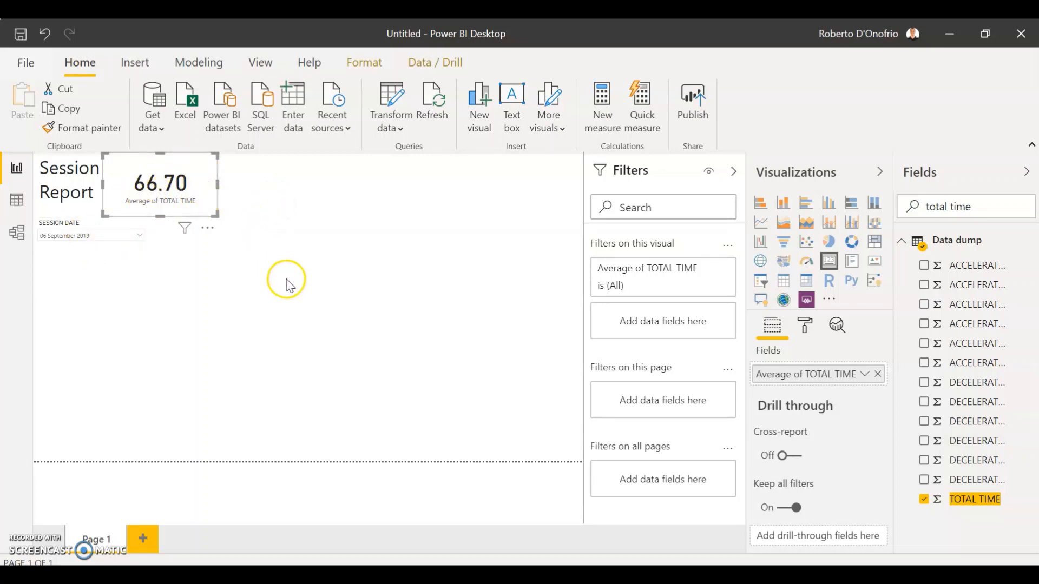
left_click(208, 187)
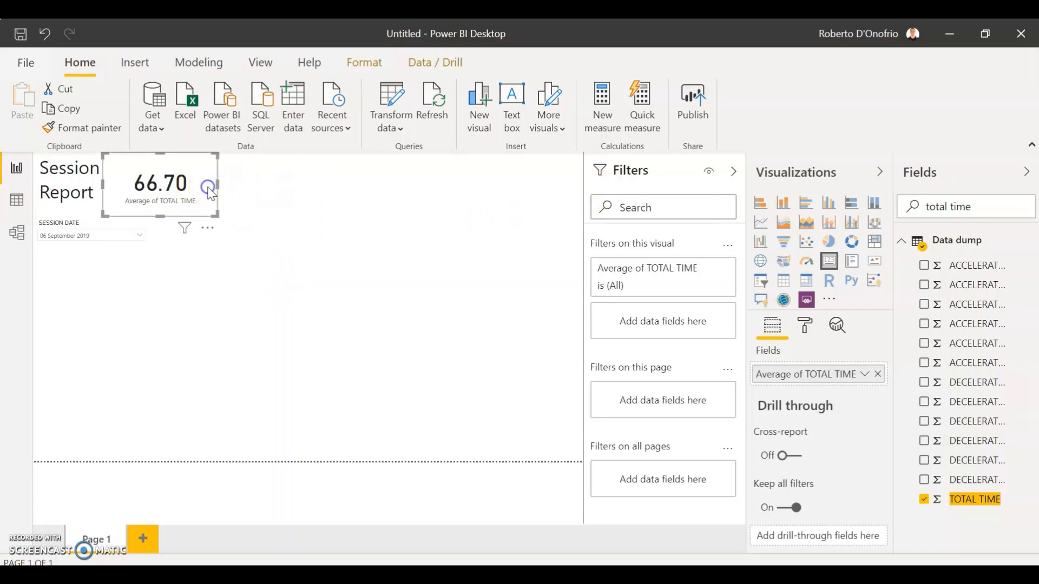
left_click(806, 326)
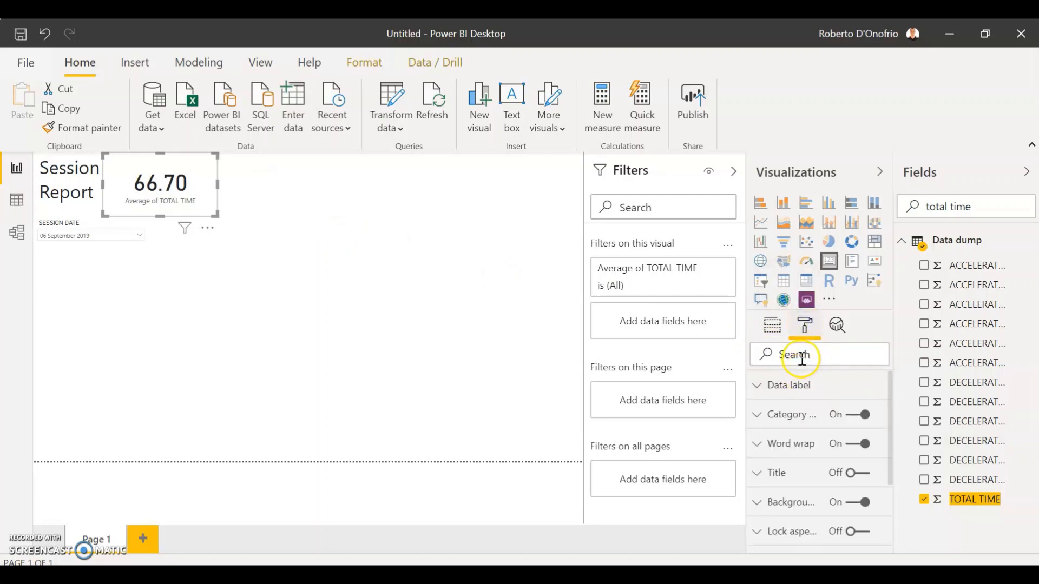
left_click(864, 417)
- Turn on the card's title, set its text to "Duration (Minutes)" and centre-align it
left_click(862, 473)
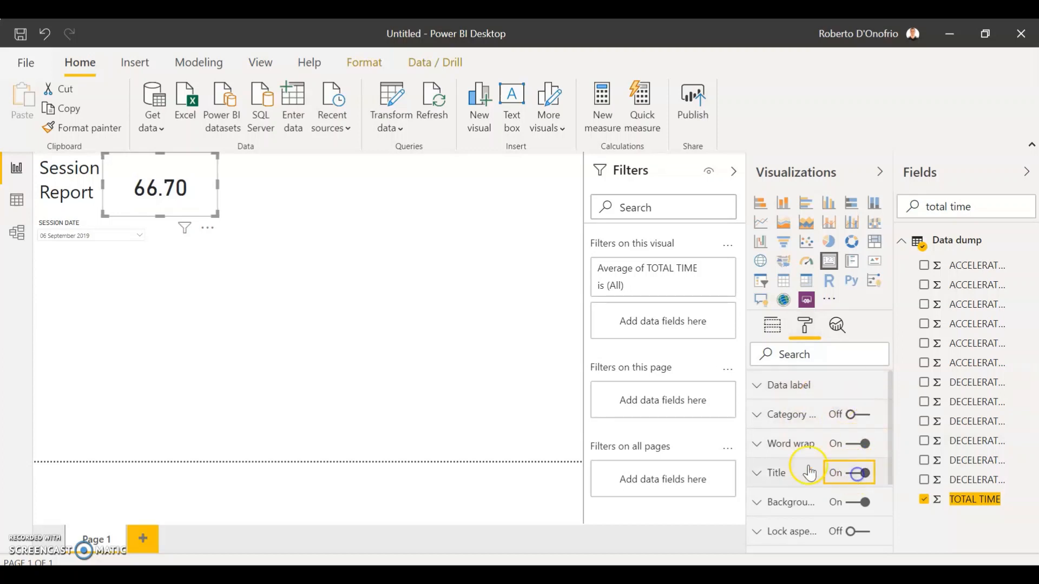
left_click(809, 473)
left_click(796, 441)
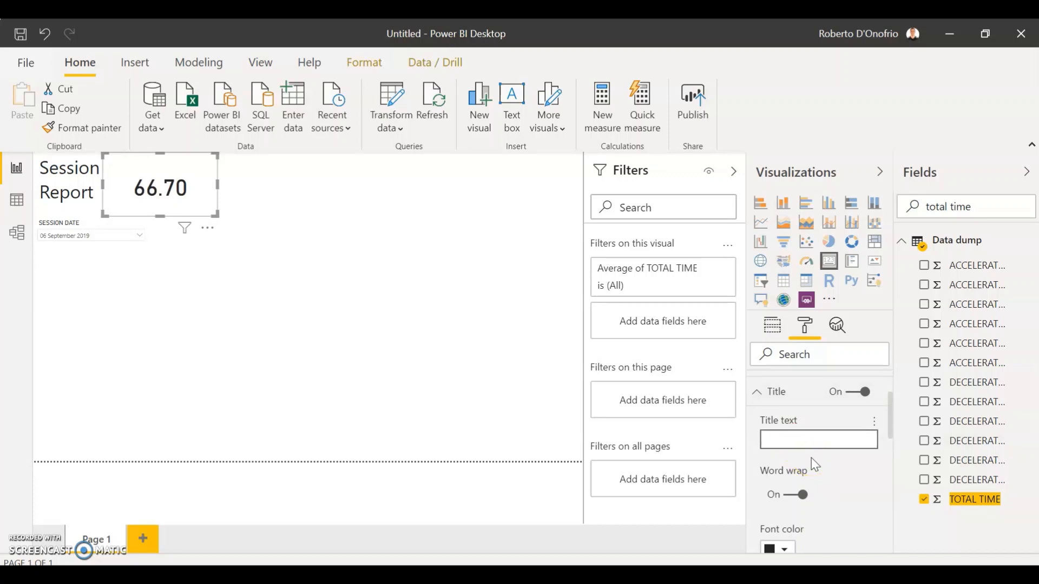
type("Duration (Min")
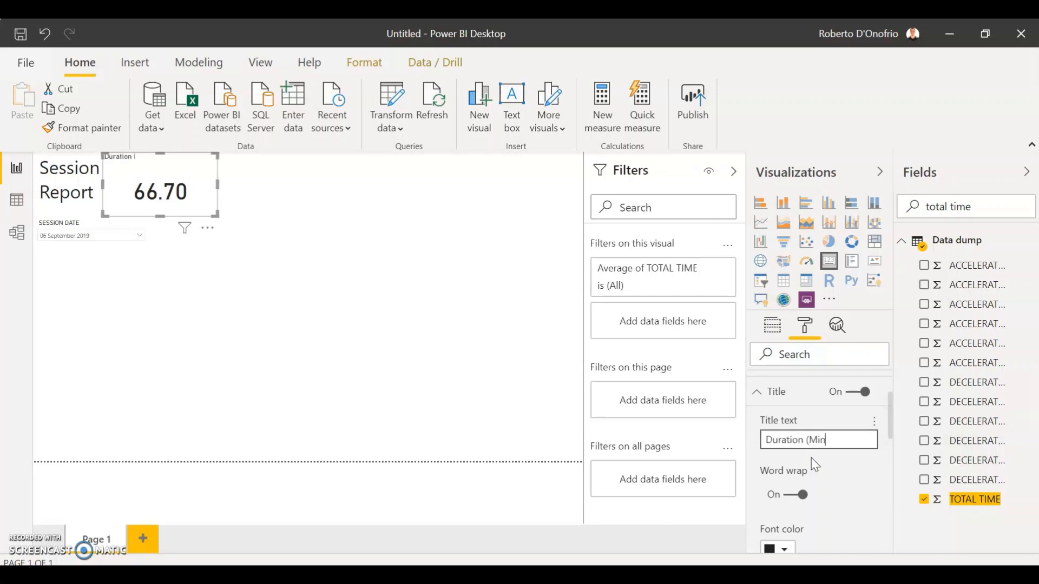
type("utes)")
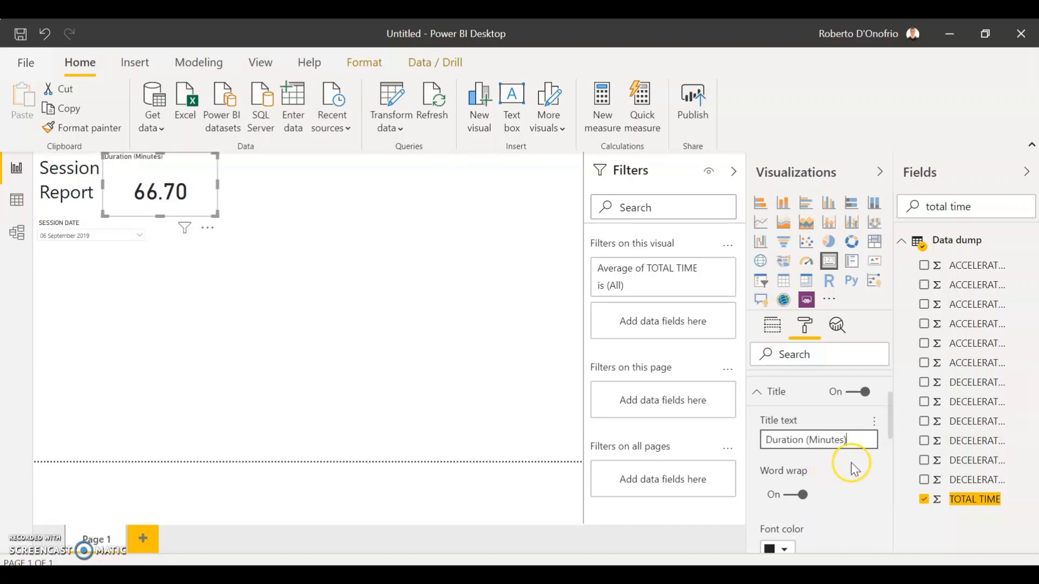
scroll(851, 464, "down", 3)
left_click(791, 493)
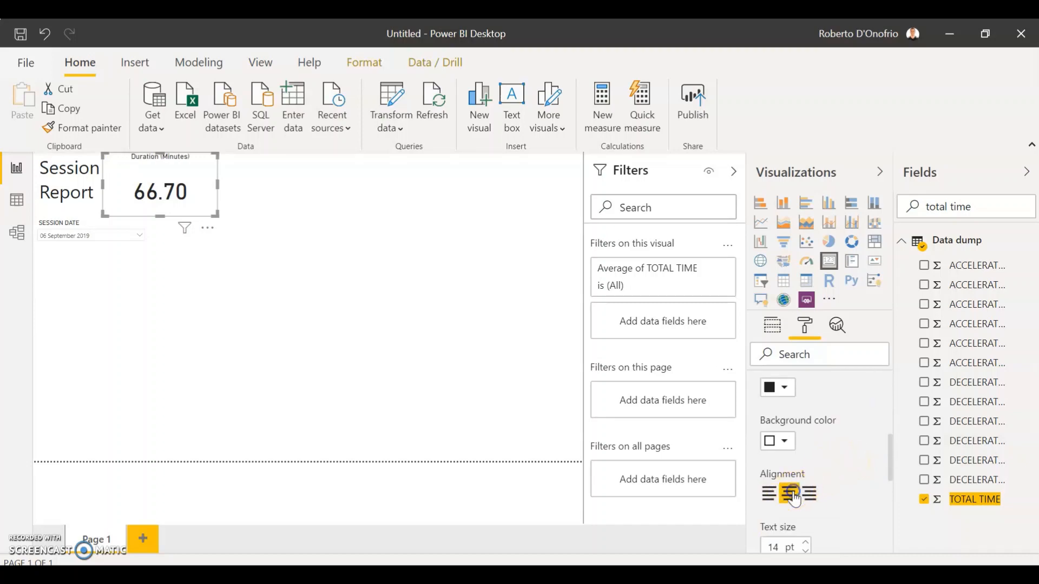
left_click(265, 243)
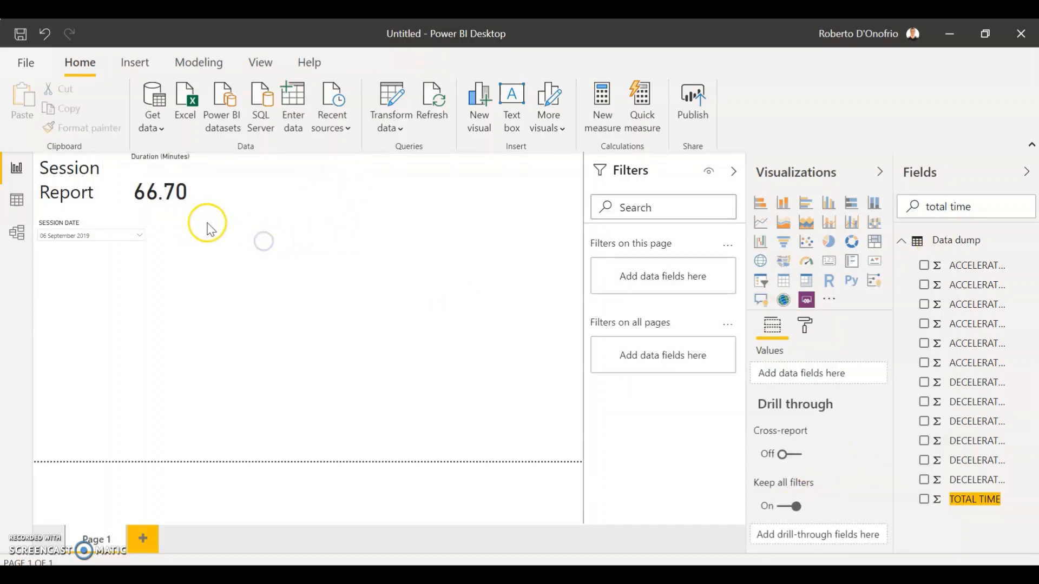
- Reduce the height of the Duration (Minutes) card and shift it slightly down to line up with the Session Report title
left_click(199, 206)
left_click_drag(158, 216, 204, 191)
left_click(241, 278)
left_click_drag(158, 216, 160, 199)
left_click(301, 220)
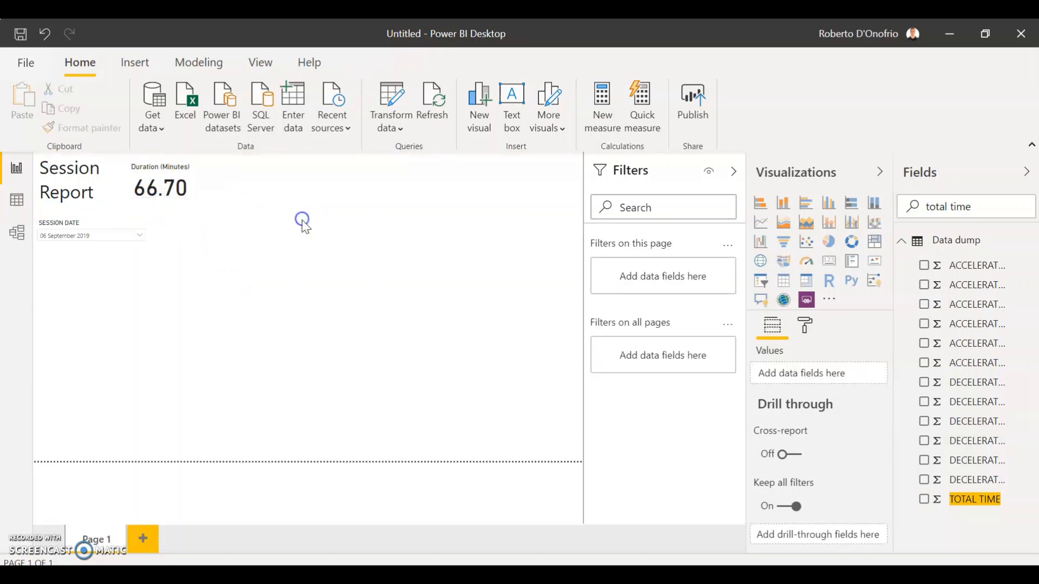
left_click(211, 187)
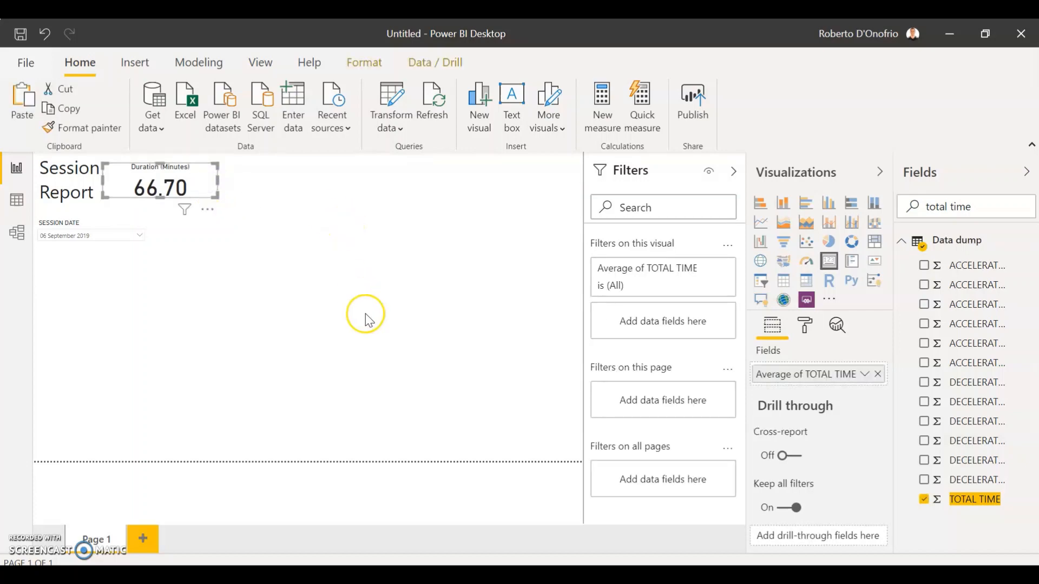
key("ctrl+c")
key("ctrl+v")
left_click_drag(214, 190, 302, 200)
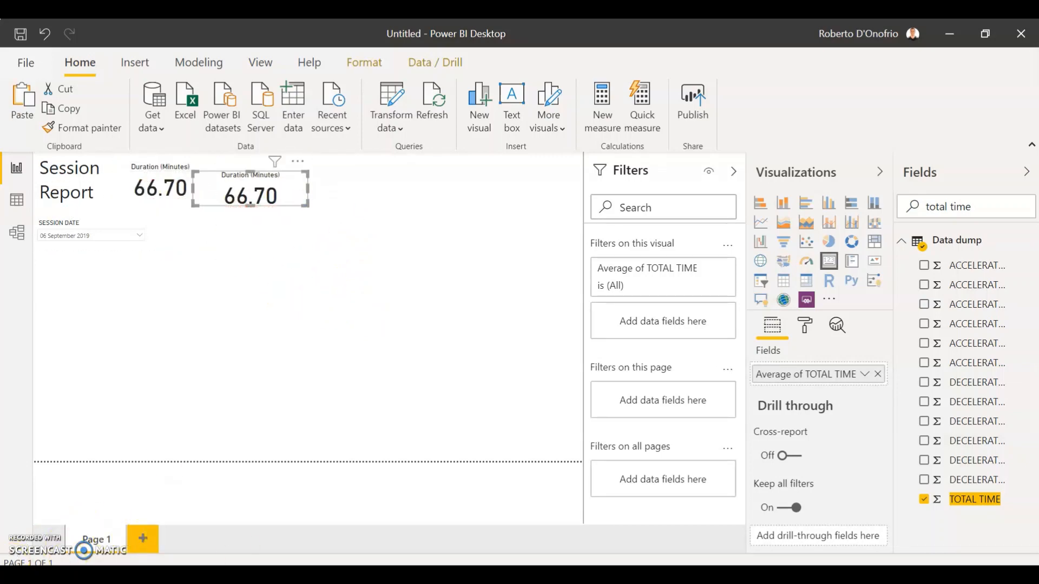
key("ctrl+z")
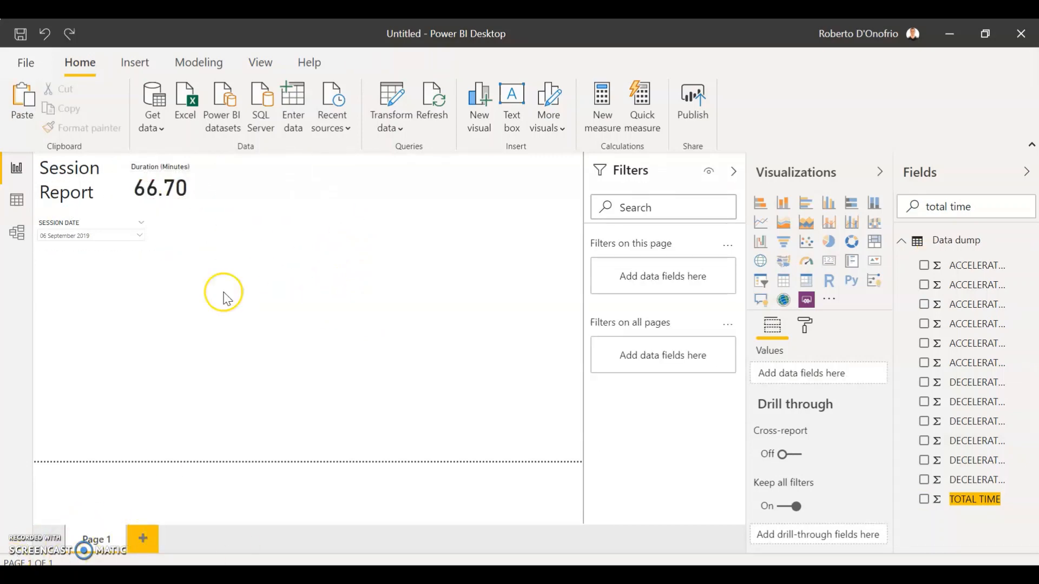
- Set the Duration (Minutes) card's data label to display units None and 0 decimal places
left_click(201, 186)
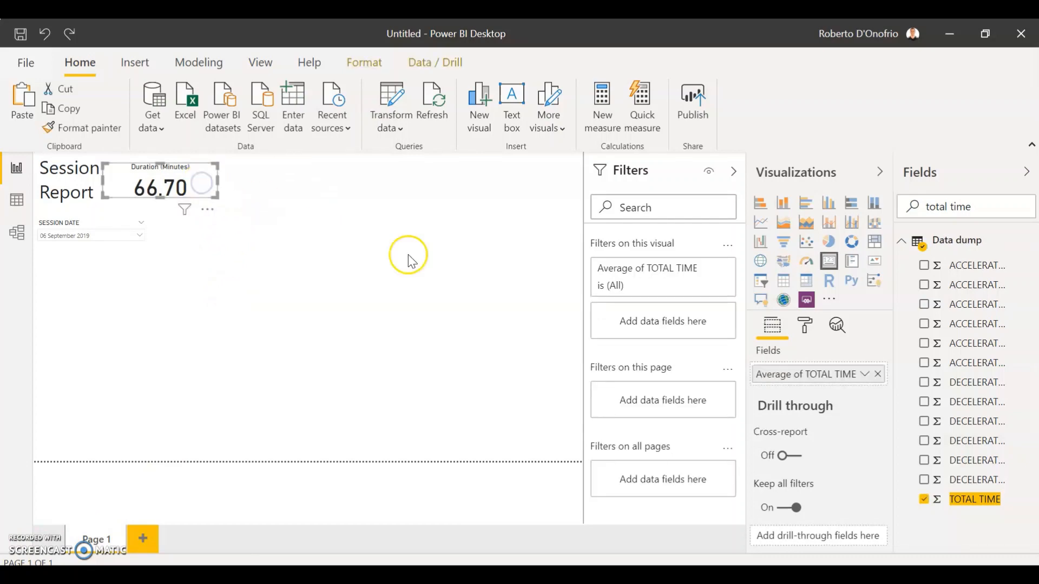
left_click(805, 327)
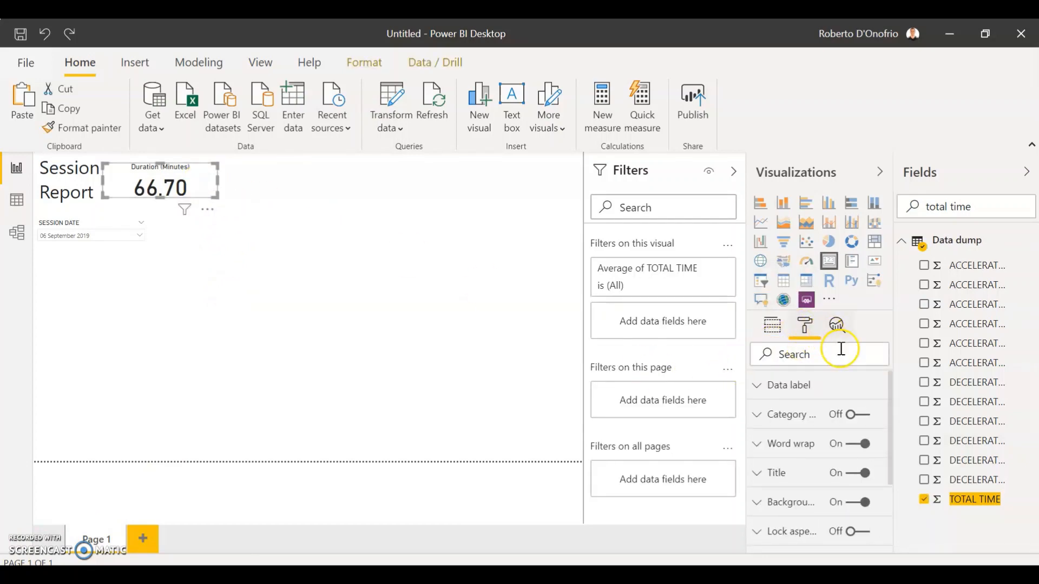
left_click(803, 389)
scroll(832, 431, "down", 3)
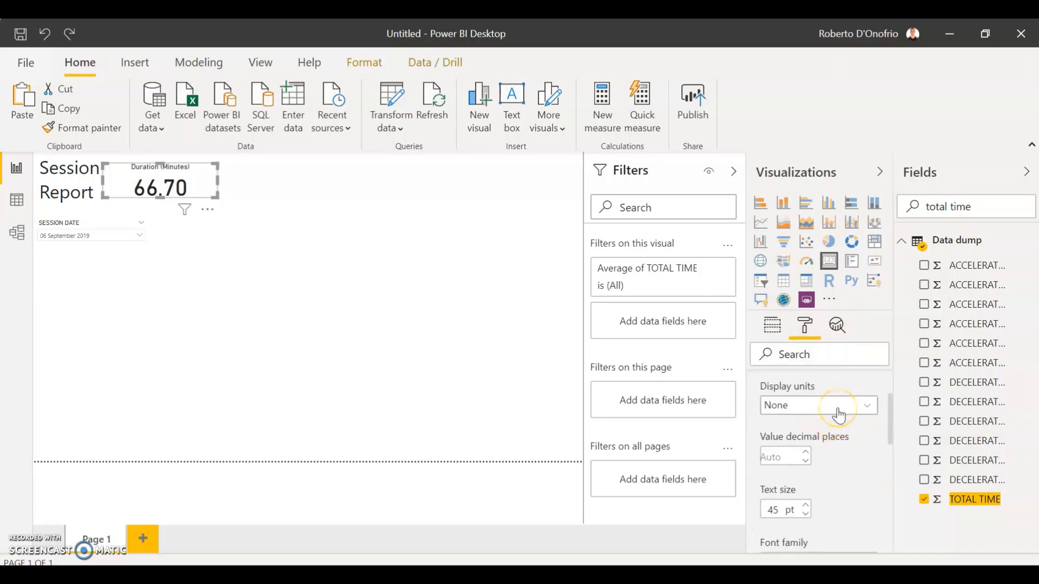
left_click(838, 407)
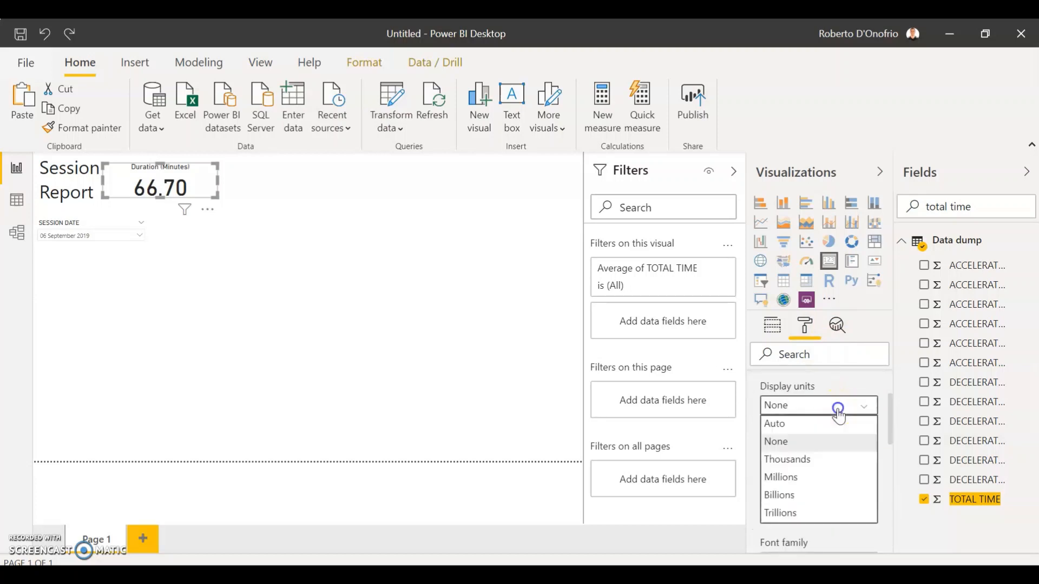
left_click(807, 440)
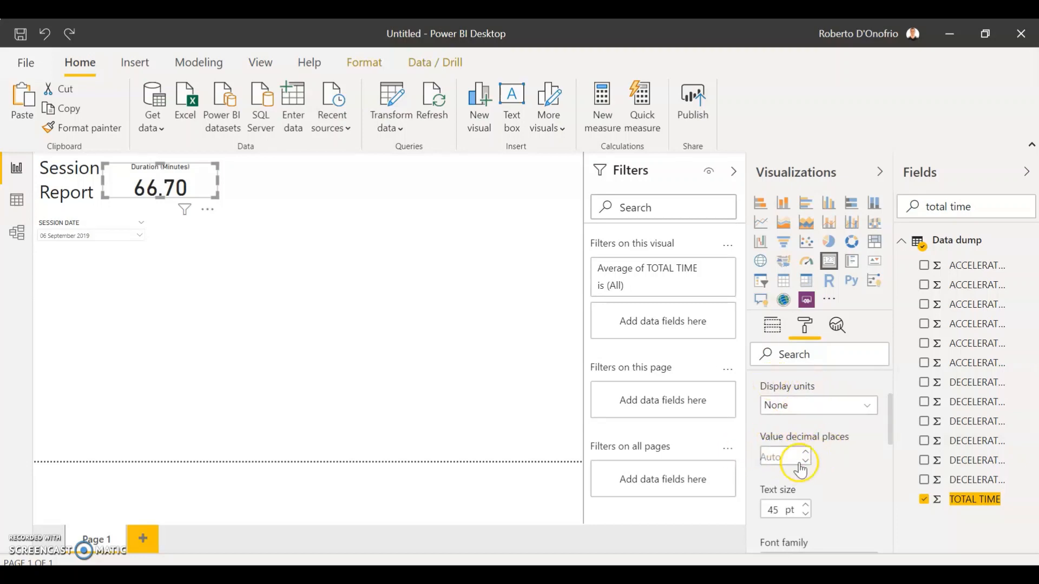
type("0")
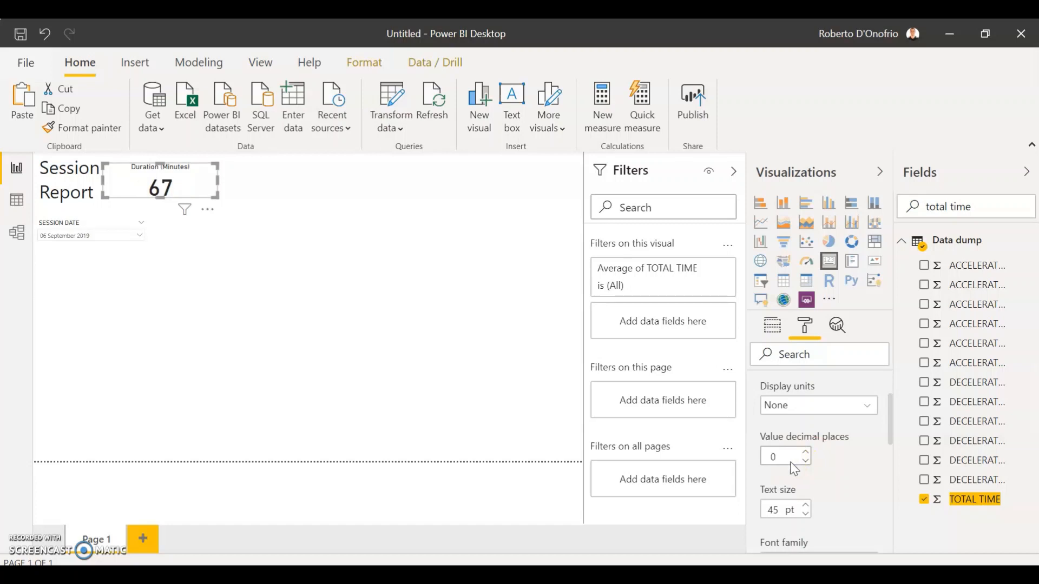
left_click(424, 225)
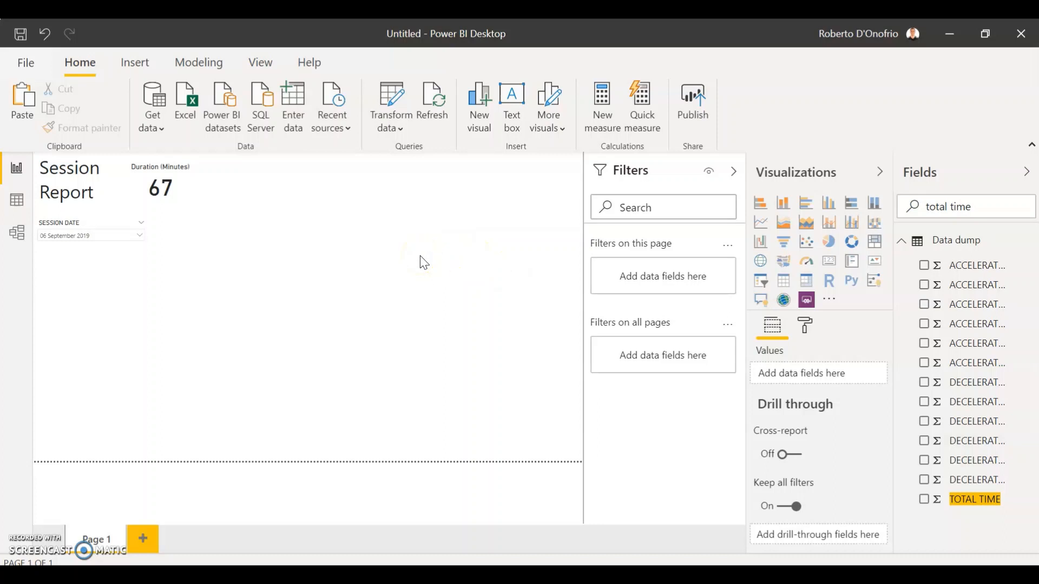
- Insert a new card visual beside the Duration (Minutes) card and reduce its height
left_click(829, 262)
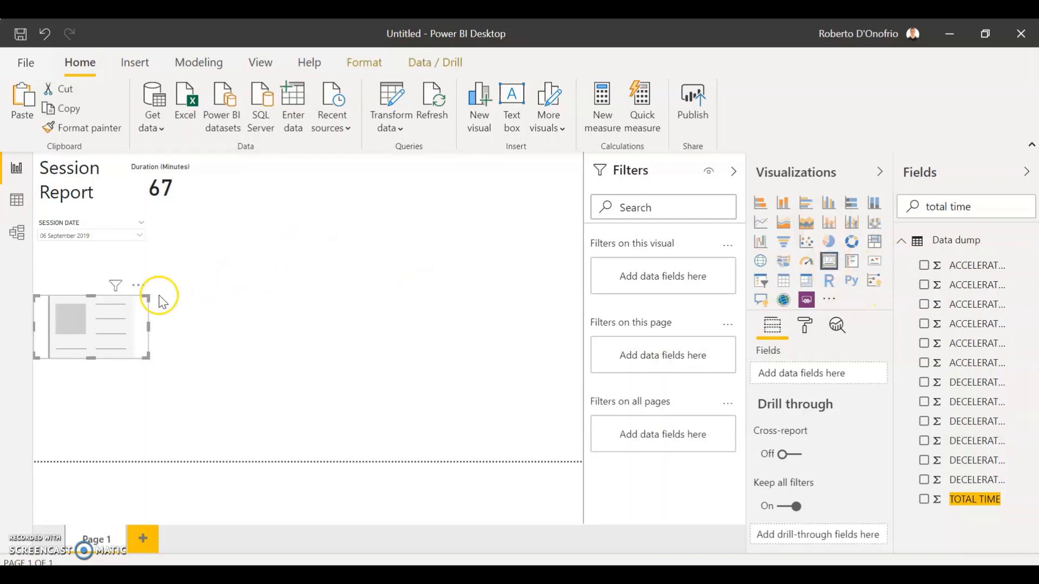
left_click_drag(136, 306, 306, 184)
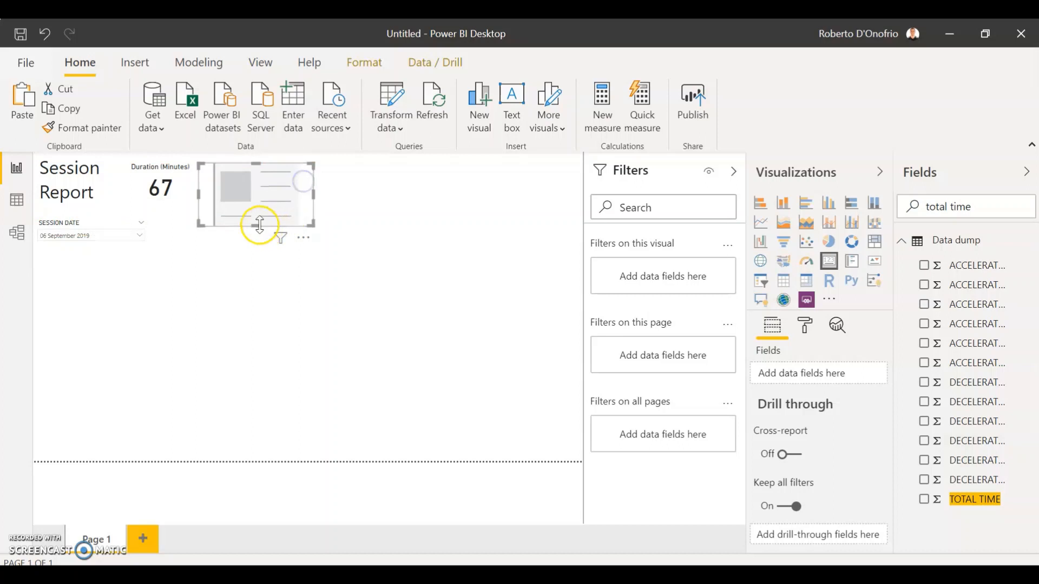
left_click_drag(259, 225, 261, 204)
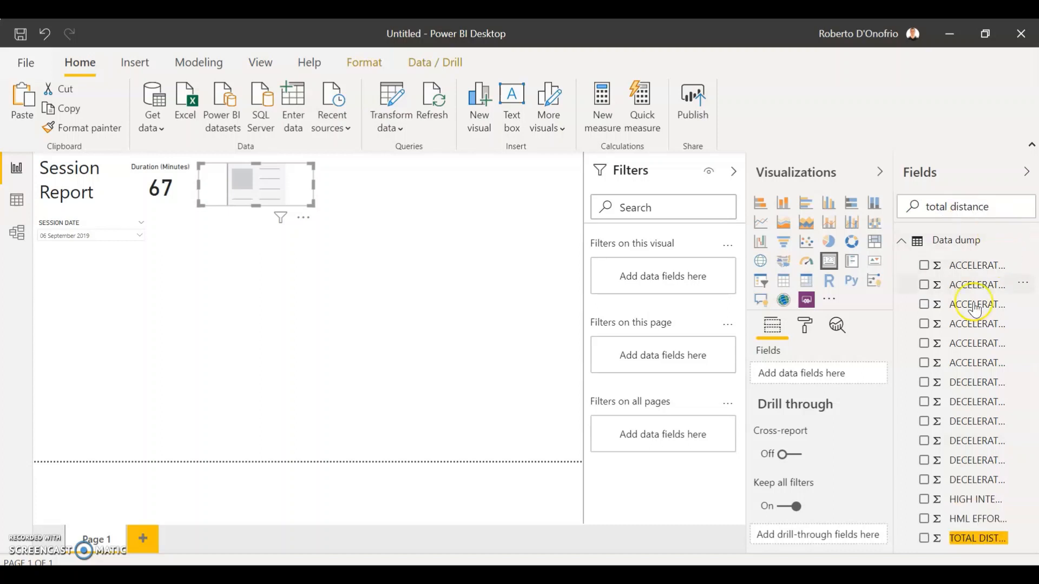
- Search the fields for "total distance", add TOTAL DISTANCE to the new card and set its aggregation to Average
left_click(924, 539)
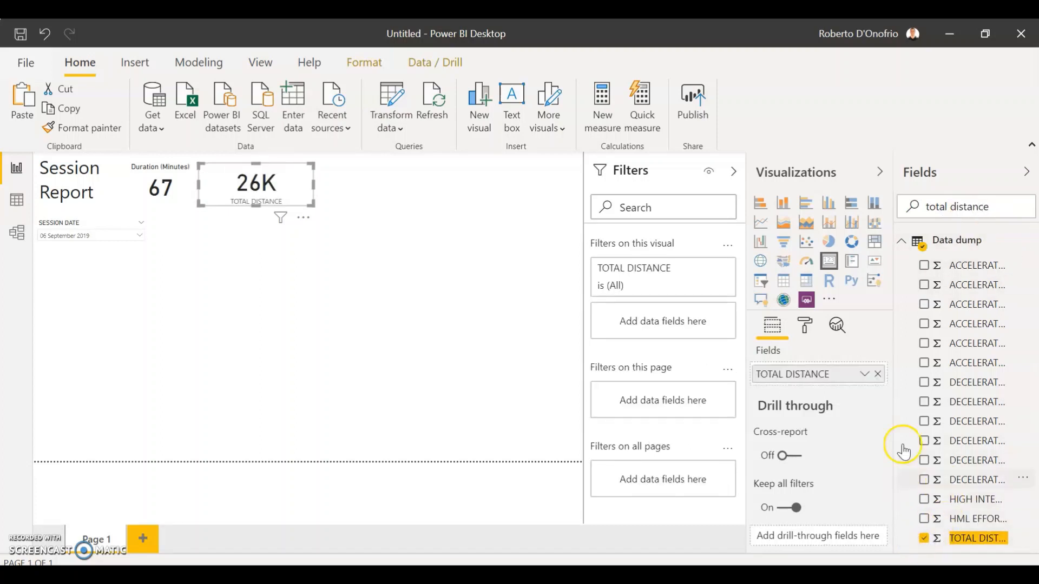
left_click(865, 374)
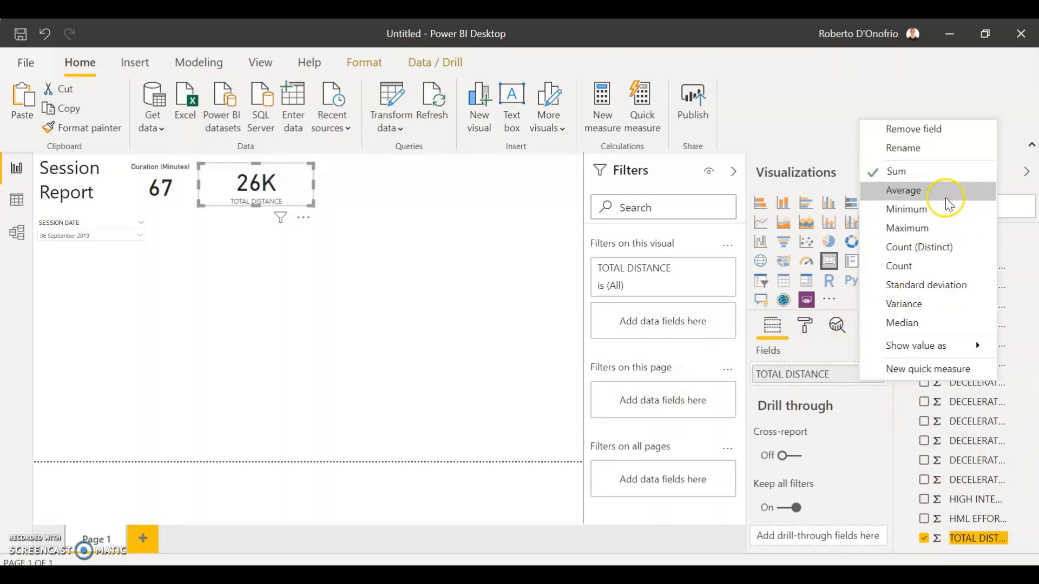
left_click(942, 193)
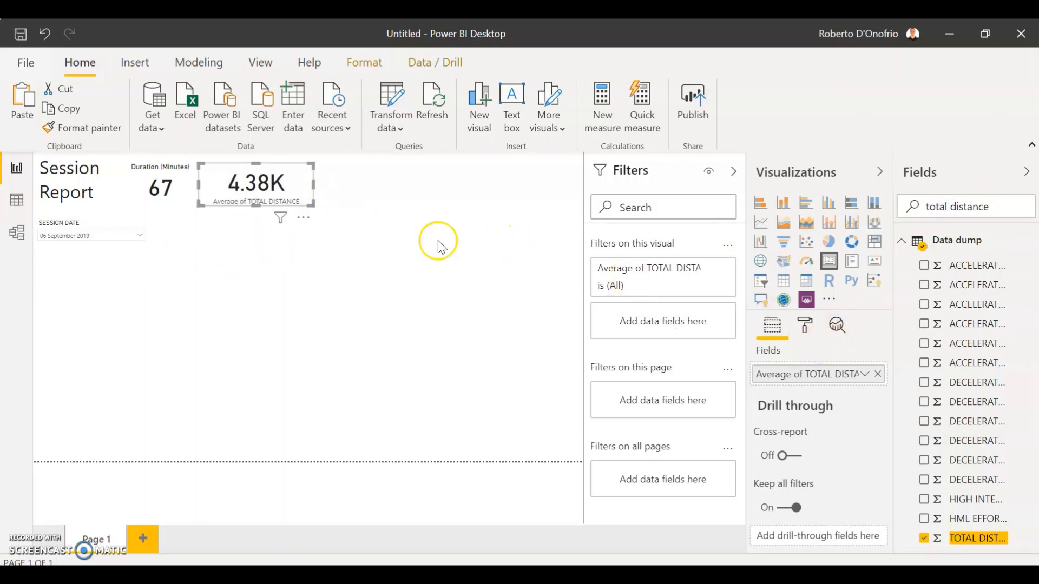
- Set the average total distance card's data label to display units None and 0 decimal places
left_click(808, 327)
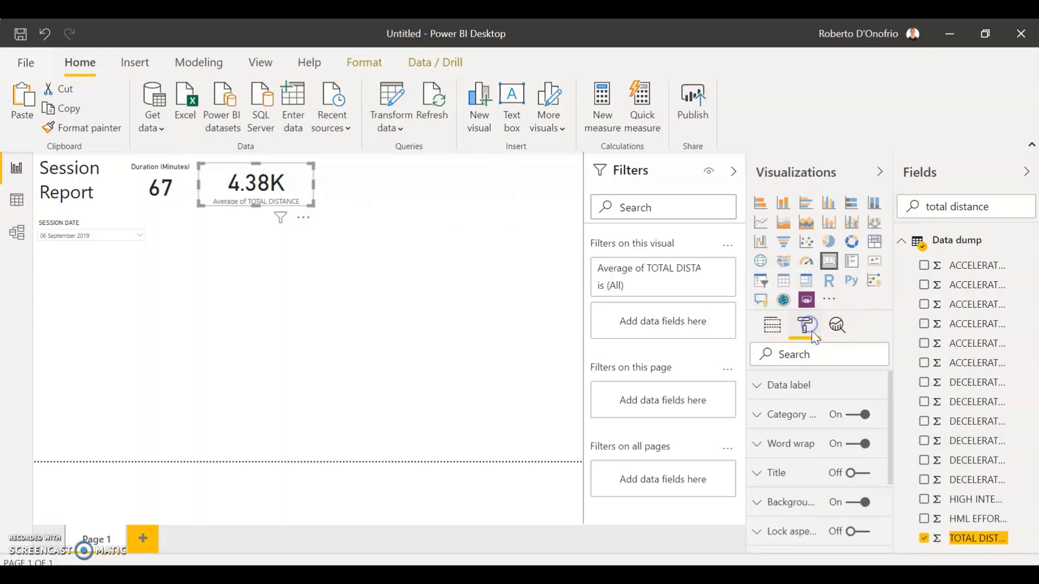
left_click(798, 393)
scroll(825, 440, "down", 2)
left_click(805, 405)
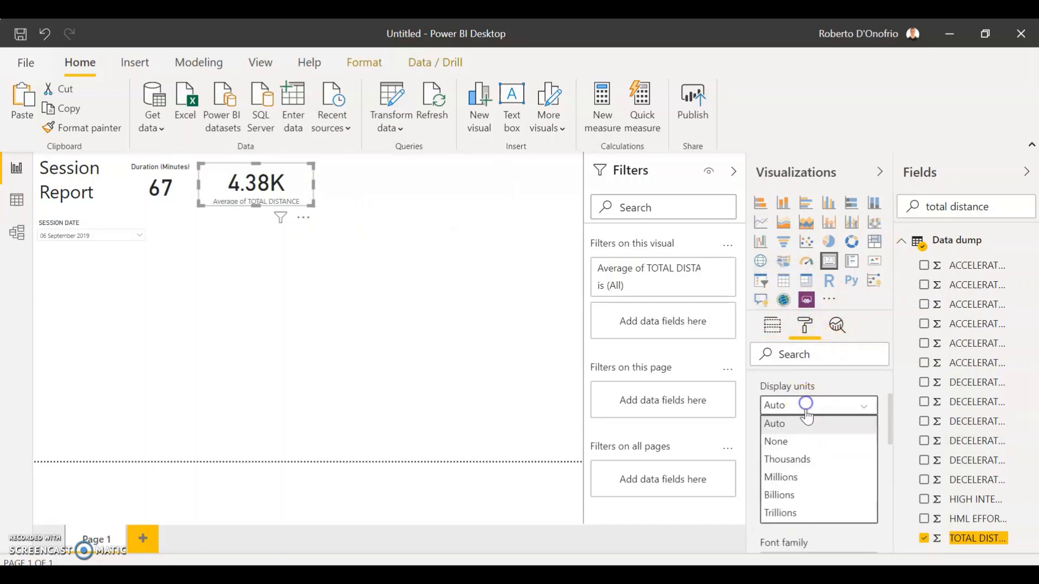
left_click(798, 443)
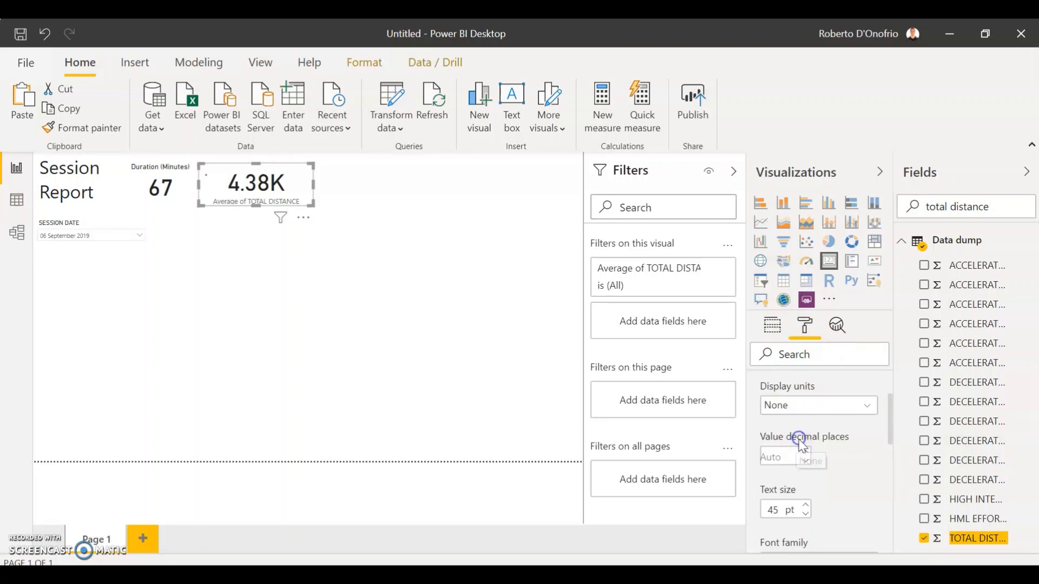
type("0")
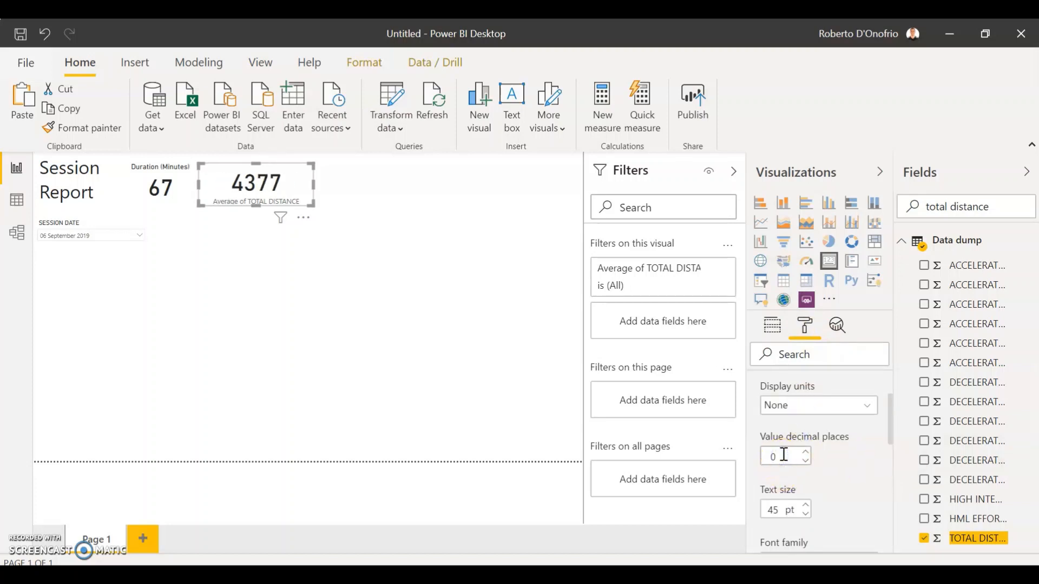
- Turn off the category label of the average total distance card
left_click(772, 324)
left_click(805, 329)
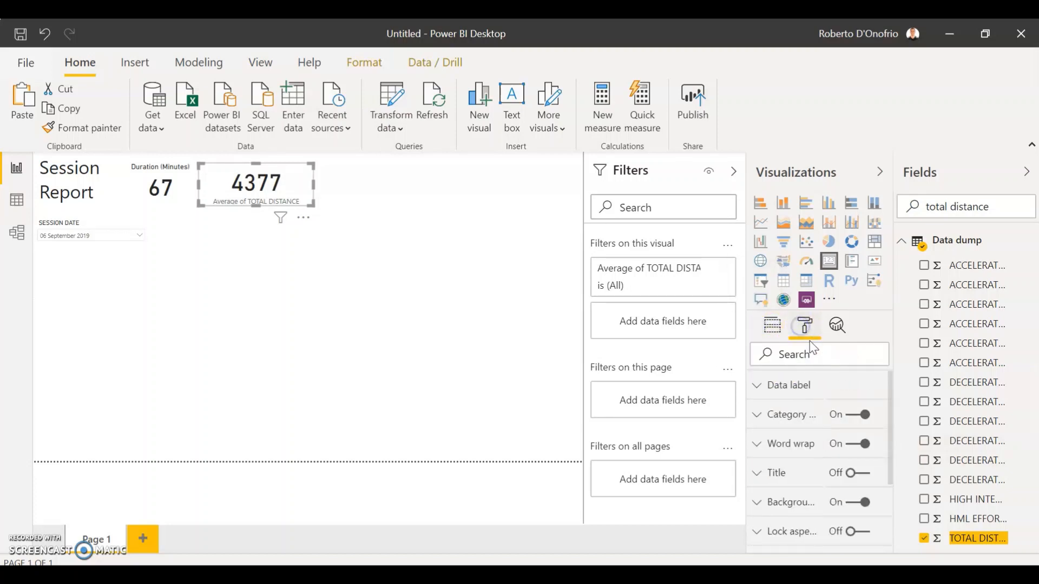
scroll(795, 433, "down", 3)
scroll(801, 404, "up", 3)
left_click(857, 418)
- Turn on the total distance card's title, set its text to "Distance" and centre-align it
left_click(858, 472)
left_click(781, 476)
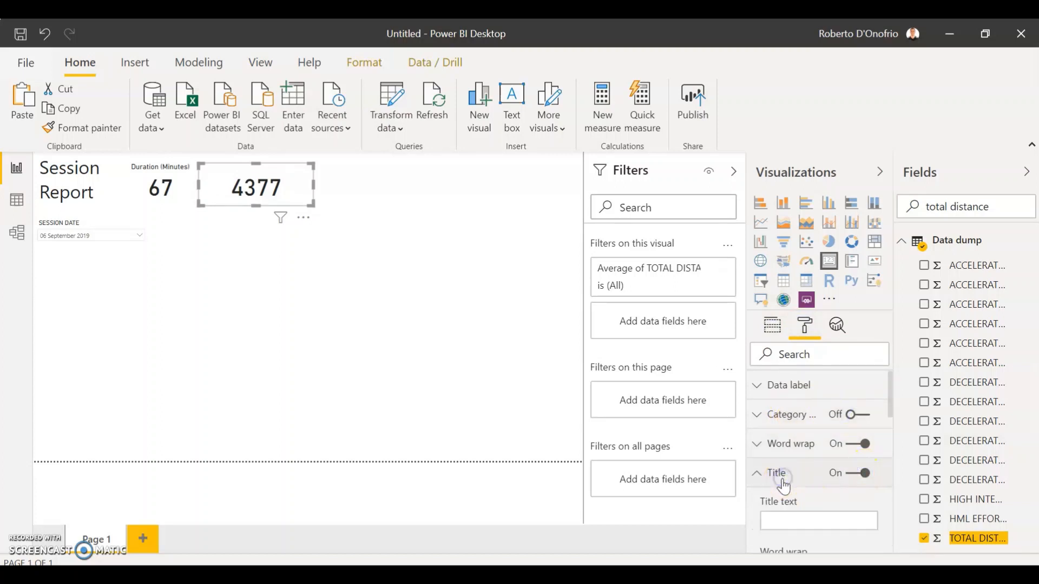
left_click(829, 523)
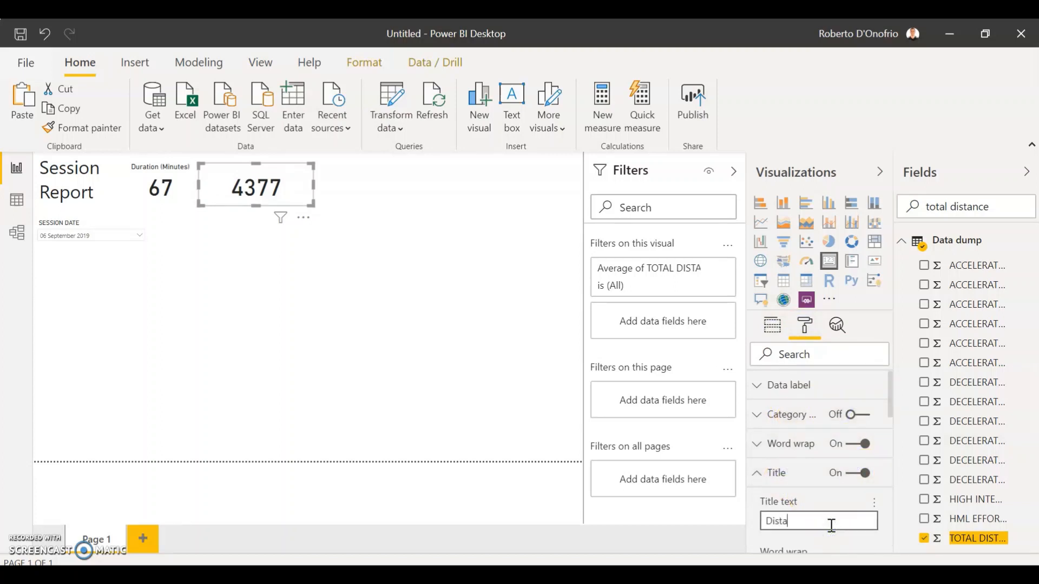
scroll(854, 512, "down", 5)
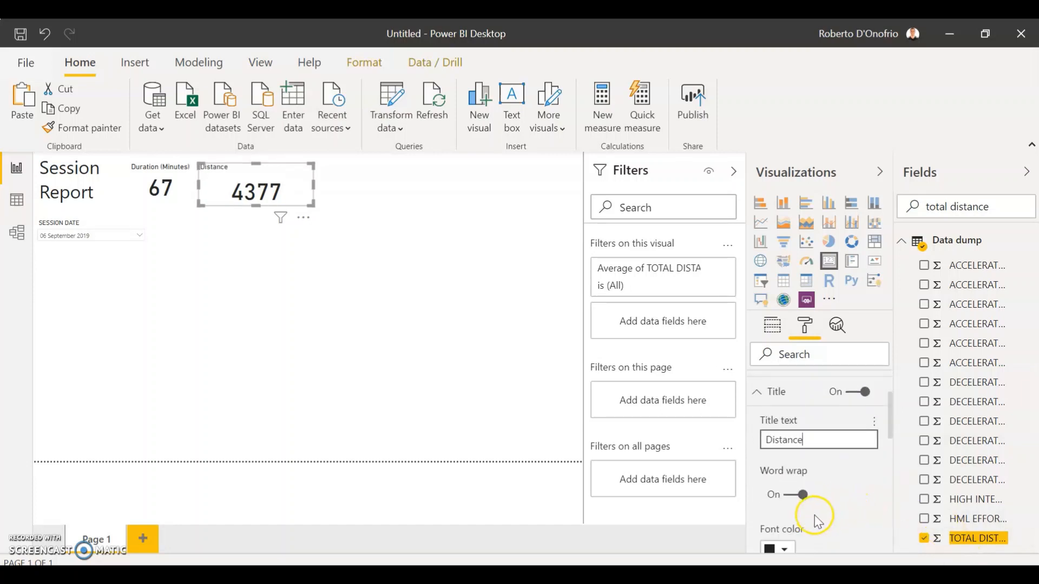
left_click(792, 496)
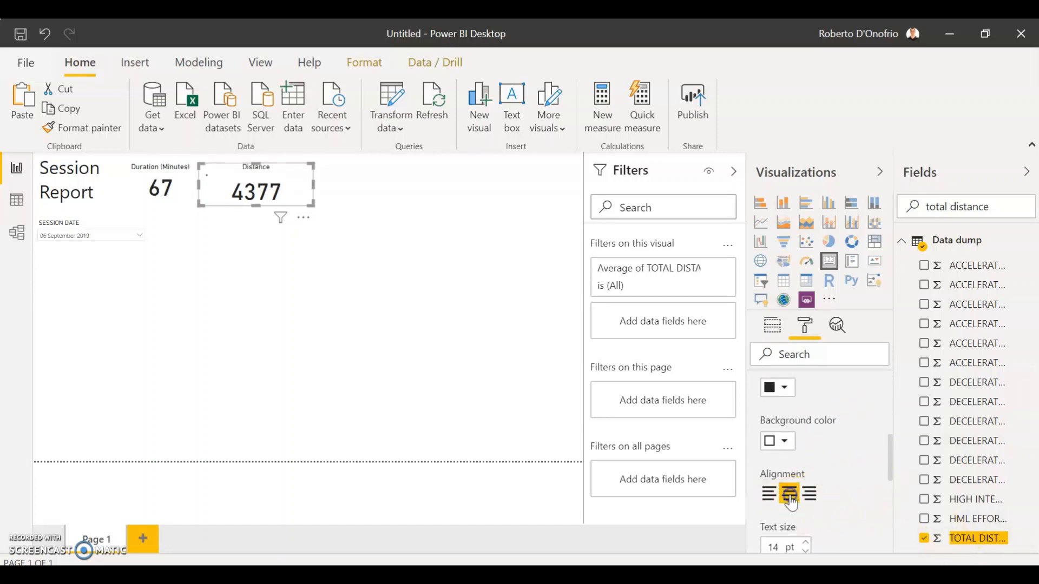
left_click(301, 248)
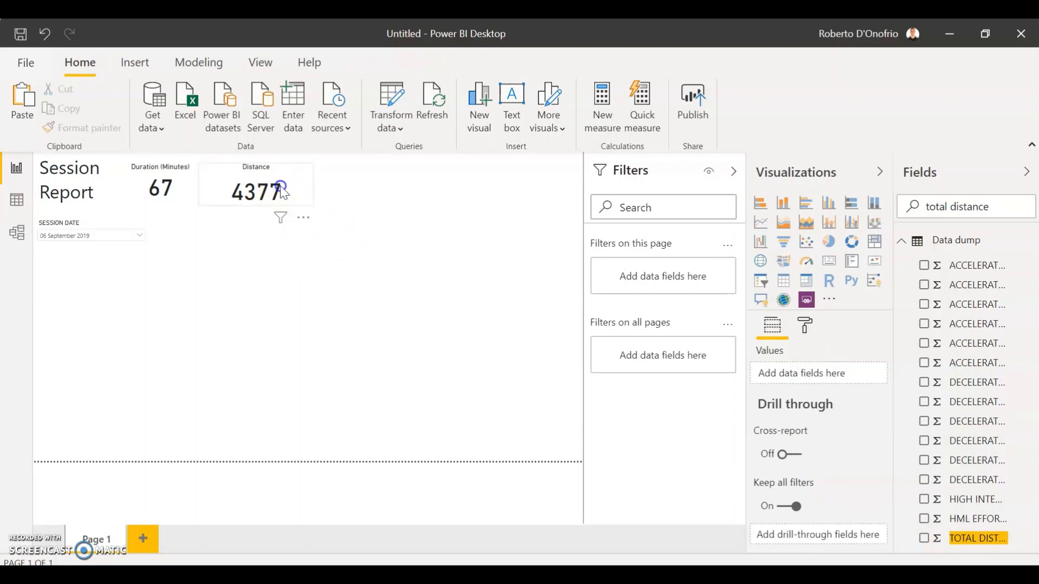
- Reduce the height of the Distance card to match the Duration (Minutes) card
left_click(276, 190)
left_click_drag(264, 219, 260, 202)
left_click(310, 201)
left_click(361, 201)
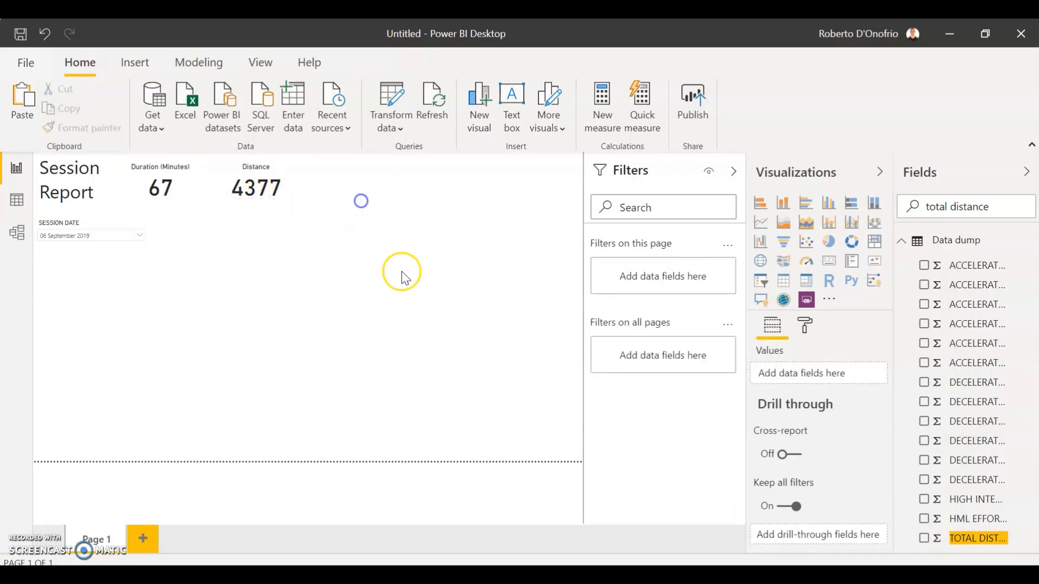
key("BackSpace")
key("BackSpace")
key("BackSpace")
key("BackSpace")
key("BackSpace")
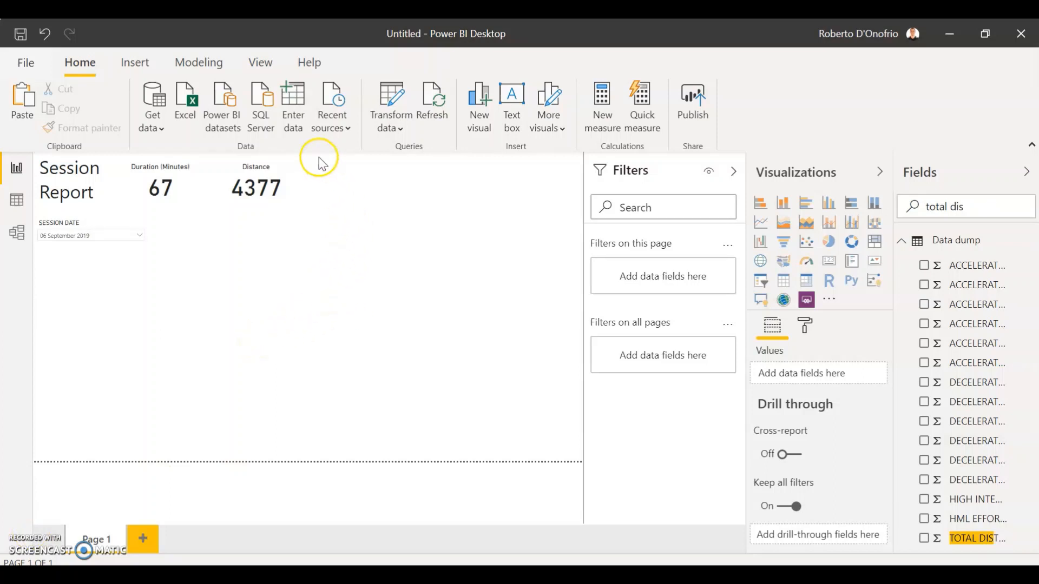
- Duplicate the Distance card and place the copy in line to the right of the original
left_click(285, 176)
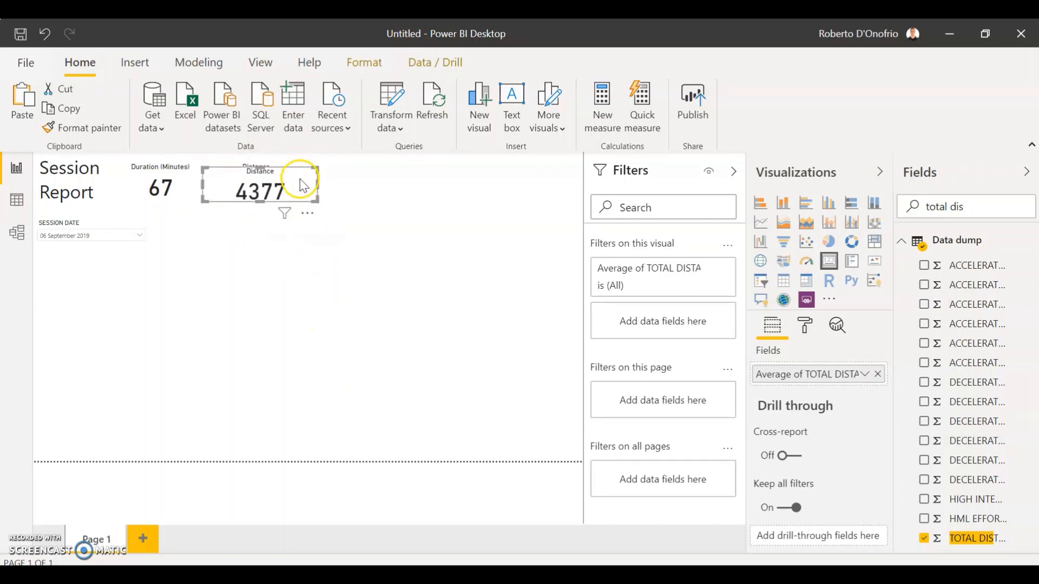
left_click_drag(301, 186, 404, 181)
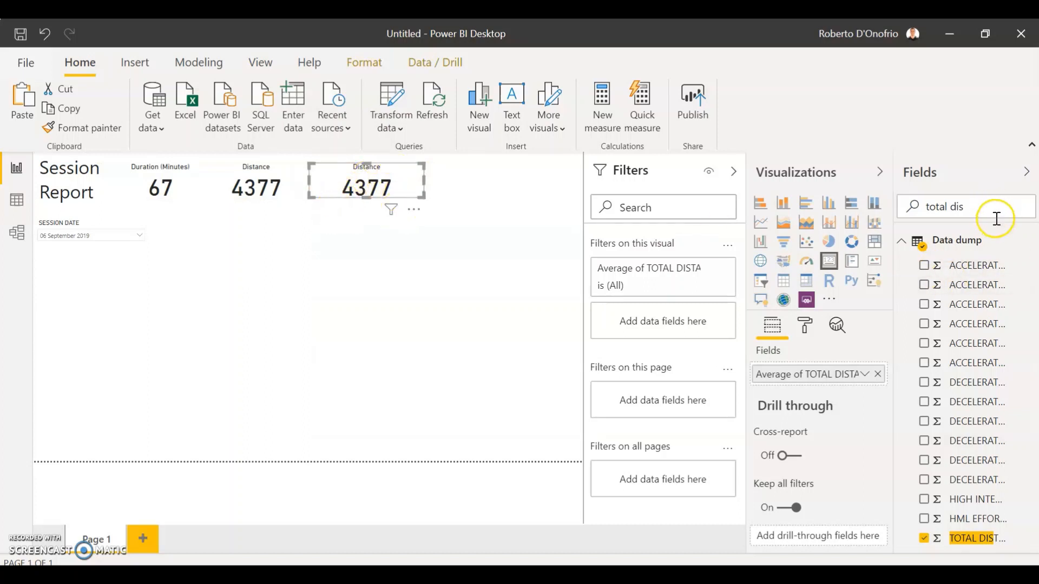
- Search for "explosive di", replace the copied card's field with EXPLOSIVE DISTANCE (ABSOLUTE) and set its aggregation to Average
left_click_drag(992, 215, 906, 217)
type("explosive di")
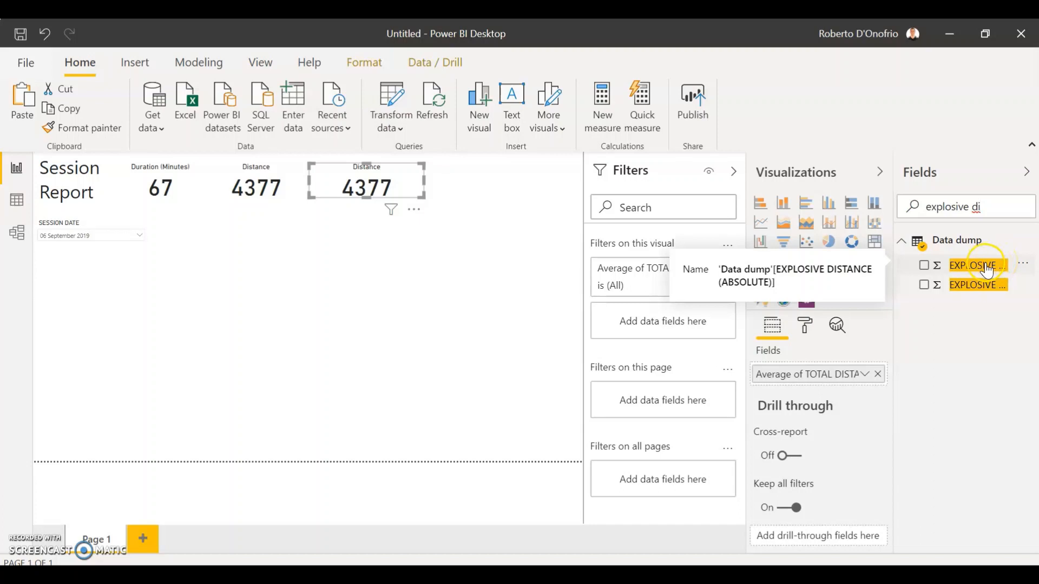
left_click_drag(987, 270, 839, 378)
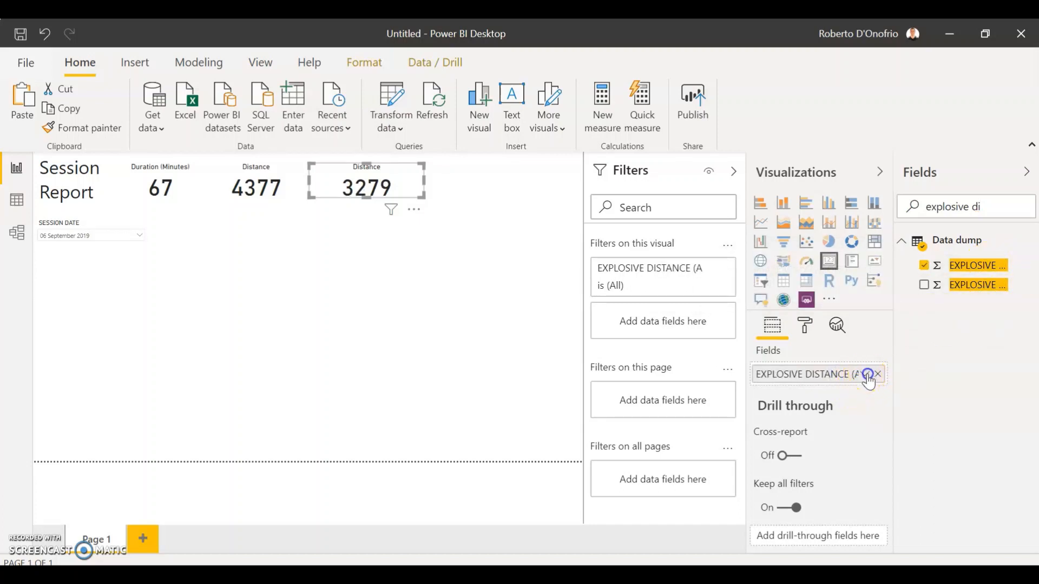
left_click(868, 374)
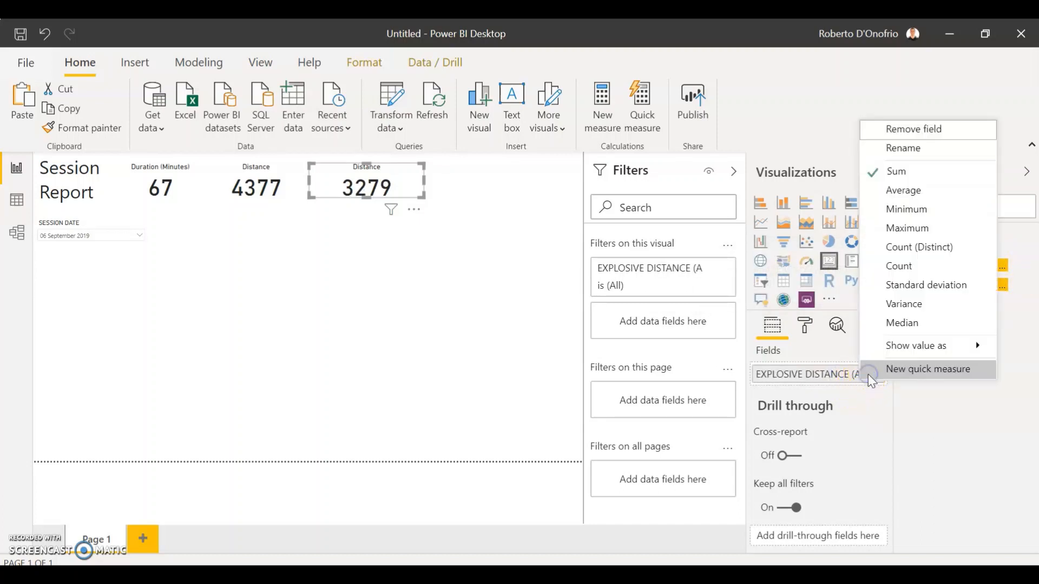
left_click(919, 192)
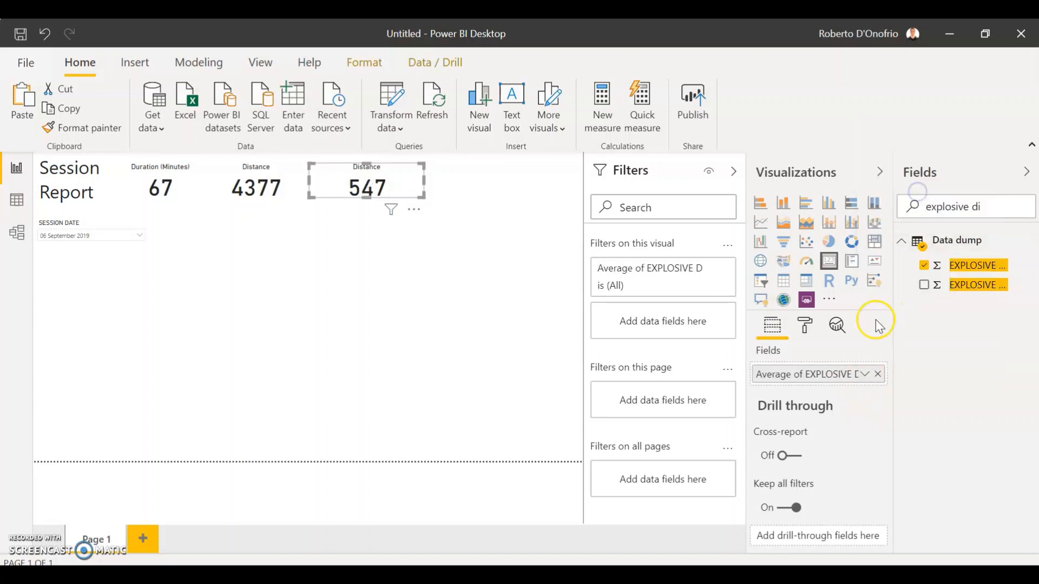
- Set the title text of the copied explosive distance card to "Explosive Distance"
left_click(804, 327)
left_click(784, 473)
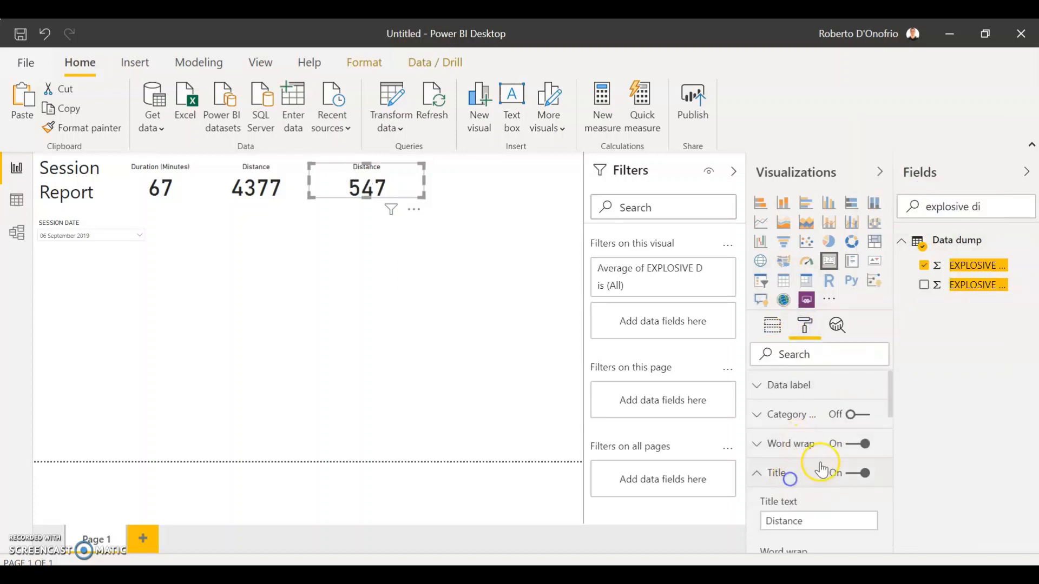
double_click(828, 512)
type("Explosive")
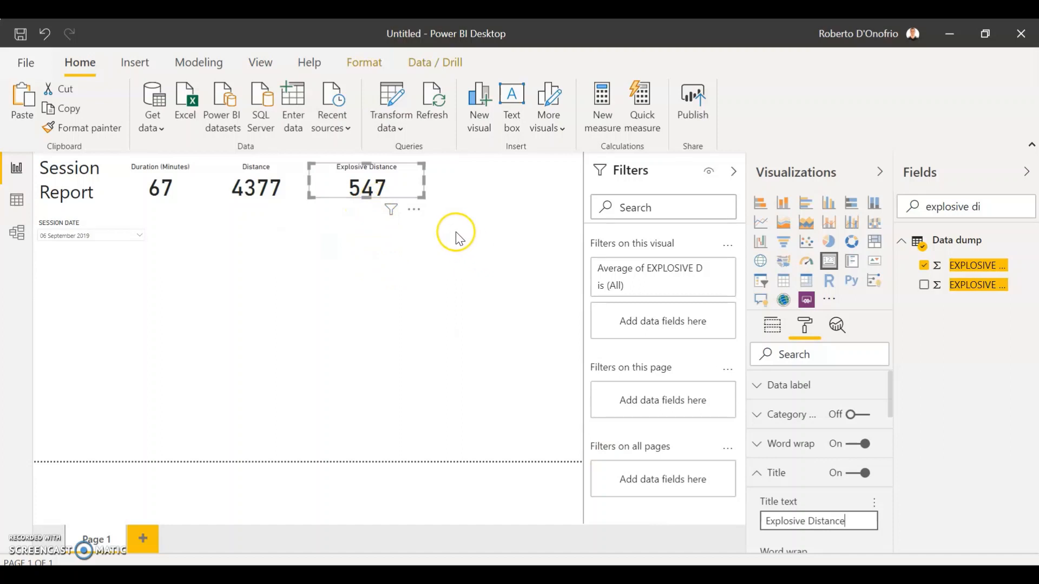
- Duplicate the Explosive Distance card and place the copy in line to the right of the original
left_click(416, 181)
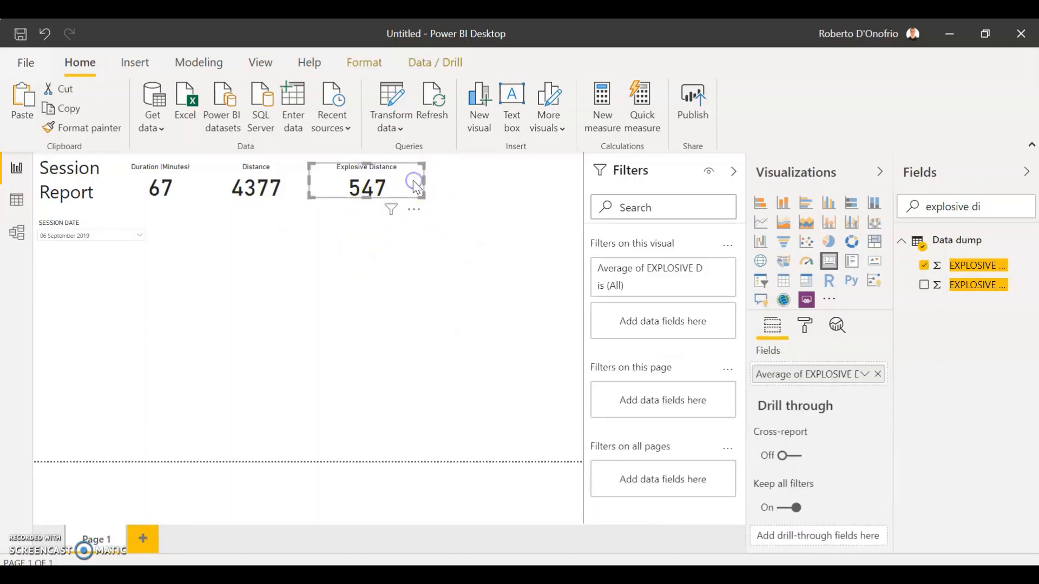
left_click(262, 371)
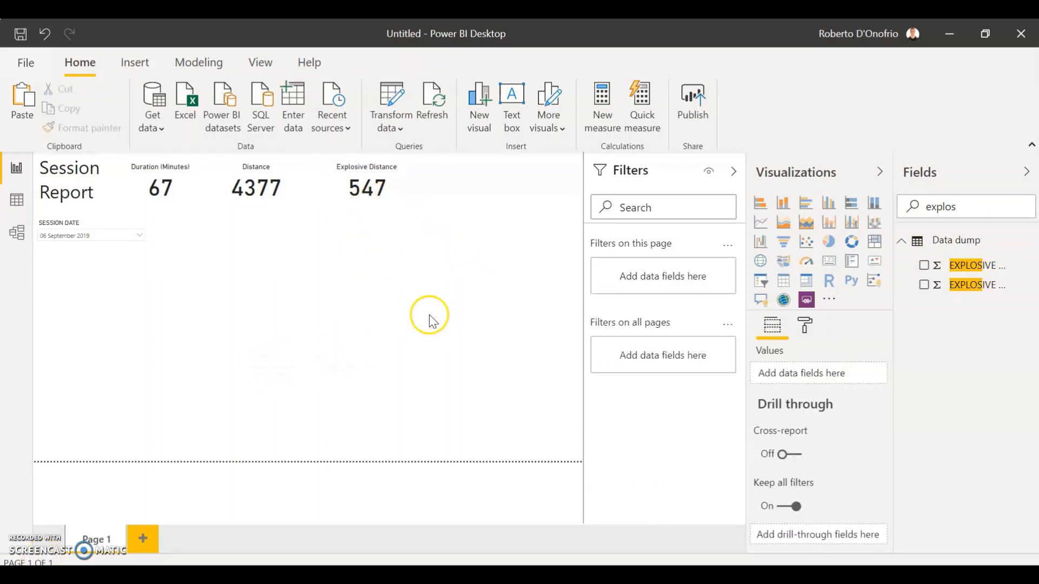
left_click(404, 177)
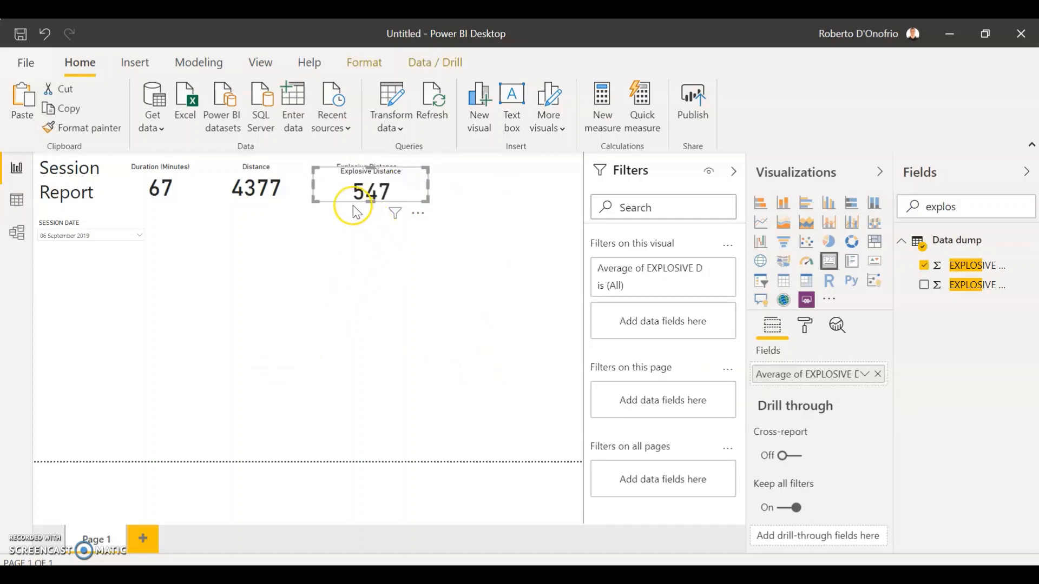
left_click_drag(340, 193, 444, 188)
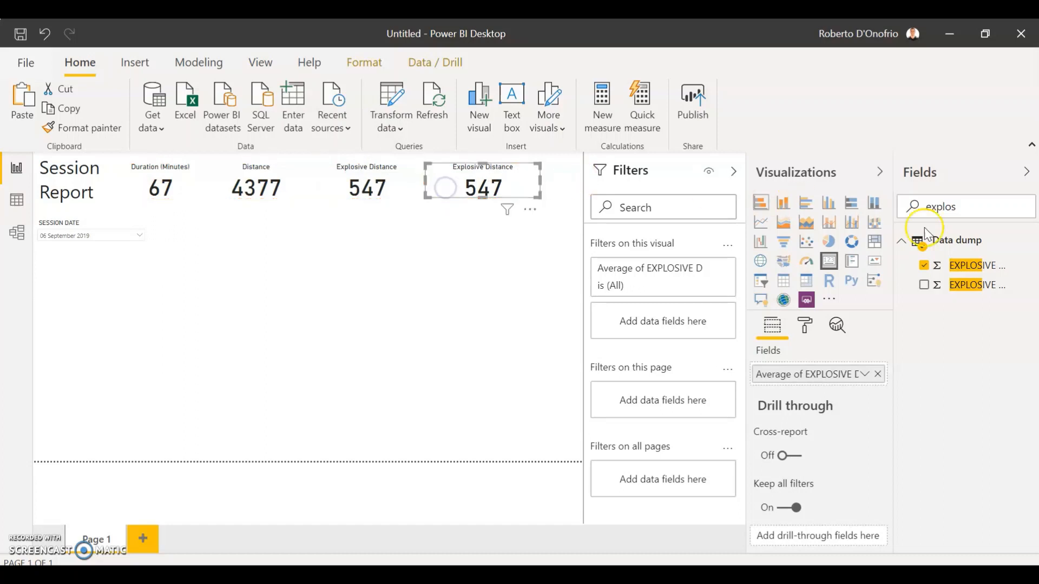
- Search for "high speed r", replace the copied card's field with the first HIGH SPEED RUNNING field and set its aggregation to Average
type("hig")
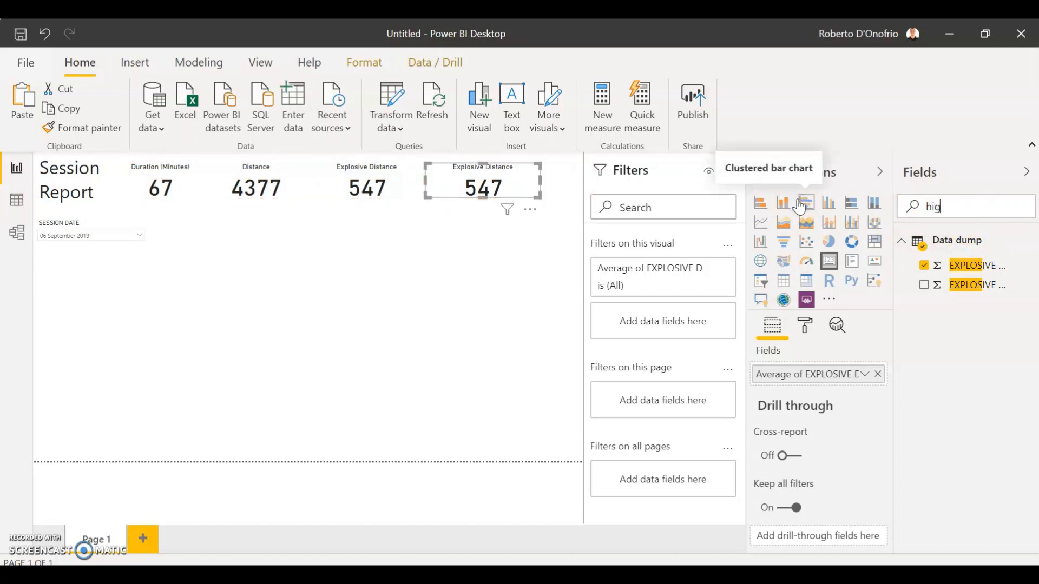
type("h speed r")
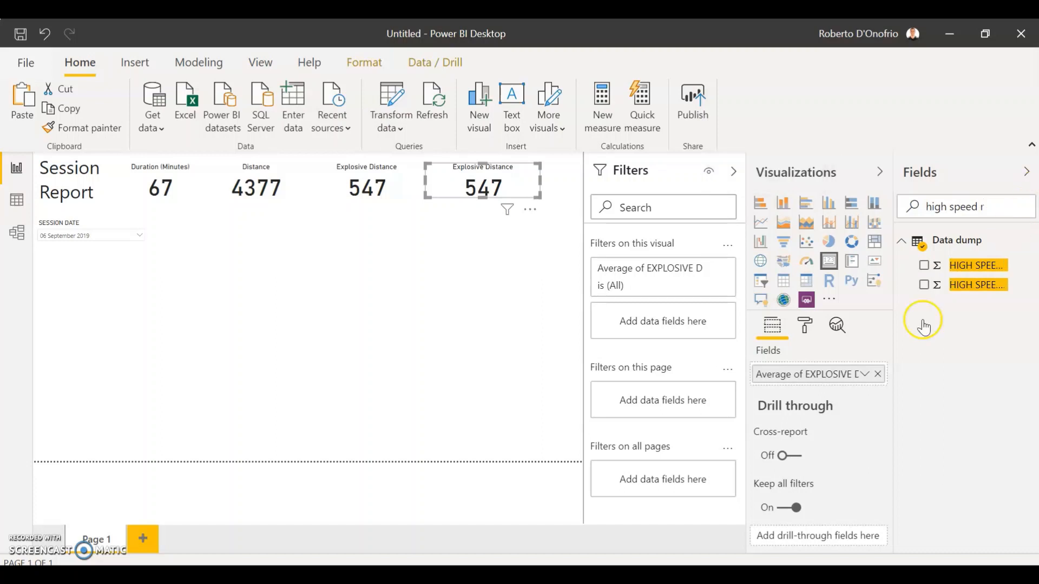
left_click_drag(945, 275, 853, 379)
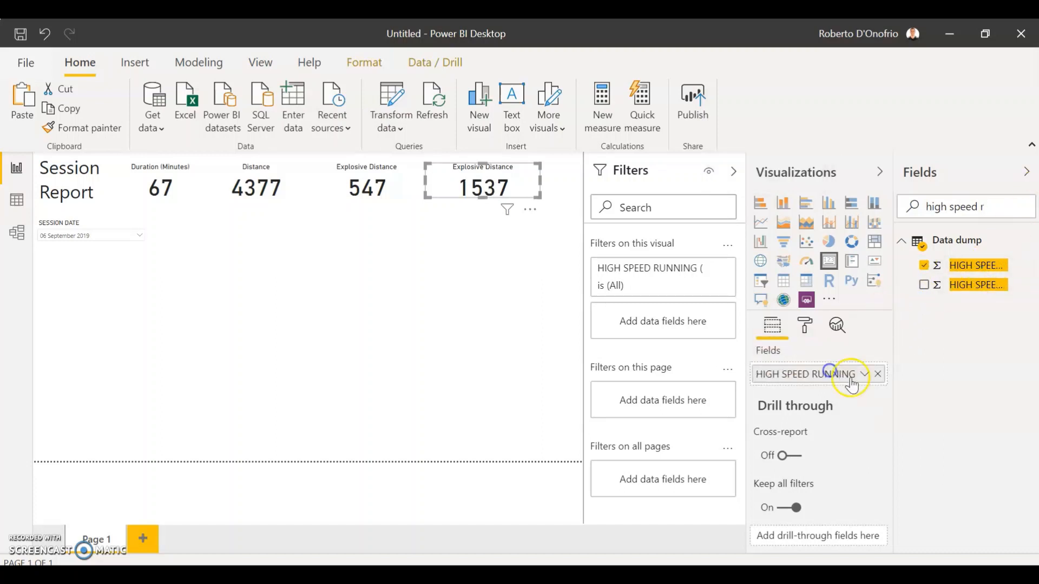
left_click(861, 375)
left_click(903, 190)
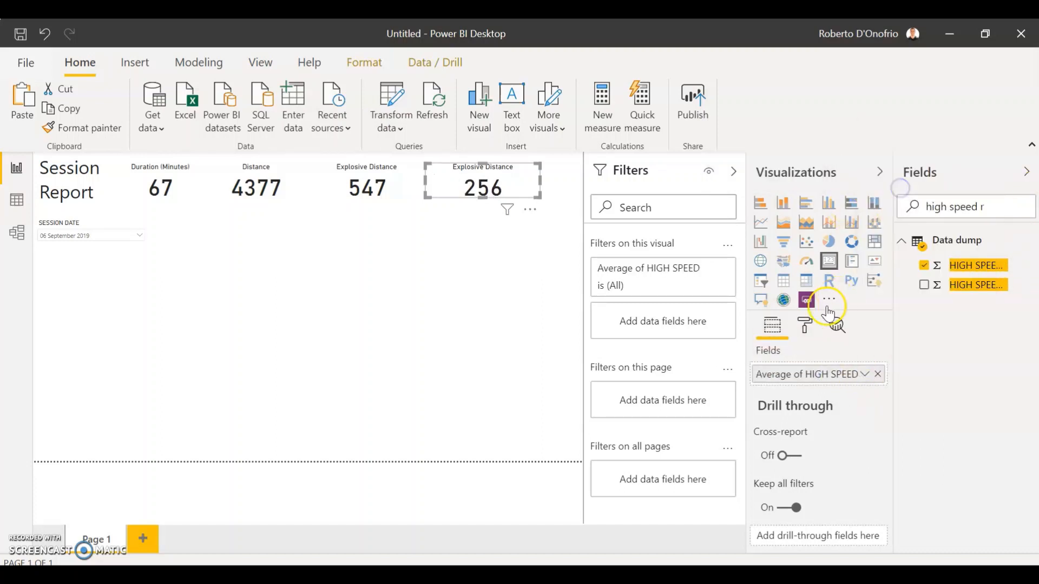
- Change the title text of the high speed running card to "High Speed Running"
left_click(807, 325)
left_click(796, 473)
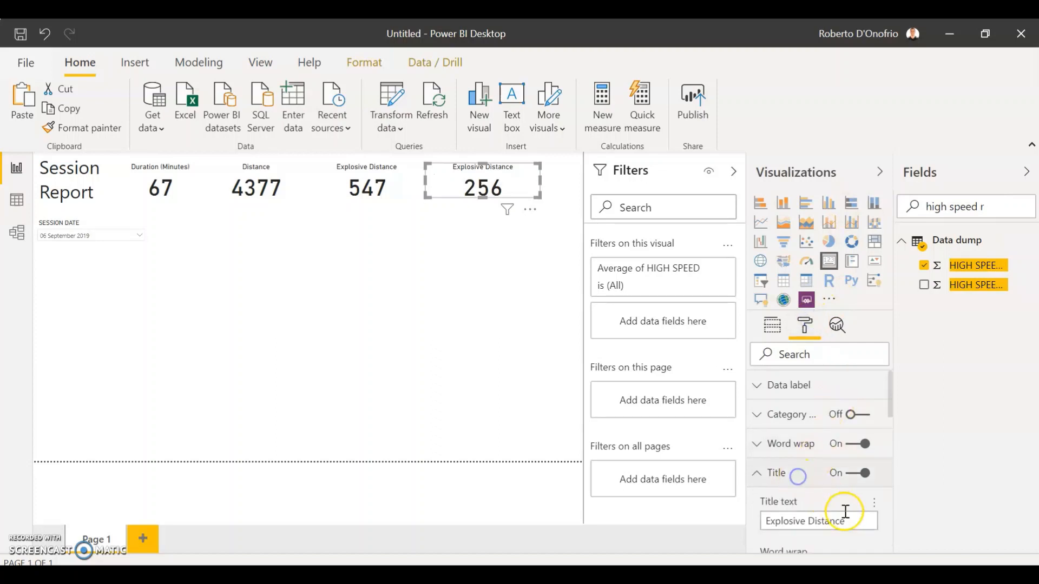
left_click_drag(860, 520, 590, 490)
type("High Speed Running")
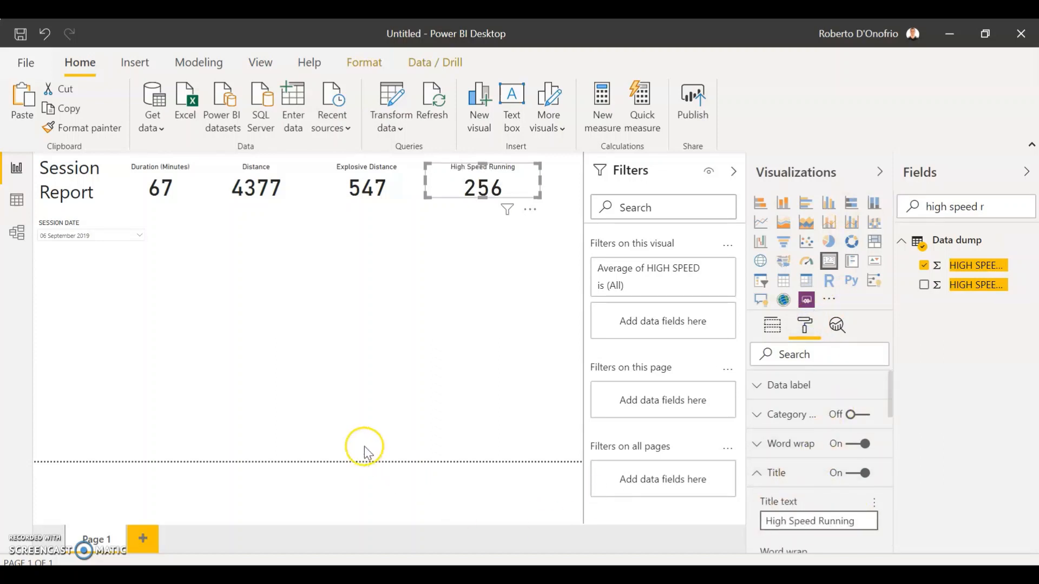
left_click(410, 382)
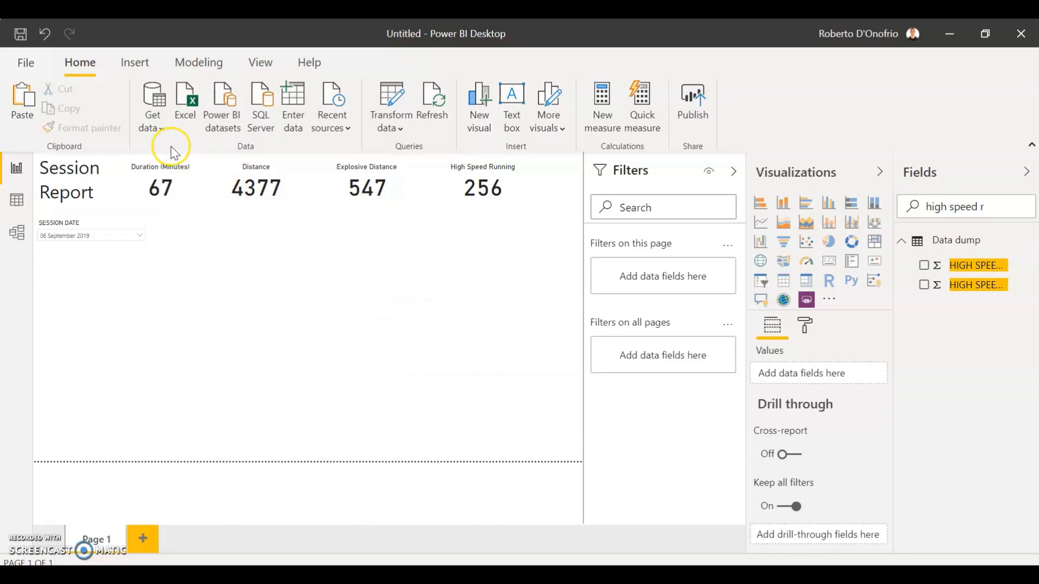
- Insert the soccer ball picture from the Youtube channel folder in Documents and place it on the page below the High Speed Running card
left_click(135, 62)
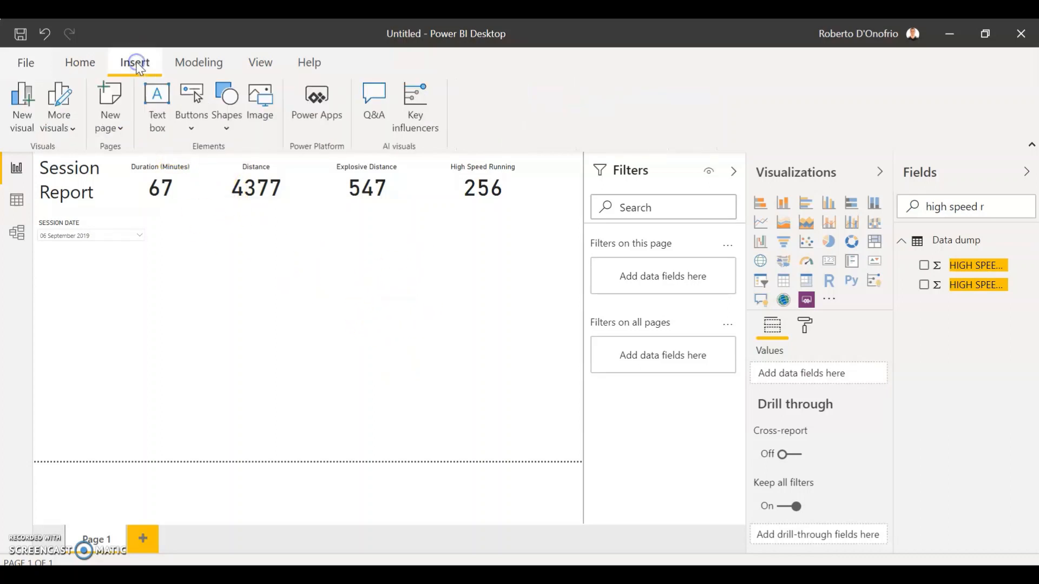
left_click(267, 115)
left_click(215, 58)
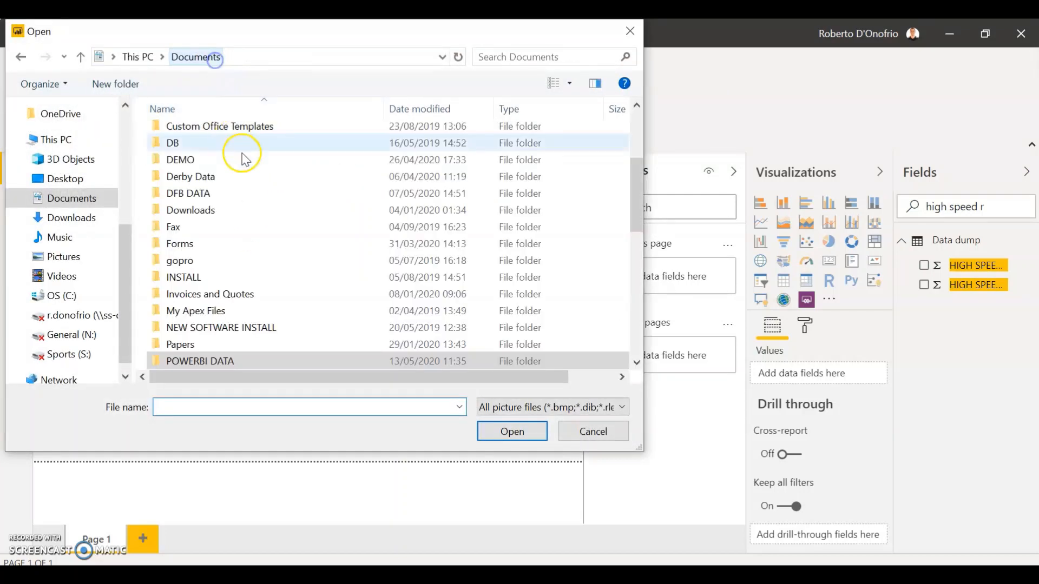
scroll(243, 157, "down", 6)
left_click(238, 260)
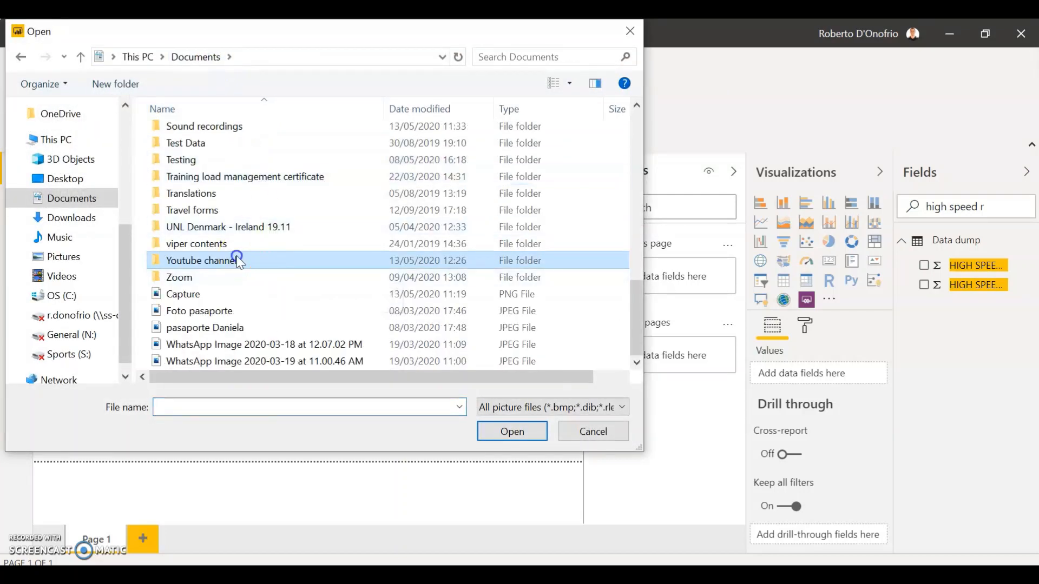
double_click(238, 260)
double_click(317, 155)
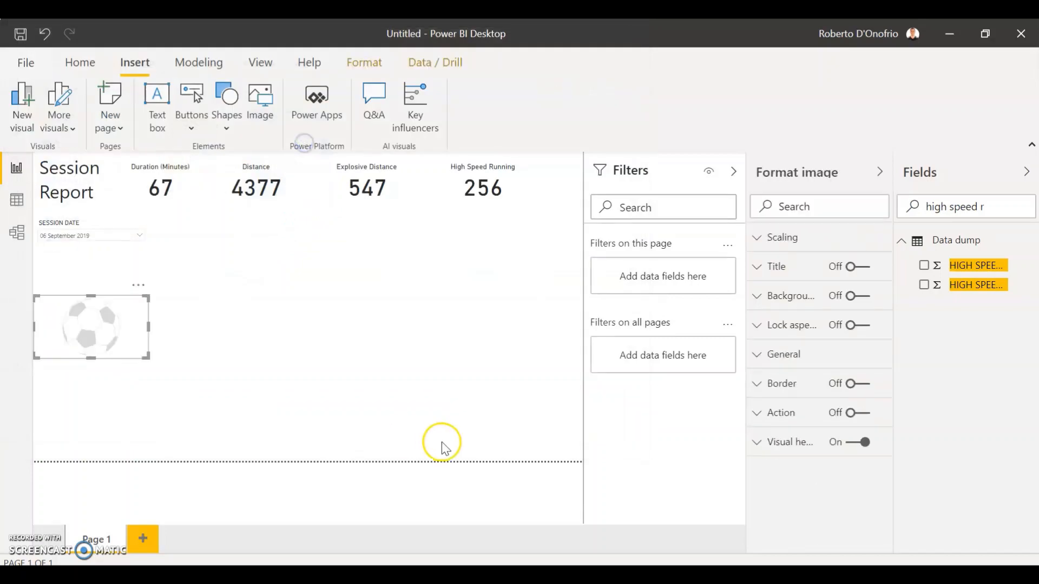
left_click_drag(140, 325, 567, 265)
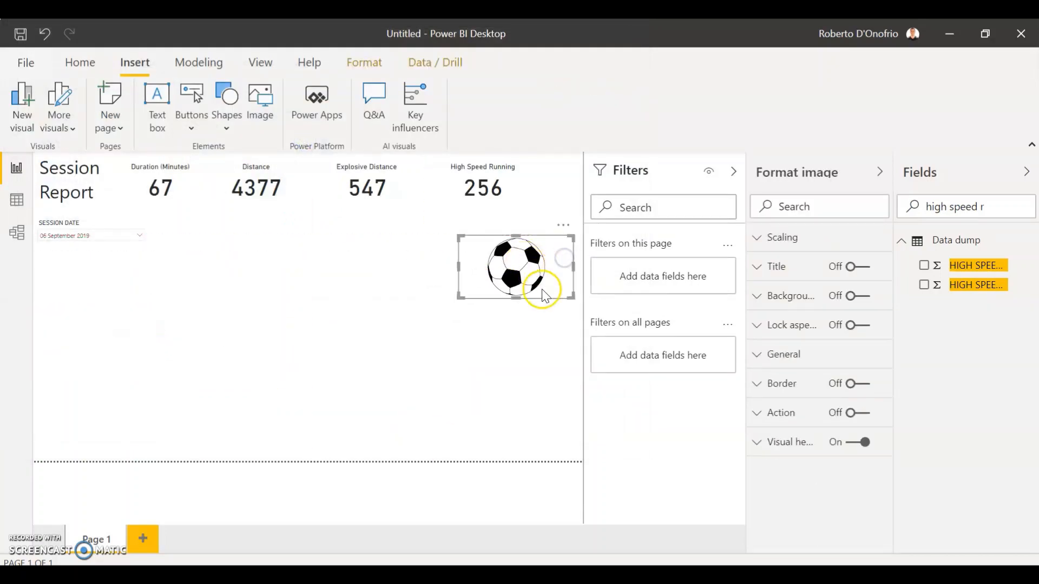
- Narrow the Duration (Minutes) and Distance cards and set them side by side next to the report title
left_click(193, 186)
left_click_drag(217, 181, 183, 173)
left_click(288, 185)
left_click_drag(292, 183, 263, 184)
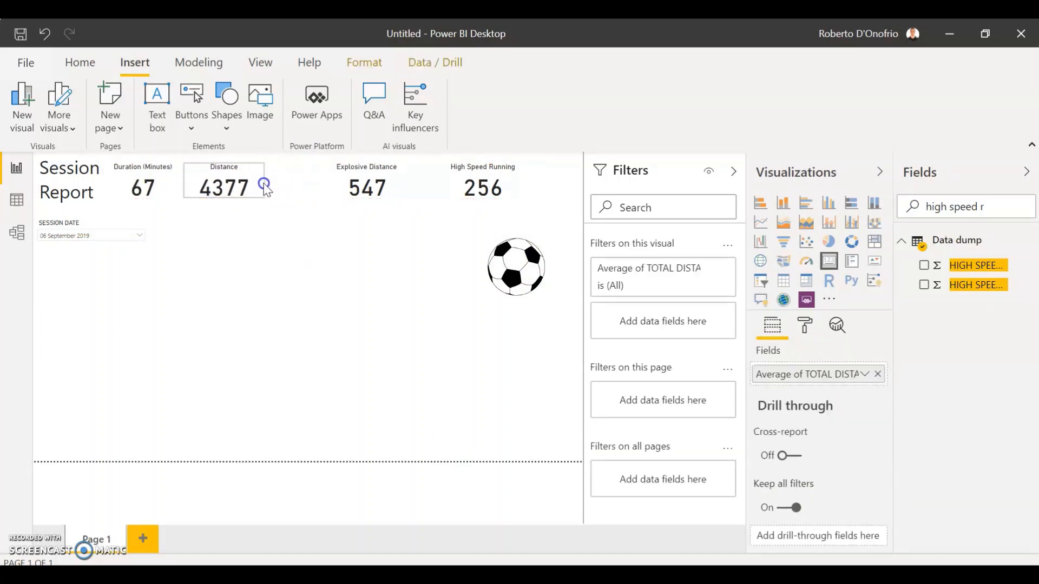
- Move the Explosive Distance and High Speed Running cards left against their neighbours and narrow both
left_click_drag(328, 186, 285, 187)
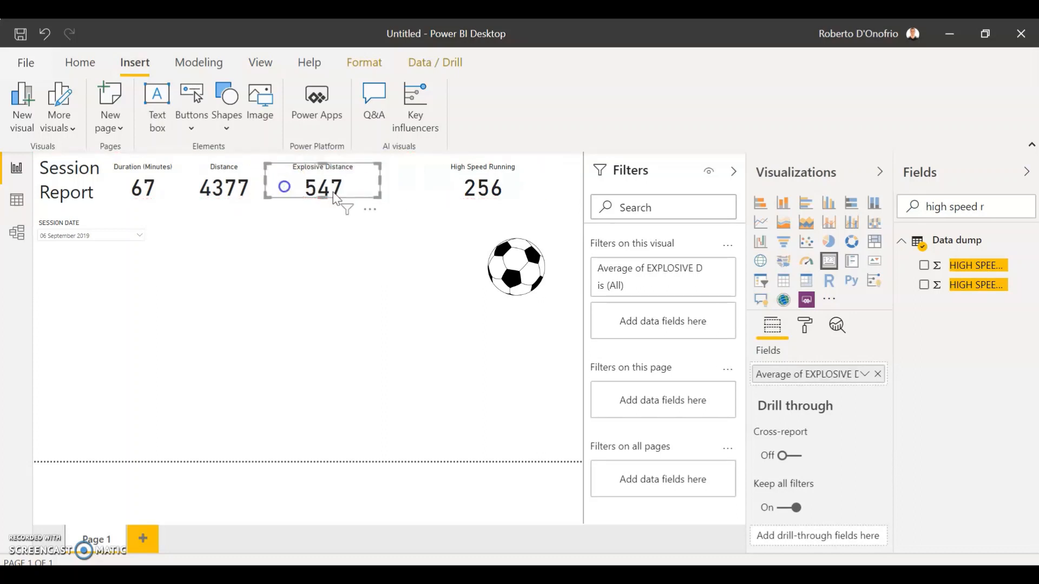
left_click_drag(380, 181, 350, 180)
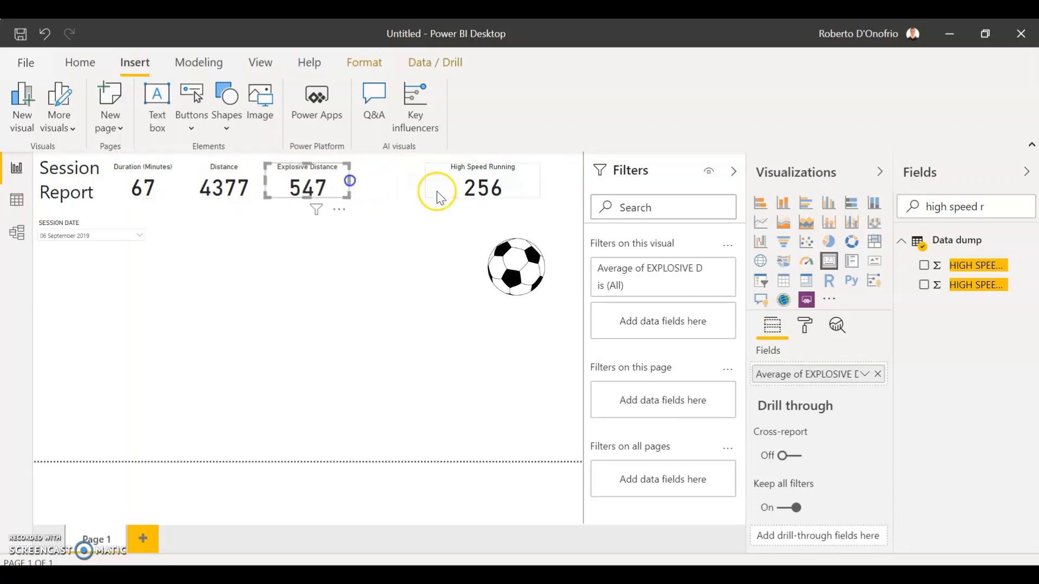
left_click_drag(437, 190, 362, 188)
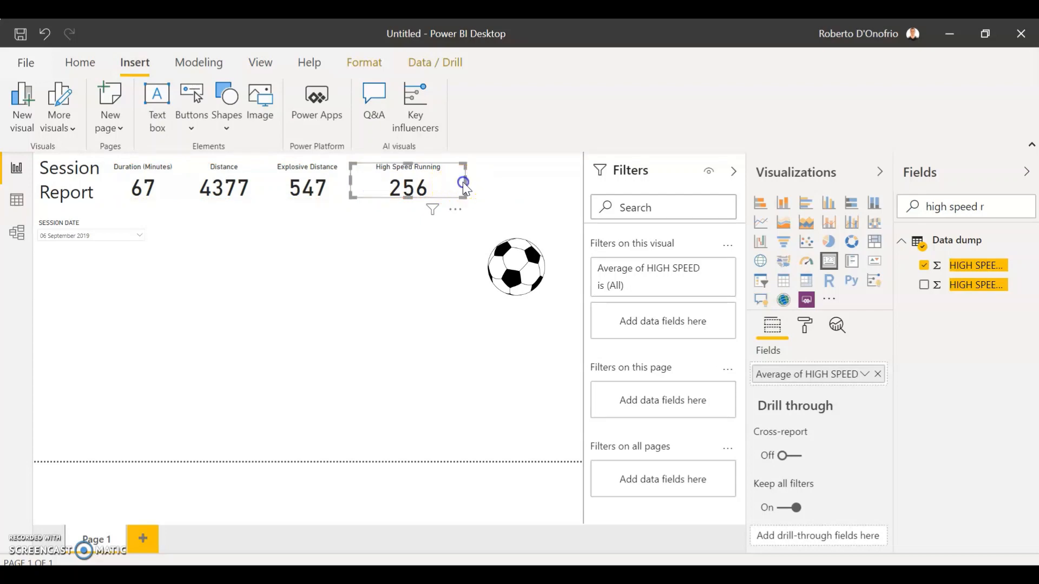
left_click_drag(466, 180, 437, 180)
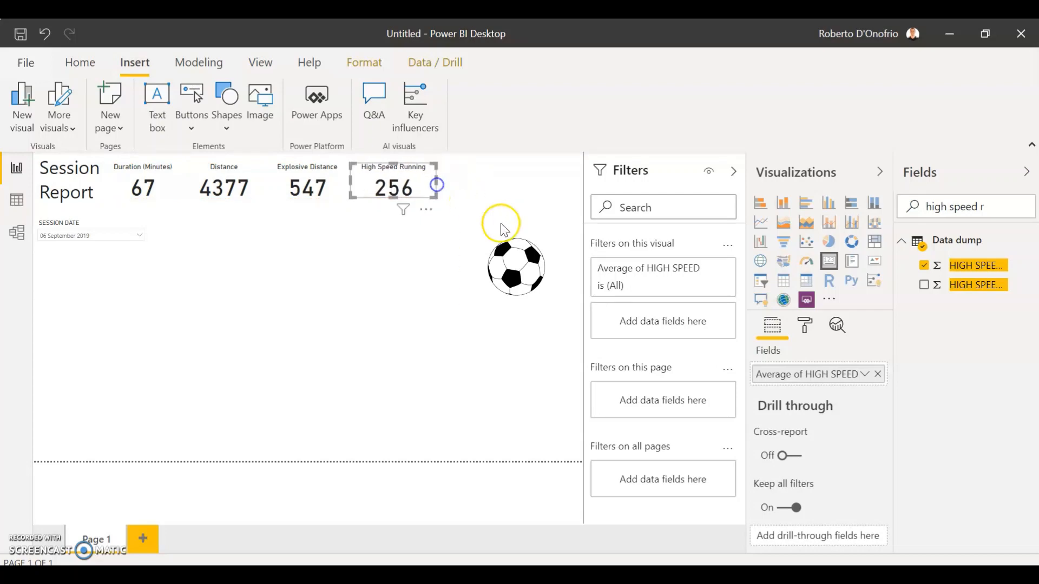
- Move the soccer ball image to the page's upper-right corner beside the cards and widen its frame toward them
left_click_drag(516, 263, 524, 180)
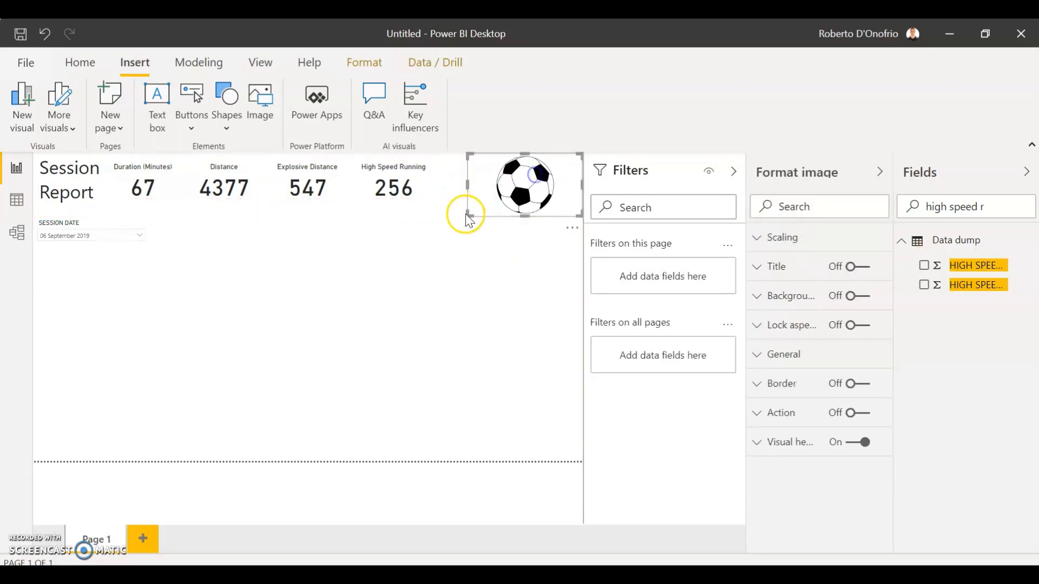
left_click_drag(466, 213, 439, 219)
left_click(438, 218)
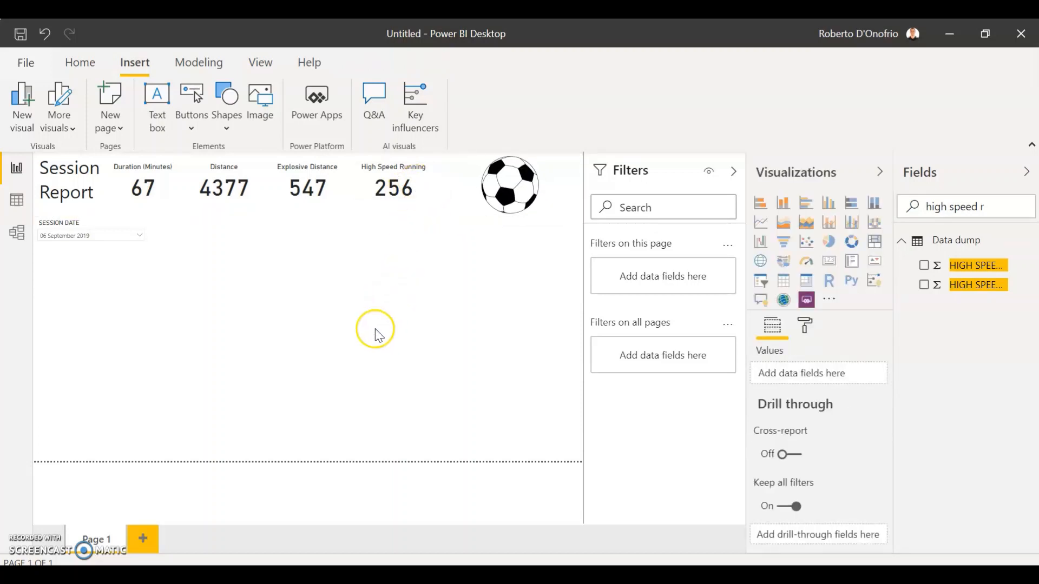
- Narrow the soccer ball image's frame and widen the High Speed Running and Explosive Distance cards into the free space
left_click(449, 184)
mouse_move(436, 187)
left_mouse_down()
mouse_move(467, 187)
mouse_move(444, 179)
left_mouse_up()
left_click_drag(372, 178, 346, 177)
left_click_drag(278, 186, 274, 187)
left_click(194, 179)
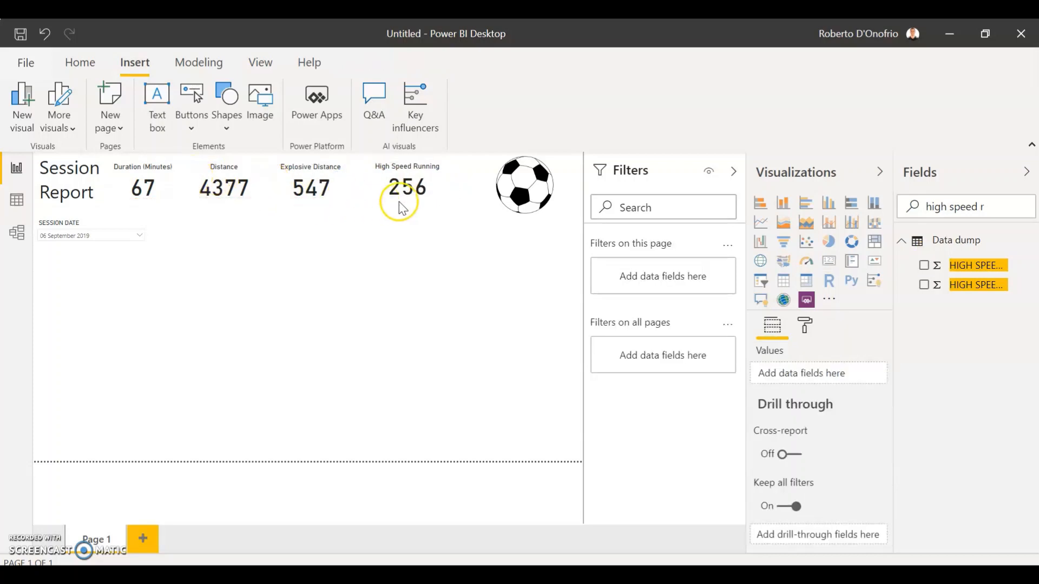
- Shift the High Speed Running, Explosive Distance and Distance cards right and widen the Duration (Minutes) card to space the row evenly
left_click_drag(448, 178, 461, 178)
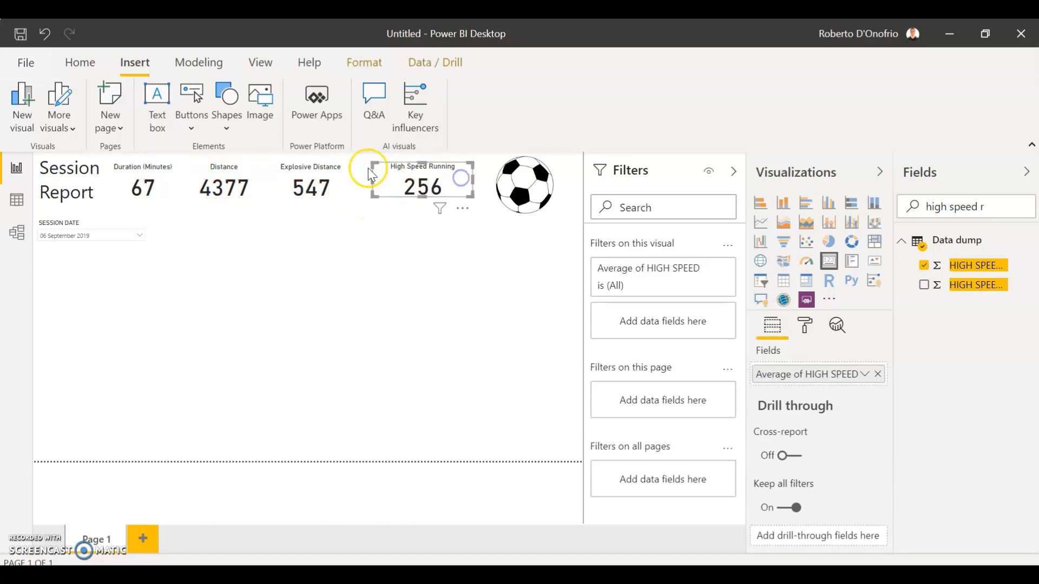
left_click_drag(340, 176, 355, 175)
left_click_drag(258, 176, 273, 176)
left_click(180, 183)
left_click_drag(180, 181, 194, 184)
left_click(200, 182)
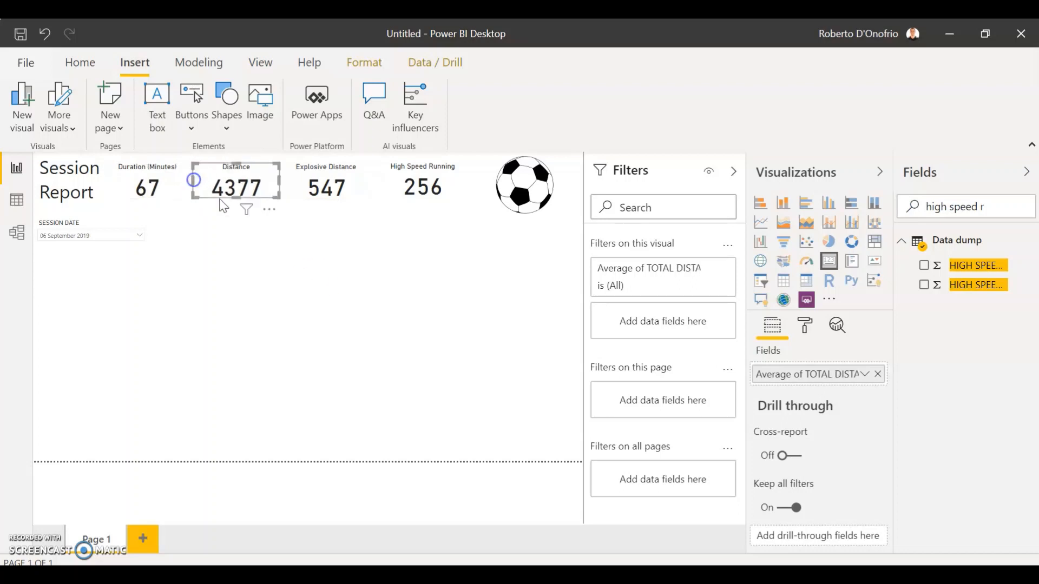
left_click(314, 280)
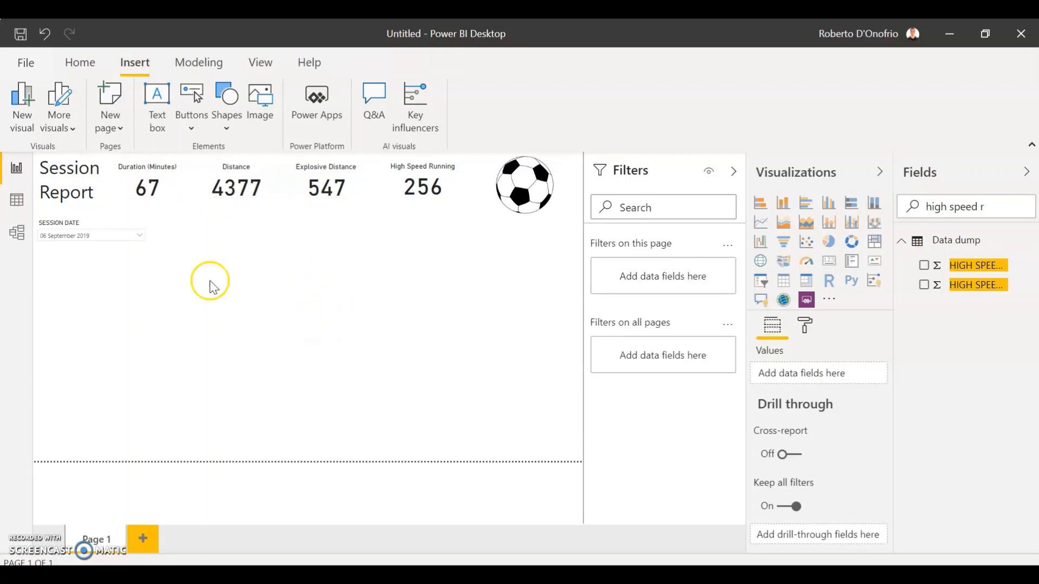
- Move the SESSION DATE slicer up so it sits directly beneath the Session Report title
left_click(117, 226)
left_click_drag(118, 228, 109, 223)
left_click(253, 313)
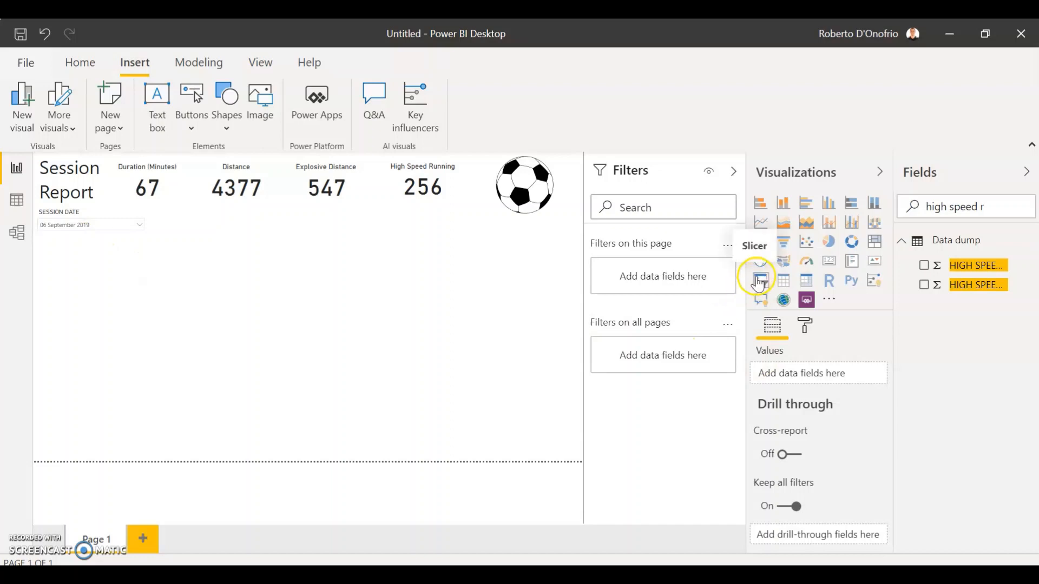
- Switch the SESSION DATE slicer to 08 September 2019 and then to 09 September 2019, and collapse its list
left_click(106, 227)
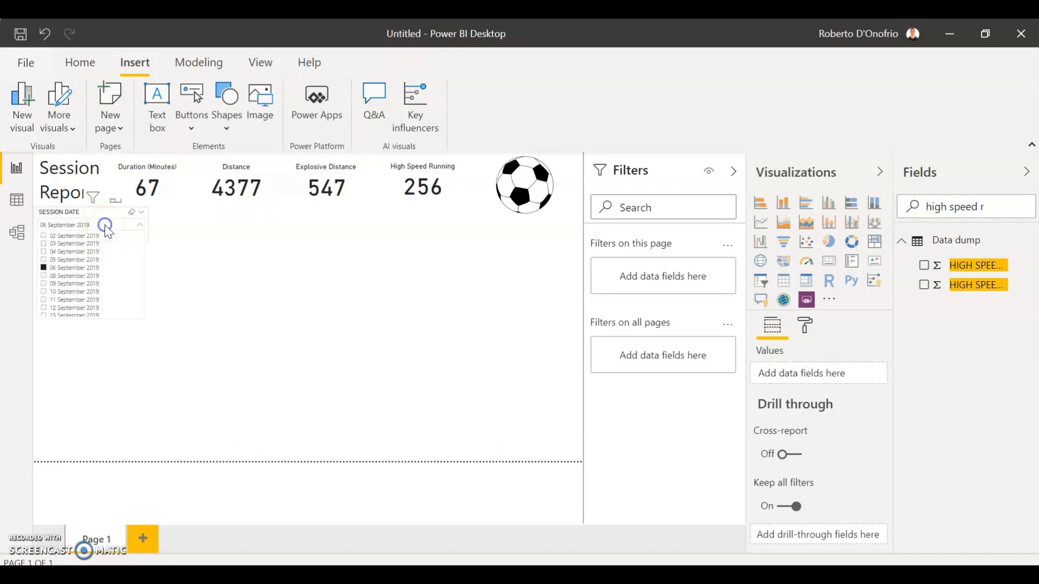
left_click(43, 276)
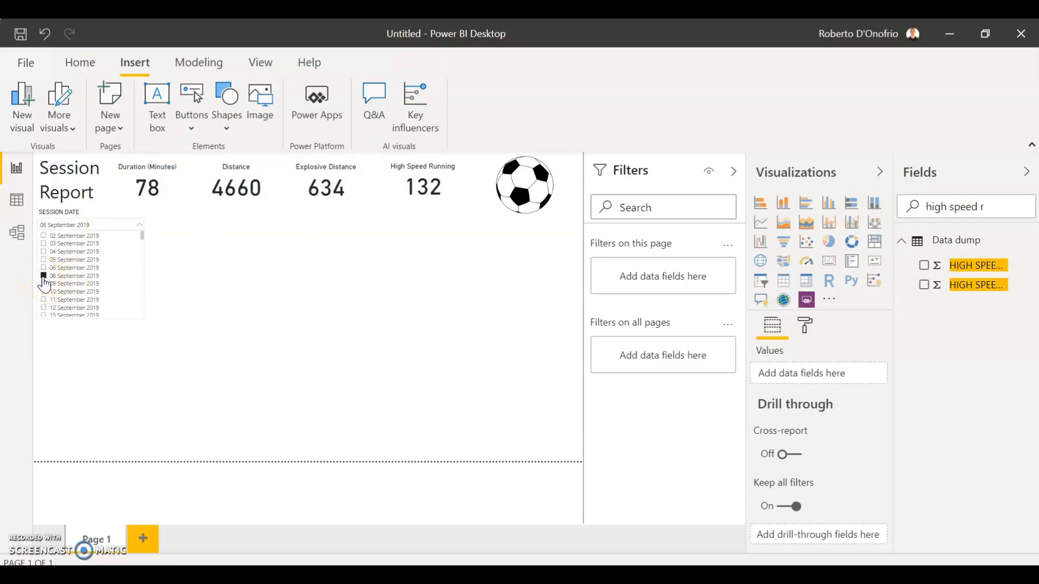
left_click(44, 283)
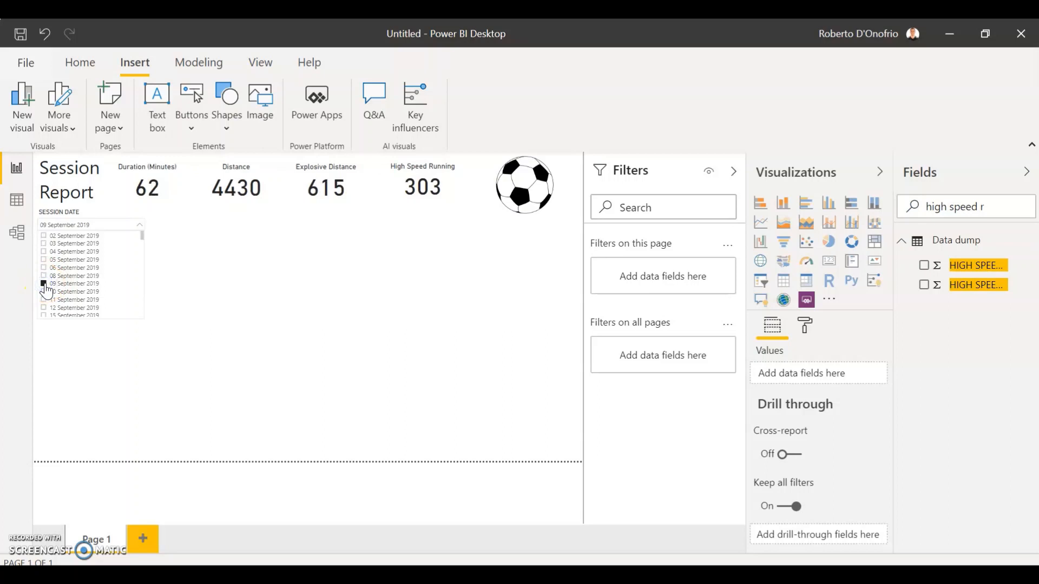
left_click(221, 305)
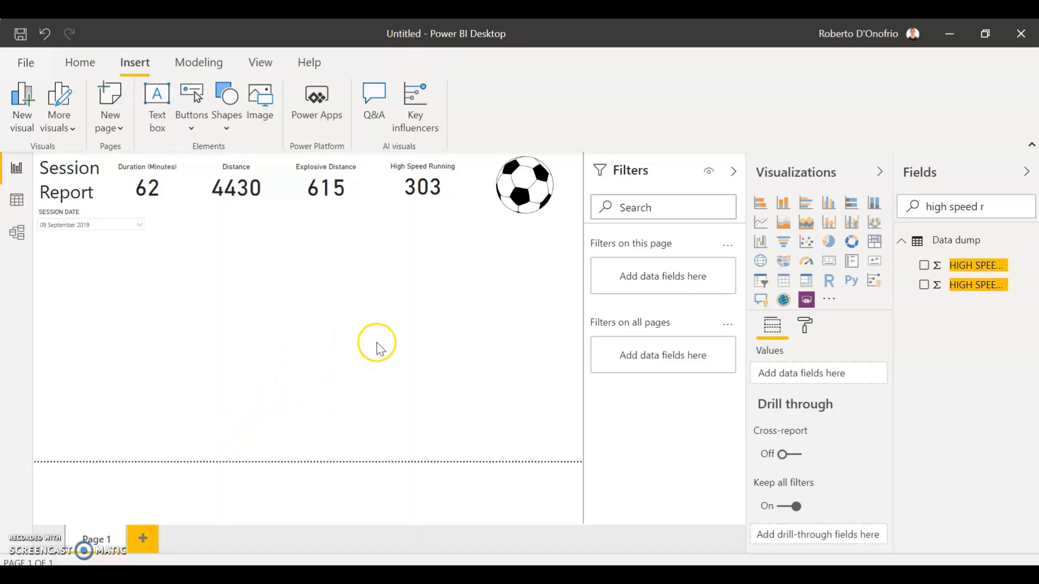
- Insert a stacked column chart and enlarge it in the space beneath the SESSION DATE slicer
left_click(785, 205)
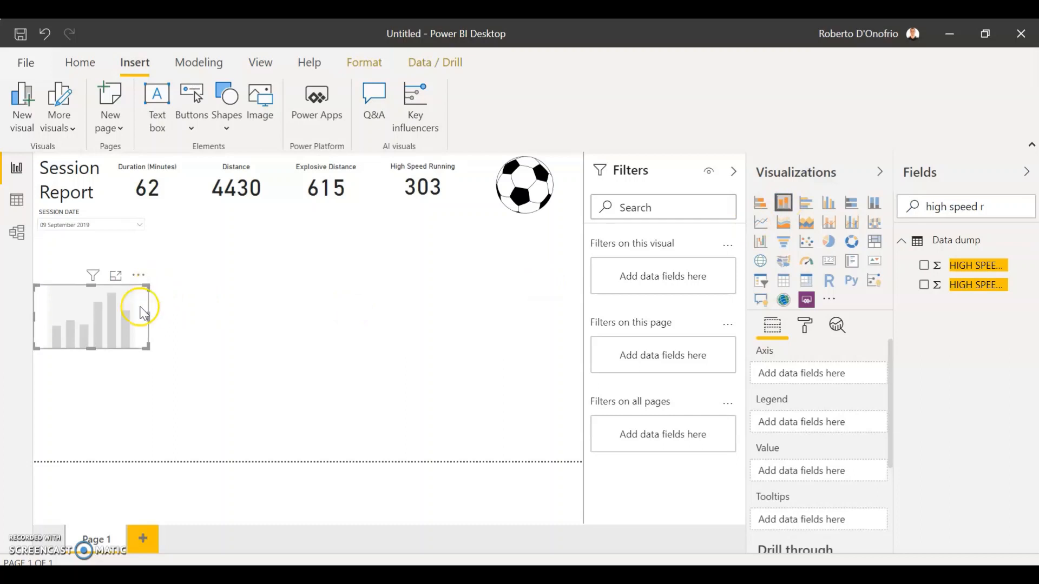
left_click_drag(142, 313, 227, 335)
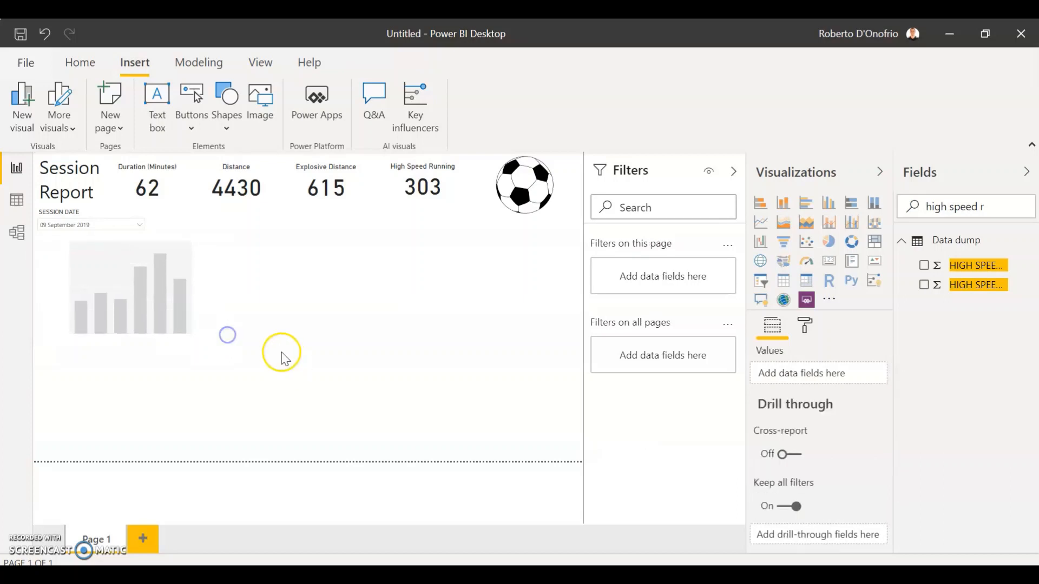
left_click(220, 296)
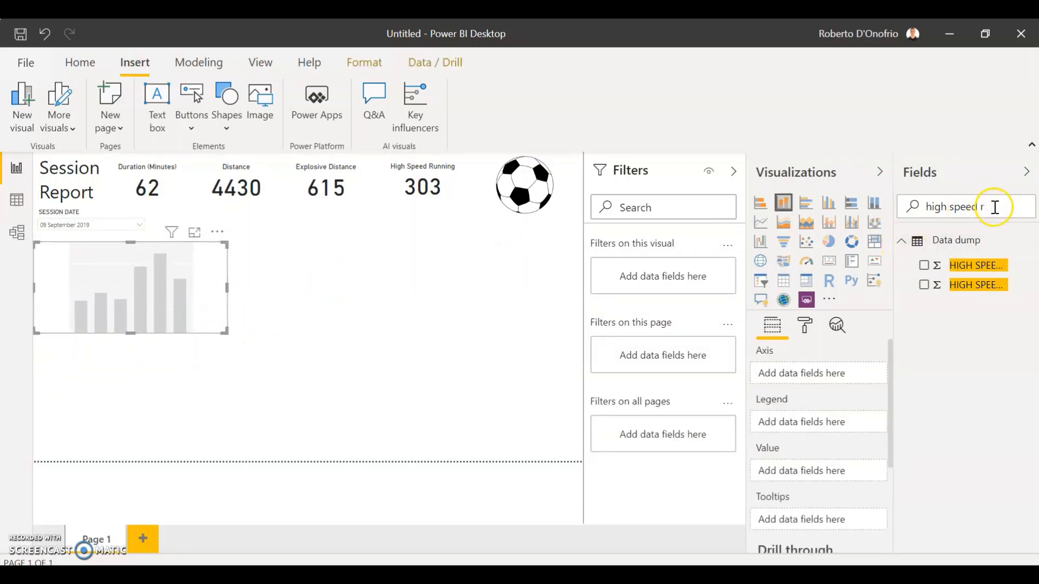
- Search the fields for "distance z" and add DISTANCE Z1 through Z6 (ABSOLUTE) as the column chart's values
left_click_drag(992, 206, 914, 207)
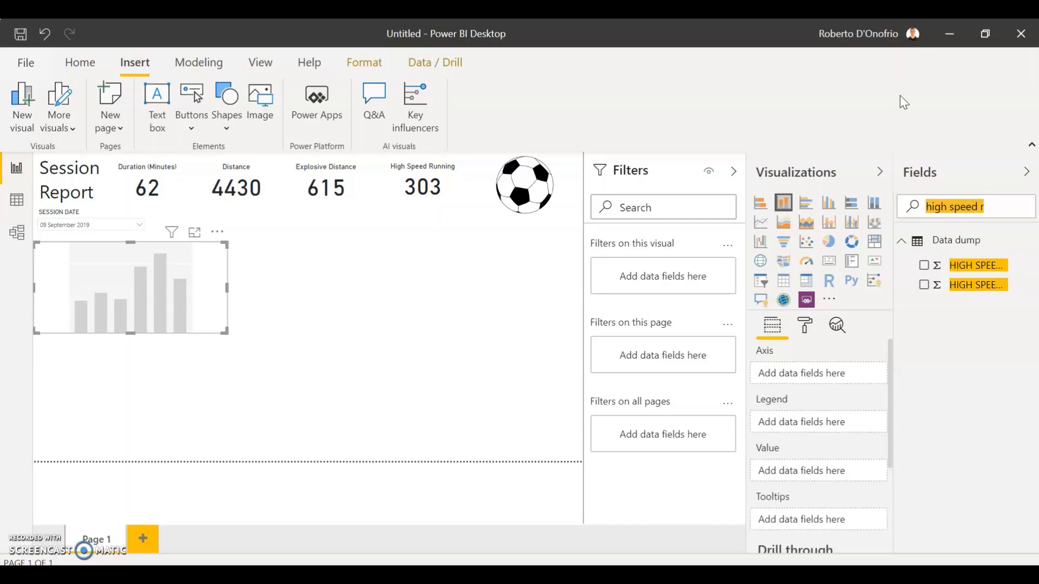
type("distance")
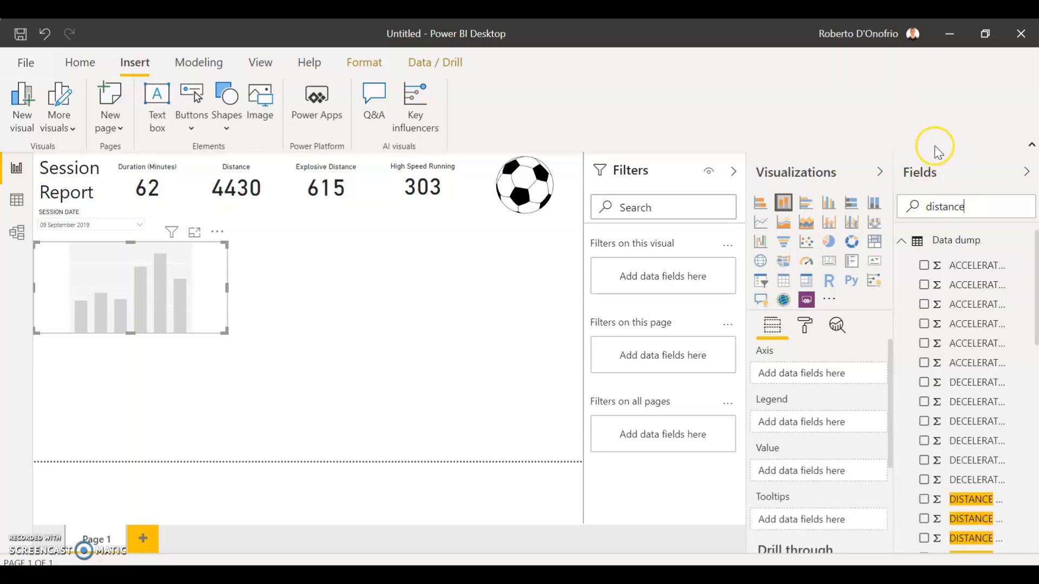
left_click(945, 213)
type("z")
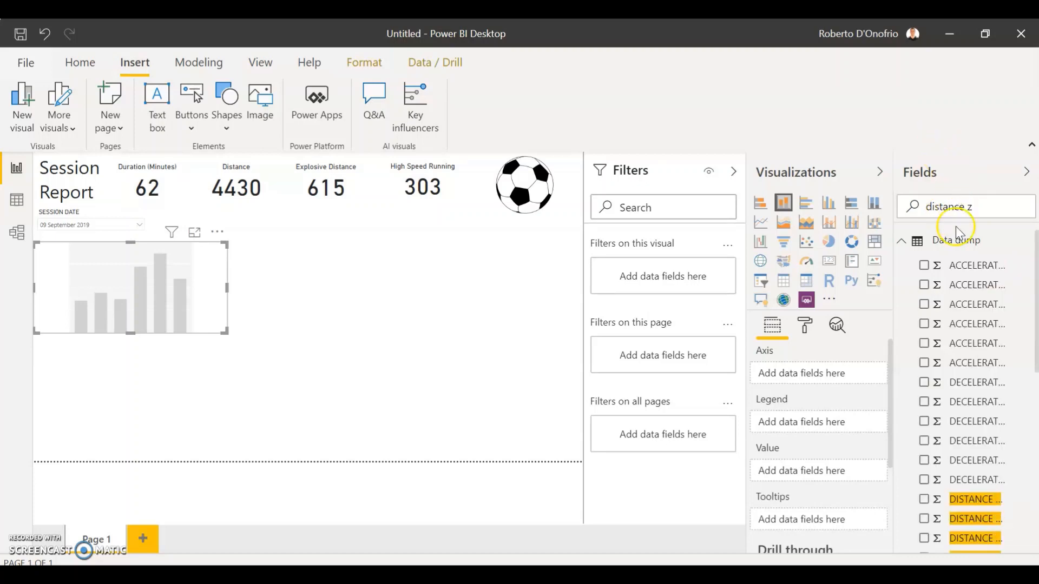
scroll(973, 420, "down", 2)
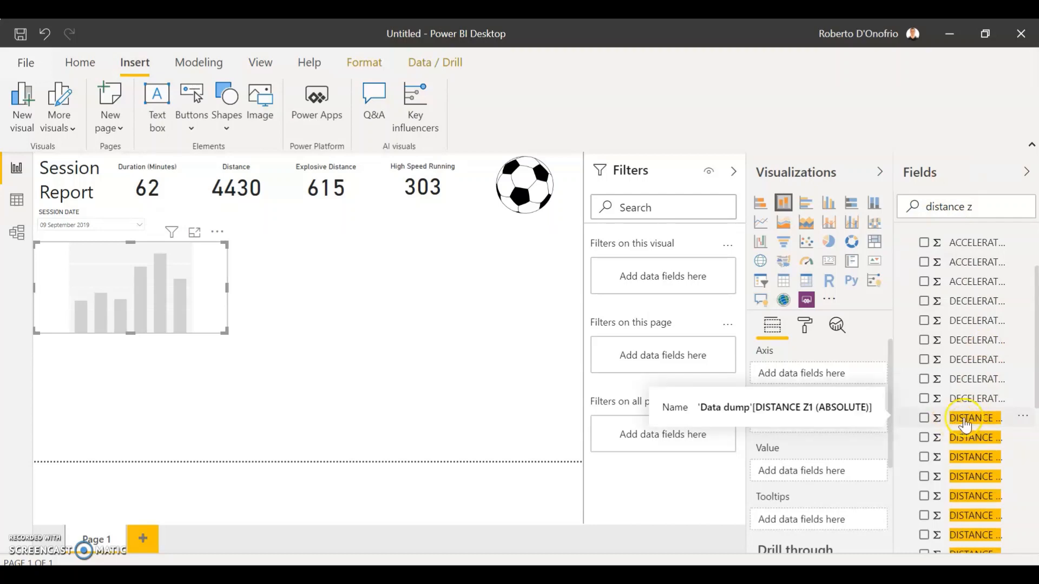
left_click(924, 418)
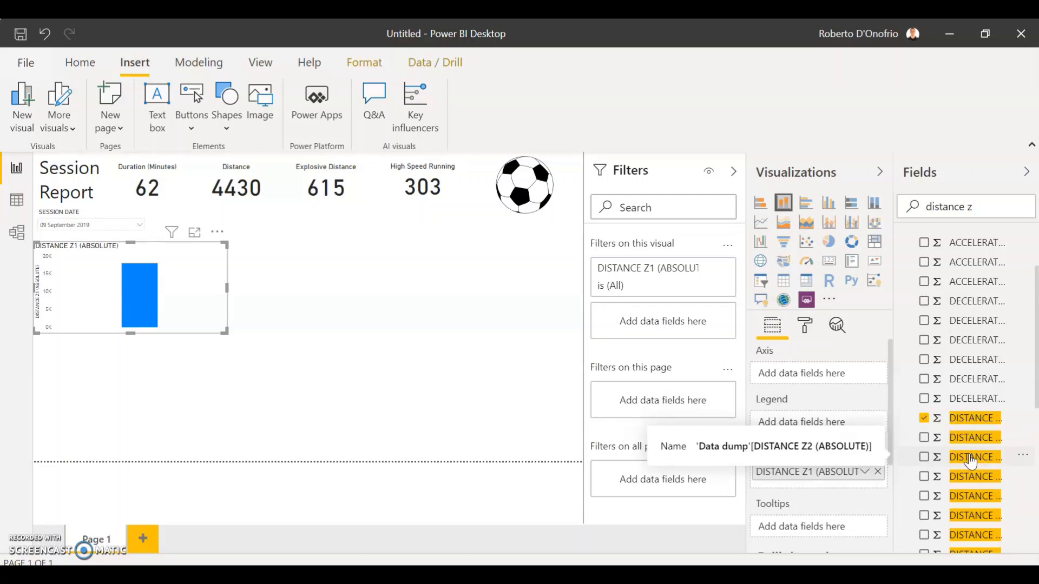
left_click(924, 457)
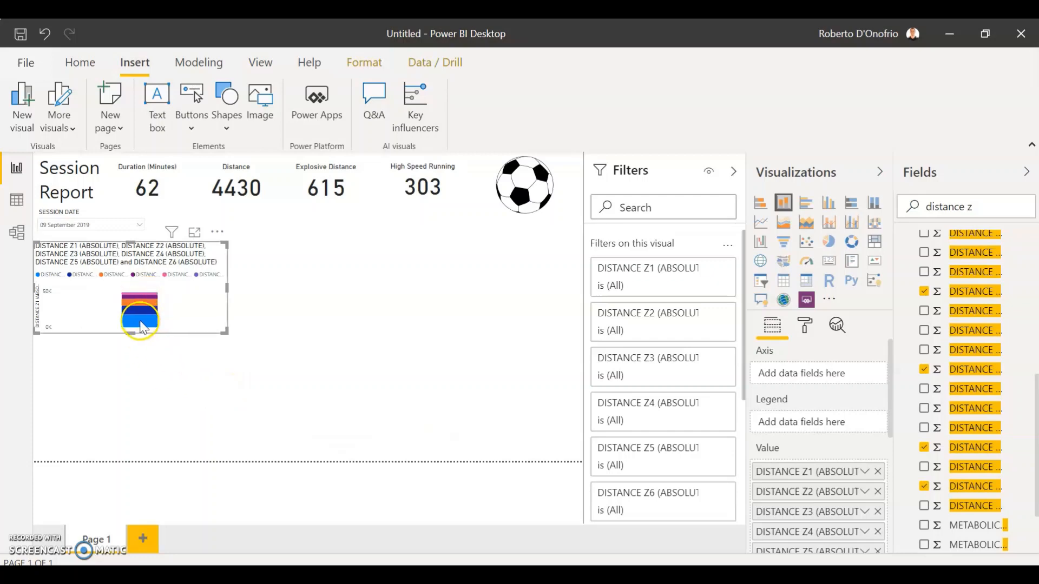
mouse_move(140, 306)
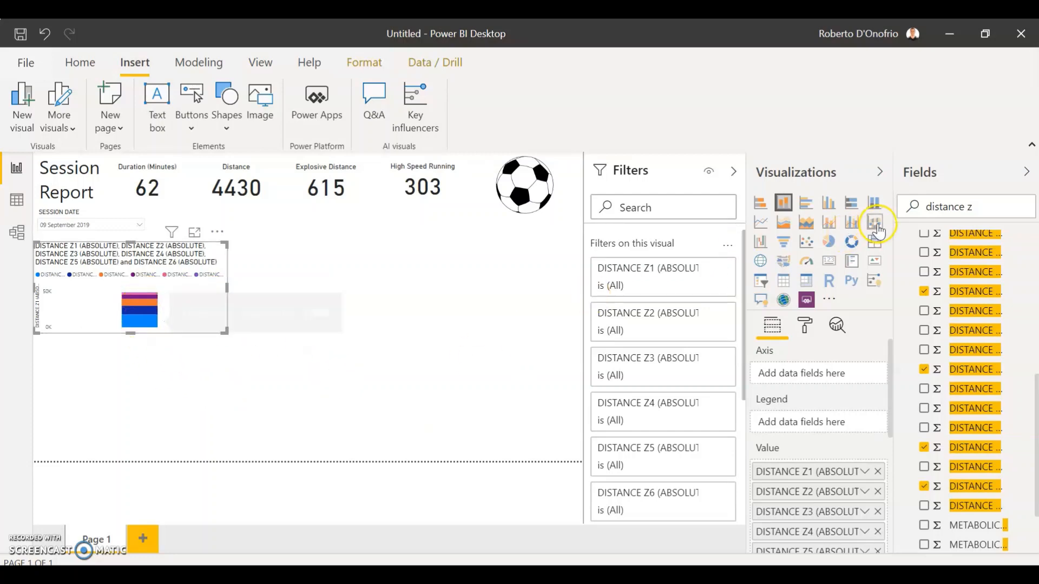
- Find the PLAYER LAST NAME field, set it as the column chart's axis, and enlarge the chart so the player labels fit
triple_click(964, 208)
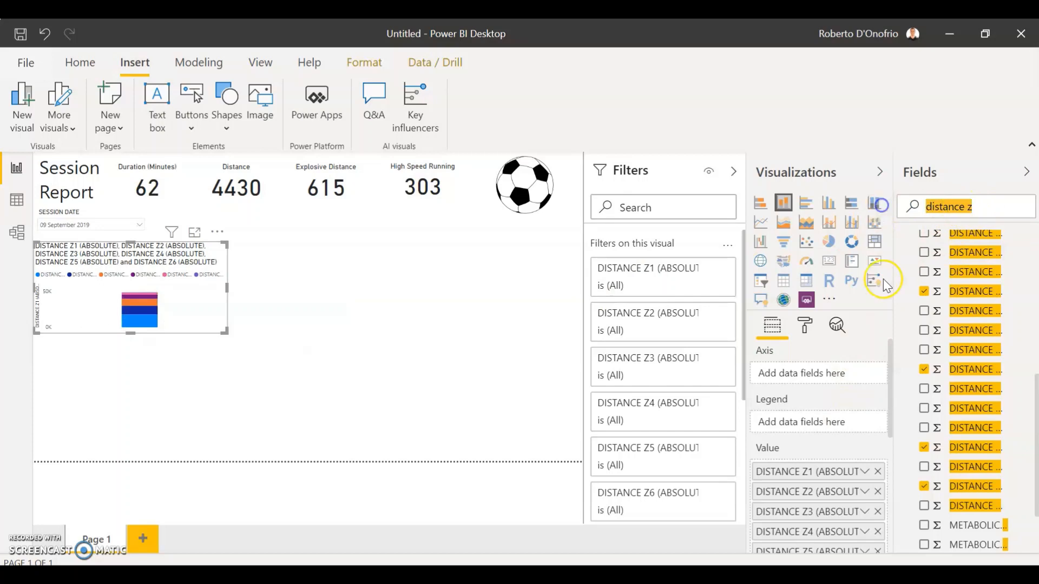
type("player")
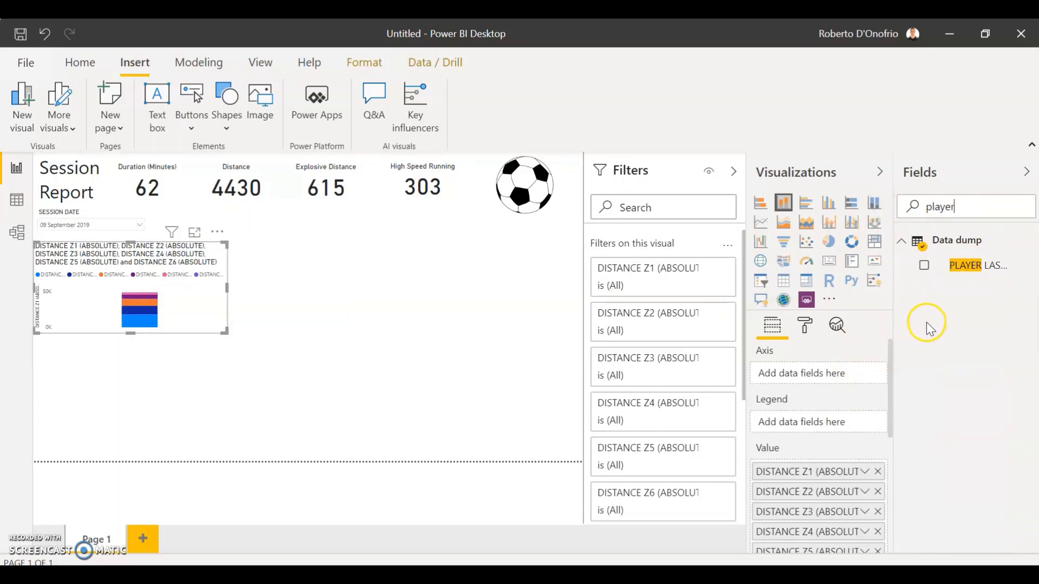
scroll(858, 395, "down", 5)
scroll(861, 400, "up", 5)
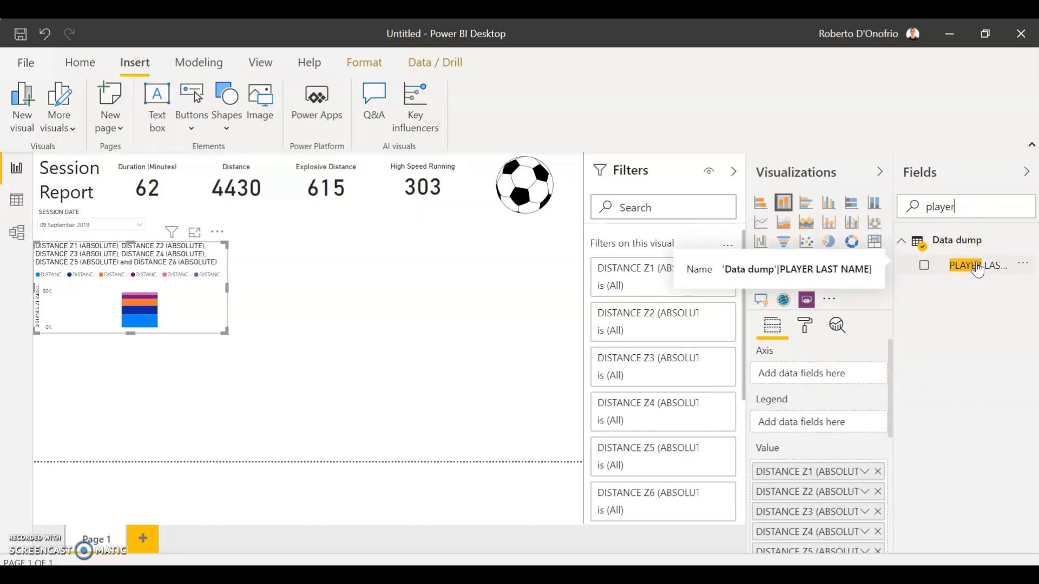
left_click_drag(977, 271, 820, 375)
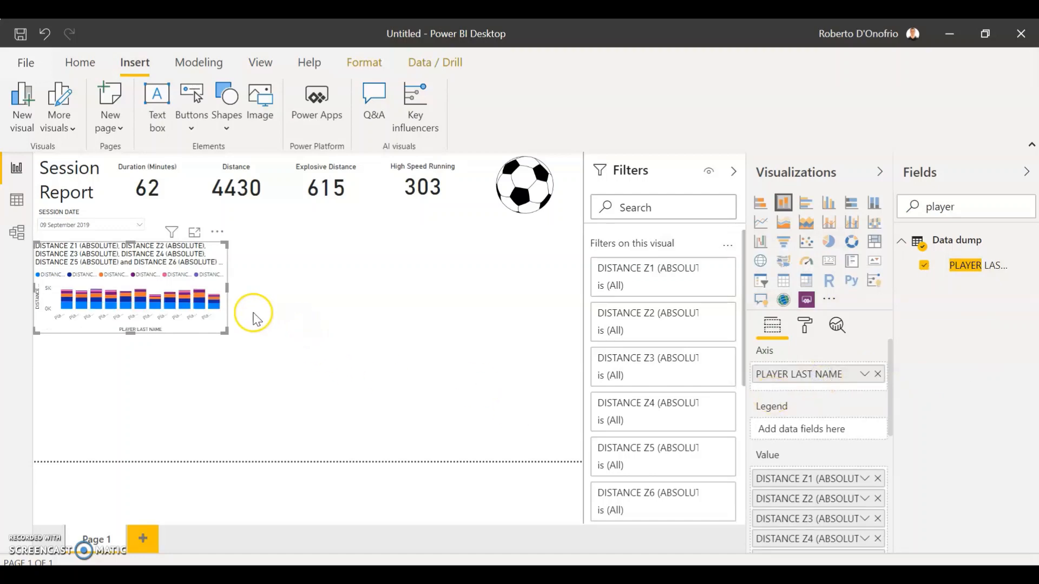
left_click_drag(227, 287, 256, 295)
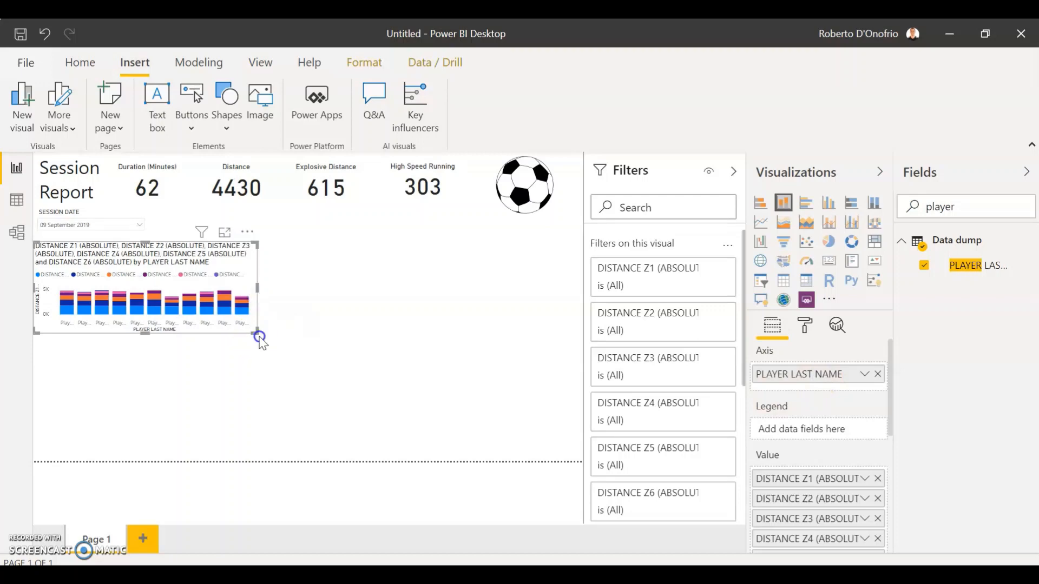
mouse_move(259, 337)
left_mouse_down()
mouse_move(280, 339)
mouse_move(274, 344)
left_mouse_up()
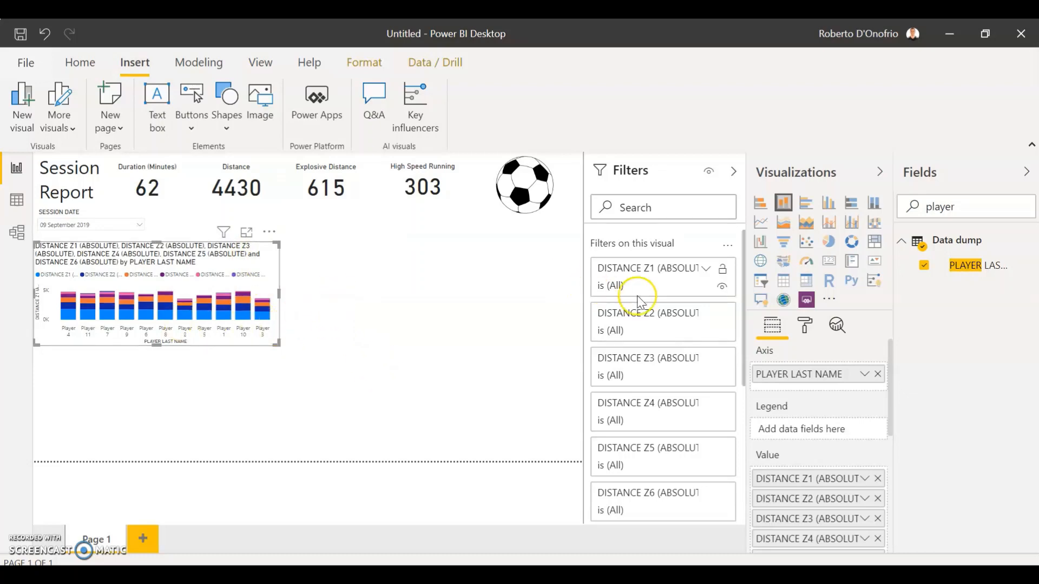
- Set the column chart's title text to "Total Distance" and turn off its legend
left_click(806, 326)
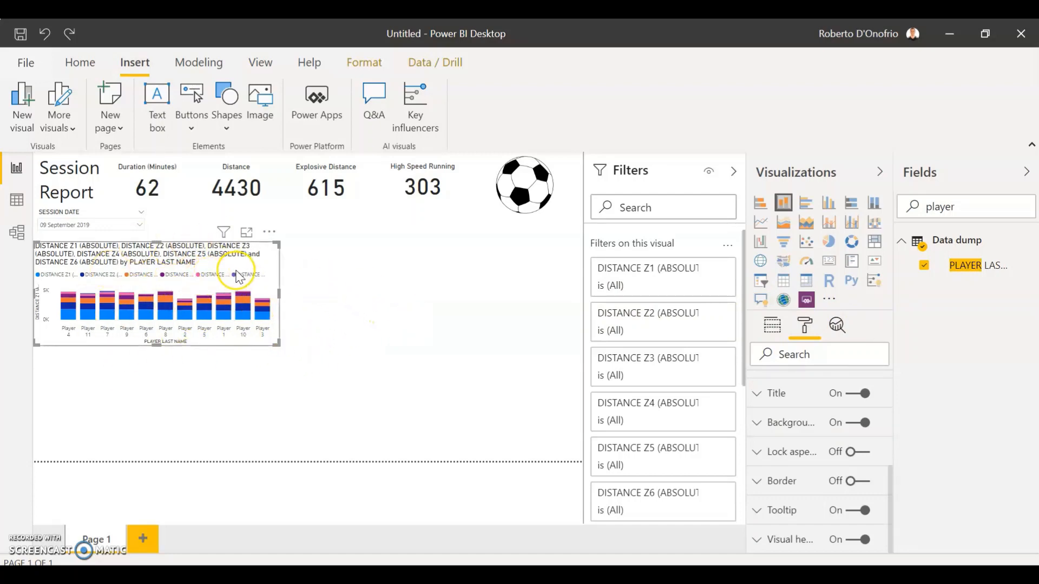
left_click(783, 397)
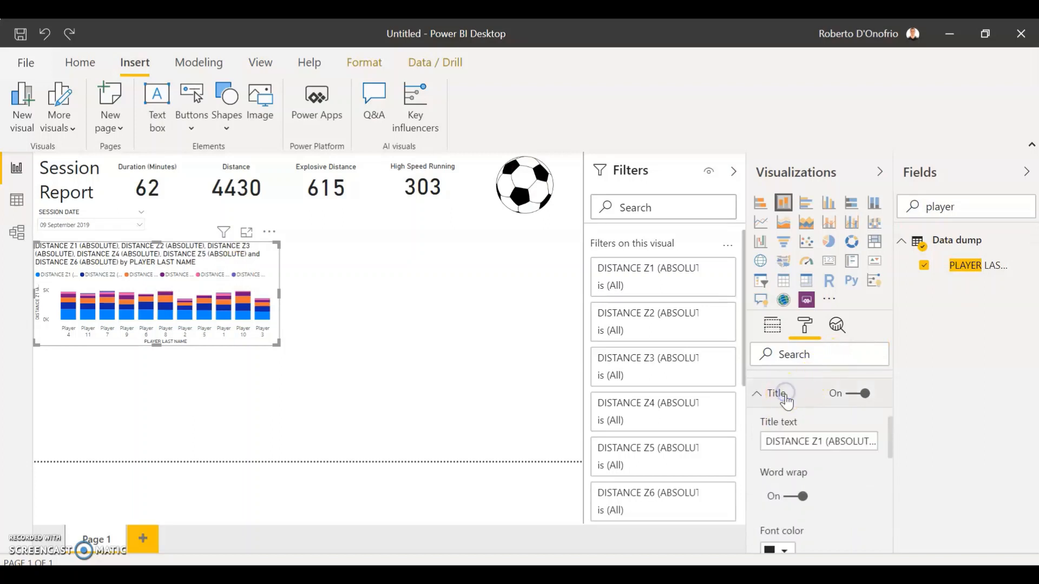
left_click_drag(764, 441, 947, 470)
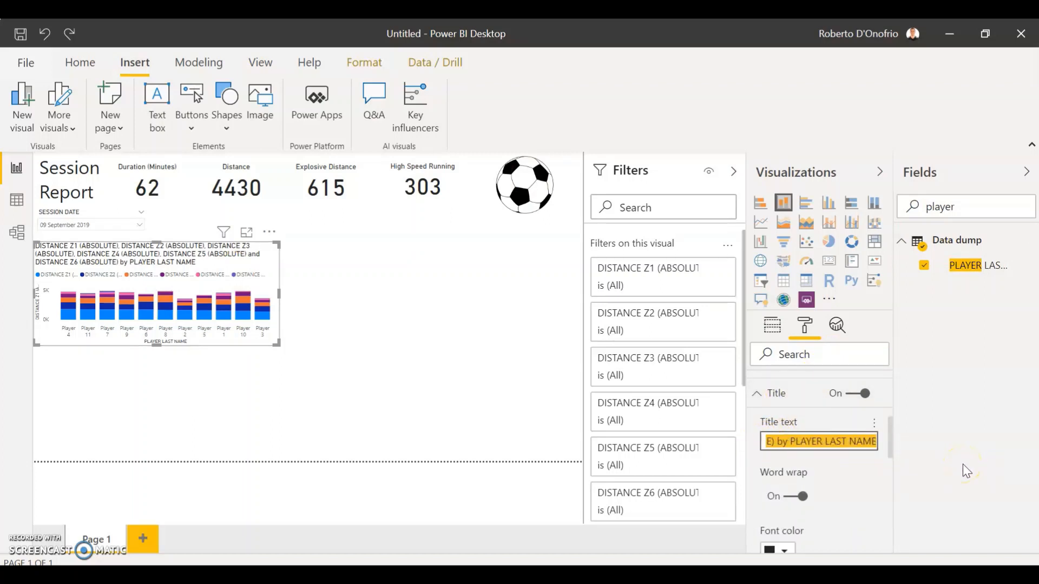
type("Total Distance")
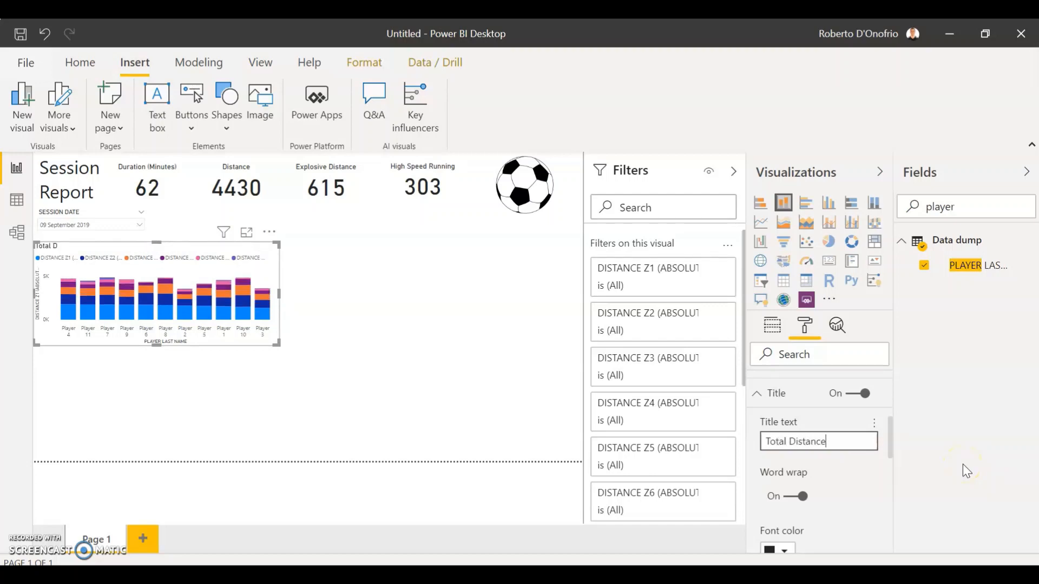
left_click(1019, 474)
left_click(764, 394)
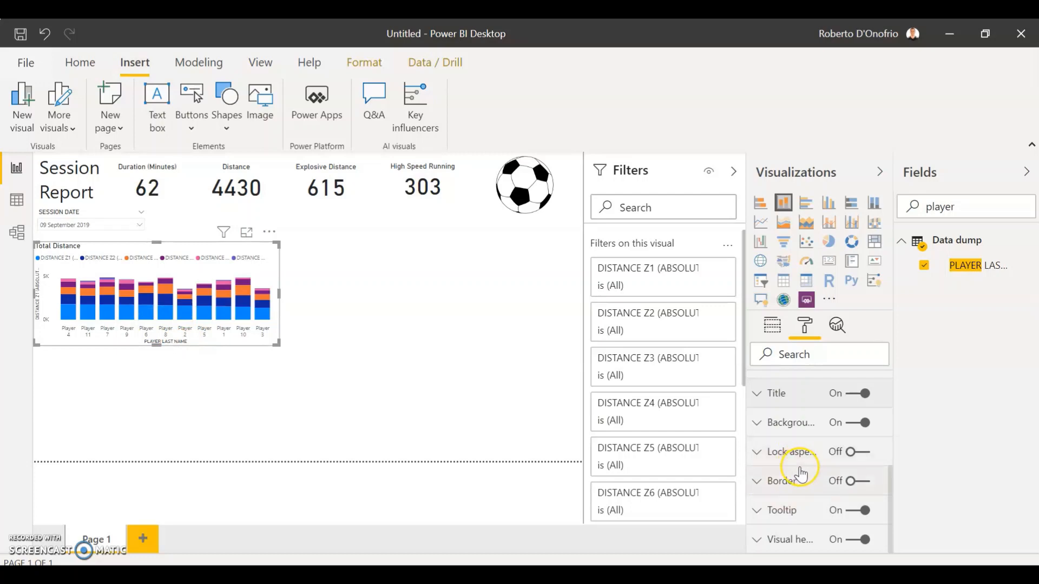
scroll(802, 475, "up", 5)
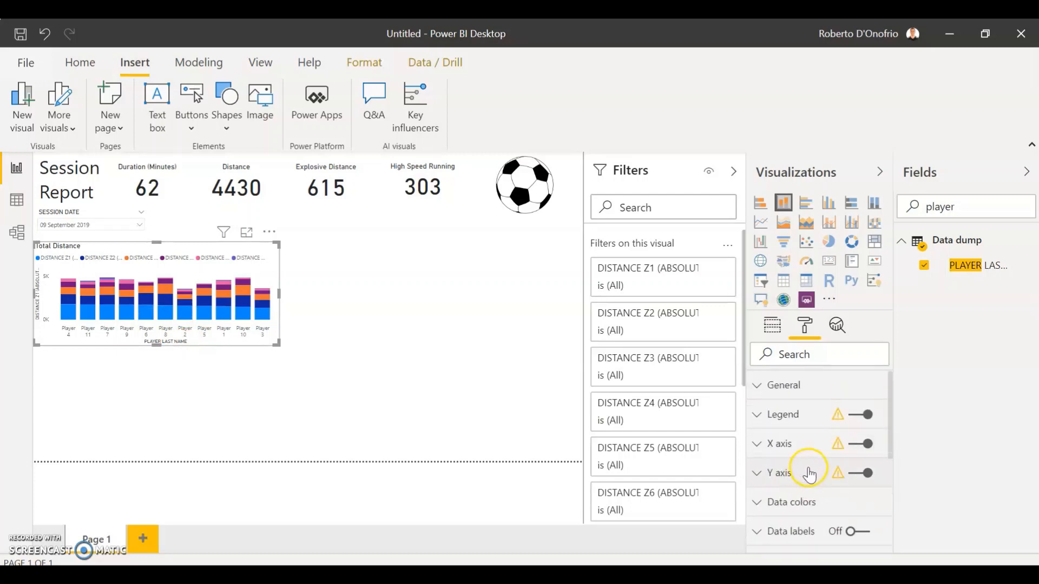
left_click(862, 416)
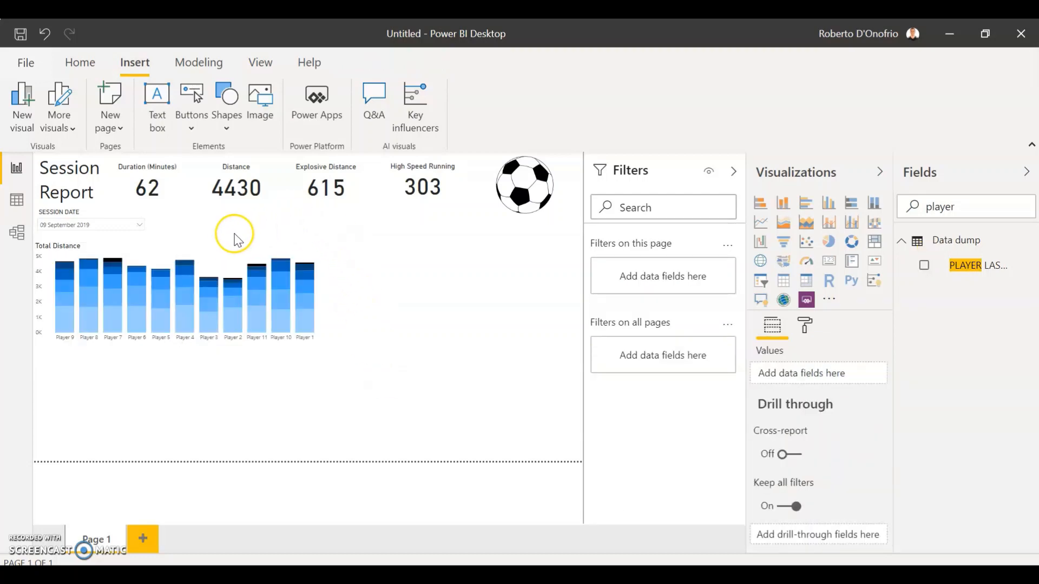
- Sort the Total Distance chart by PLAYER LAST NAME in ascending order
left_click(193, 250)
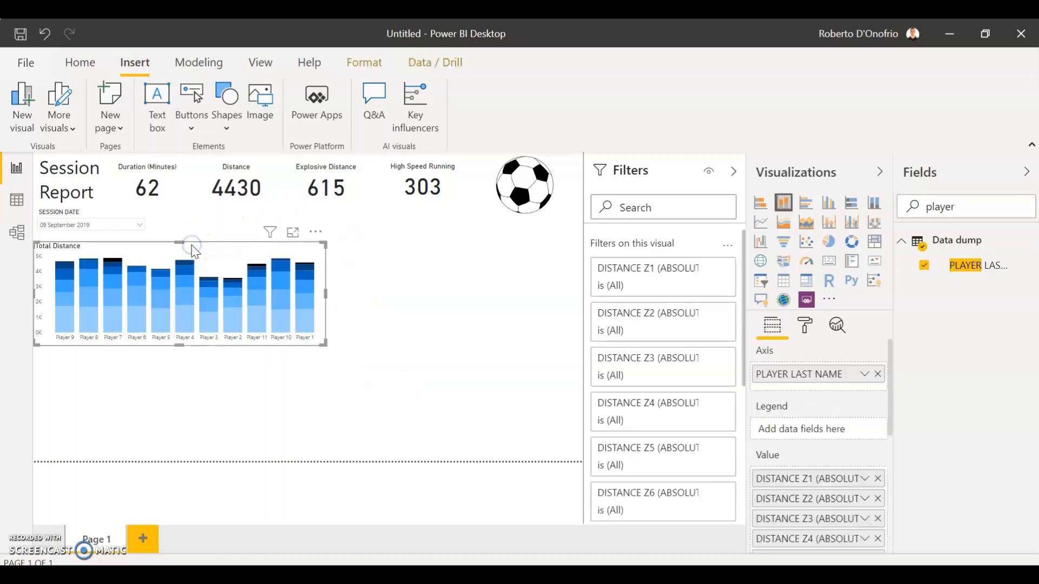
left_click(316, 232)
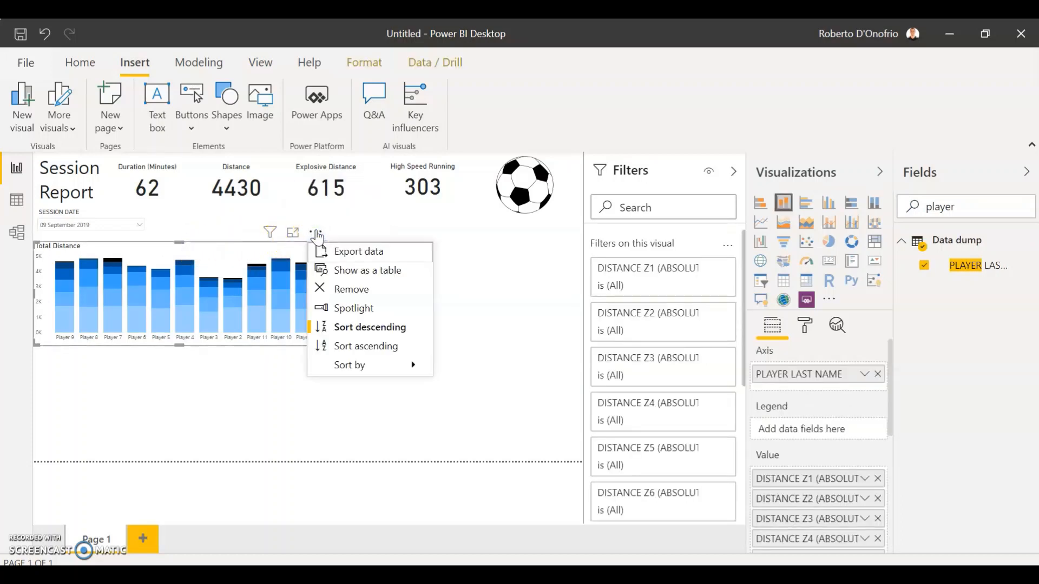
left_click(372, 372)
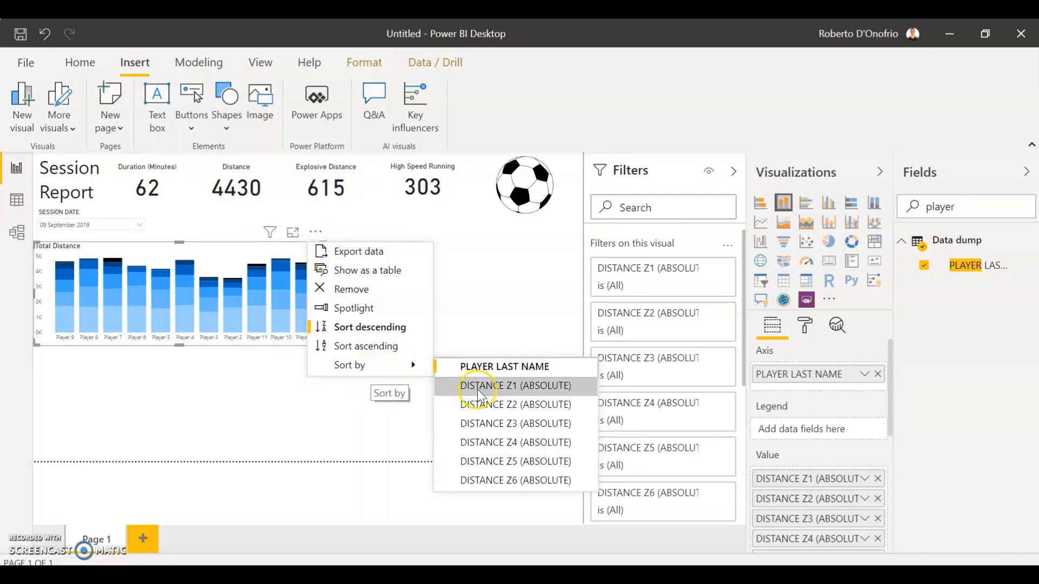
left_click(489, 367)
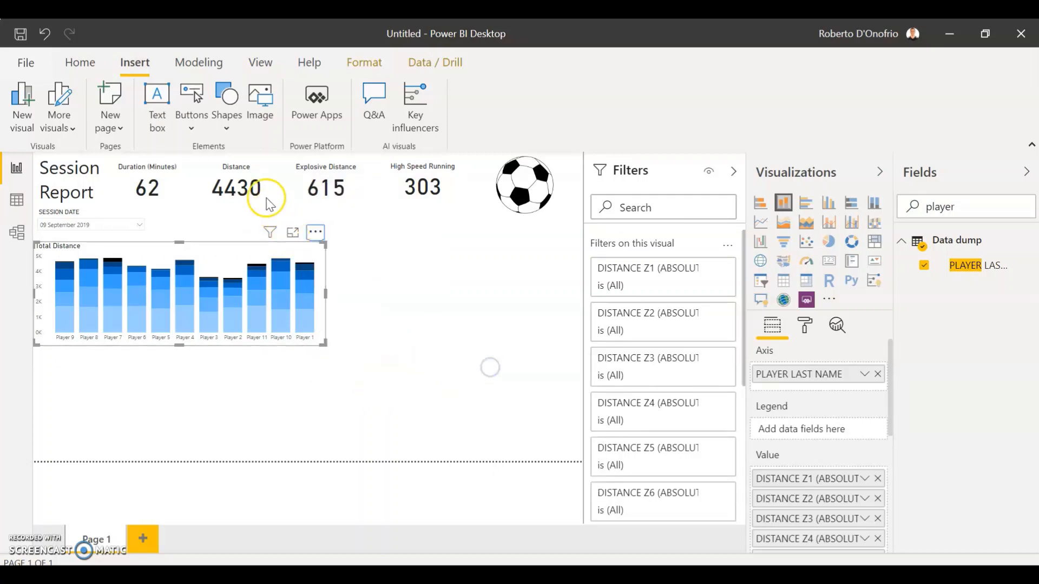
left_click(318, 233)
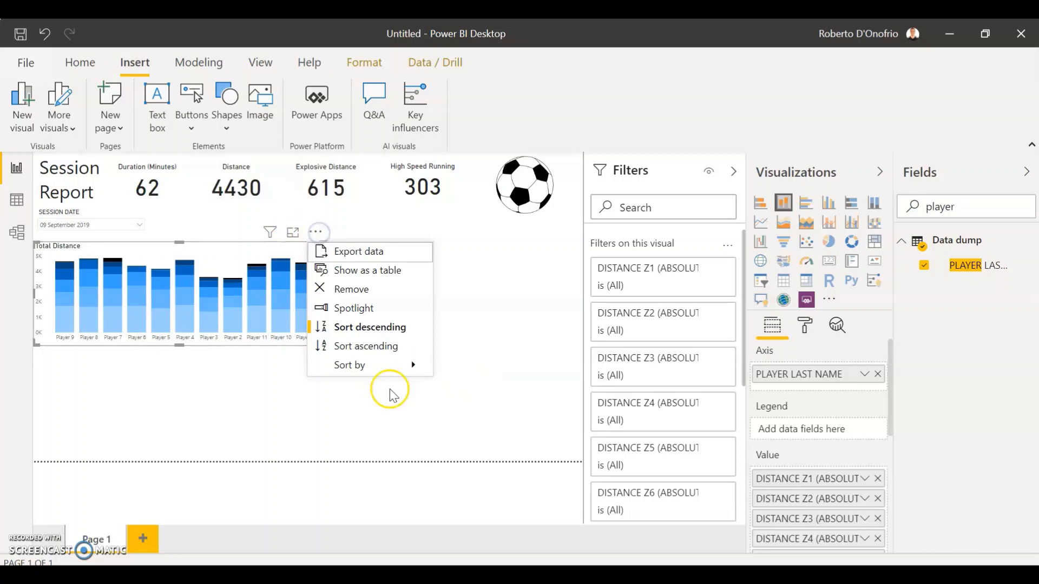
left_click(364, 349)
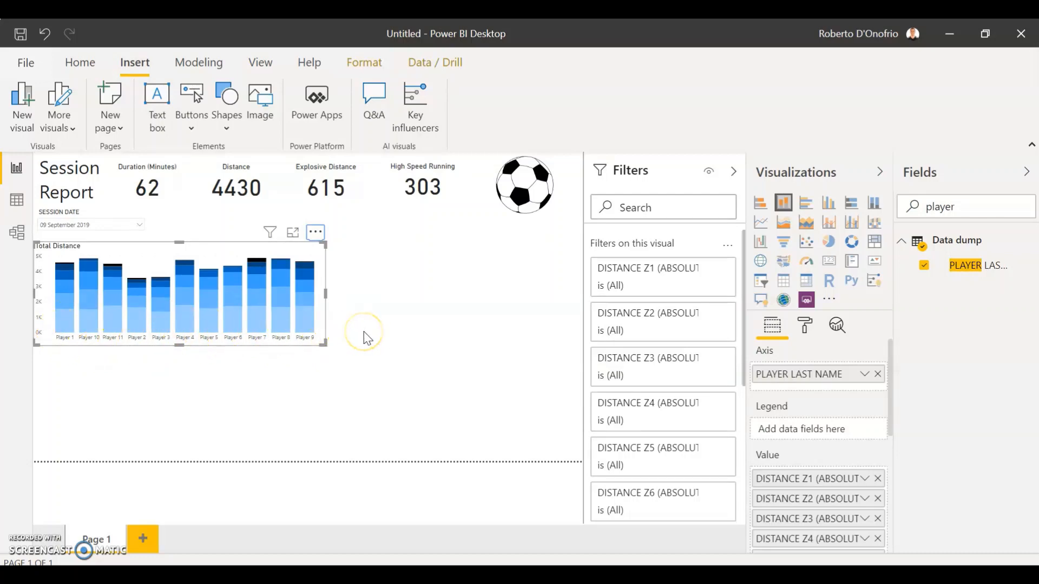
- Sort the Total Distance chart by DISTANCE Z6 (ABSOLUTE) in descending order
left_click(315, 231)
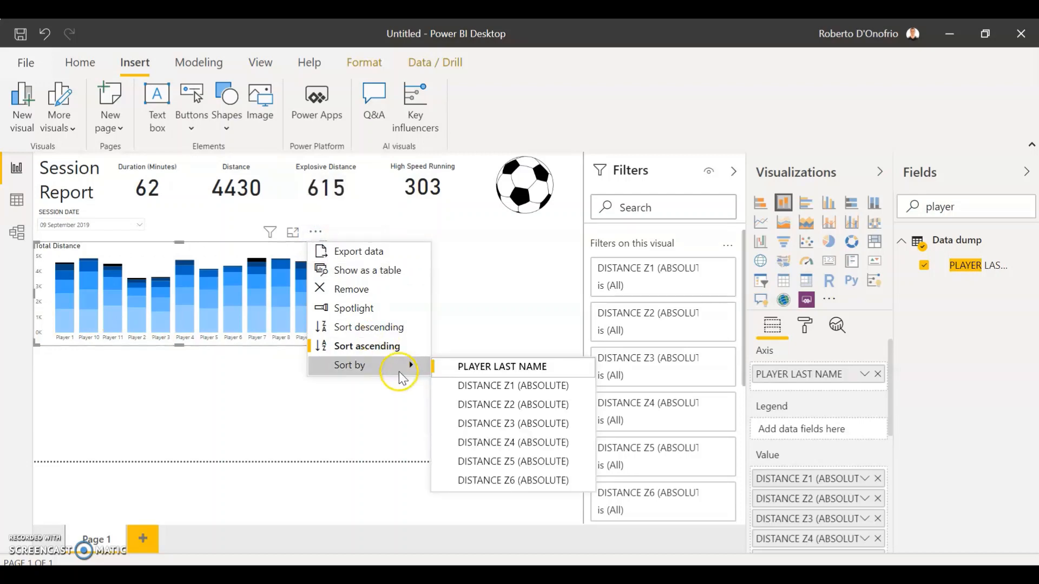
mouse_move(414, 369)
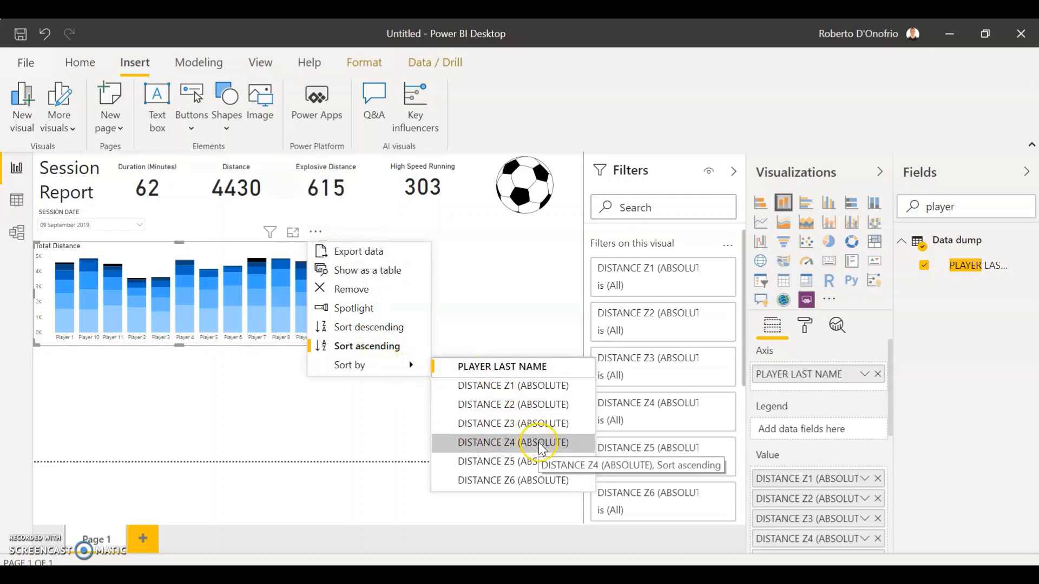
left_click(530, 481)
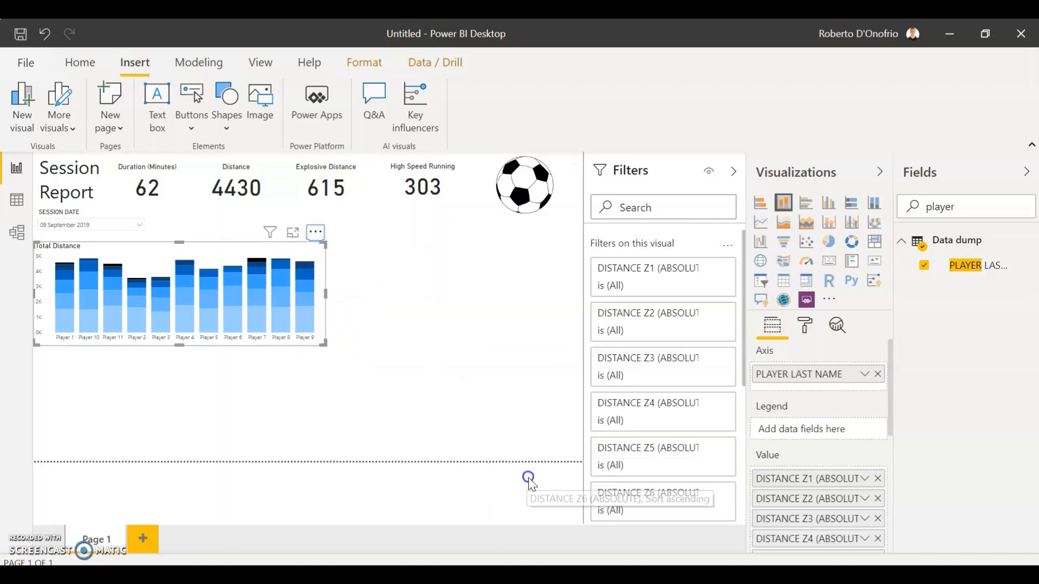
left_click(320, 232)
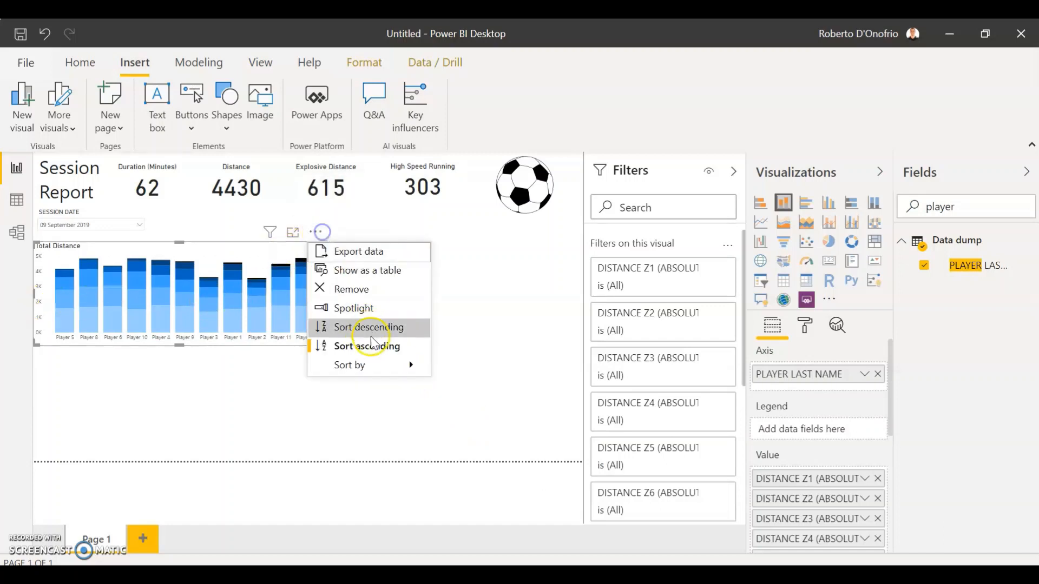
left_click(371, 342)
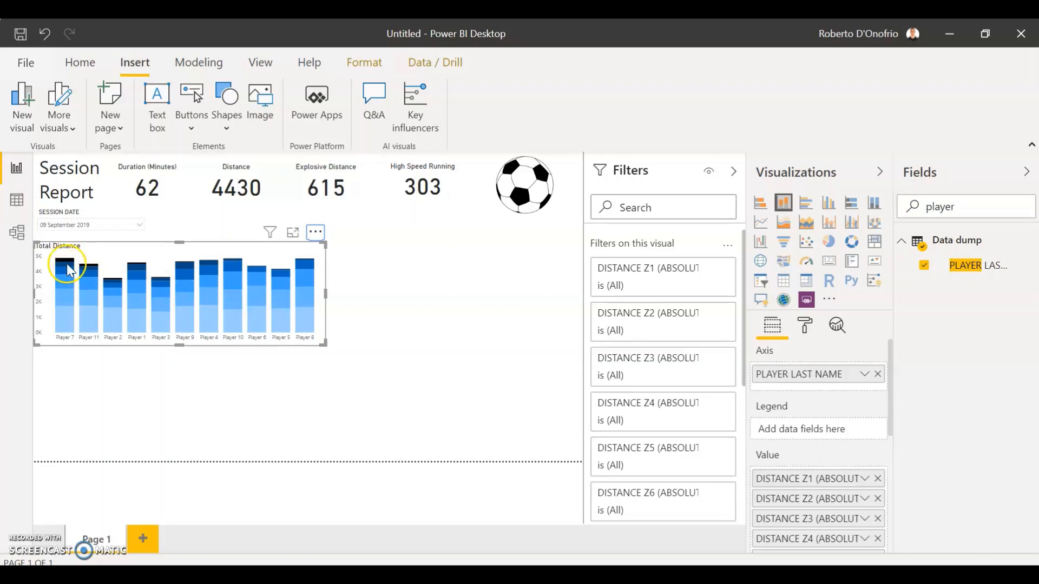
- Sort the Total Distance chart by PLAYER LAST NAME again, in ascending order
left_click(315, 233)
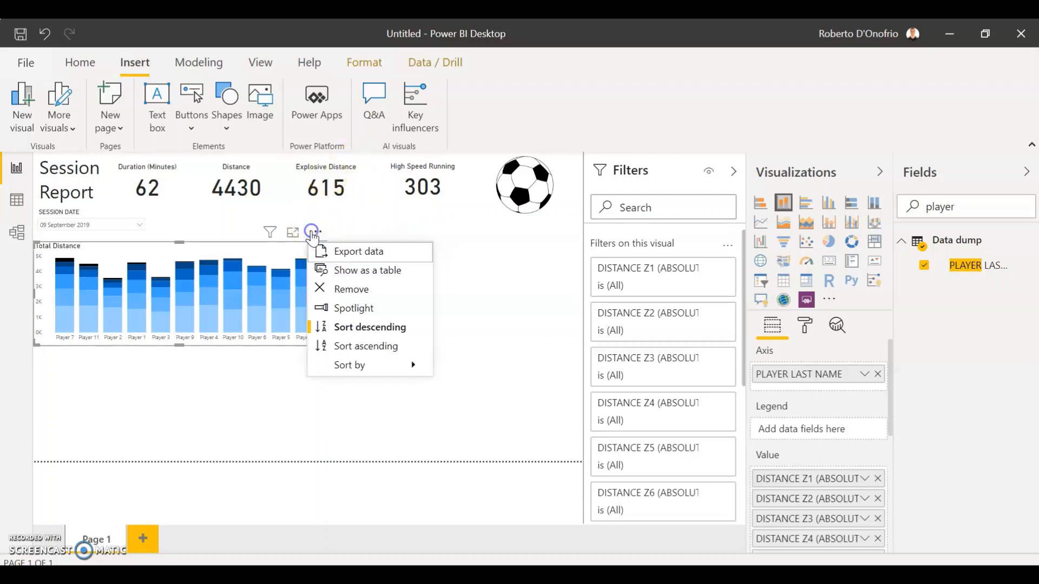
left_click(449, 368)
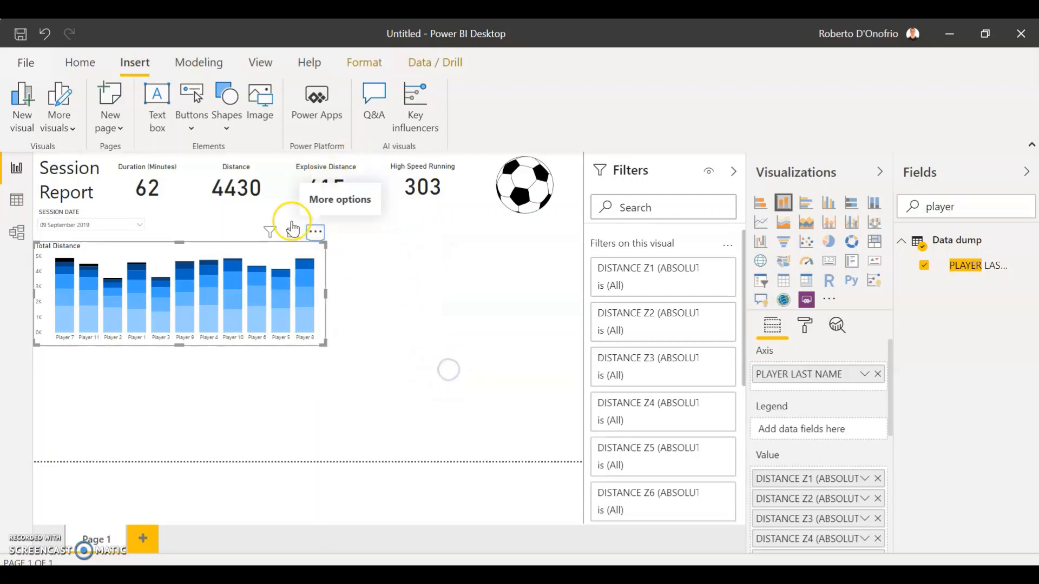
left_click(315, 232)
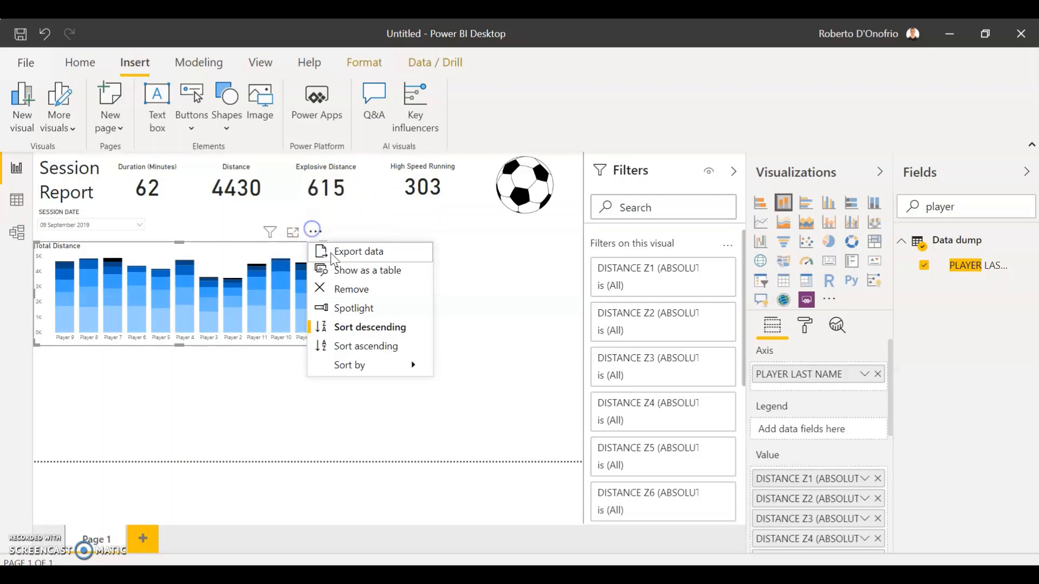
left_click(374, 344)
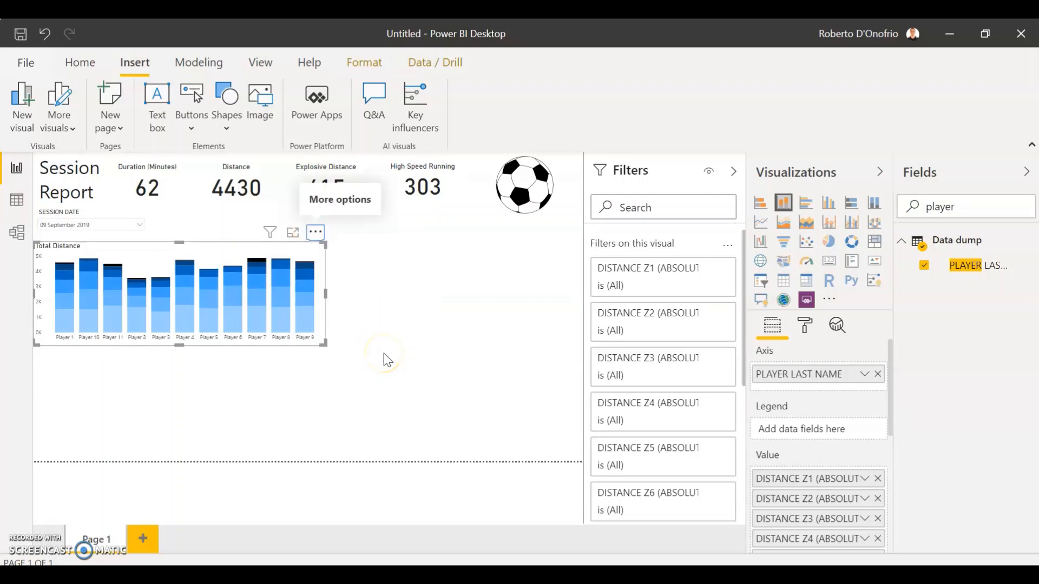
- Add a stacked column chart beside the Total Distance chart and narrow it so the two charts do not overlap
left_click(386, 356)
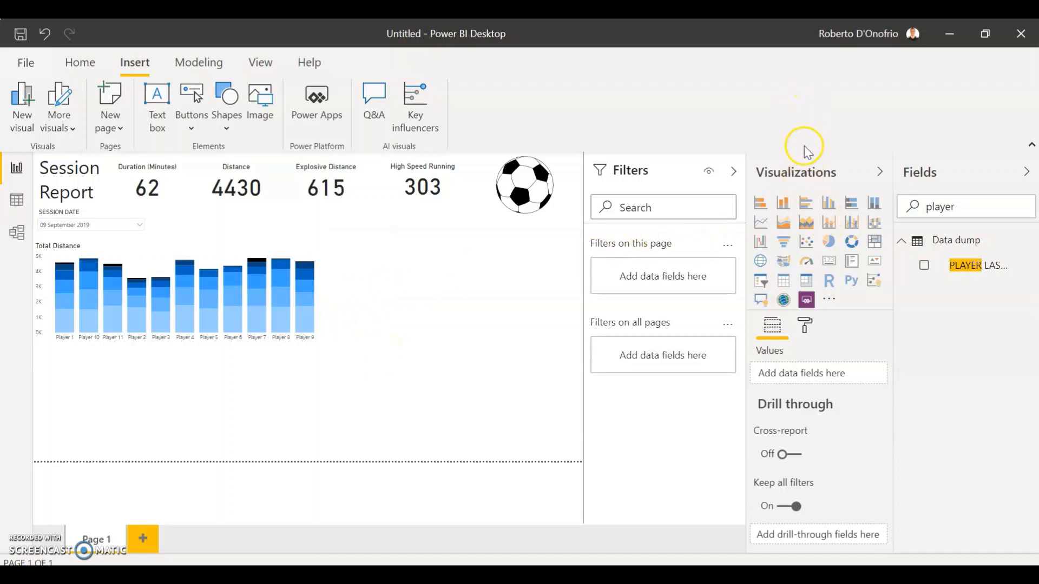
left_click(783, 202)
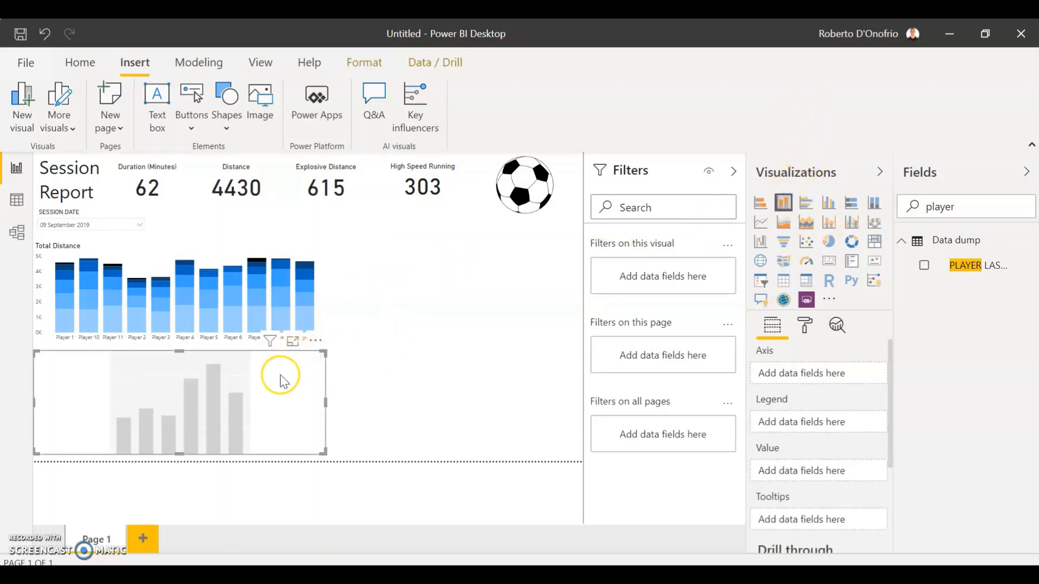
left_click_drag(280, 374, 548, 268)
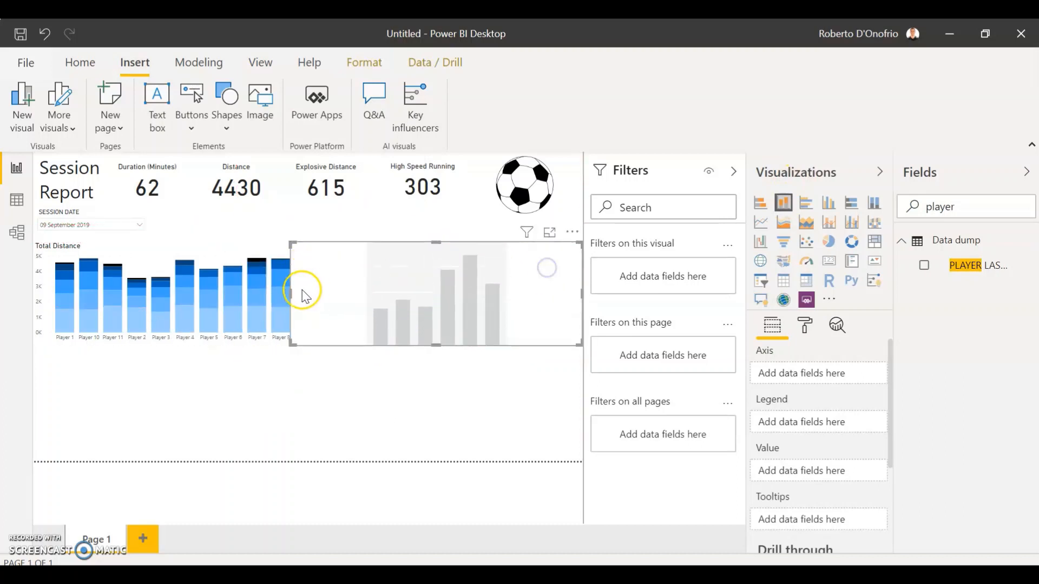
left_click_drag(290, 292, 327, 303)
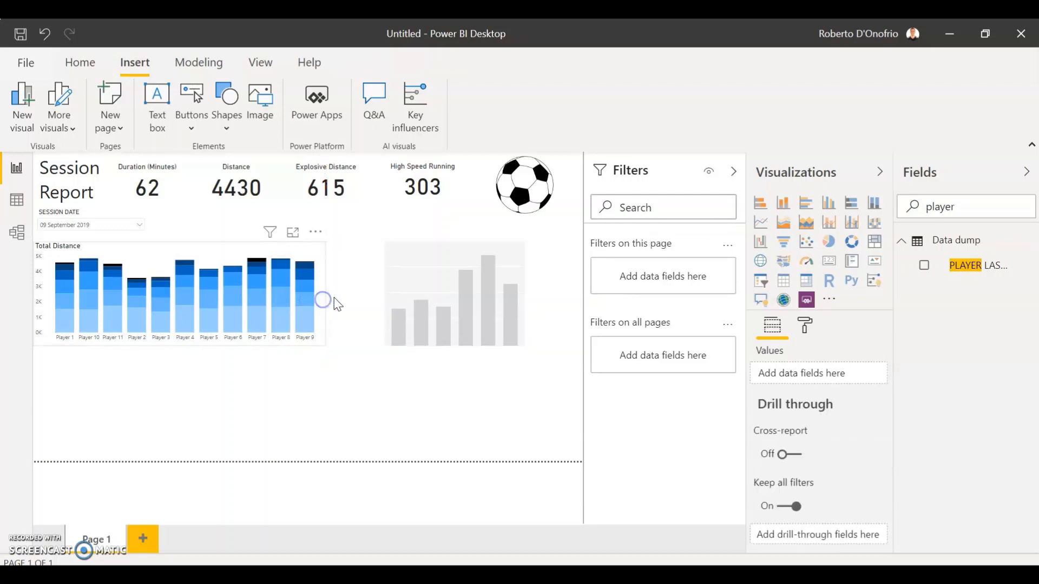
left_click(543, 292)
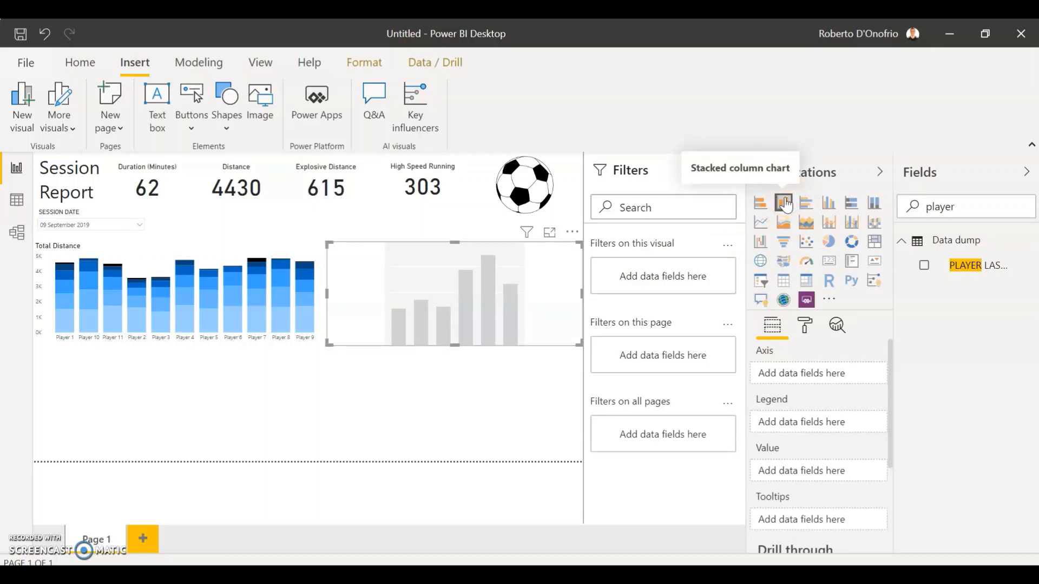
- Search the fields for "high speed" and set HIGH SPEED RUNNING (ABSOLUTE) as the new chart's value
left_click_drag(969, 204, 743, 167)
type("hi")
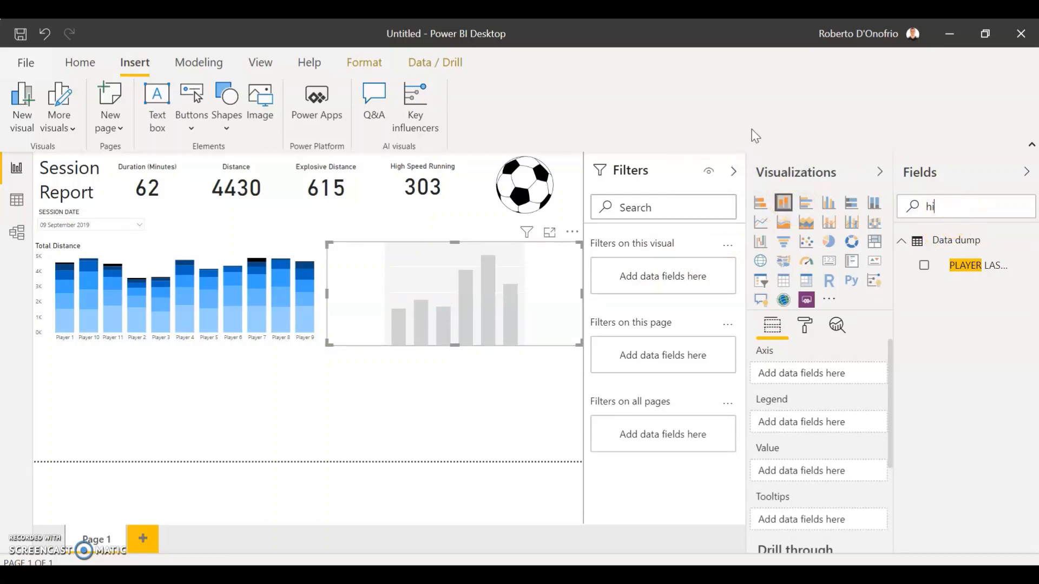
type("gh speed")
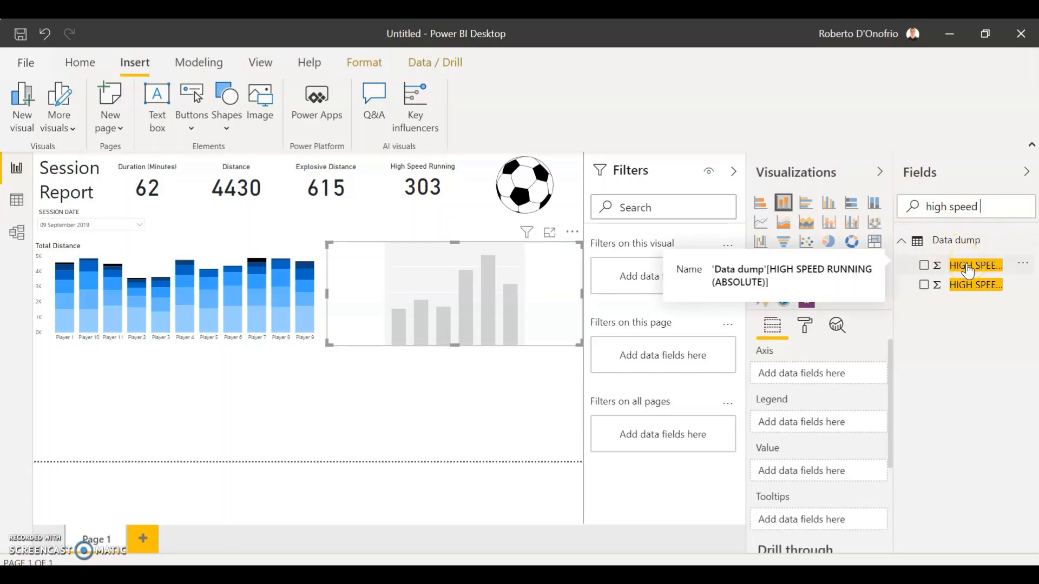
left_click_drag(972, 269, 810, 479)
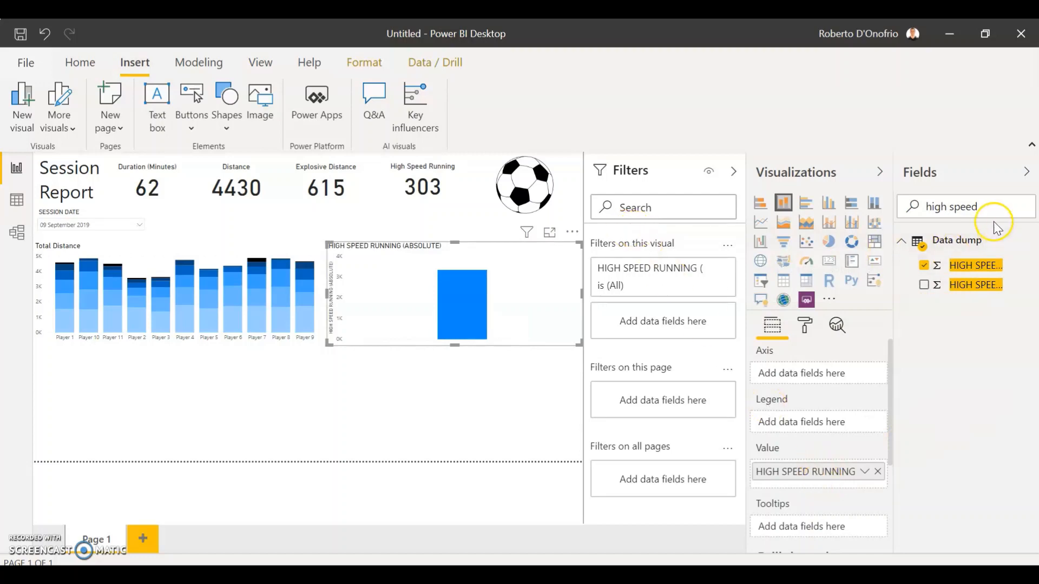
- Search the fields for "name" and set PLAYER LAST NAME as the new chart's axis
left_click_drag(993, 208, 802, 216)
type("n")
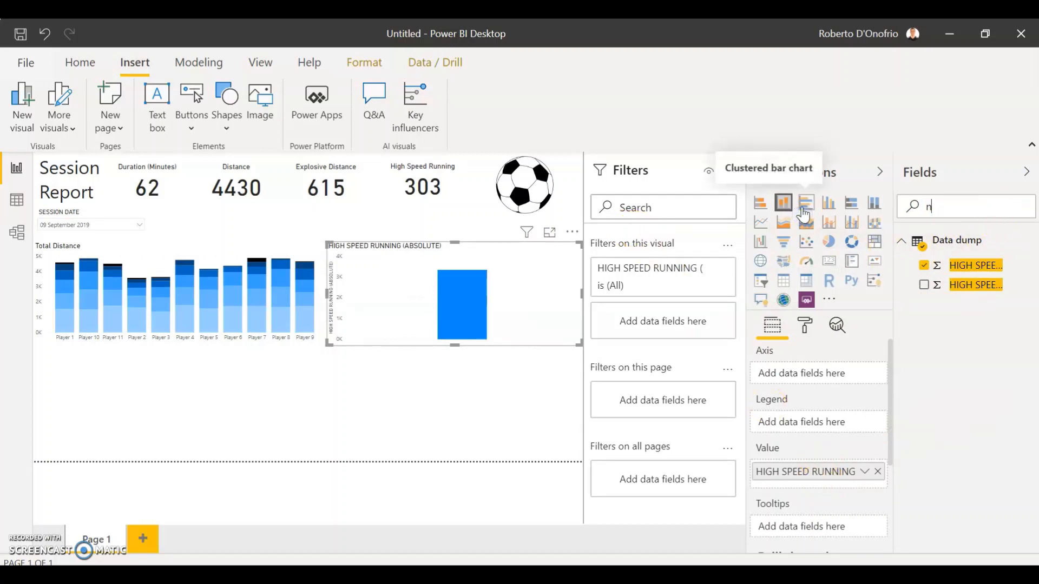
type("ame")
left_click_drag(990, 266, 818, 375)
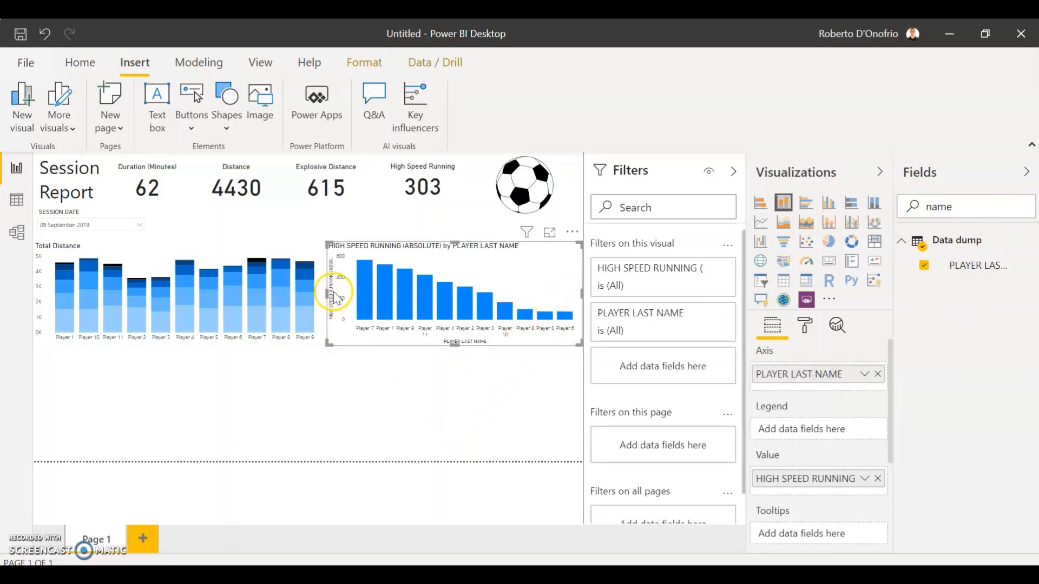
- Set the new column chart's title text to "High Speed Running"
left_click(807, 328)
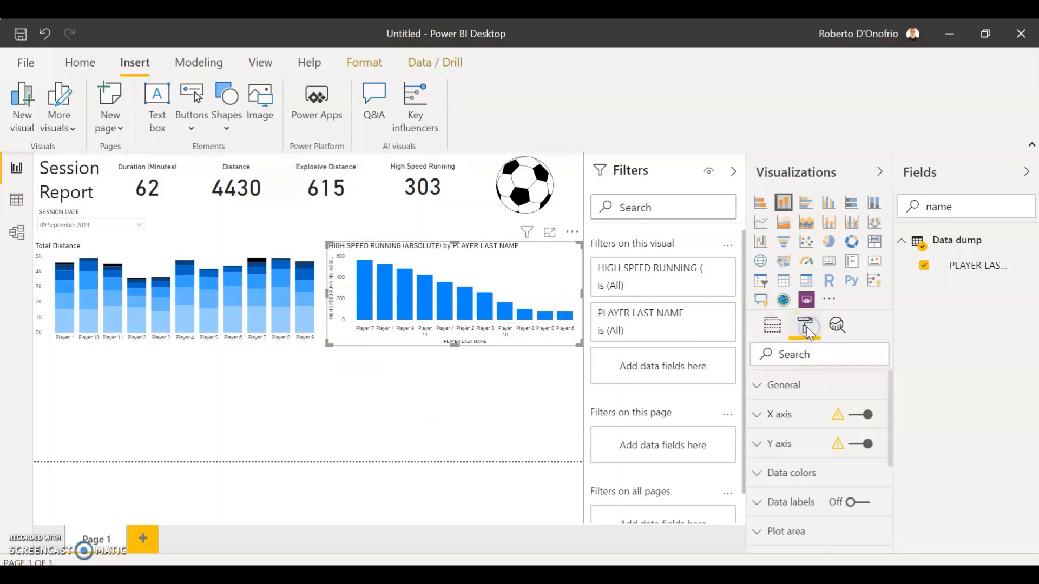
scroll(802, 464, "down", 3)
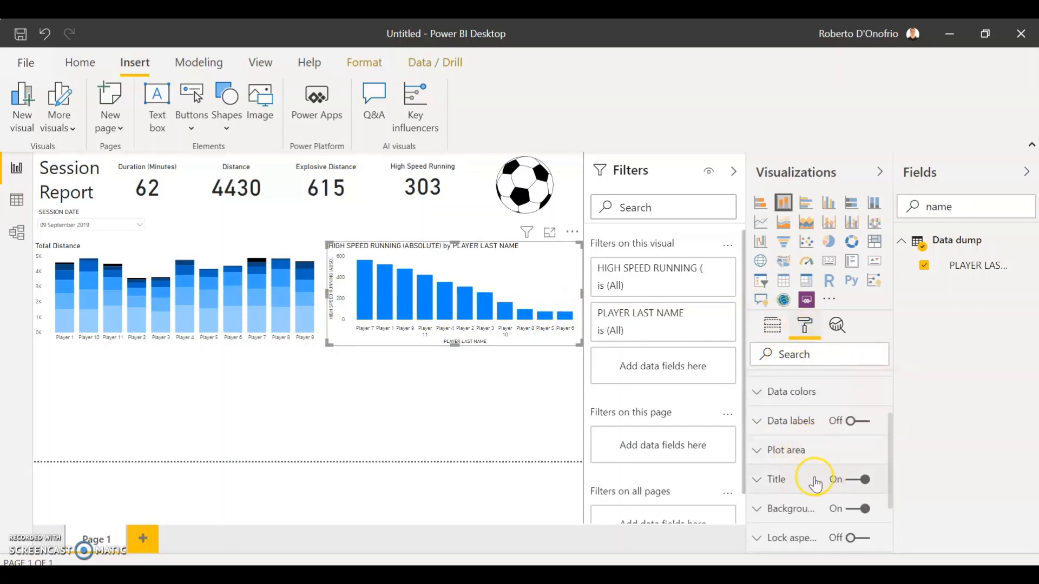
left_click(757, 480)
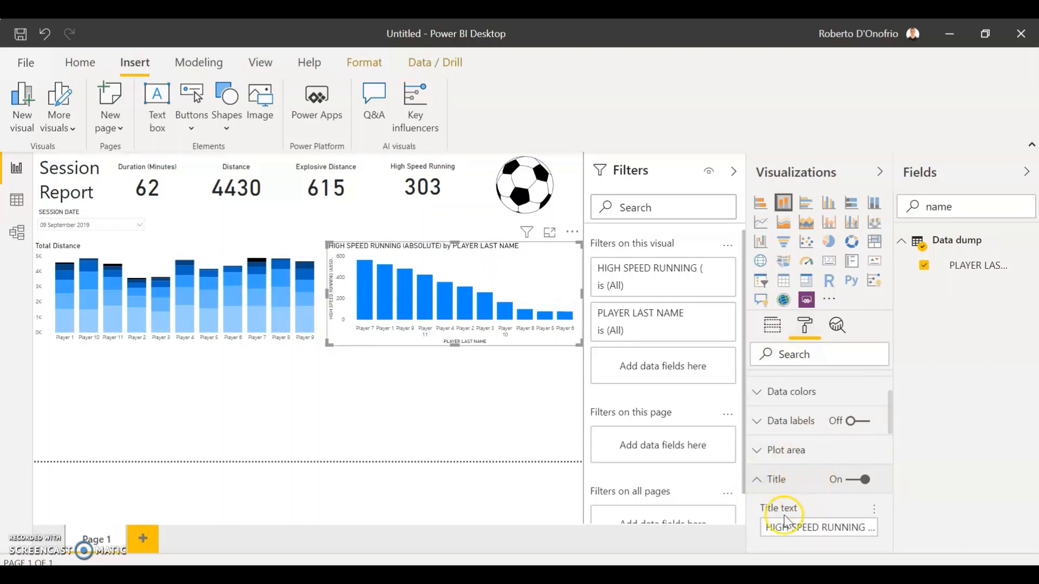
left_click_drag(762, 528, 953, 421)
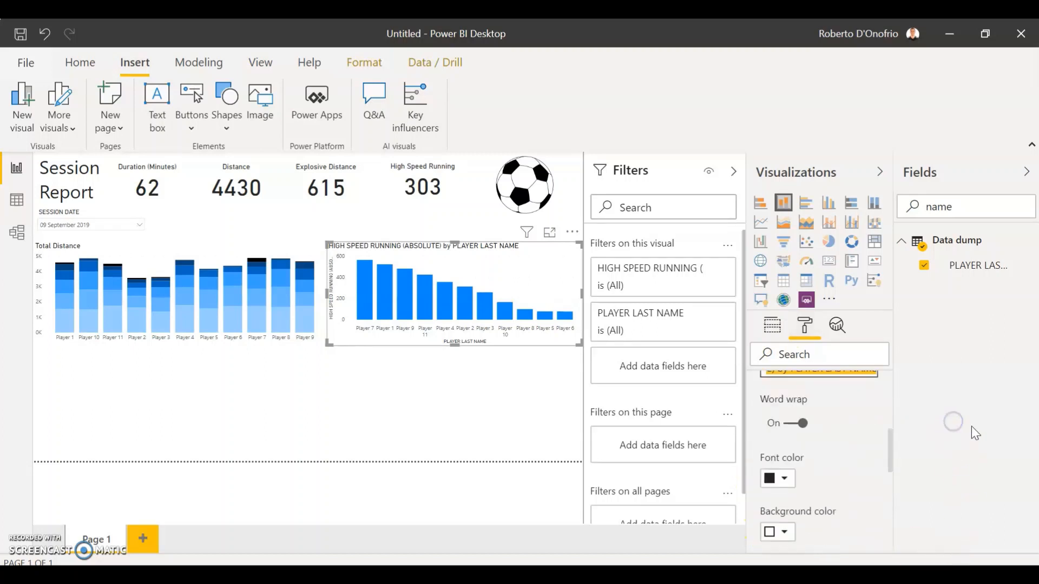
type("High Speed Running")
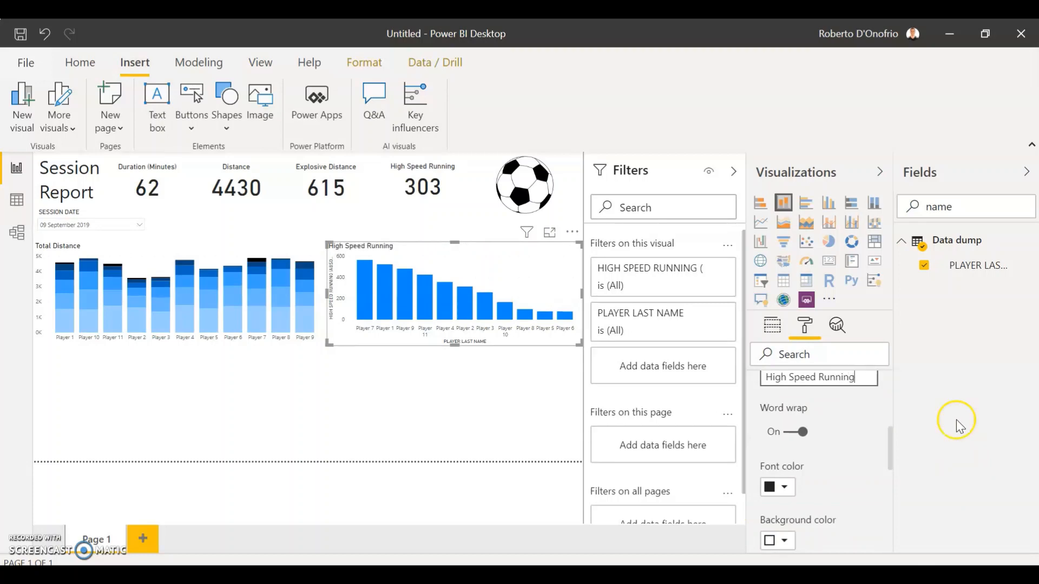
- Turn off the X axis title of the High Speed Running chart
scroll(888, 421, "up", 3)
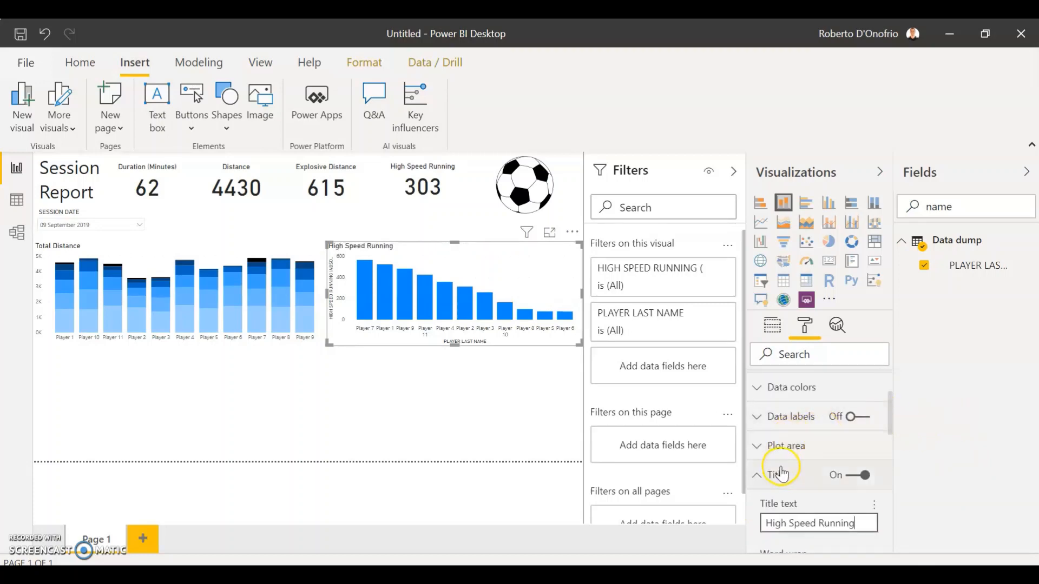
scroll(790, 460, "up", 2)
left_click(790, 420)
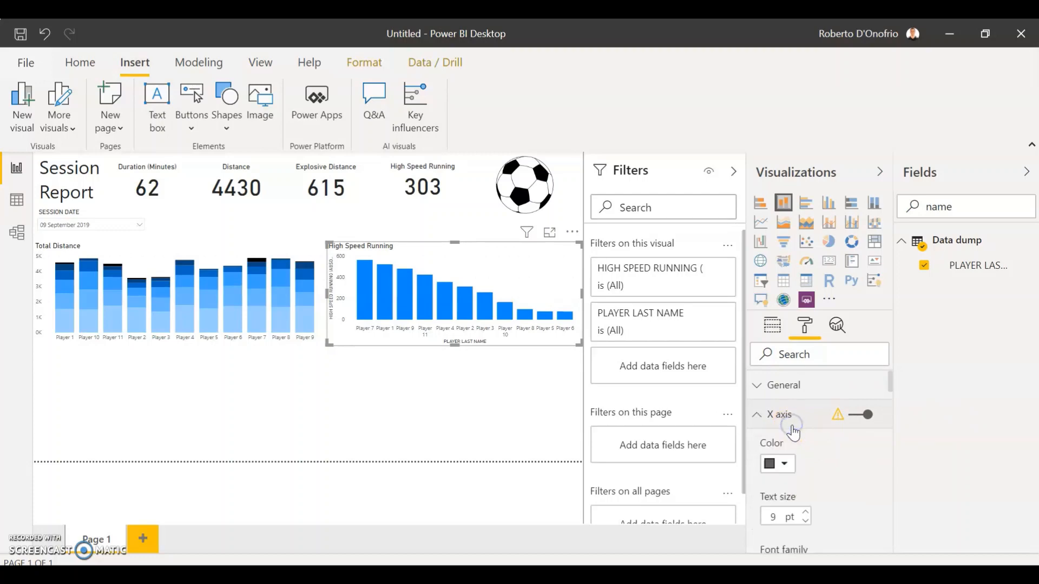
scroll(823, 460, "down", 6)
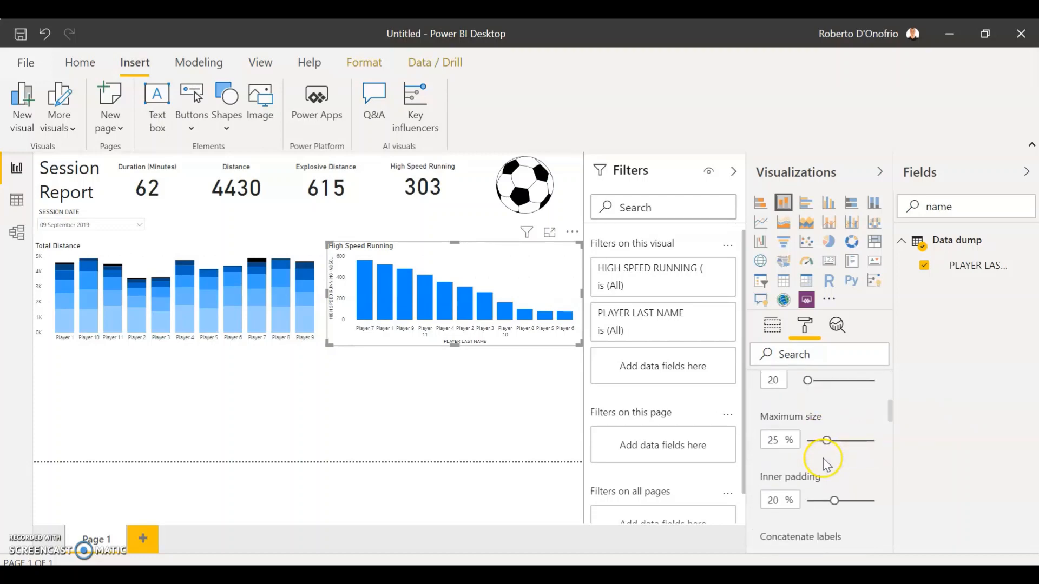
scroll(815, 474, "down", 3)
left_click(791, 458)
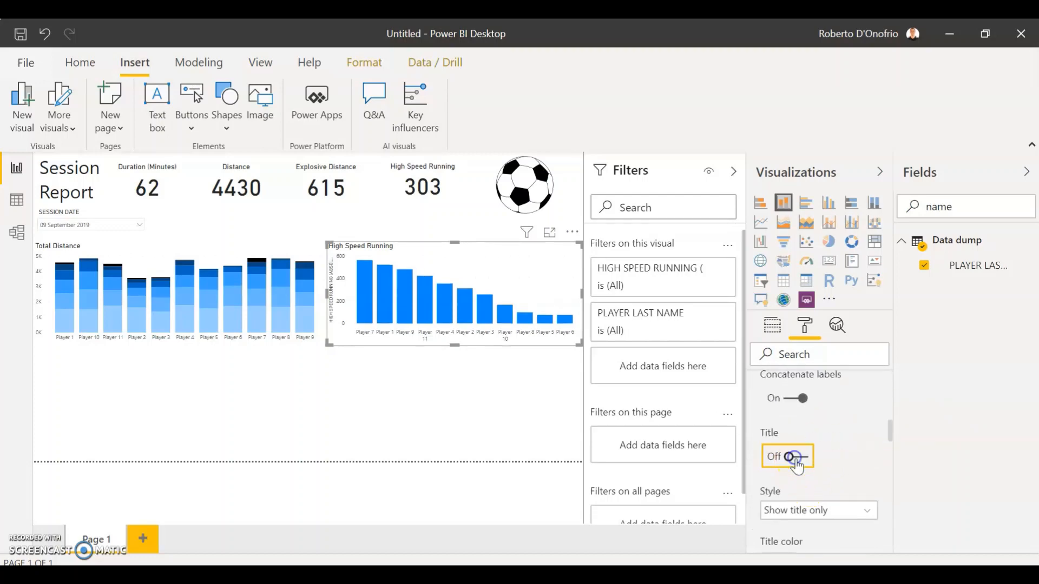
scroll(809, 472, "up", 9)
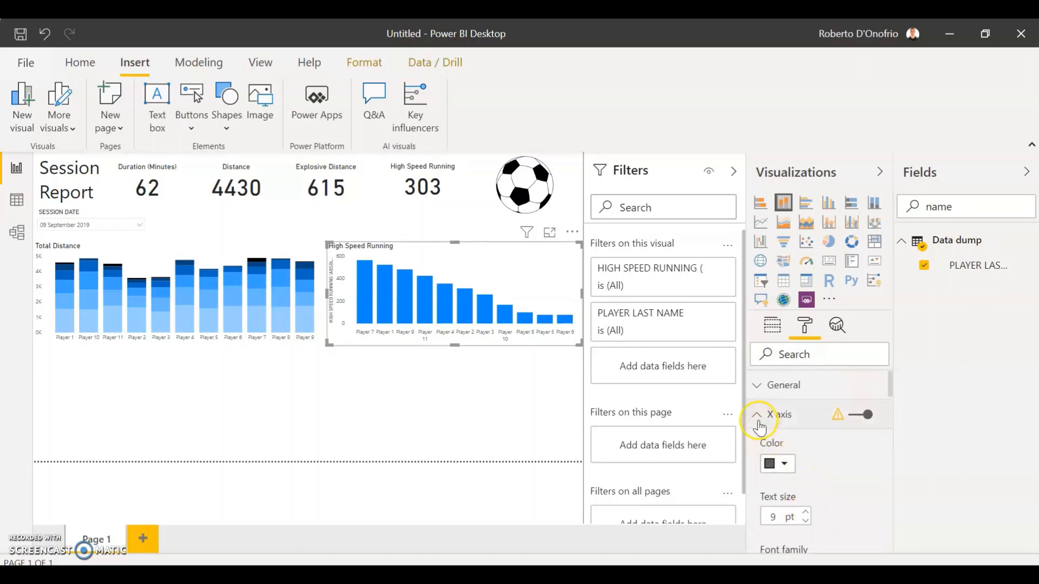
left_click(753, 410)
- Turn off the Y axis title of the High Speed Running chart and deselect the chart
left_click(764, 441)
scroll(851, 480, "down", 3)
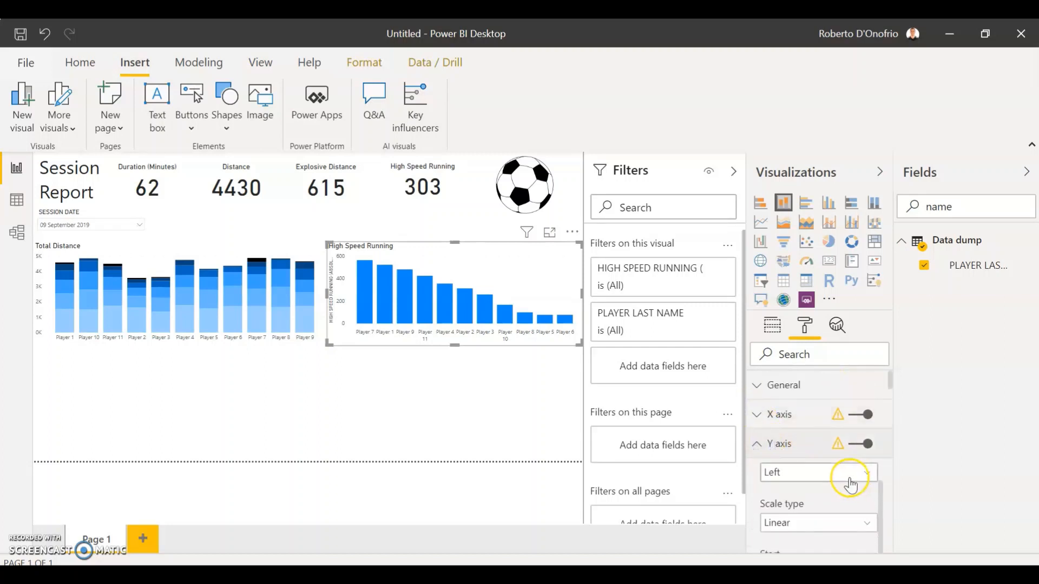
scroll(866, 480, "down", 6)
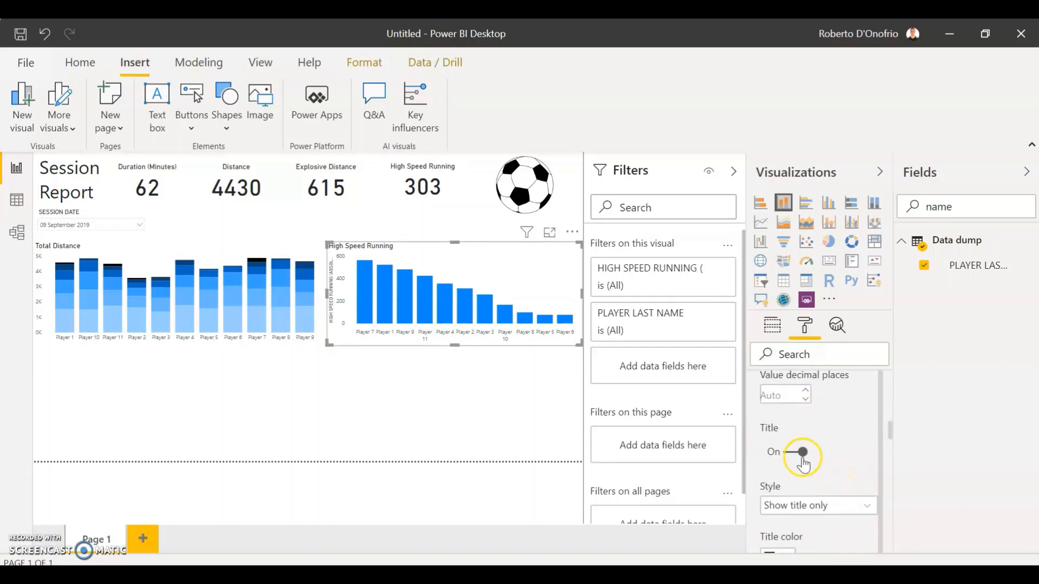
left_click(792, 452)
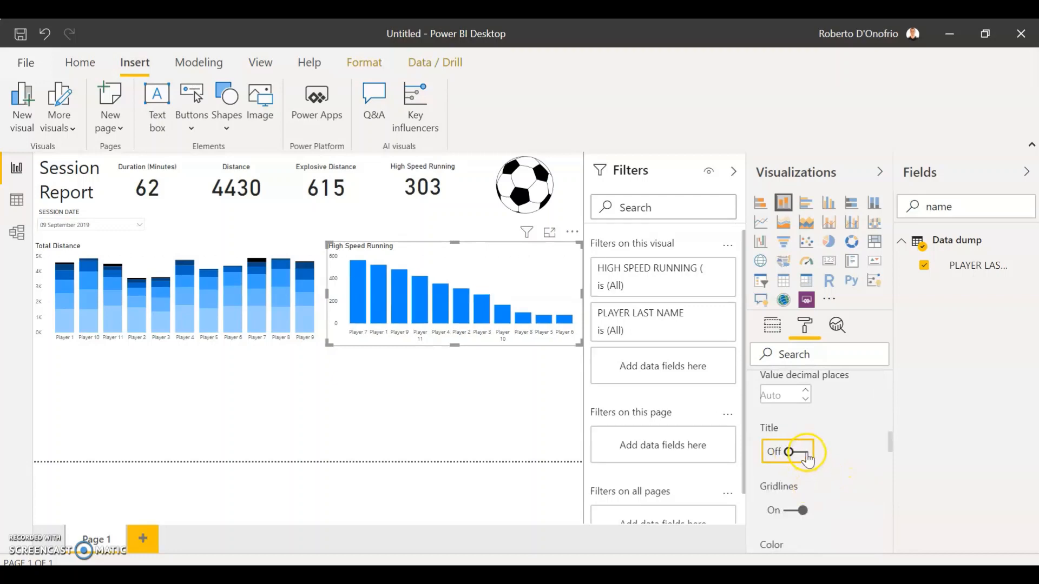
scroll(836, 395, "up", 2)
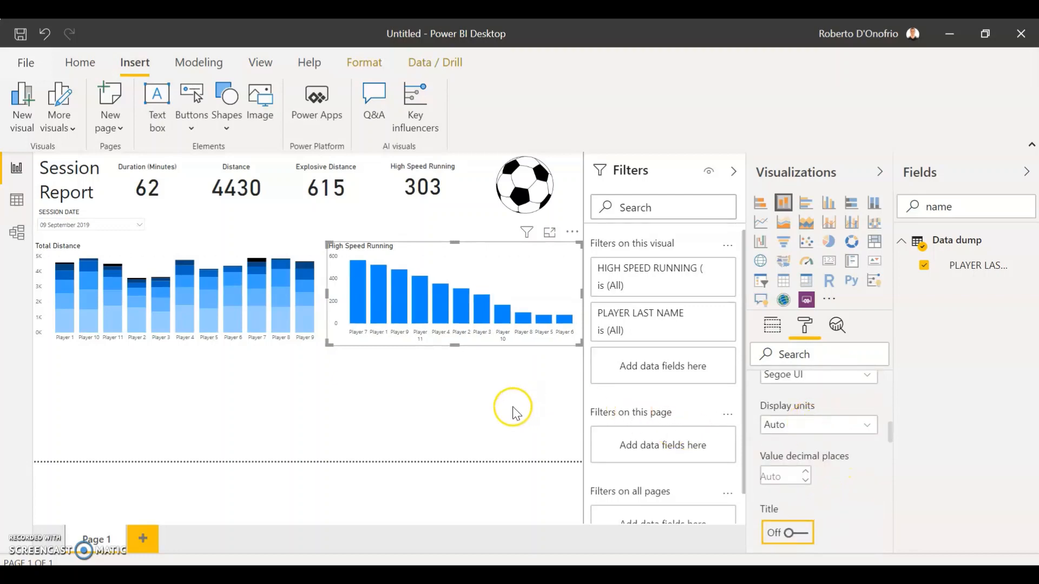
left_click(494, 425)
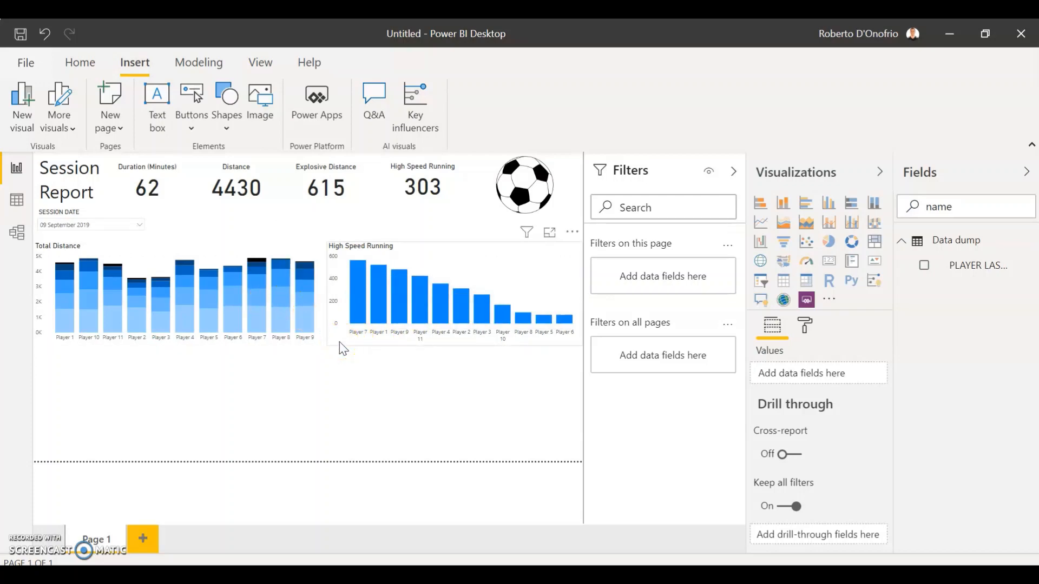
- Sort the High Speed Running chart by PLAYER LAST NAME in ascending order
left_click(572, 232)
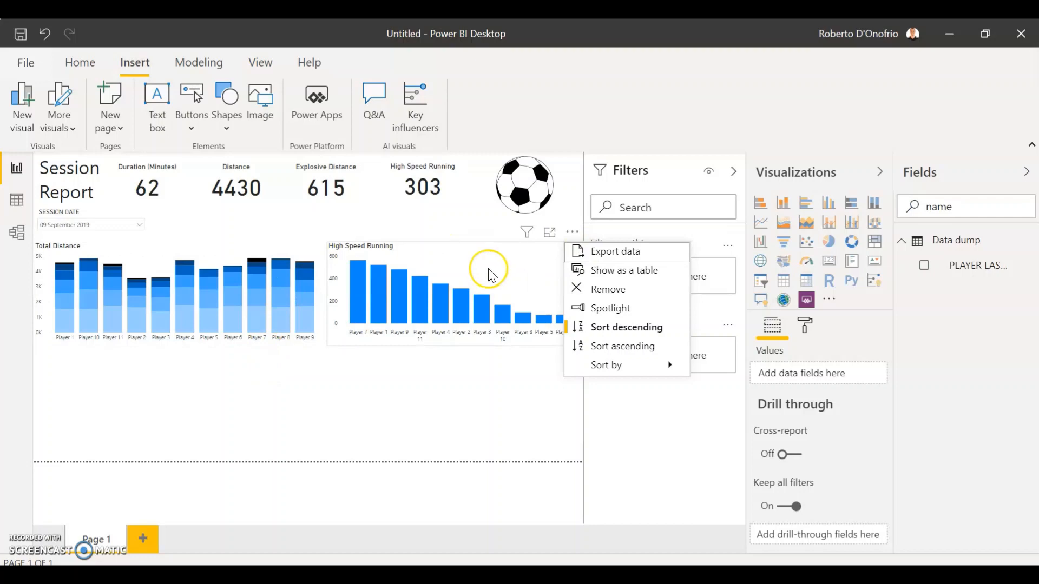
mouse_move(637, 371)
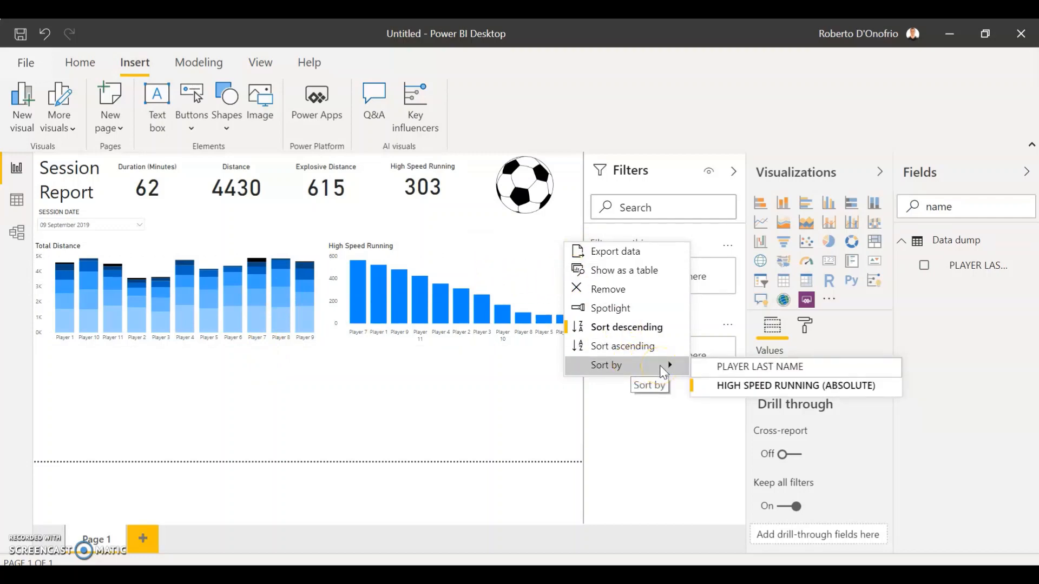
left_click(705, 365)
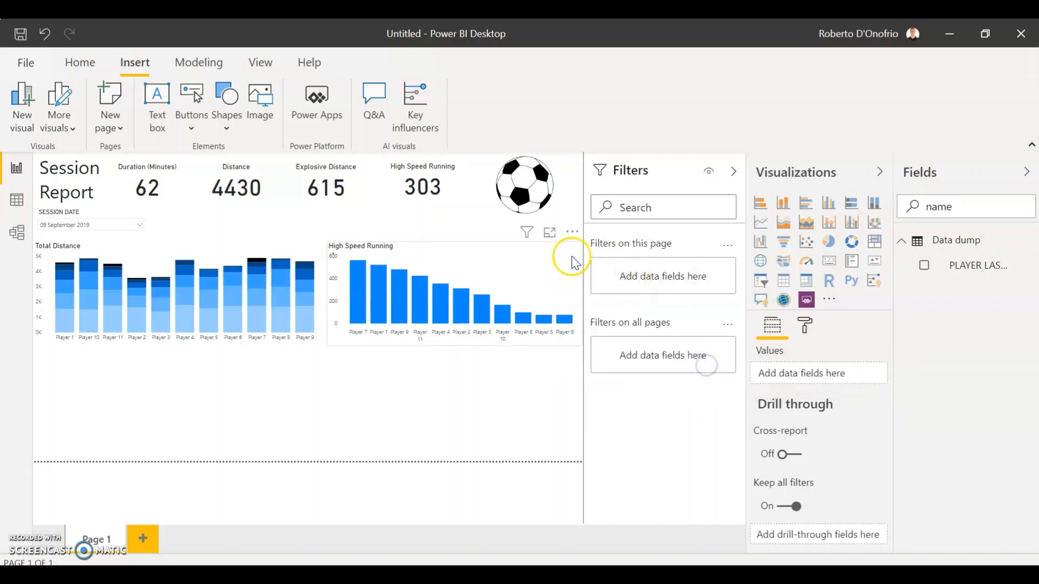
left_click(570, 234)
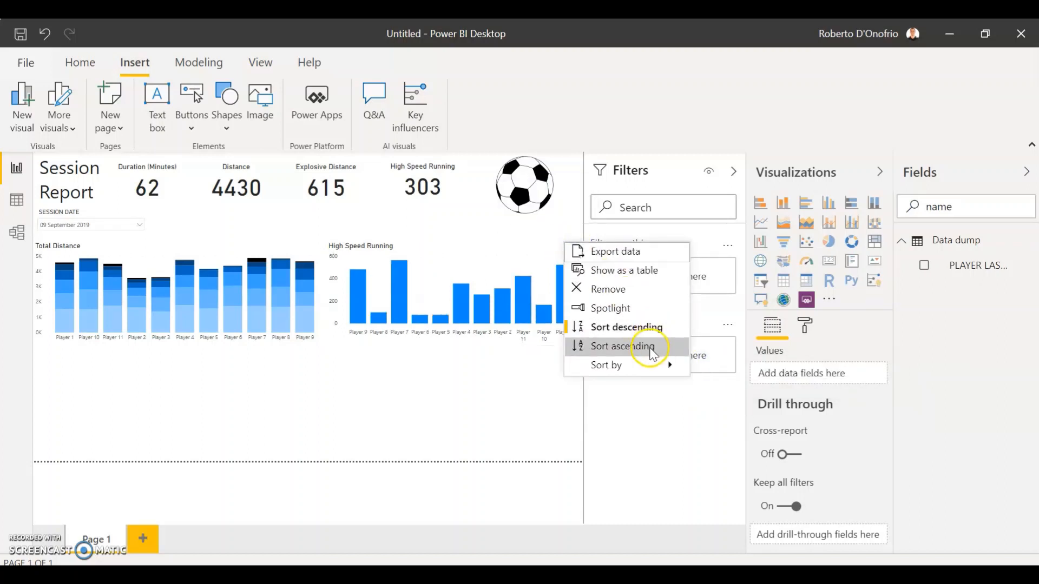
- Sort the High Speed Running chart in ascending order and deselect it
left_click(640, 347)
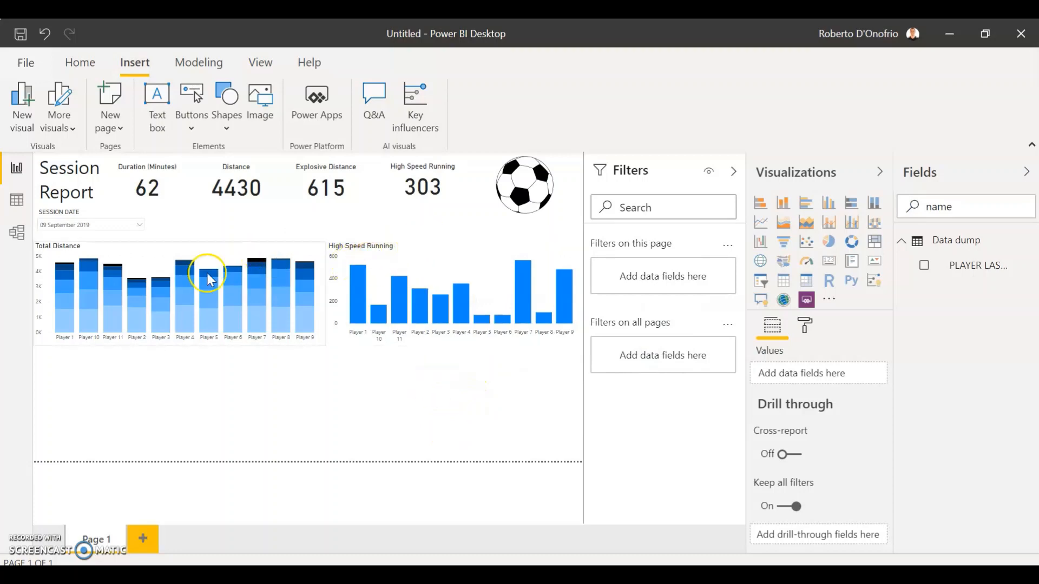
left_click(414, 424)
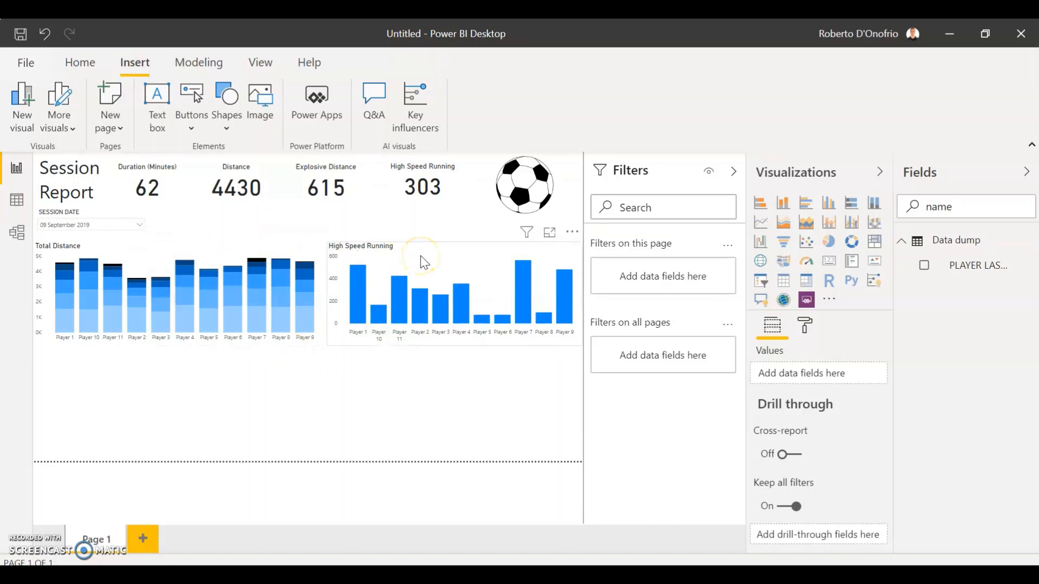
left_click(387, 416)
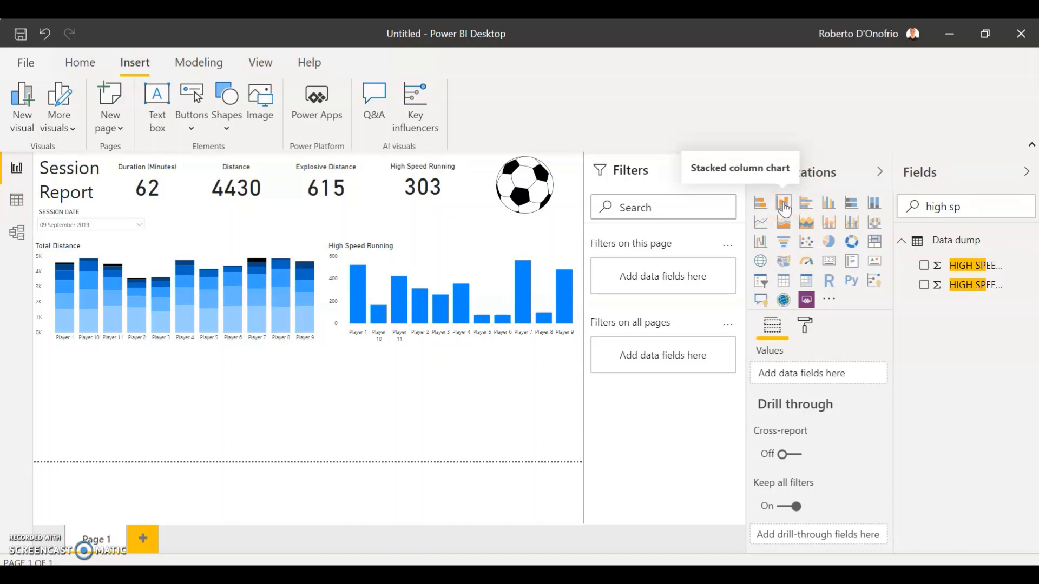
- Add a stacked column chart below the Total Distance chart, with ACCELERATIONS Z3-Z6 as its value
left_click(784, 204)
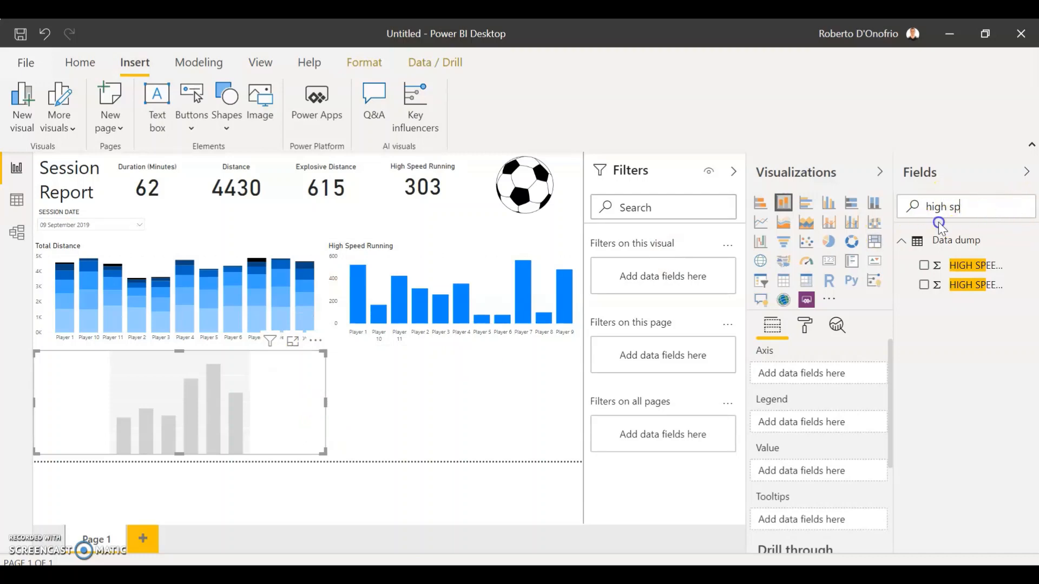
key("ctrl+a")
type("a")
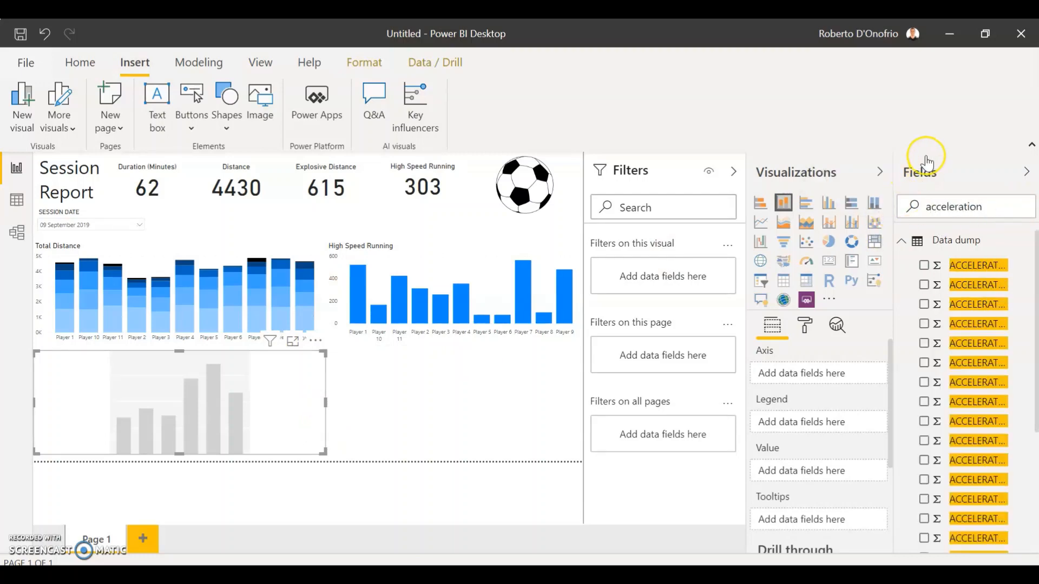
type("ccelerations z")
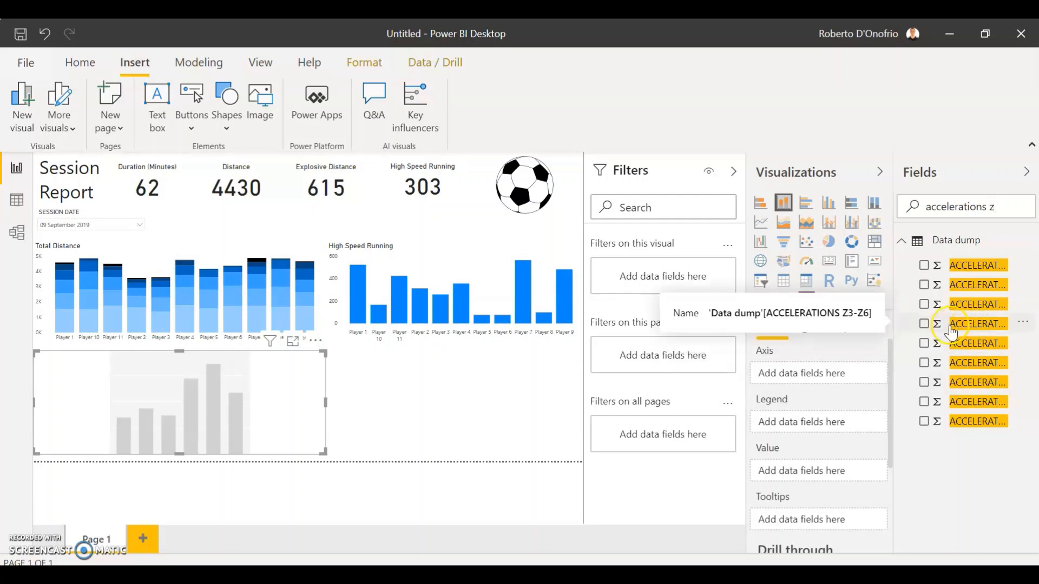
left_click(925, 324)
- Find the DECELERATIONS Z3-Z6 field and add it as a second value in the new column chart
left_click_drag(991, 208, 895, 195)
type("dec")
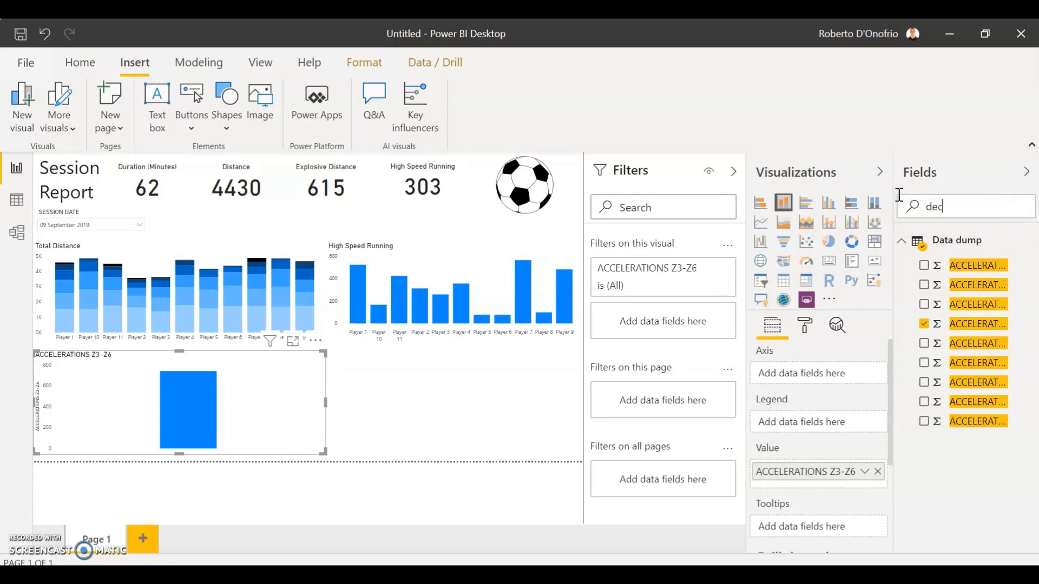
type("elerations")
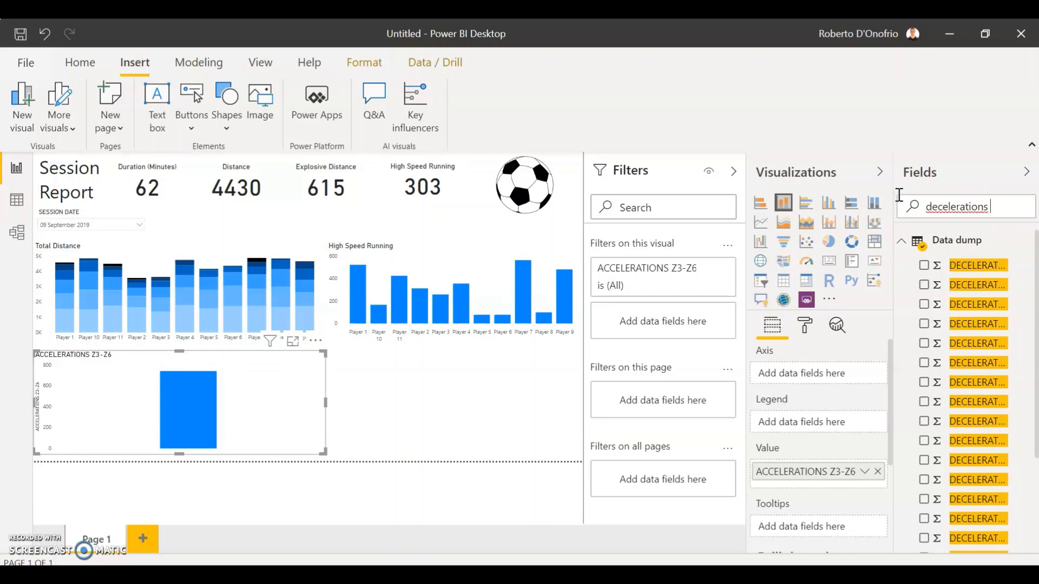
type(" z3")
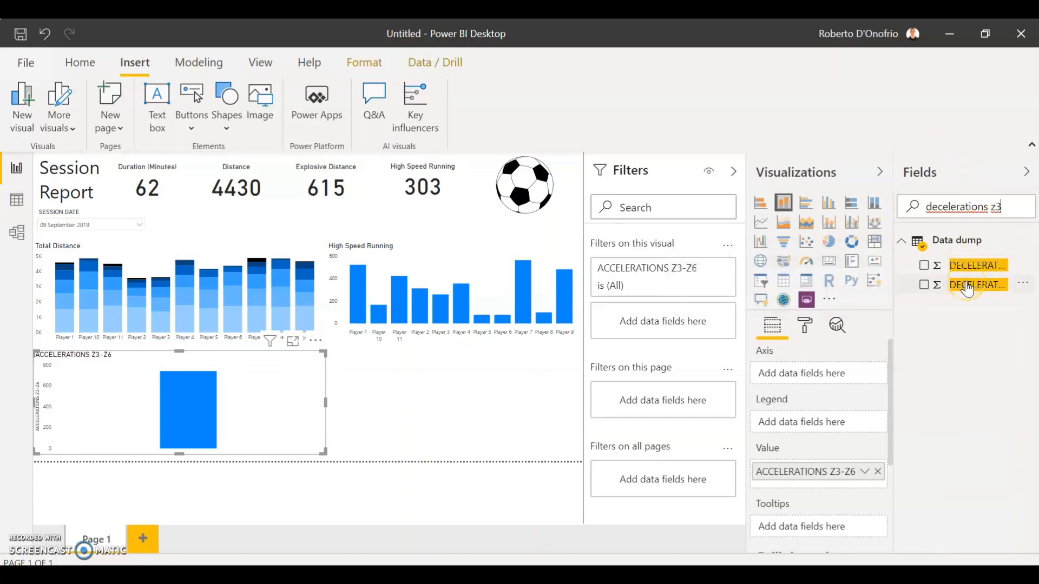
left_click(924, 286)
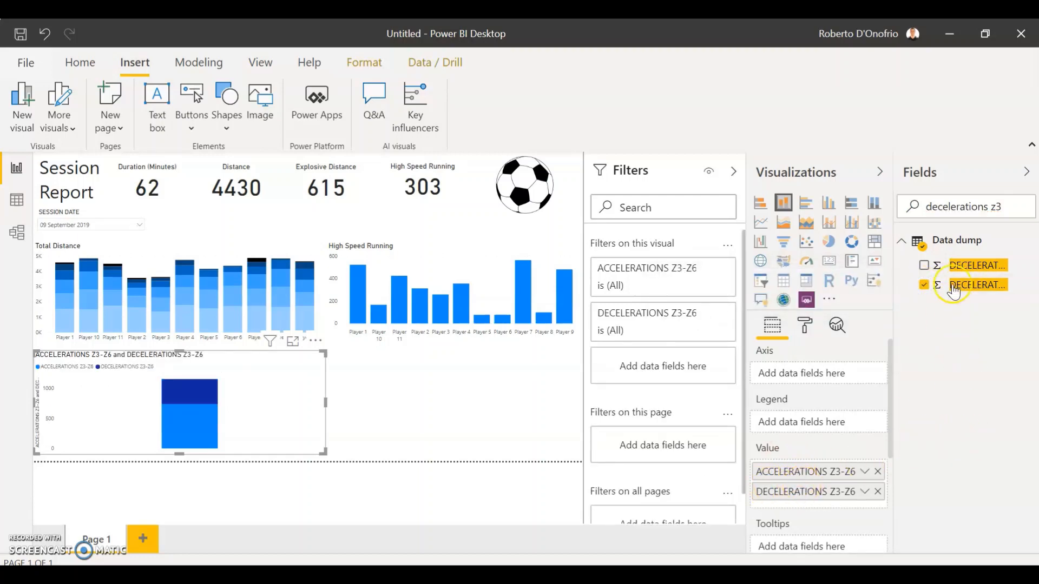
- Find the PLAYER LAST NAME field and use it as the axis of the accelerations and decelerations chart
triple_click(1004, 206)
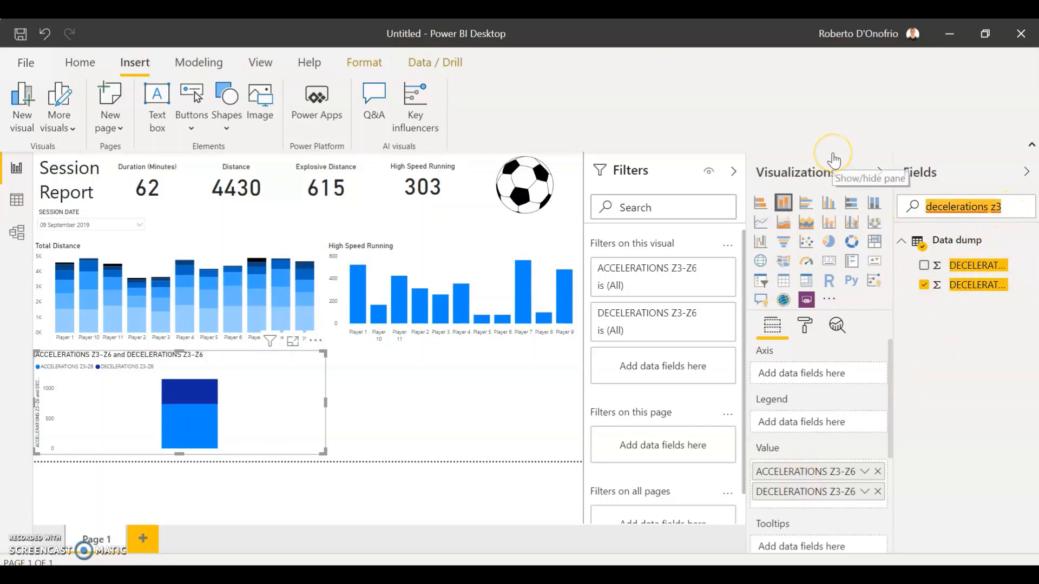
type("name")
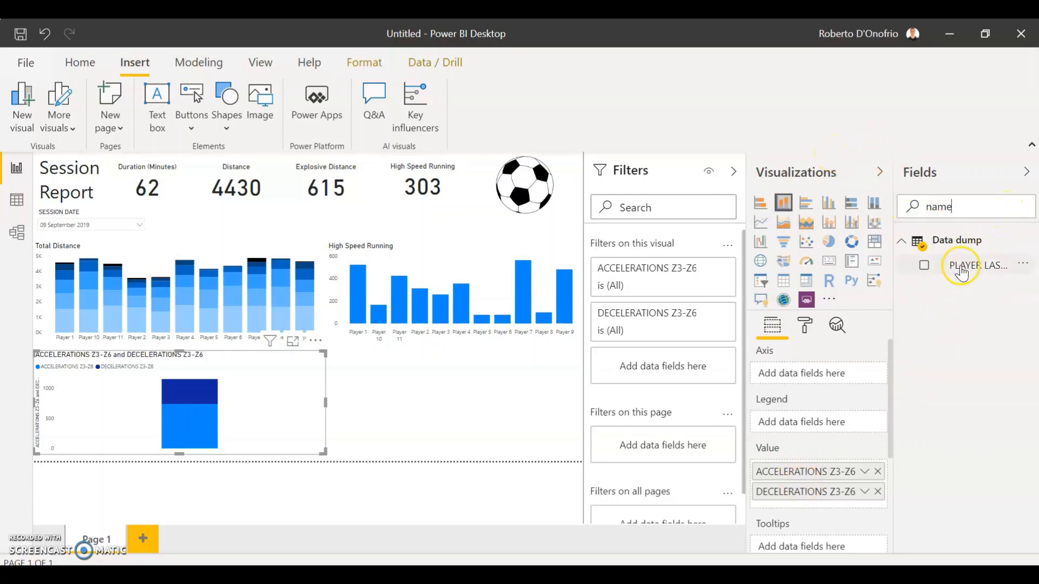
left_click_drag(961, 265, 832, 378)
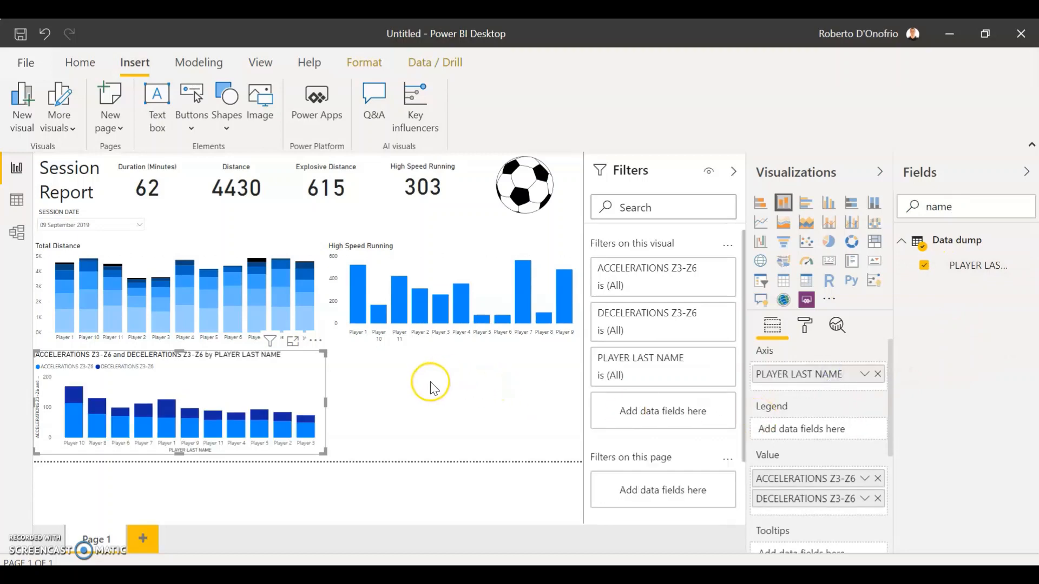
- Turn off the X axis title of the accelerations and decelerations chart
left_click(804, 326)
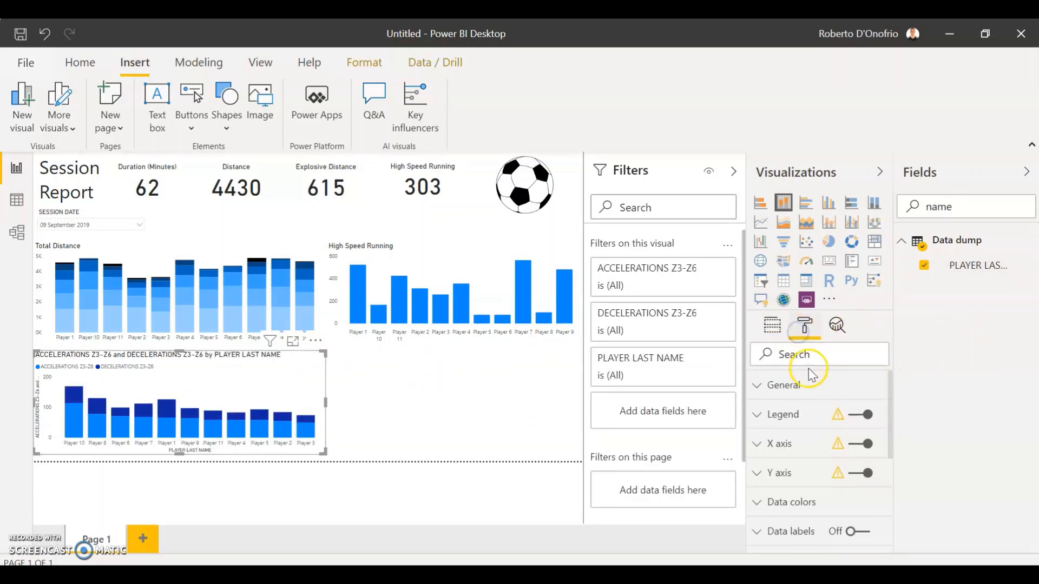
left_click(786, 458)
scroll(820, 455, "down", 5)
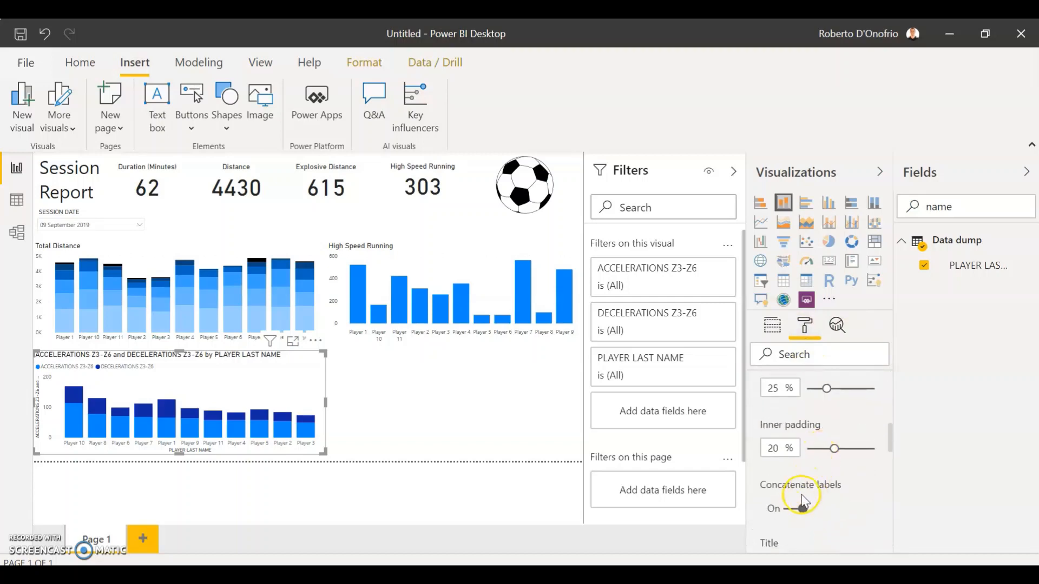
left_click(796, 511)
scroll(806, 503, "down", 3)
left_click(803, 487)
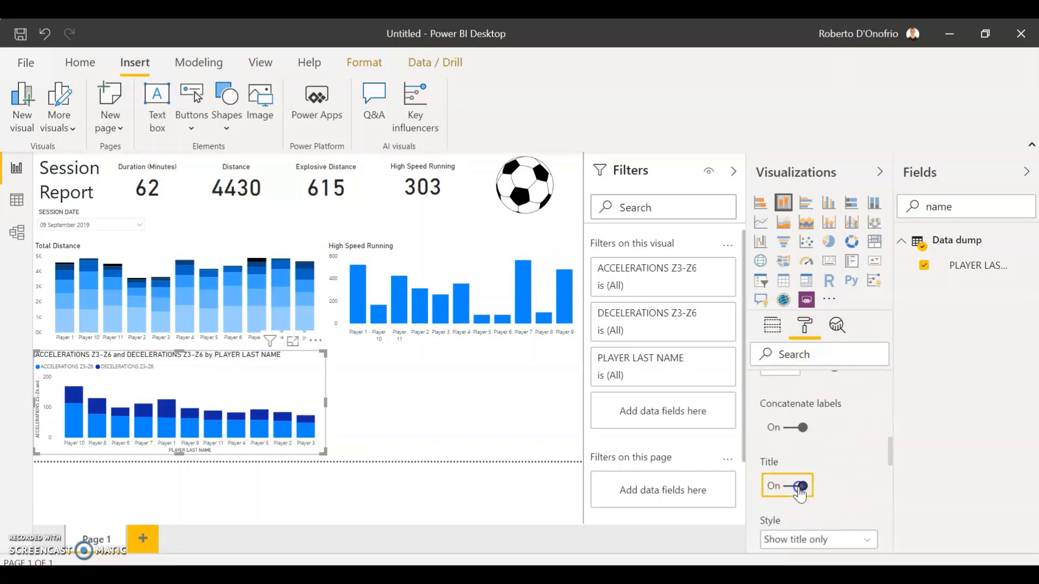
- Turn off the Y axis title of the accelerations and decelerations chart
scroll(817, 466, "up", 10)
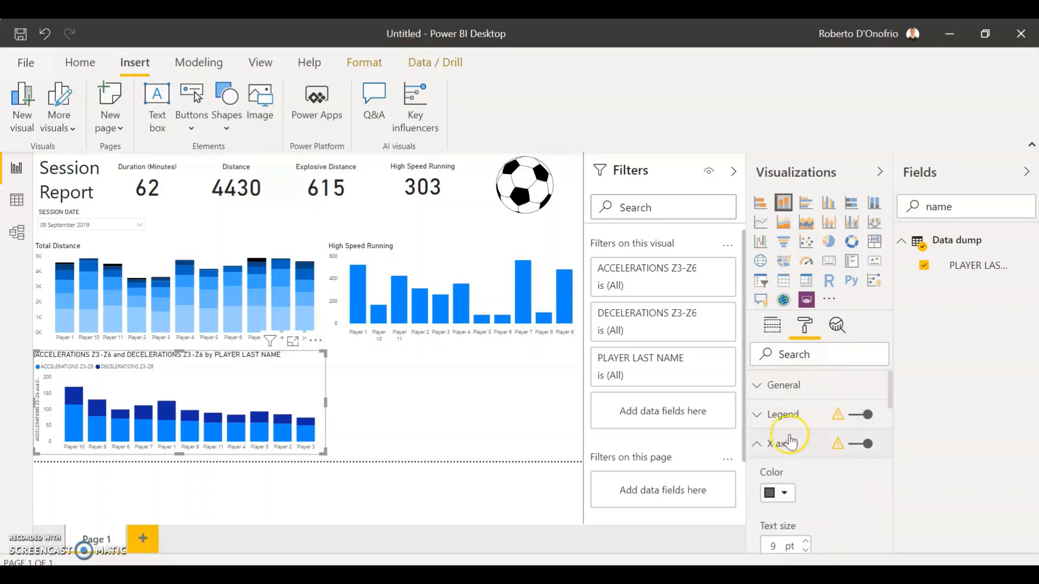
left_click(782, 441)
left_click(797, 469)
scroll(803, 479, "down", 8)
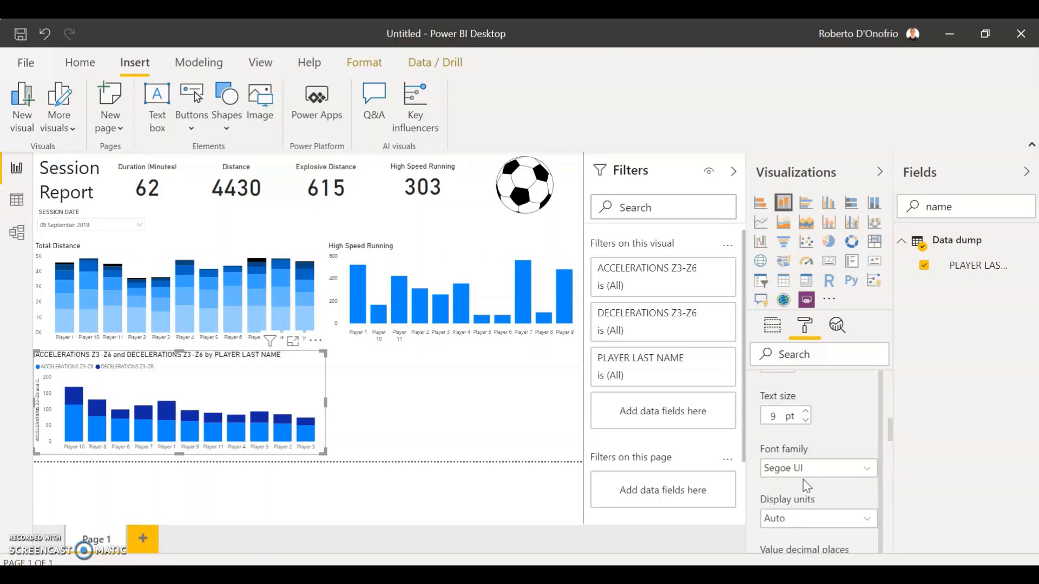
scroll(804, 485, "down", 2)
left_click(796, 457)
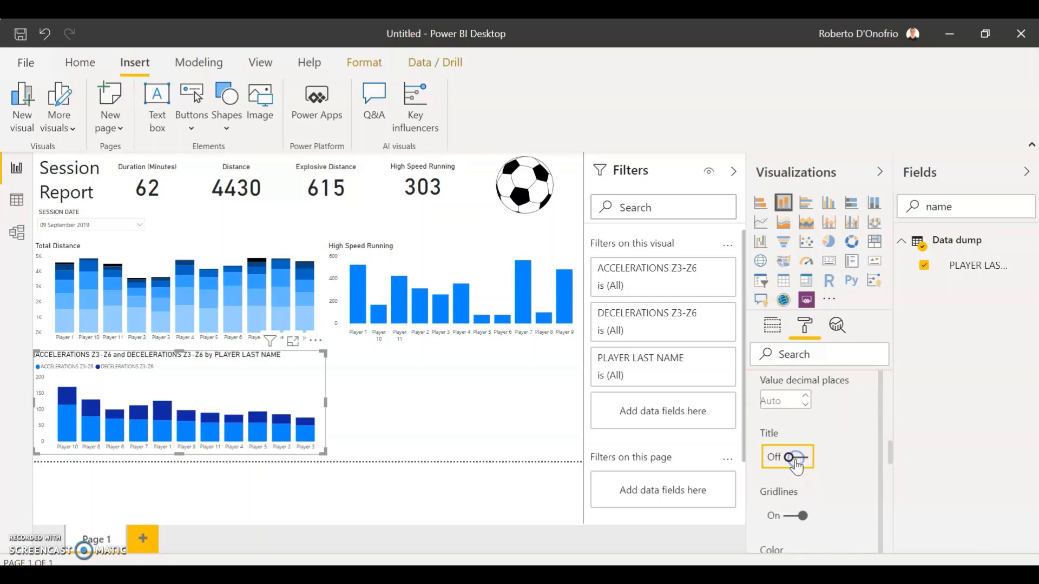
- Change the new chart's title text to "Accelerations & Decelerations"
scroll(799, 462, "up", 5)
scroll(795, 459, "up", 5)
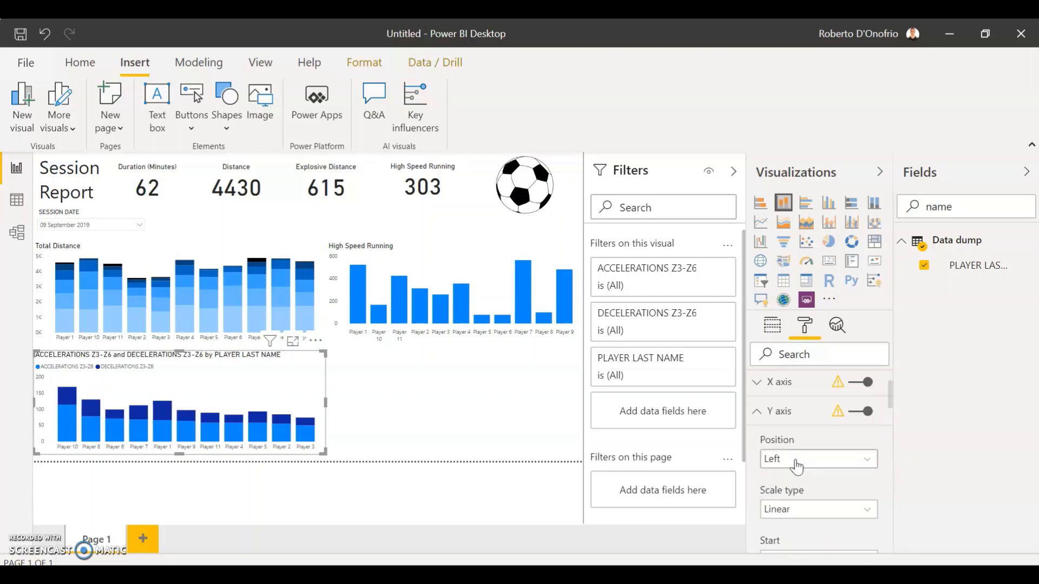
left_click(785, 412)
left_click(777, 528)
scroll(784, 490, "down", 3)
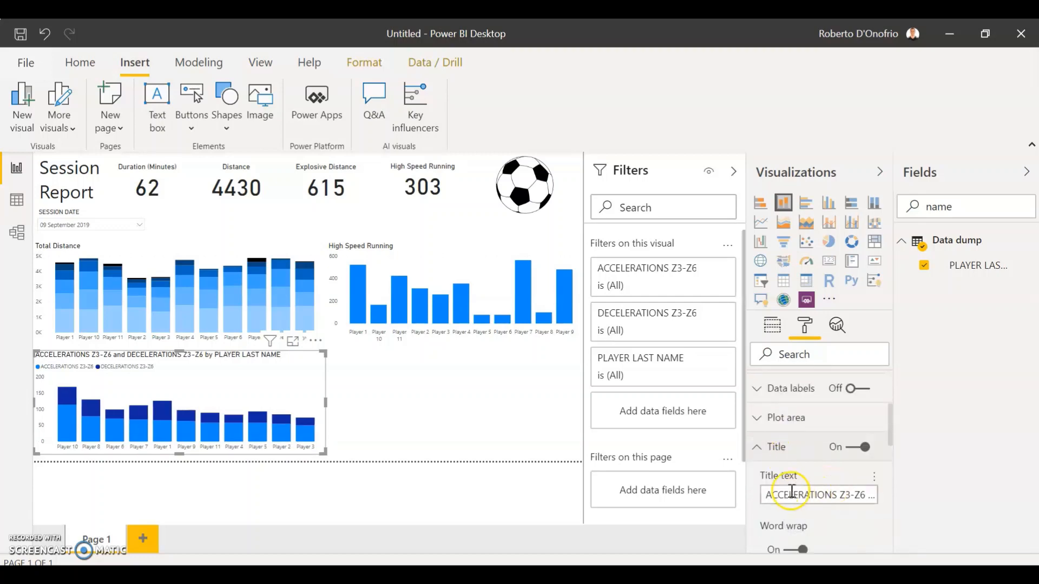
left_click(769, 496)
type("Ac")
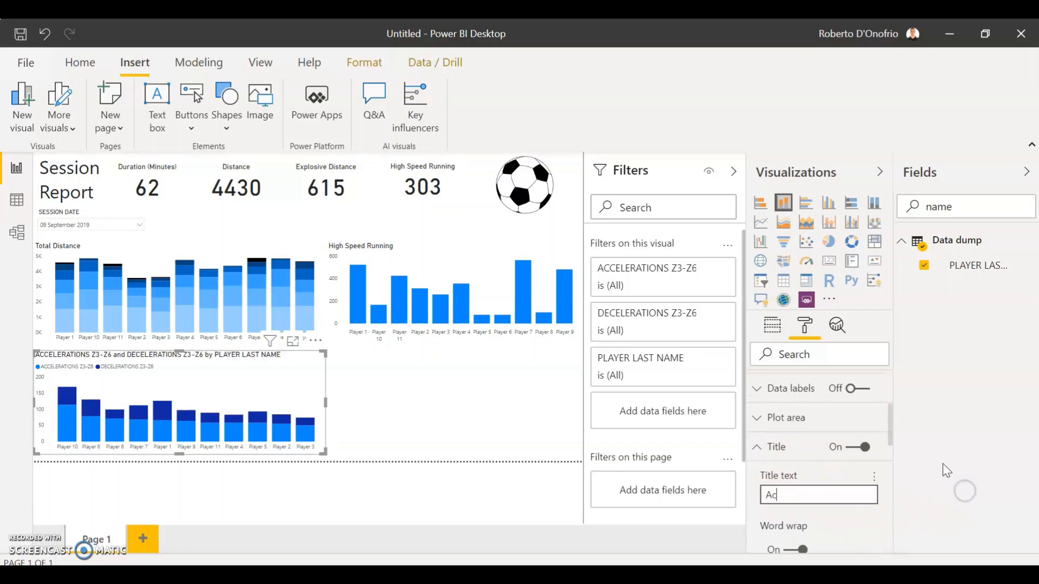
type("celerations")
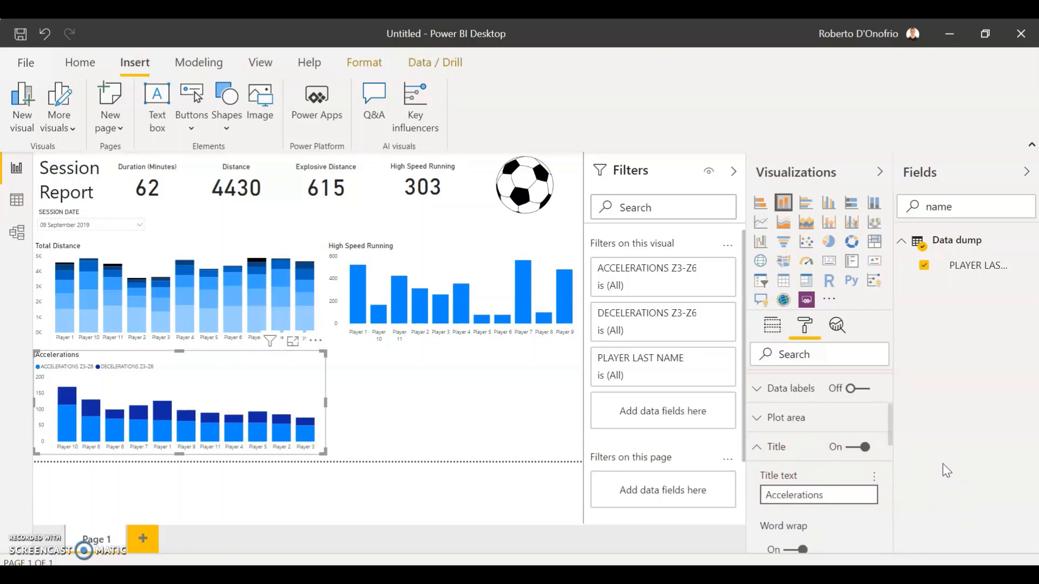
type(" & Decelerations")
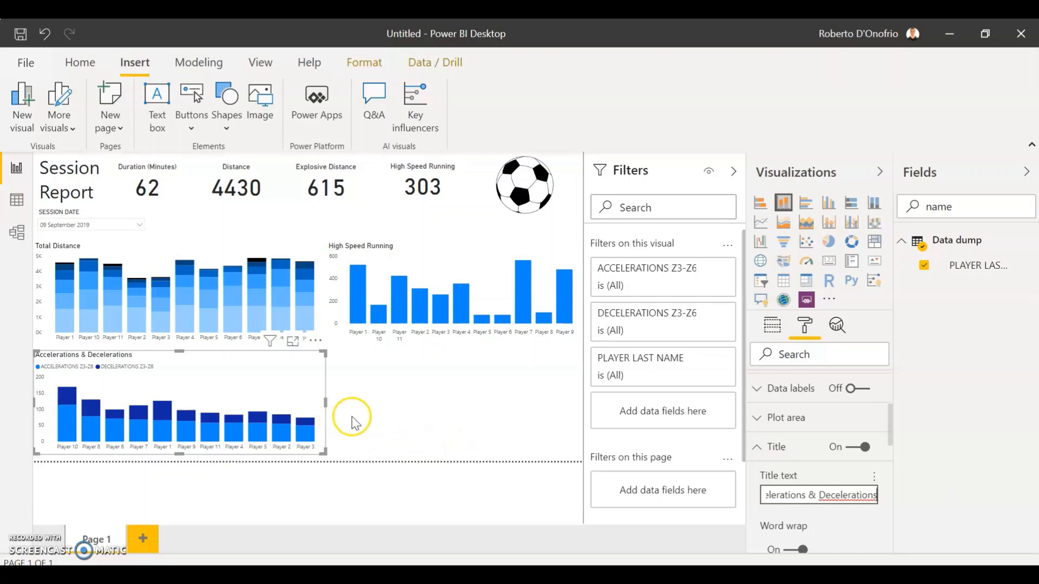
left_click(462, 420)
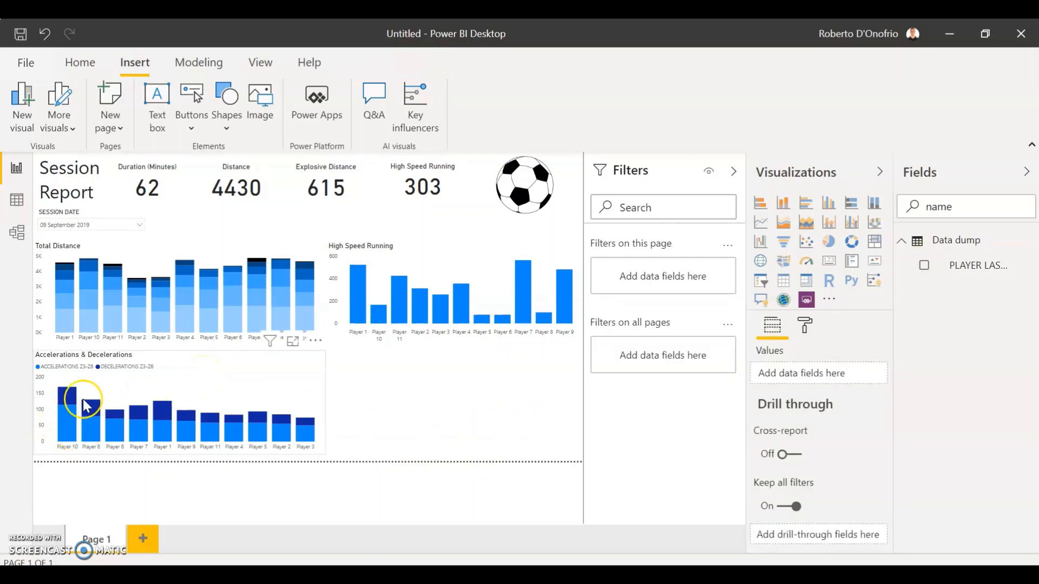
- Turn off the legend of the Accelerations & Decelerations chart
left_click(204, 365)
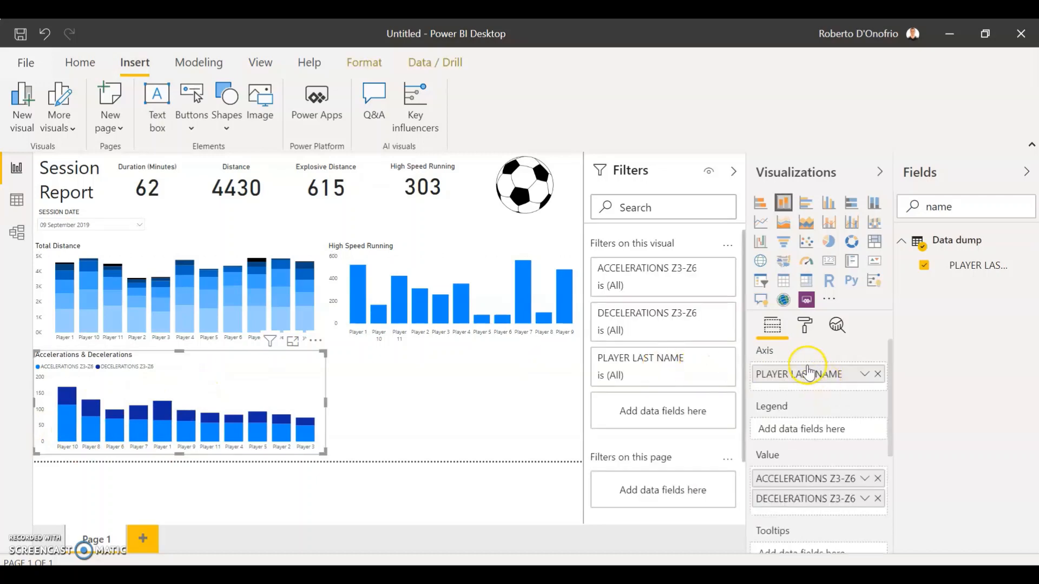
left_click(805, 326)
scroll(812, 460, "down", 3)
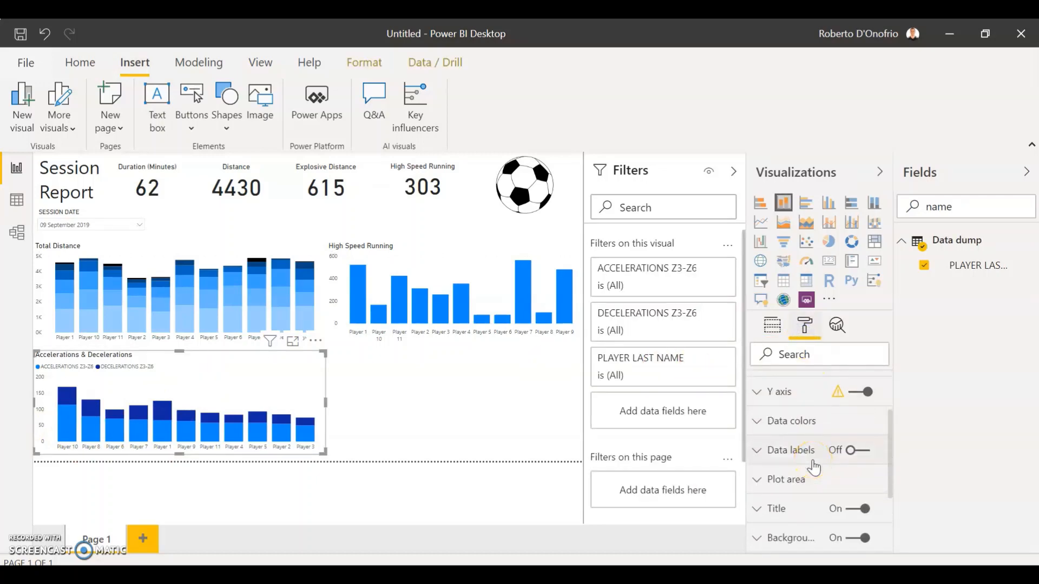
scroll(814, 476, "down", 4)
scroll(815, 433, "up", 6)
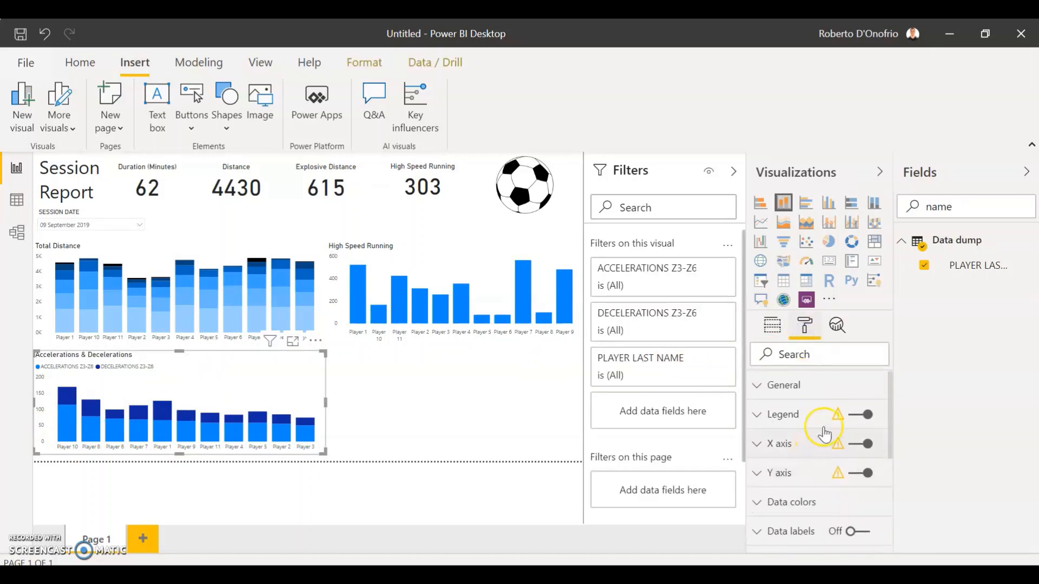
left_click(864, 414)
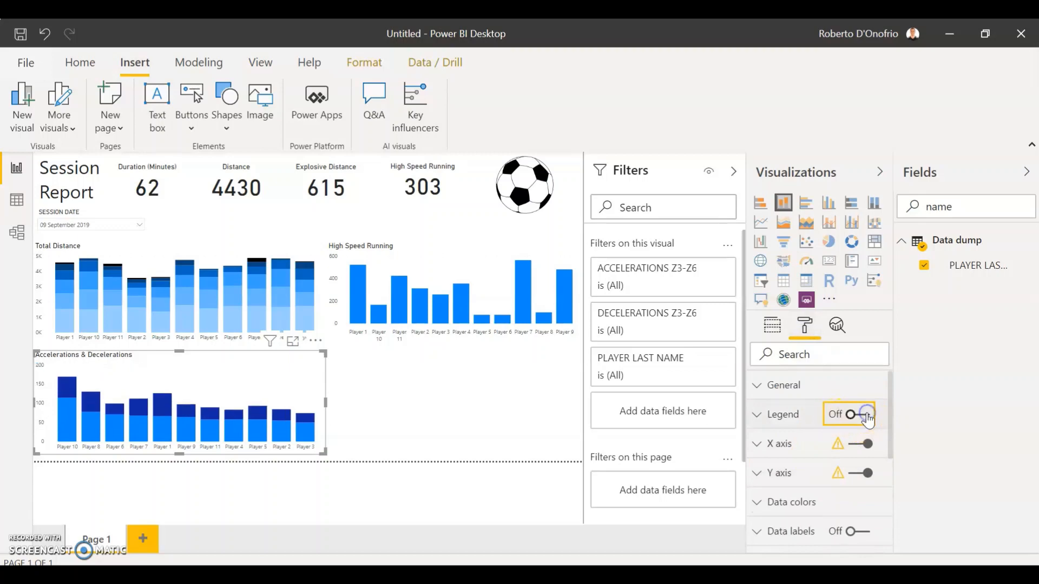
left_click(352, 402)
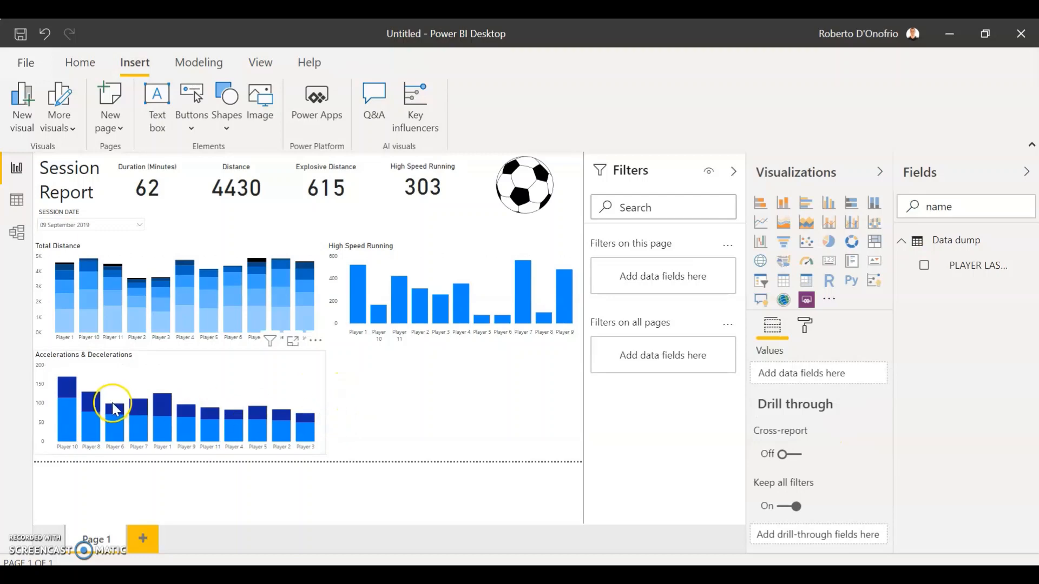
- Inspect the acceleration and deceleration values of Player 10's column in the Accelerations & Decelerations chart
mouse_move(62, 407)
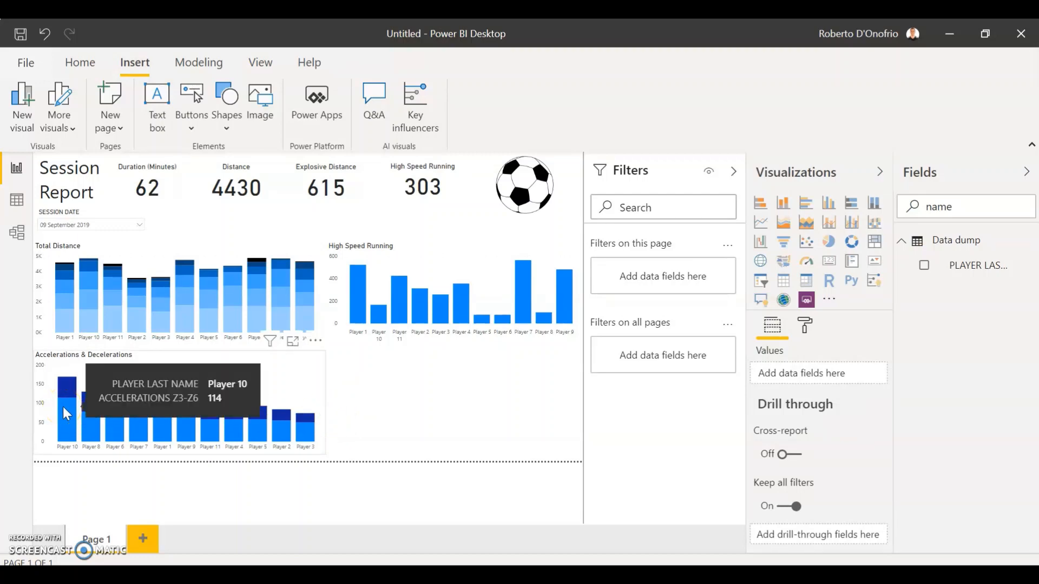
left_click(63, 386)
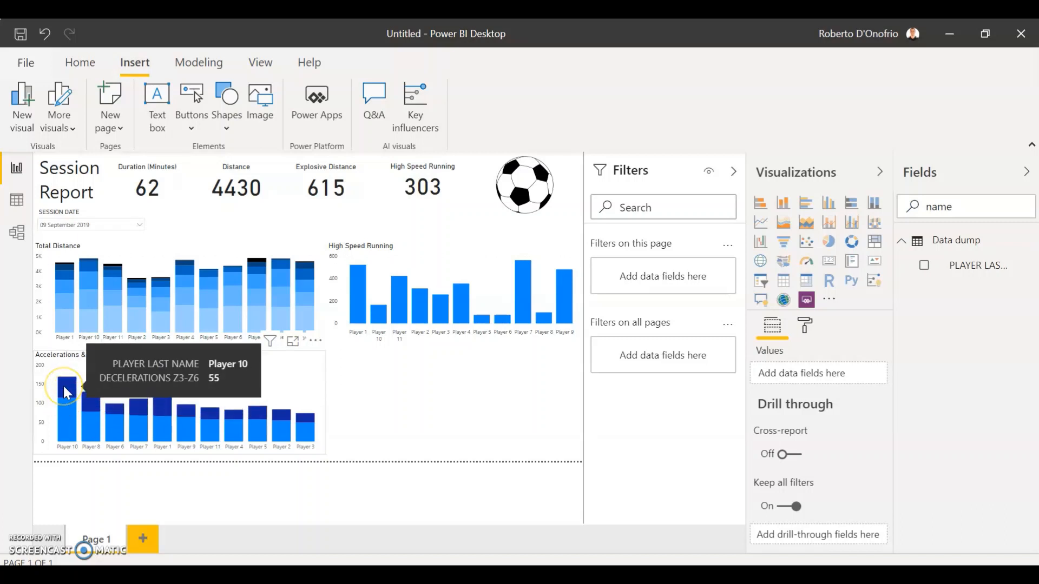
left_click(372, 404)
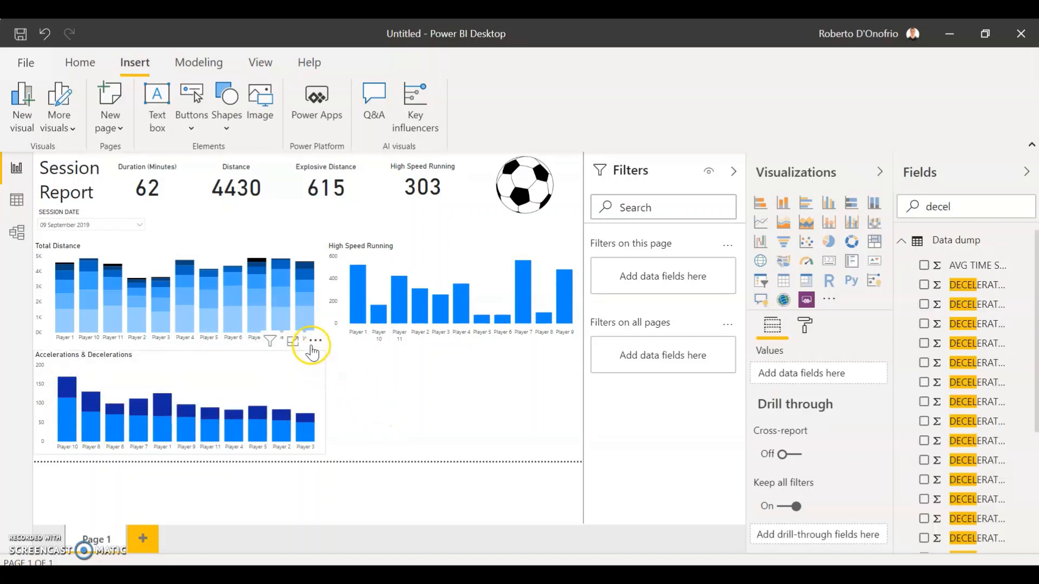
- Sort the Accelerations & Decelerations chart by PLAYER LAST NAME
left_click(313, 346)
mouse_move(384, 474)
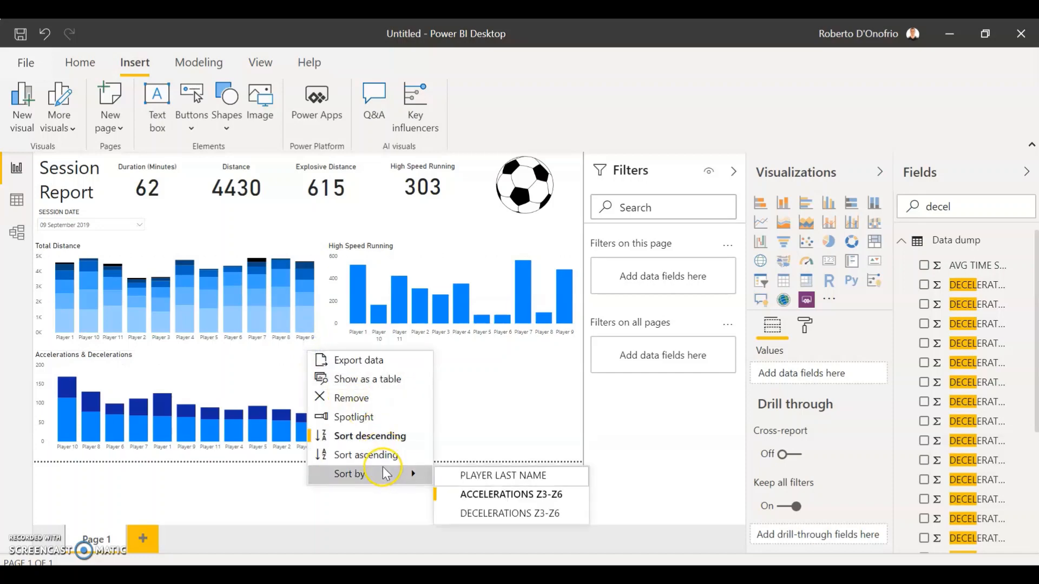
left_click(446, 476)
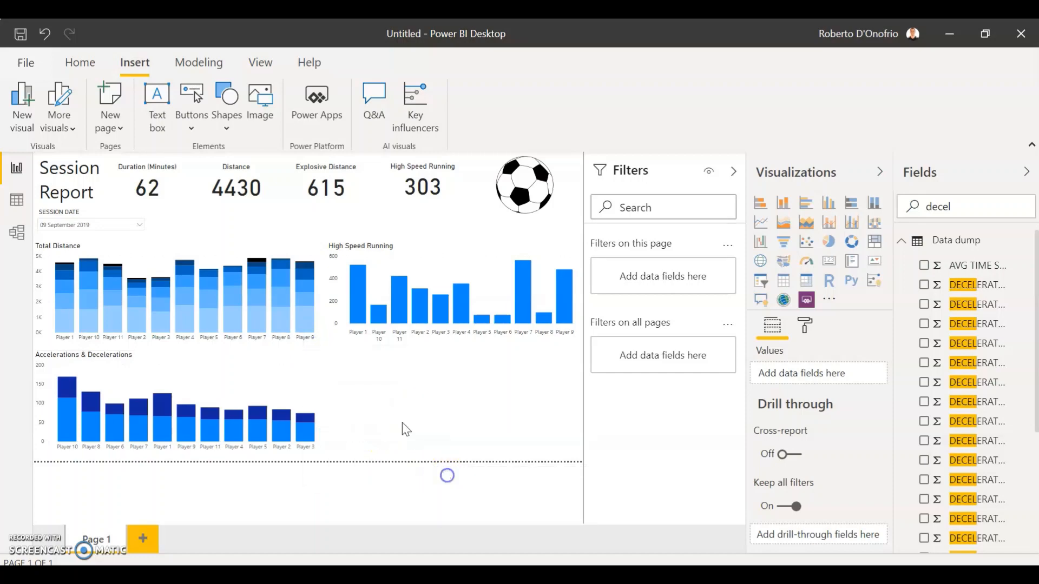
- Set the sort order of the Accelerations & Decelerations chart to ascending
left_click(312, 347)
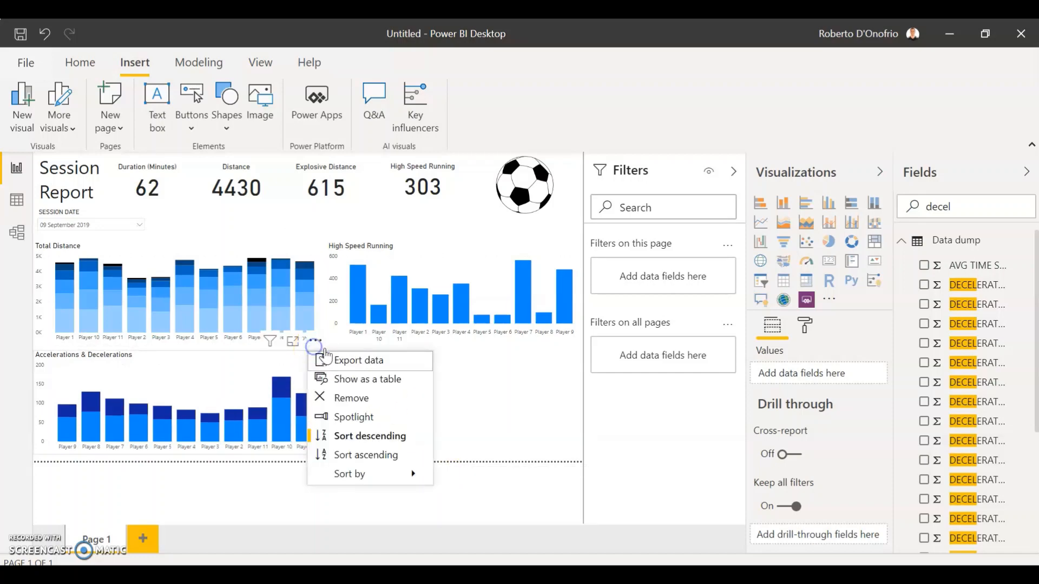
left_click(385, 456)
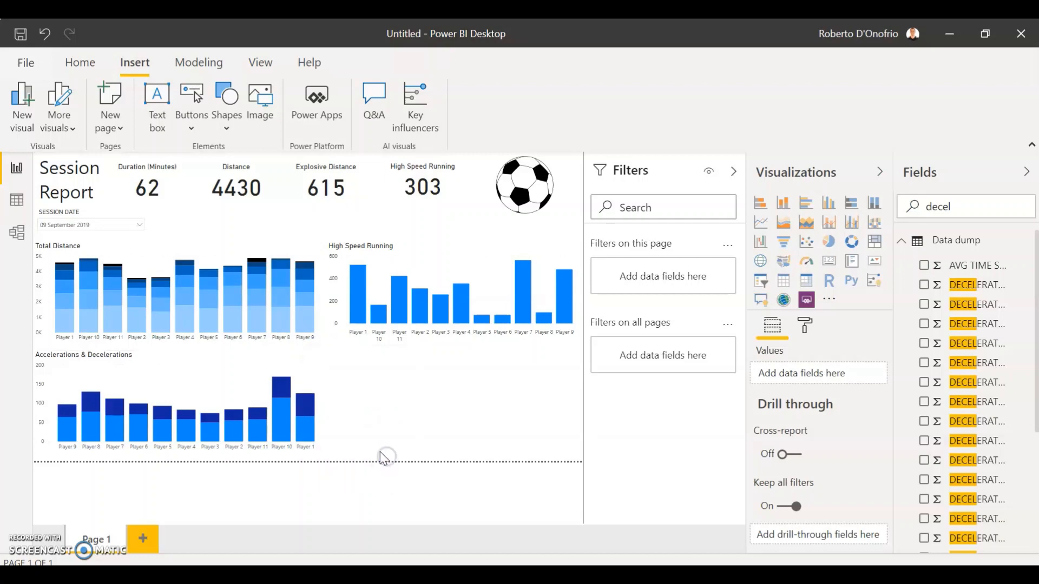
left_click(375, 425)
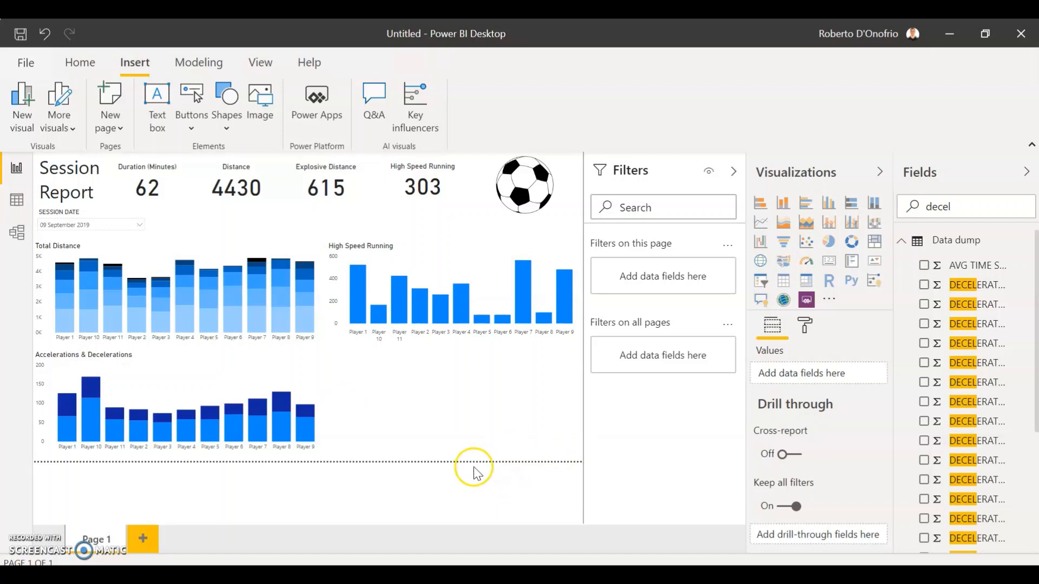
- Add a line and stacked column chart beside the Accelerations & Decelerations chart, with PLAYER LAST NAME as its shared axis
left_click(829, 223)
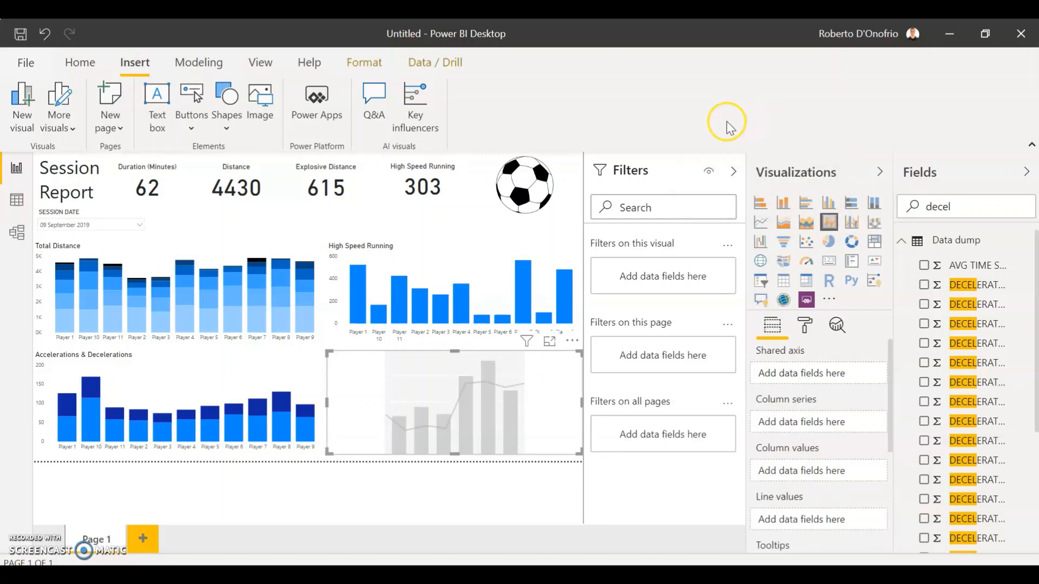
double_click(969, 206)
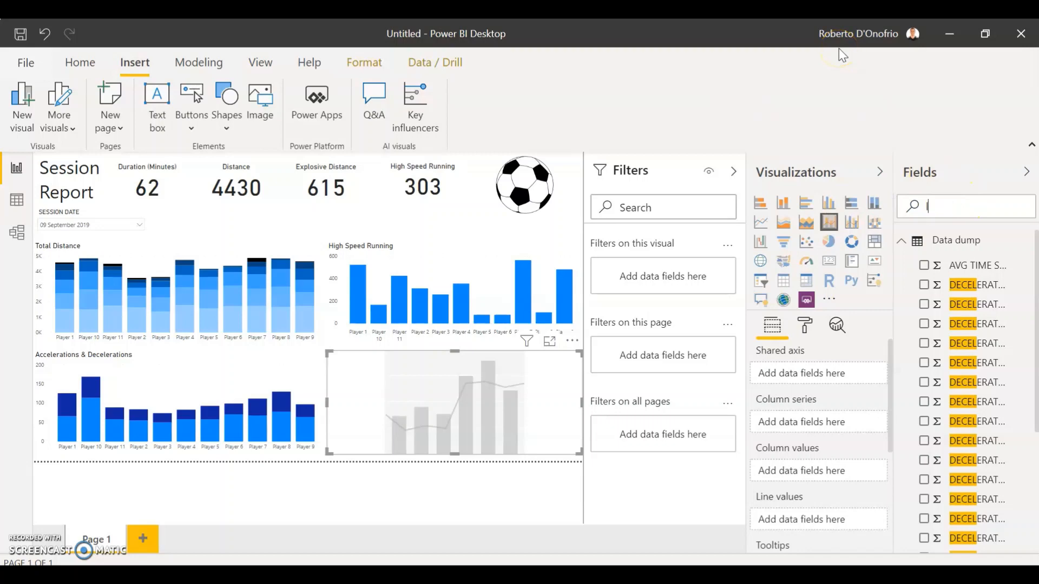
type("player")
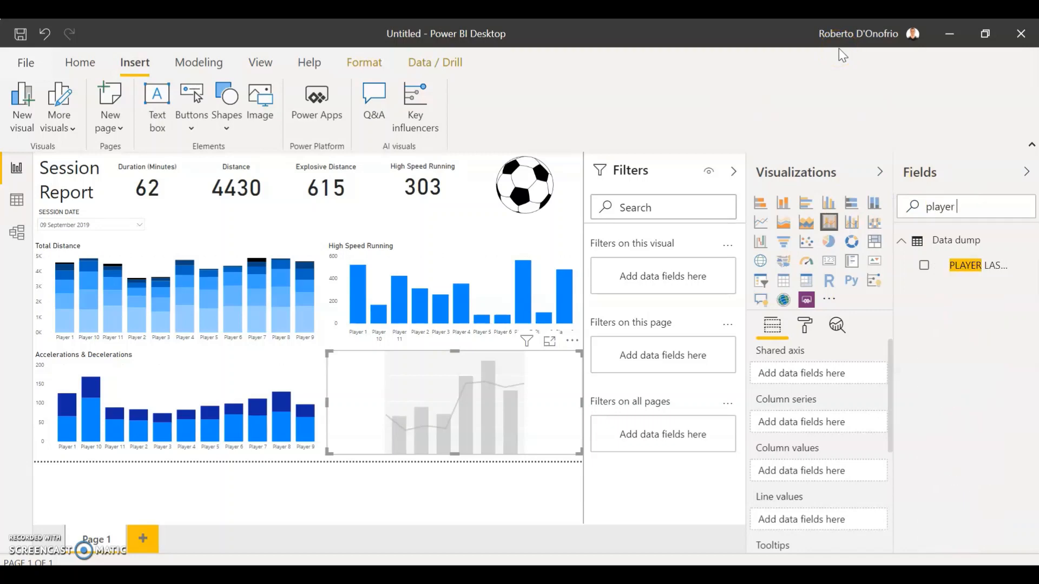
left_click_drag(960, 269, 828, 373)
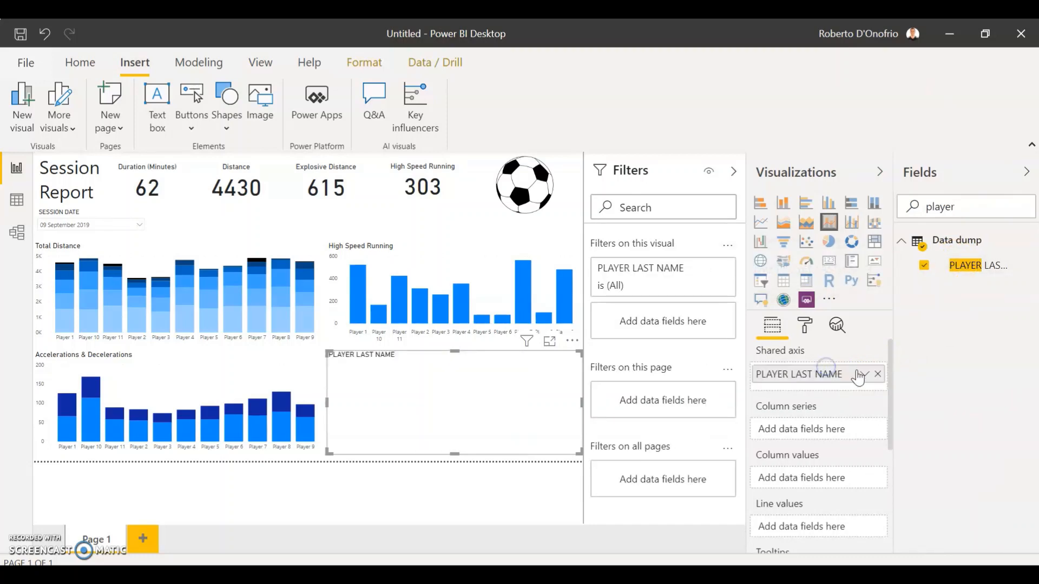
- Add SPRINTS as the column values and MAX SPEED as the line values of the new combo chart
double_click(968, 210)
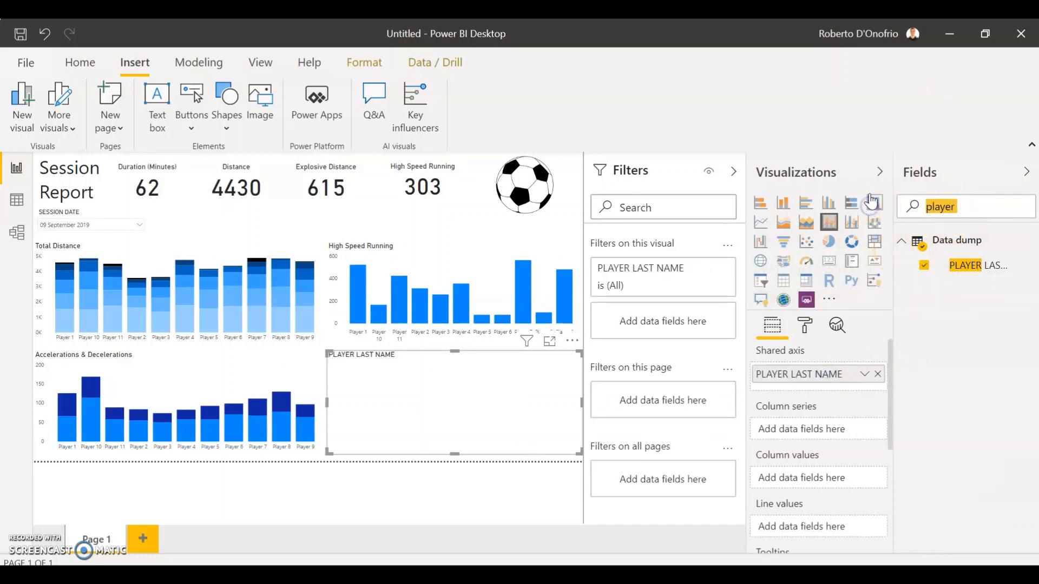
type("sprints")
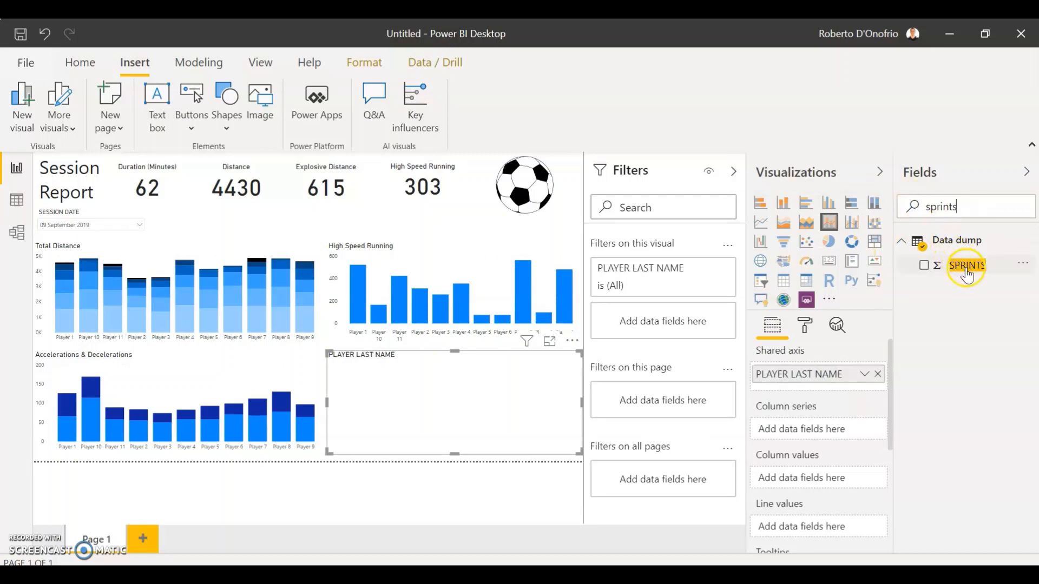
left_click_drag(967, 268, 828, 480)
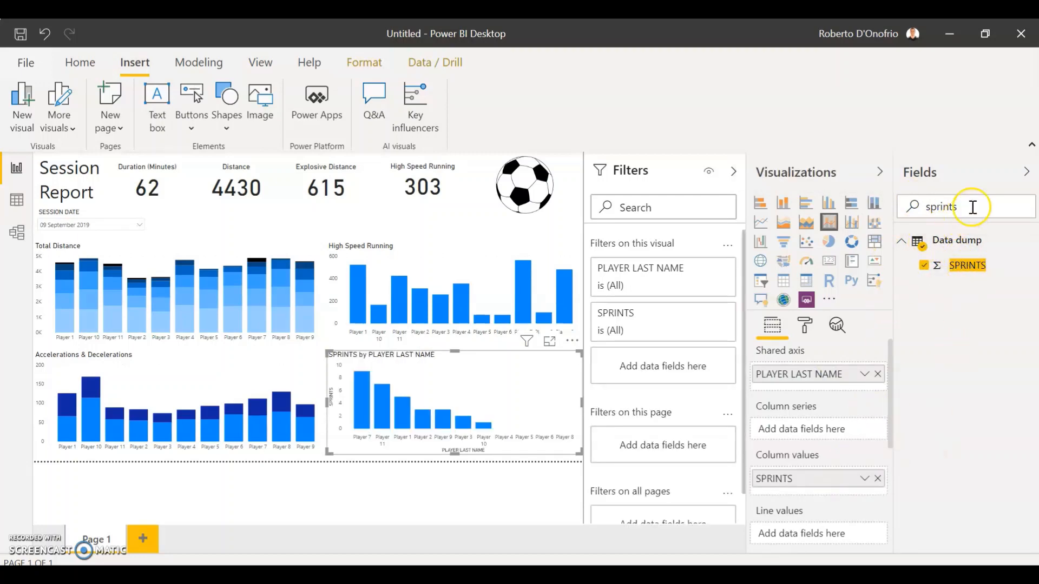
left_click_drag(973, 208, 913, 195)
type("max sp")
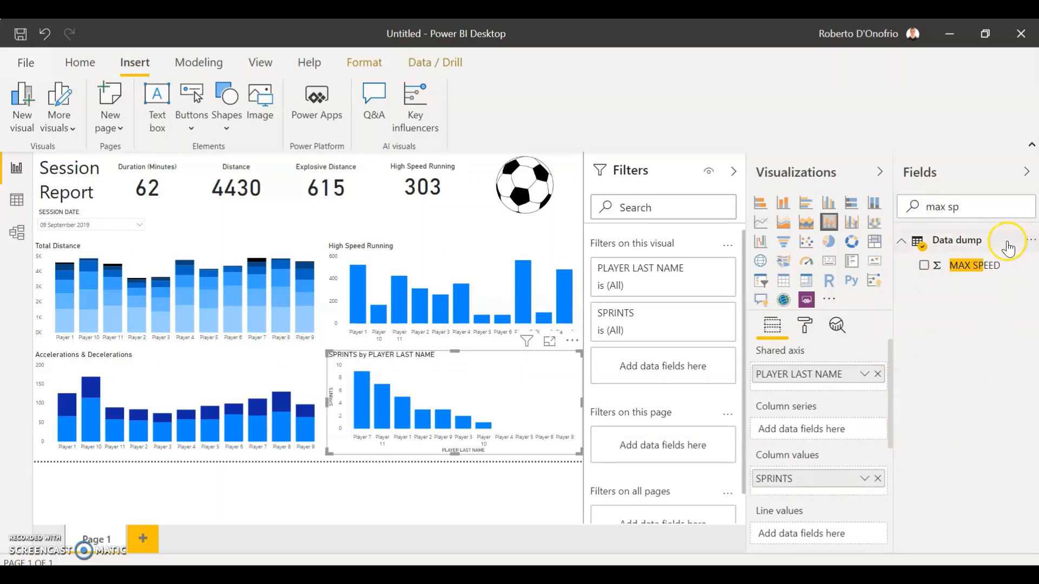
left_click_drag(977, 268, 828, 542)
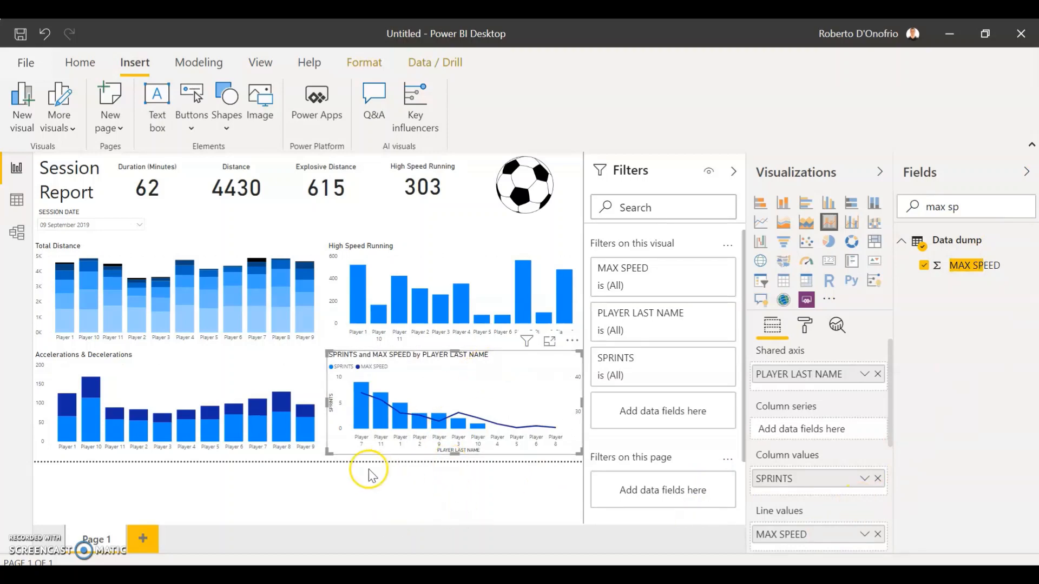
mouse_move(360, 430)
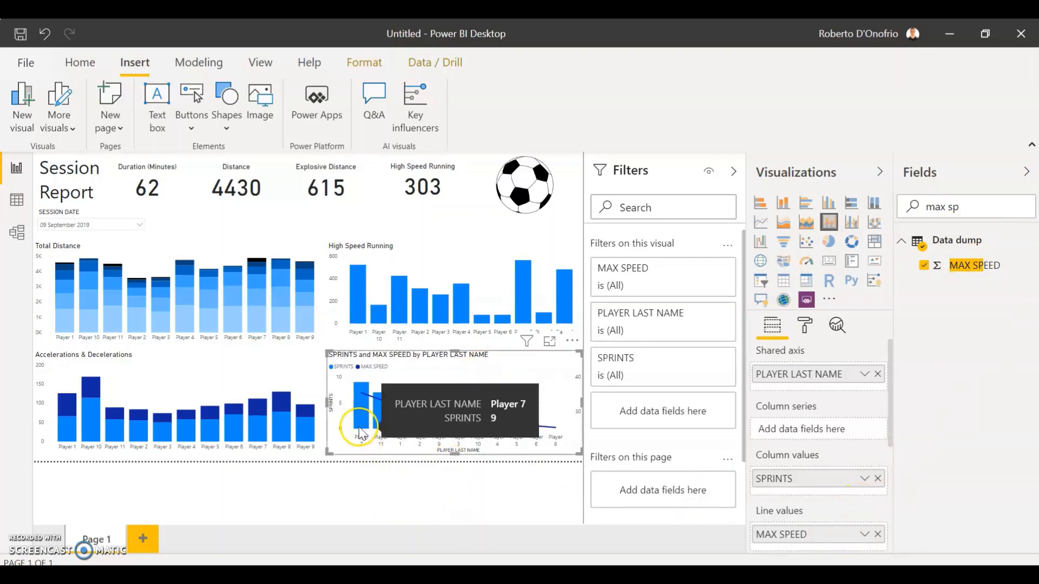
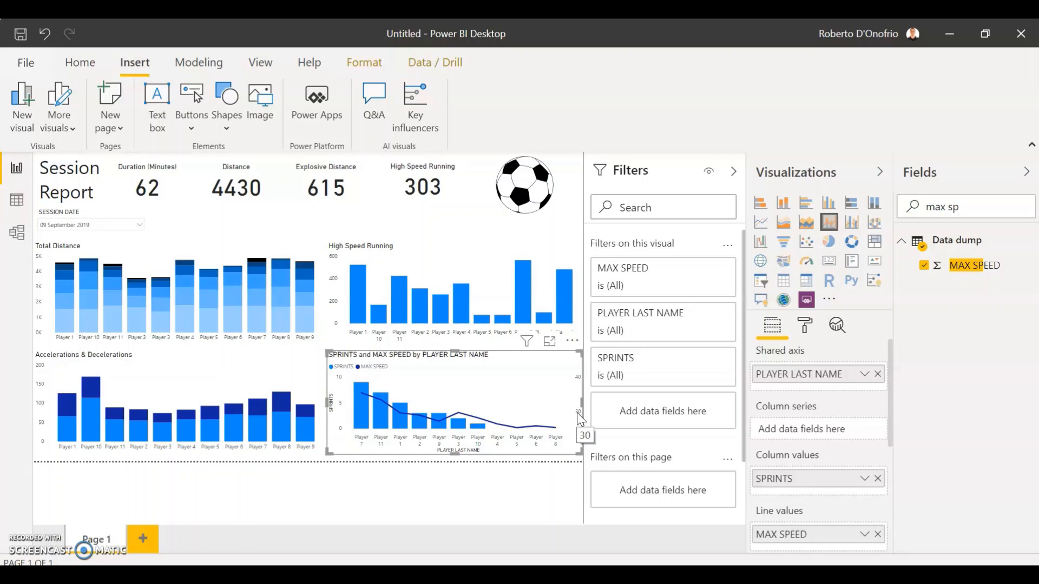
- Turn off the X axis title of the sprints and max speed chart
left_click(811, 327)
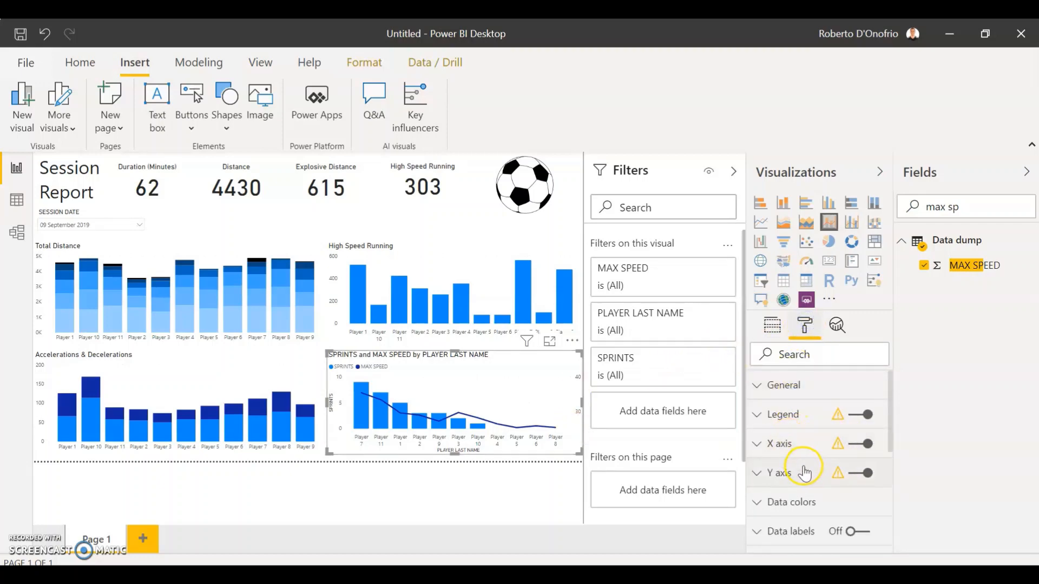
left_click(789, 442)
scroll(820, 474, "down", 2)
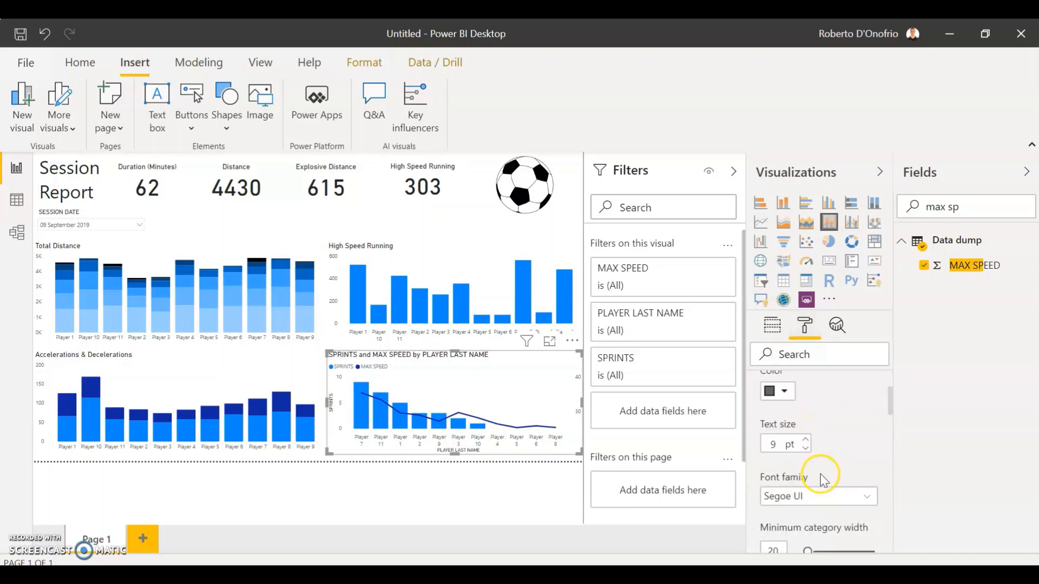
scroll(820, 474, "down", 5)
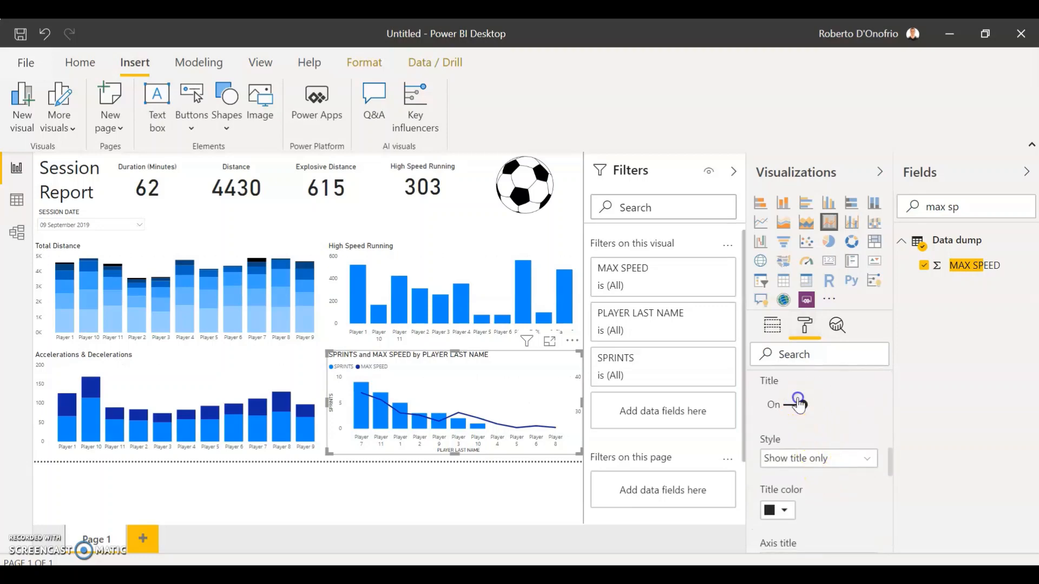
left_click(799, 404)
scroll(816, 423, "up", 5)
left_click(786, 442)
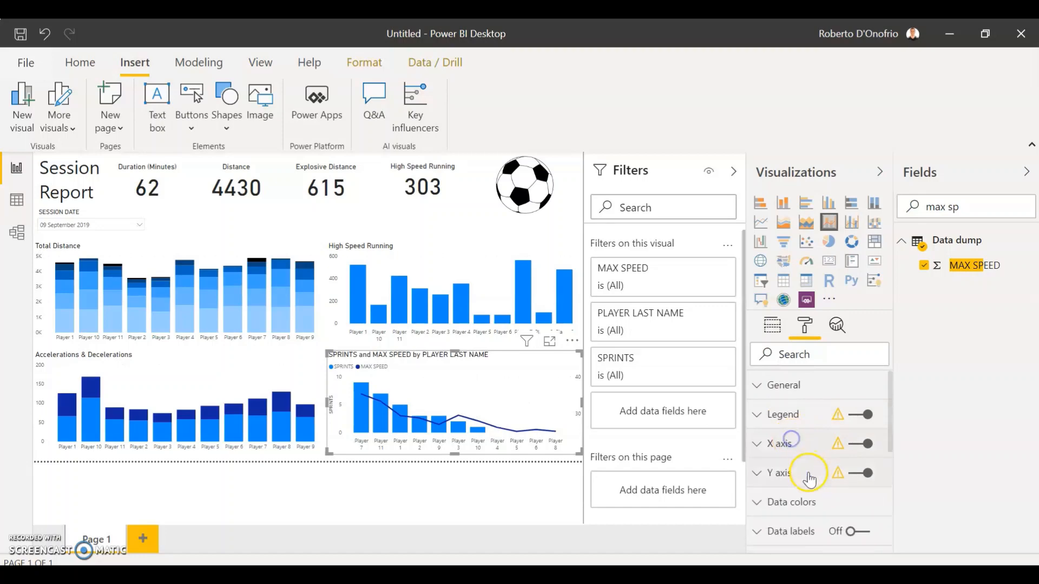
- Turn off the column Y axis title and the legend of the sprints and max speed chart
left_click(809, 475)
scroll(810, 474, "down", 5)
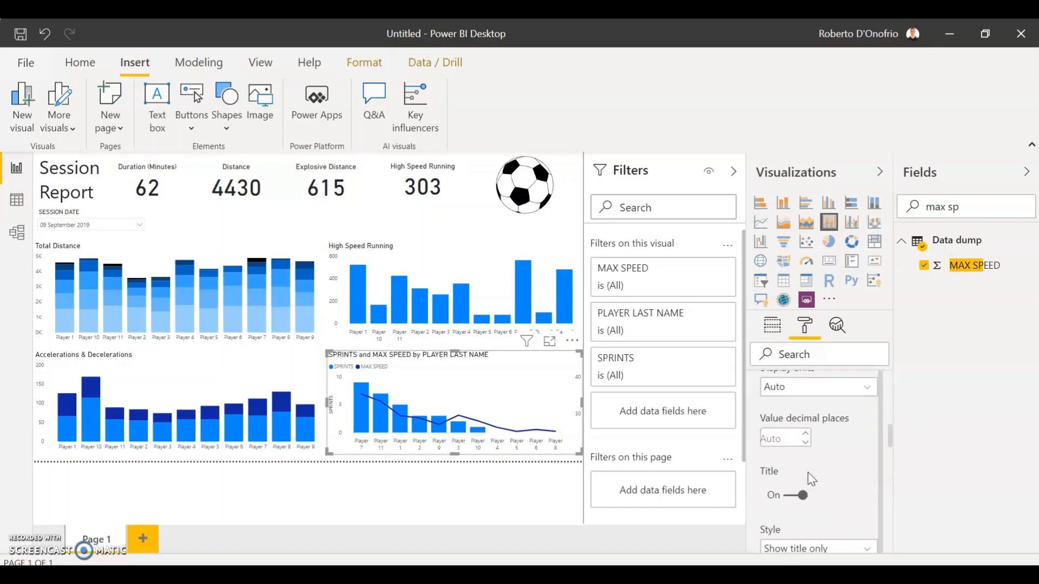
left_click(801, 494)
scroll(824, 477, "up", 5)
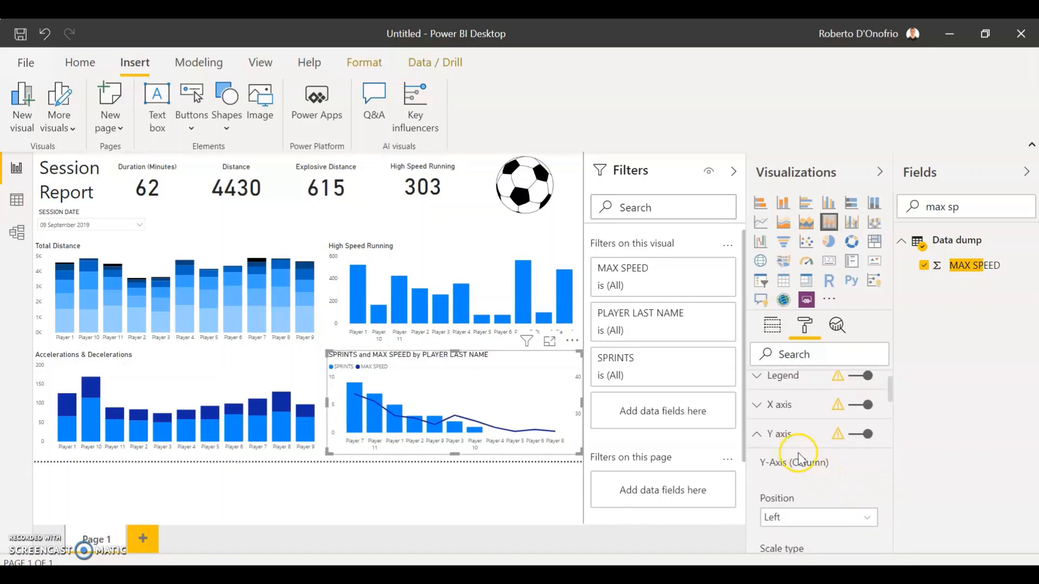
left_click(791, 434)
scroll(787, 439, "up", 2)
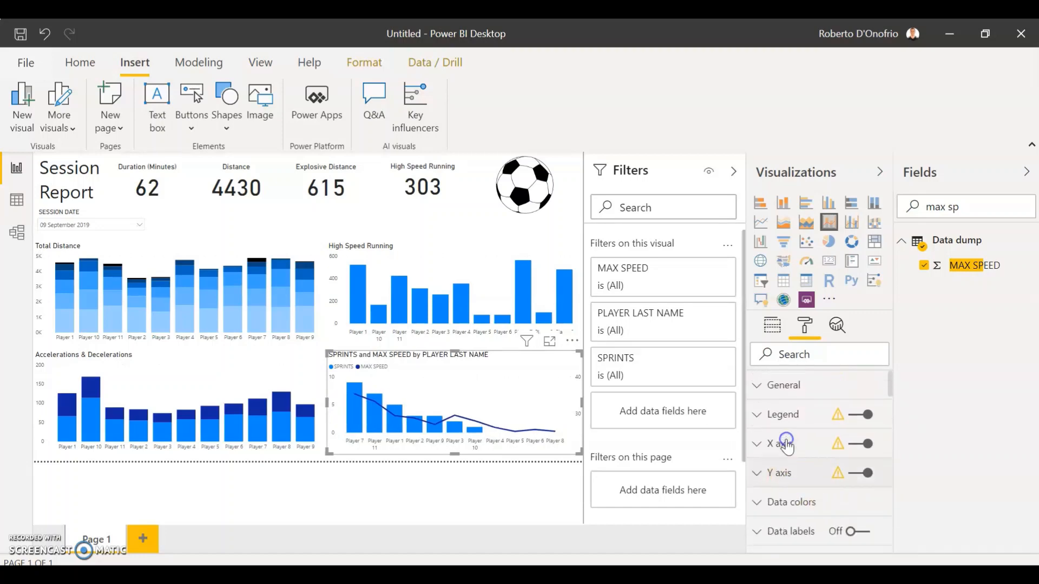
left_click(861, 417)
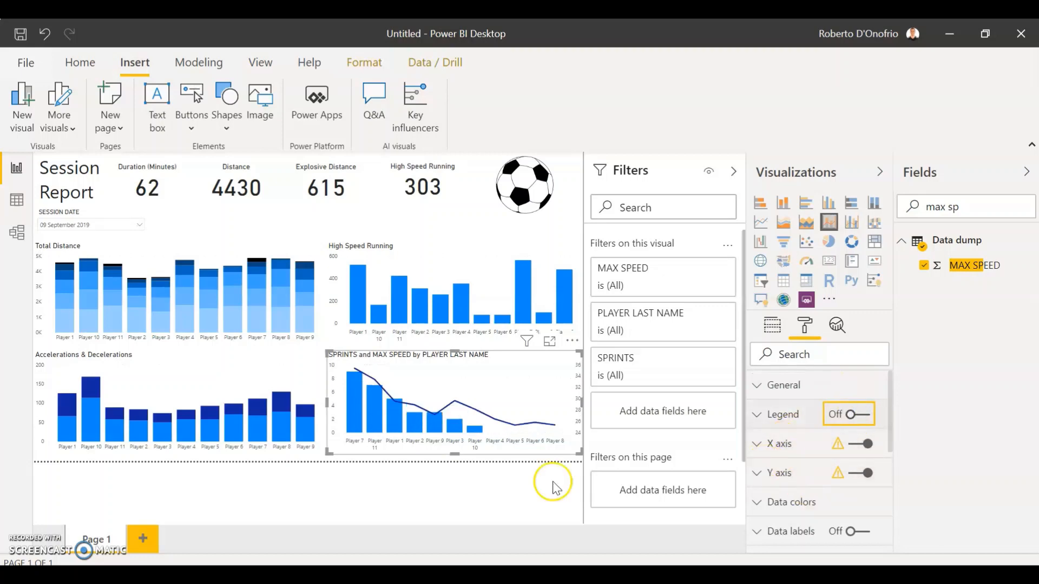
left_click(425, 507)
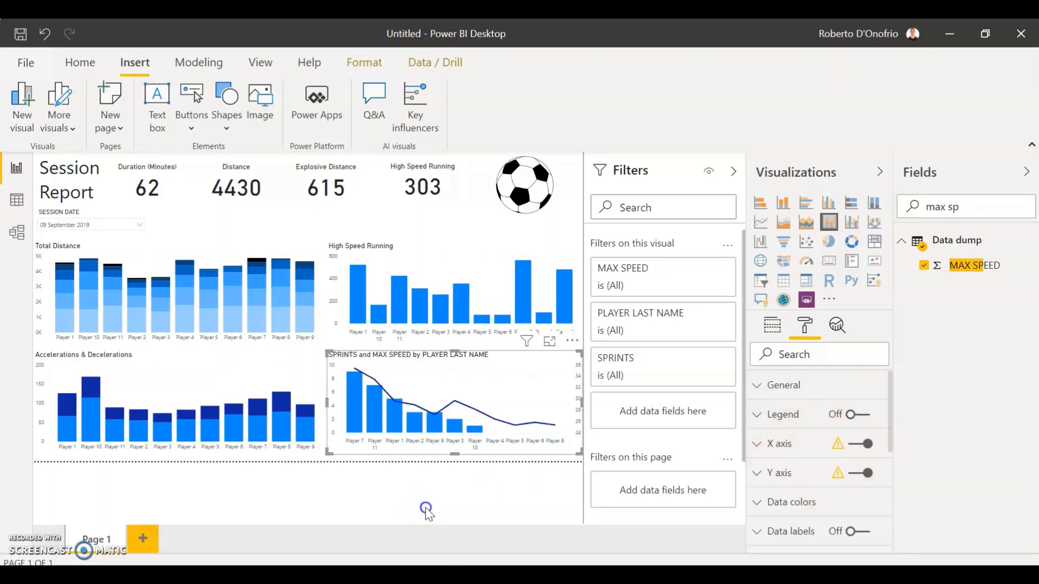
- Change the combo chart's title text to "Sprints & Max Speed"
scroll(790, 470, "down", 4)
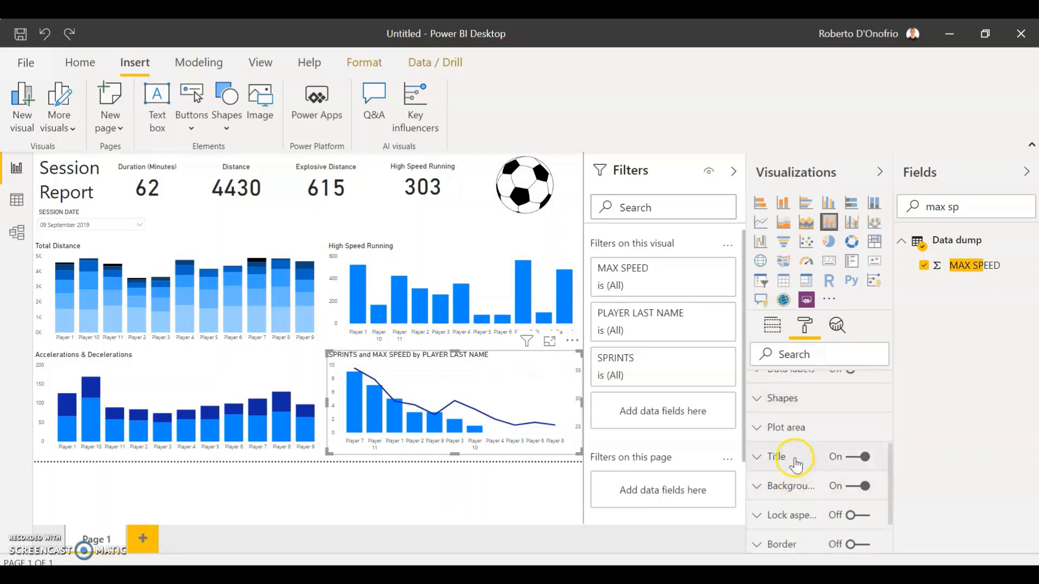
left_click(796, 460)
left_click_drag(763, 509, 963, 436)
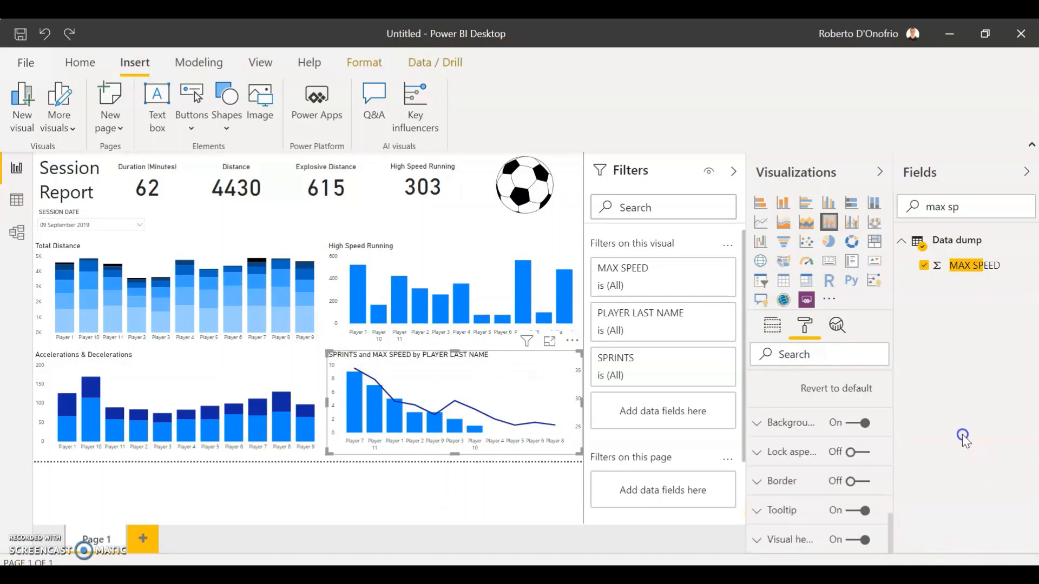
scroll(875, 453, "up", 5)
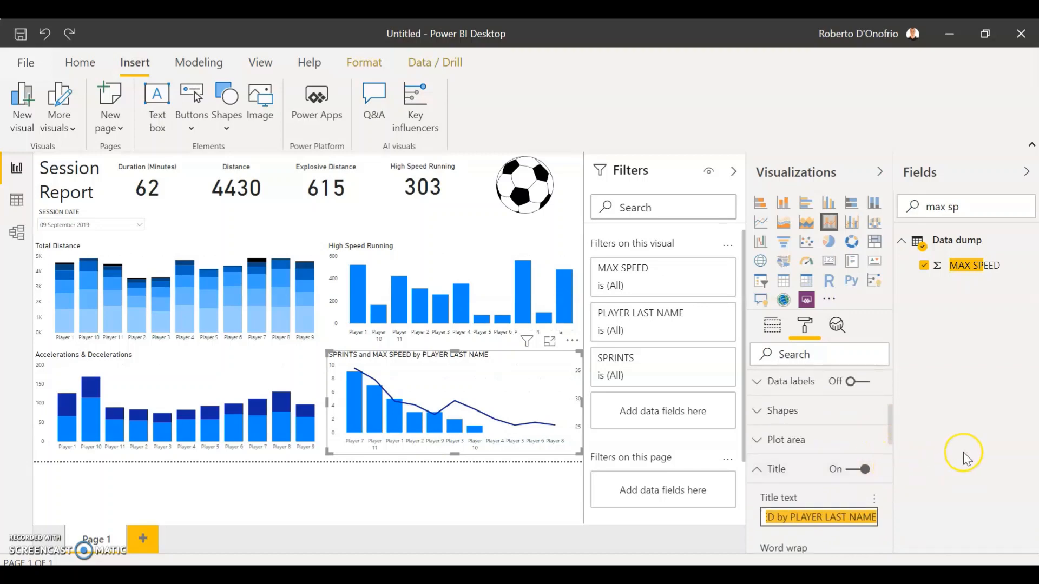
type("Sprints & Max Speed")
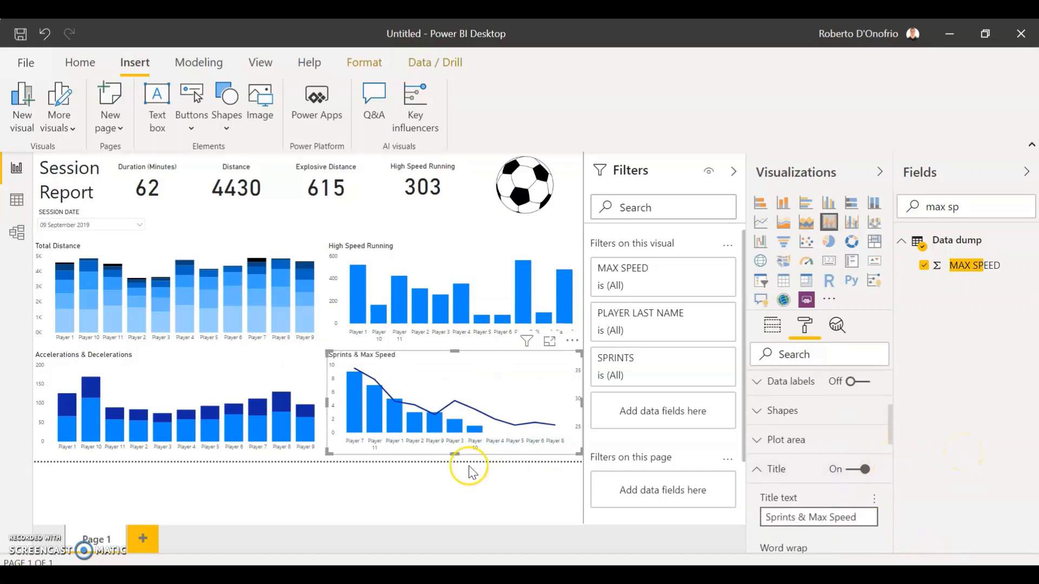
left_click(447, 494)
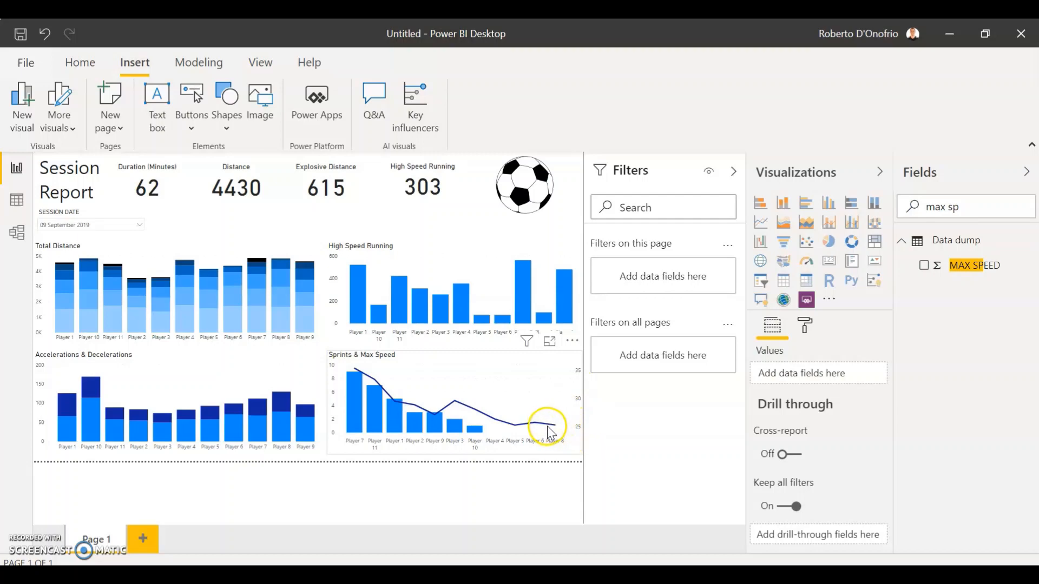
- Set the start of the line Y axis of the sprints and max speed chart to 0
mouse_move(552, 432)
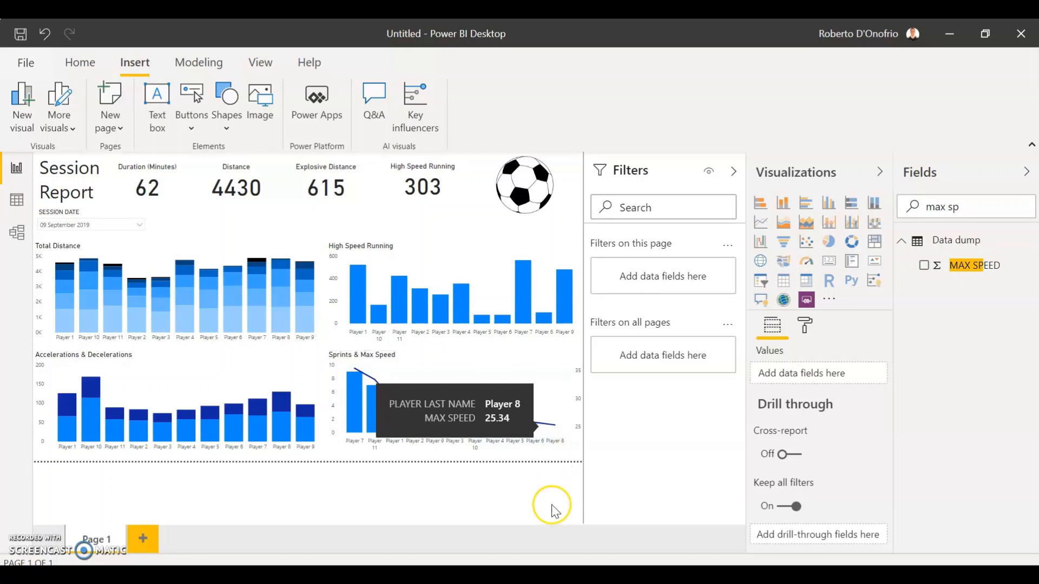
left_click(520, 360)
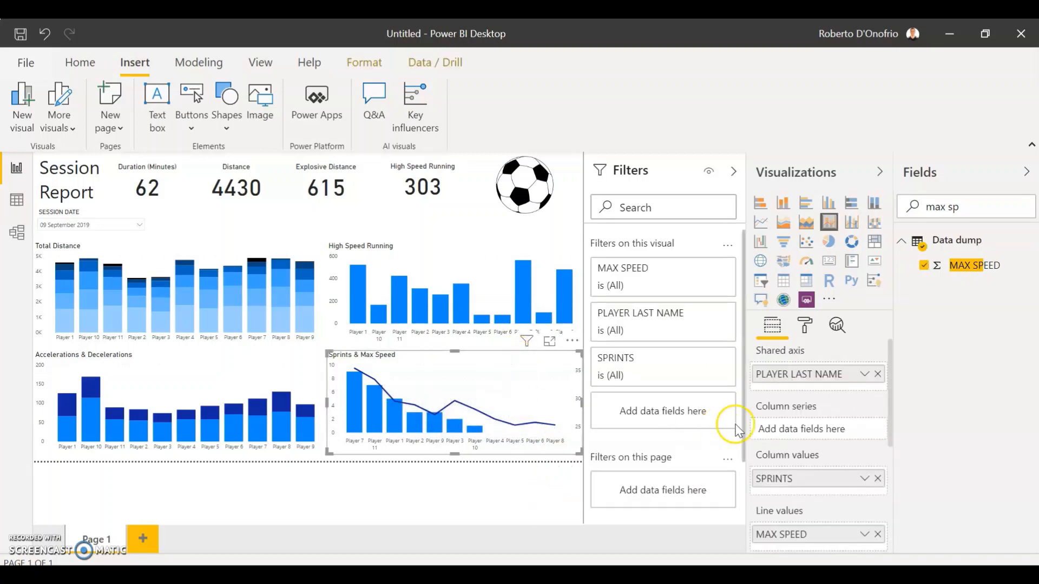
left_click(804, 325)
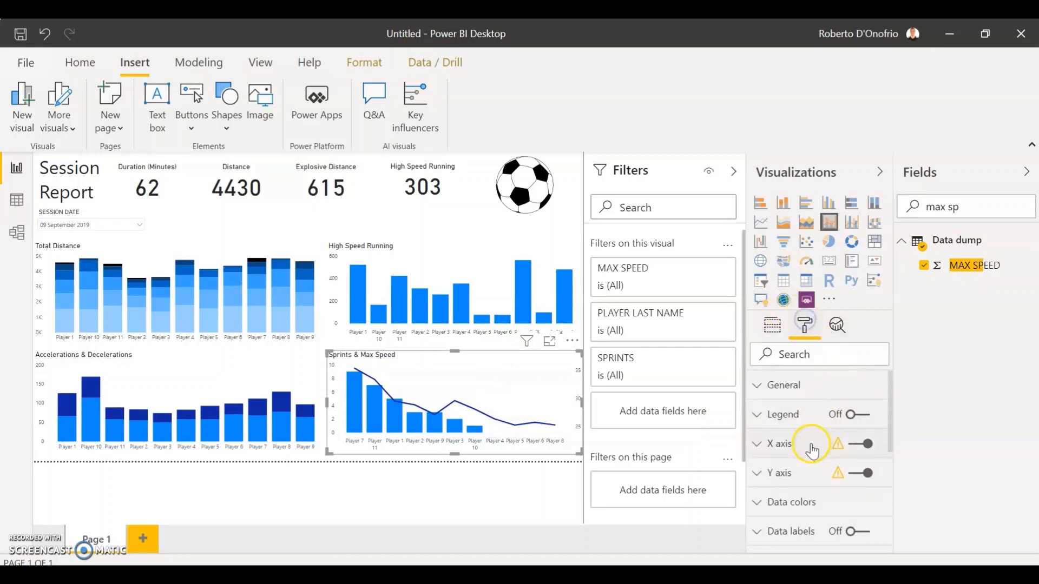
scroll(812, 453, "down", 3)
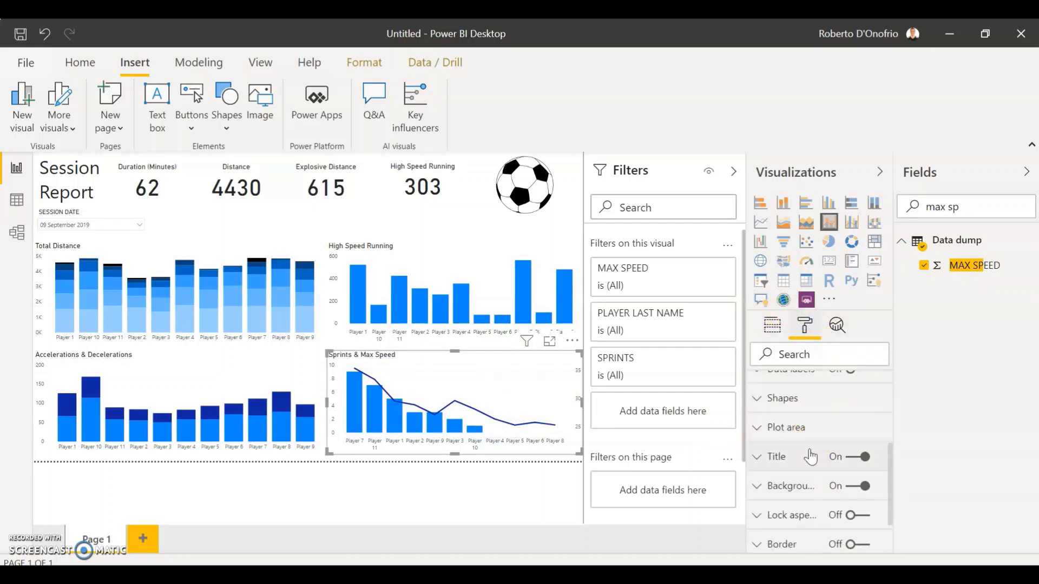
scroll(811, 457, "up", 3)
left_click(791, 472)
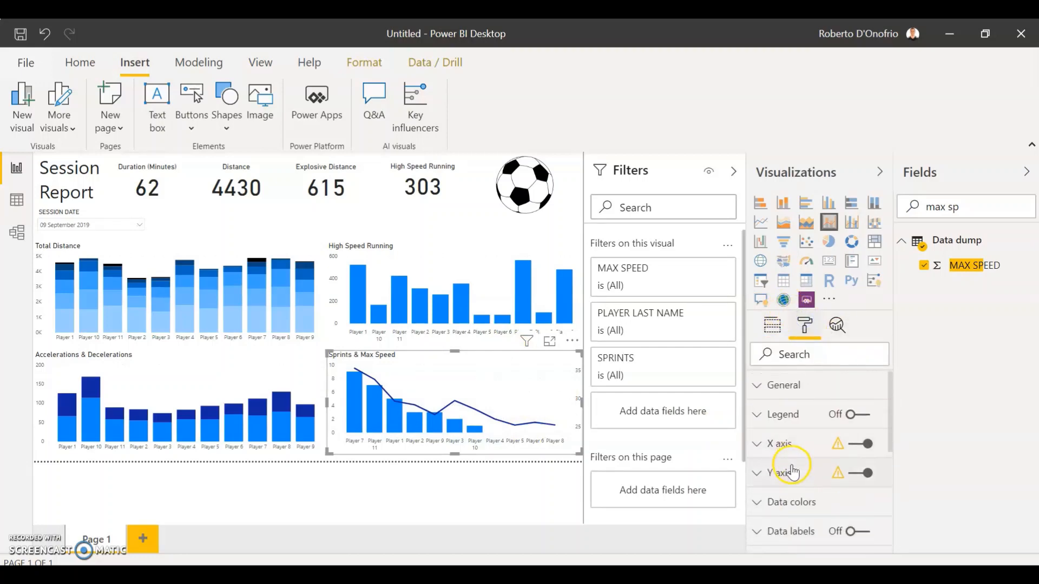
scroll(818, 490, "down", 5)
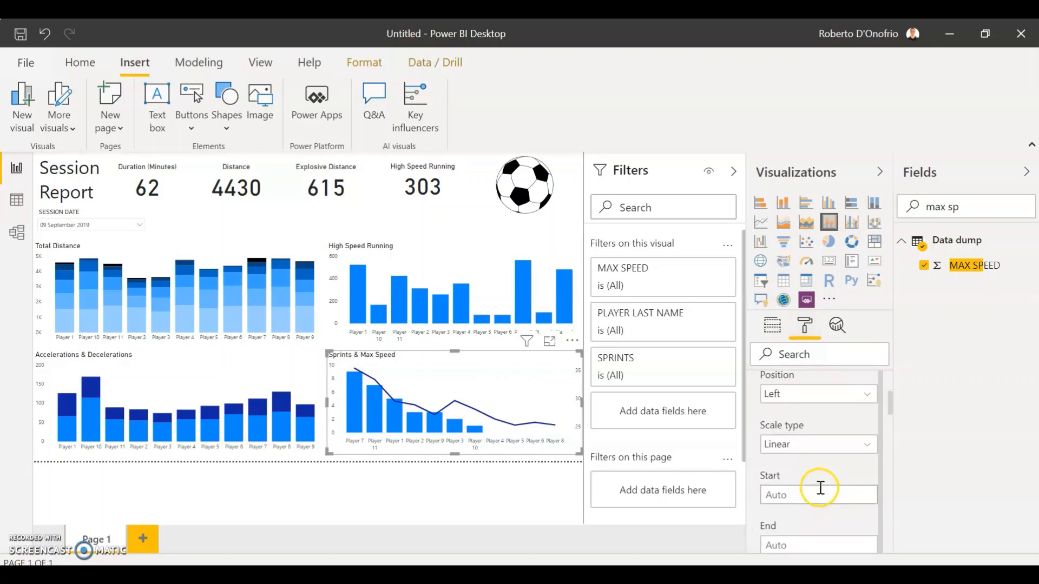
scroll(823, 487, "down", 3)
scroll(833, 449, "up", 6)
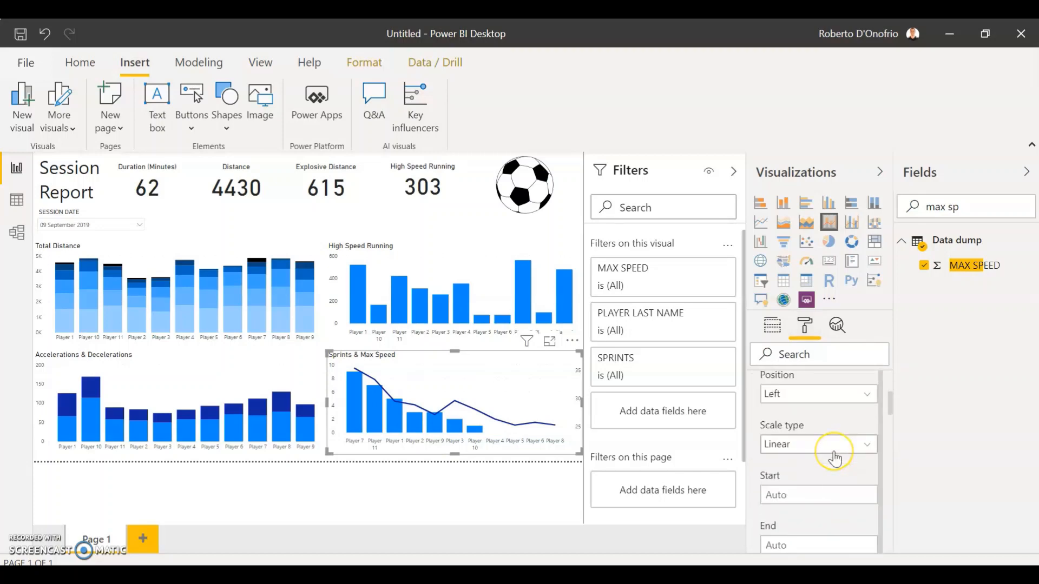
scroll(814, 465, "up", 3)
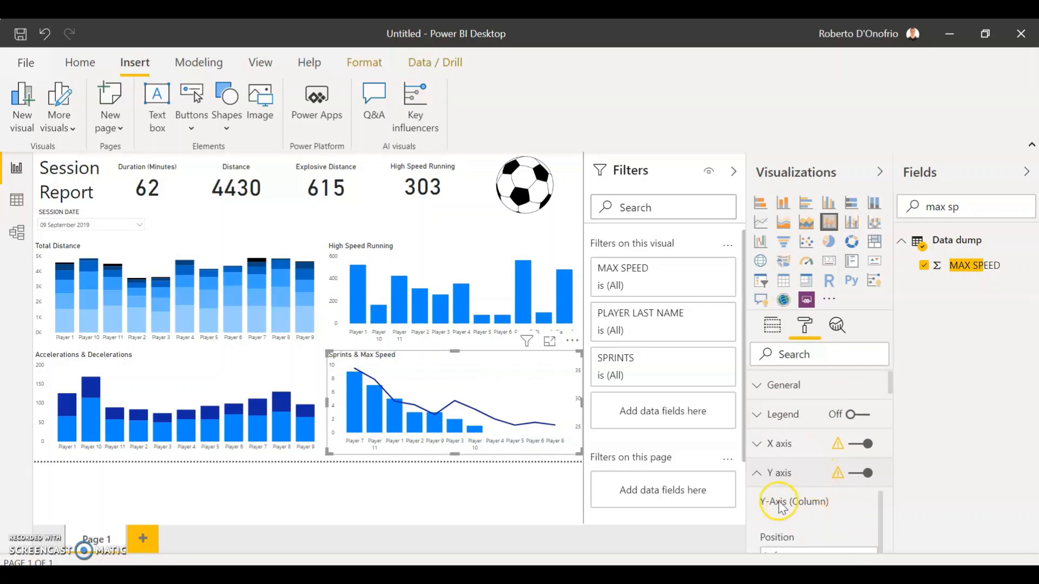
scroll(801, 512, "down", 5)
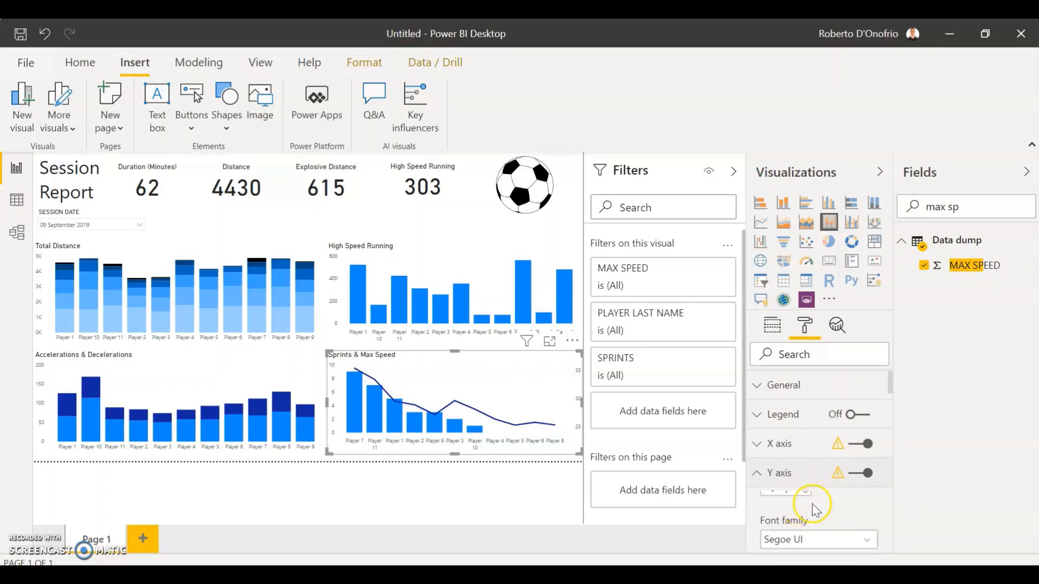
scroll(849, 442, "down", 8)
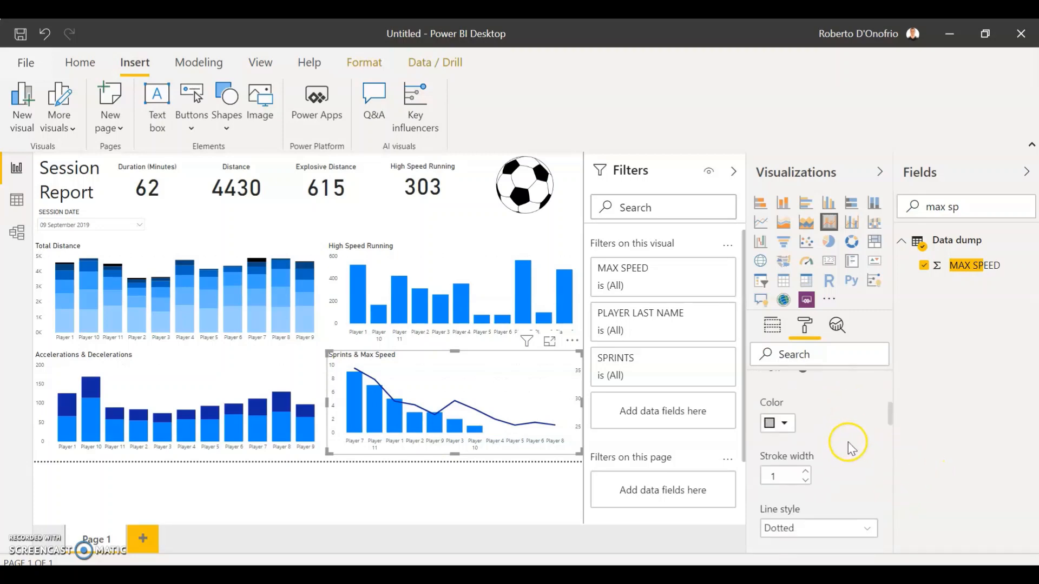
scroll(842, 449, "up", 2)
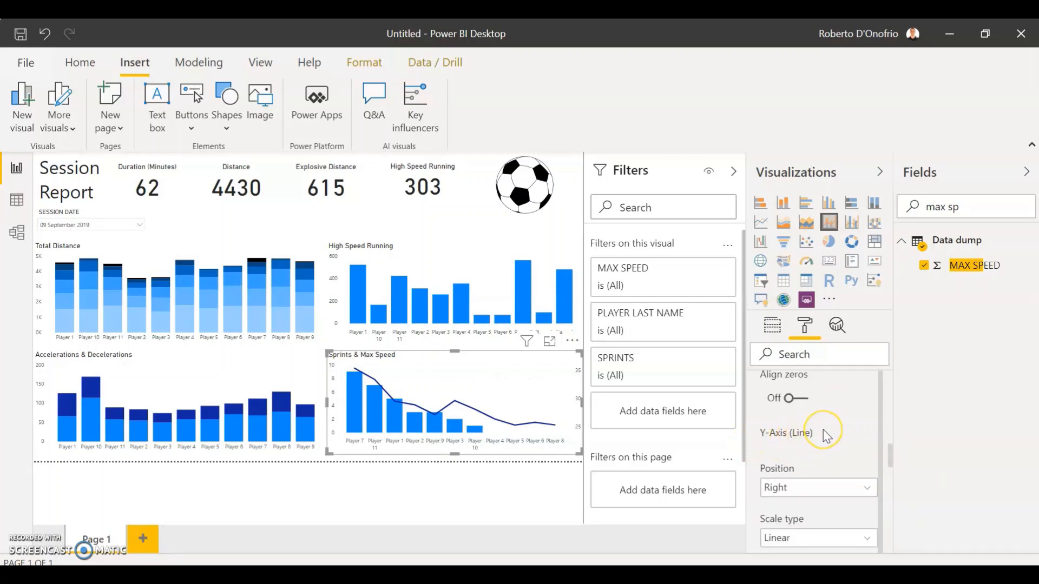
scroll(823, 429, "down", 4)
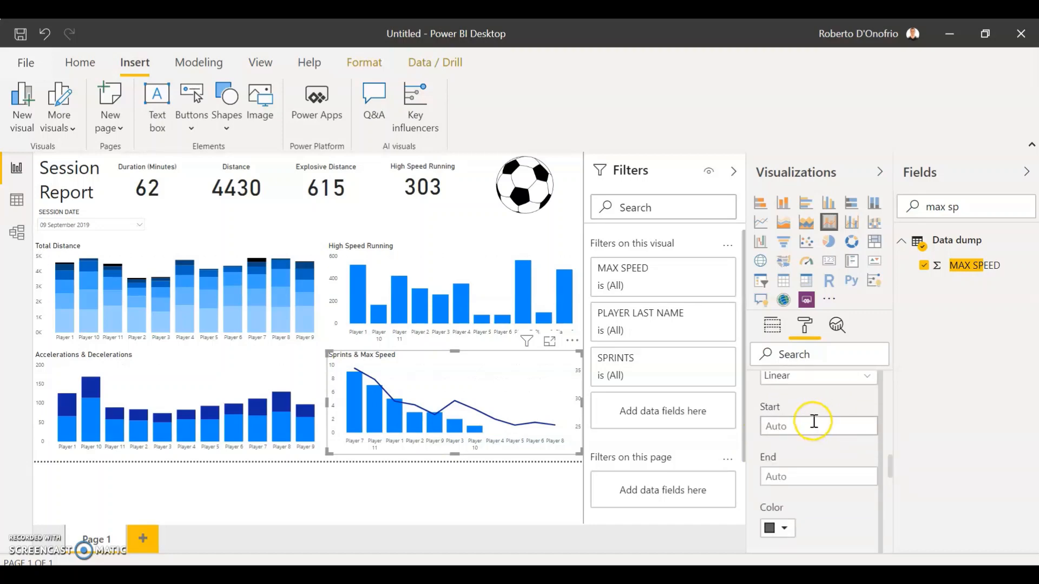
scroll(814, 421, "up", 2)
scroll(813, 421, "down", 2)
left_click(802, 427)
key("Return")
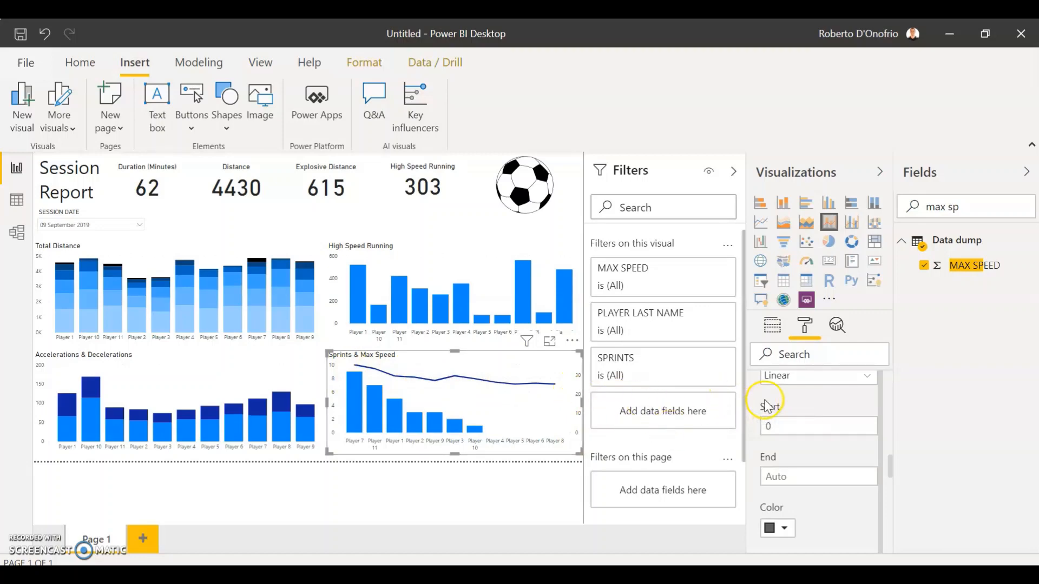
scroll(768, 405, "up", 10)
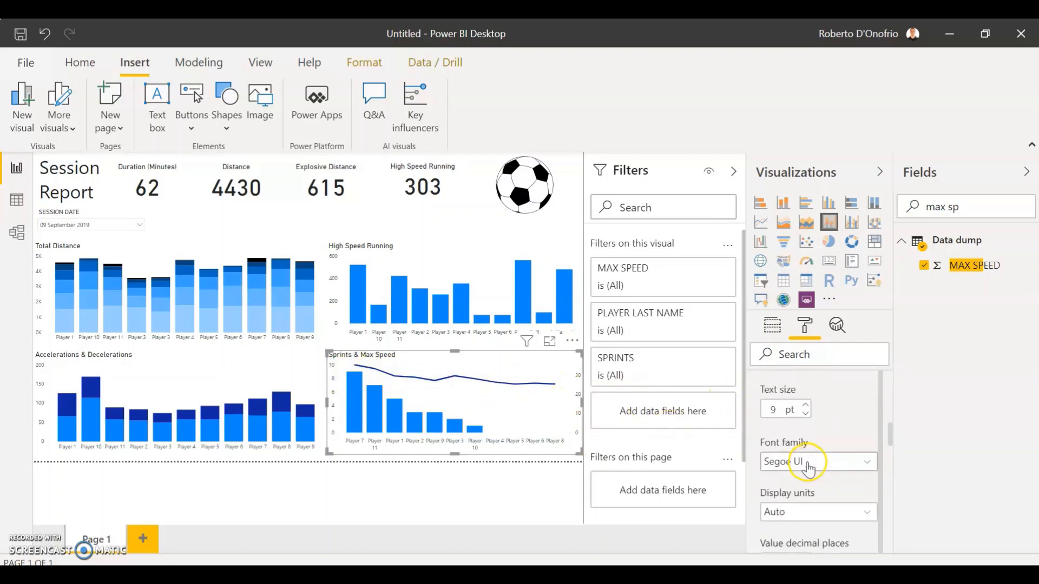
scroll(809, 468, "up", 10)
left_click(802, 475)
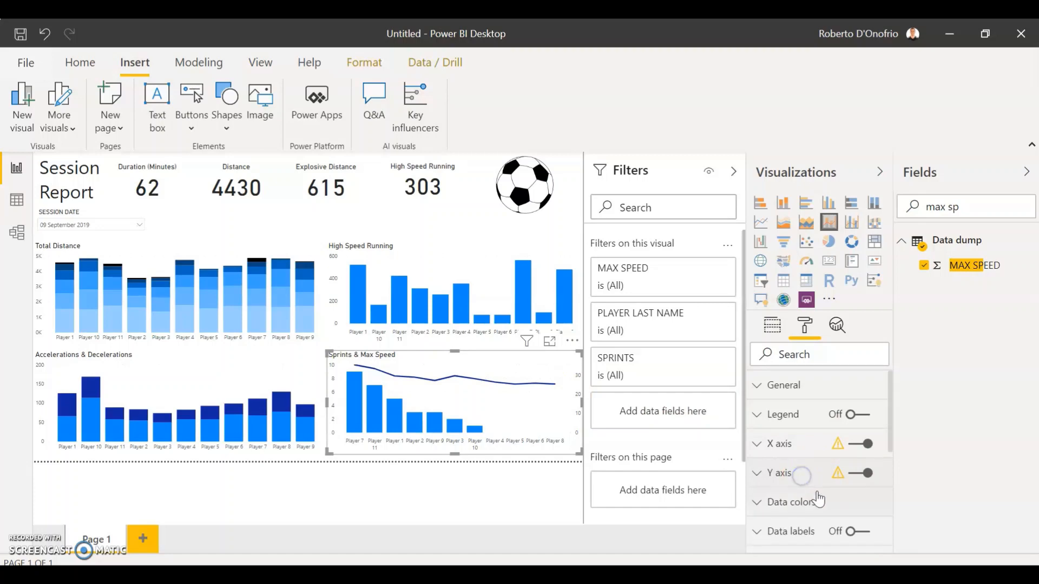
- Make the max speed line stepped and set its line style to Dashed
scroll(817, 497, "down", 3)
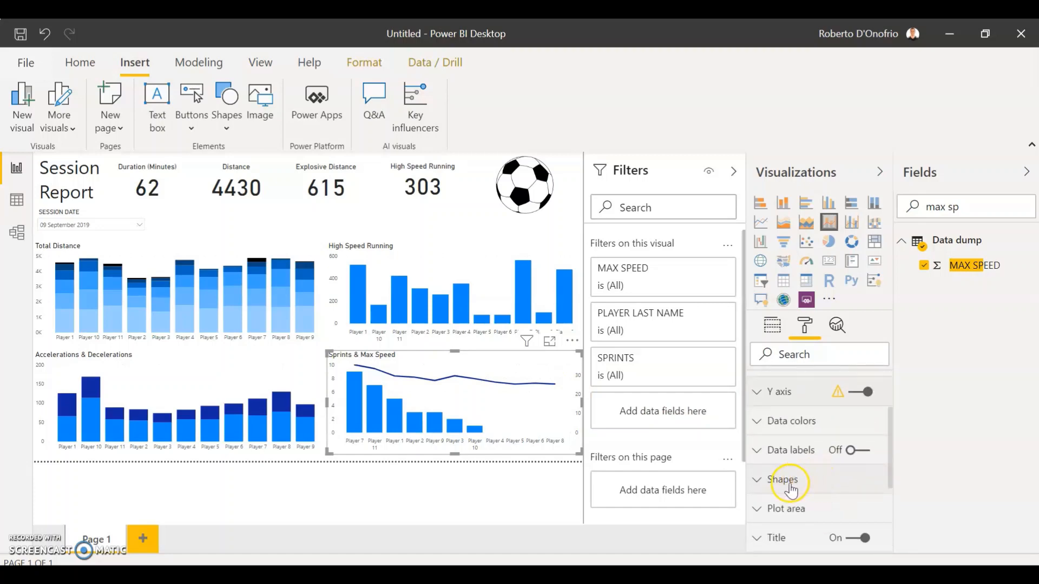
left_click(790, 481)
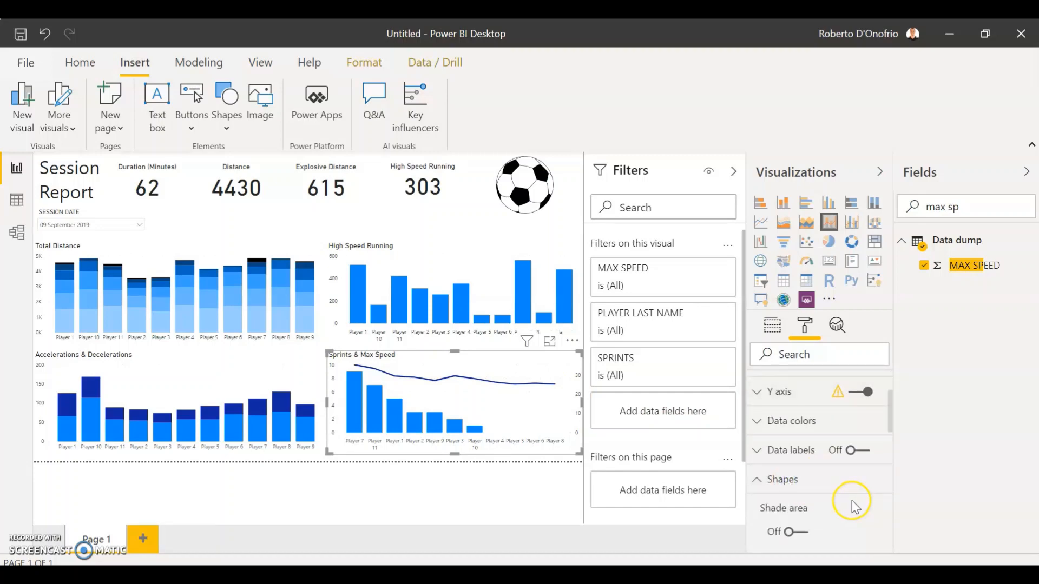
scroll(853, 503, "down", 3)
scroll(851, 501, "down", 8)
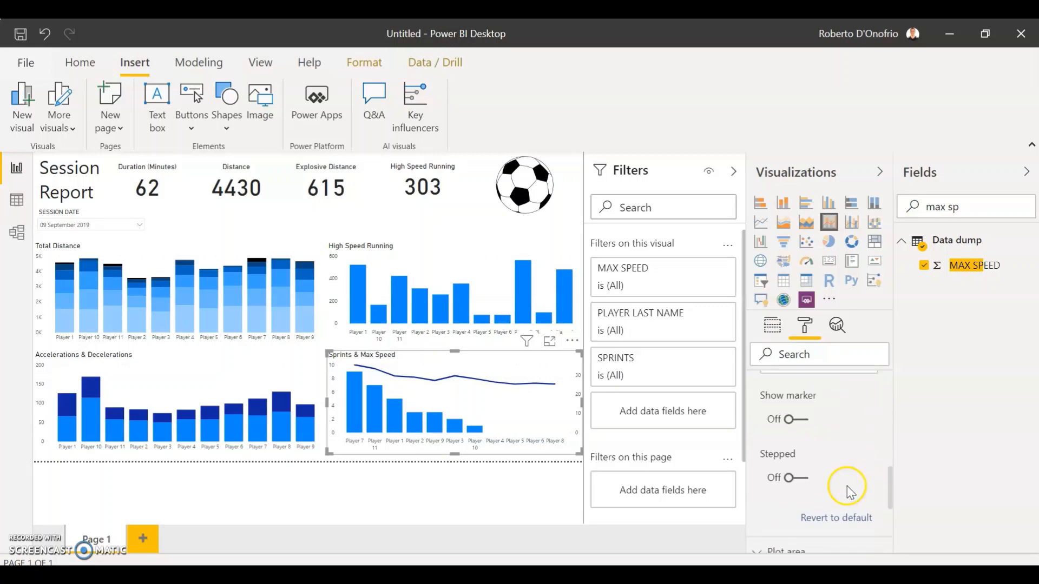
left_click(788, 477)
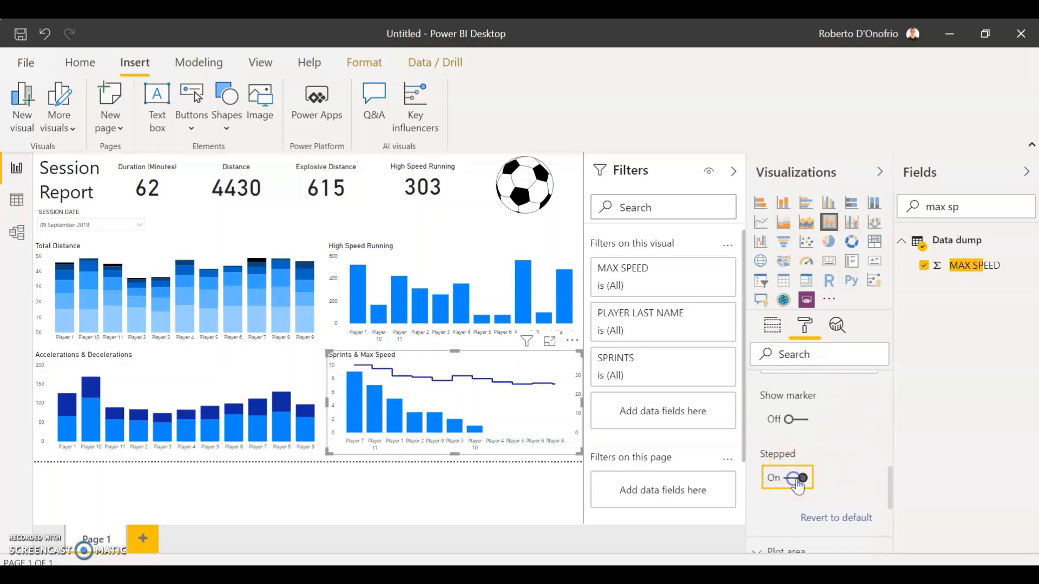
scroll(828, 476, "up", 3)
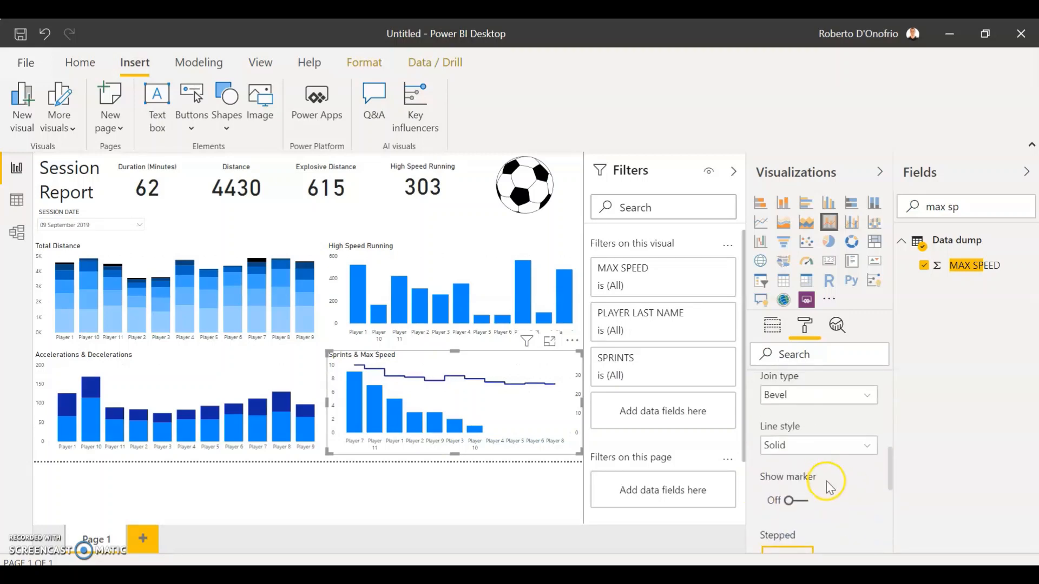
left_click(821, 448)
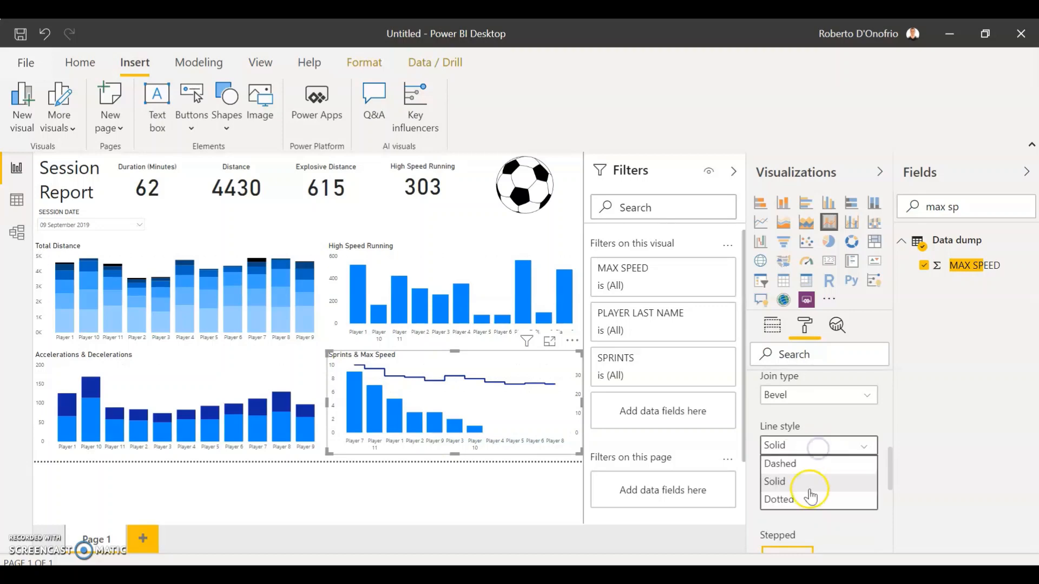
left_click(795, 464)
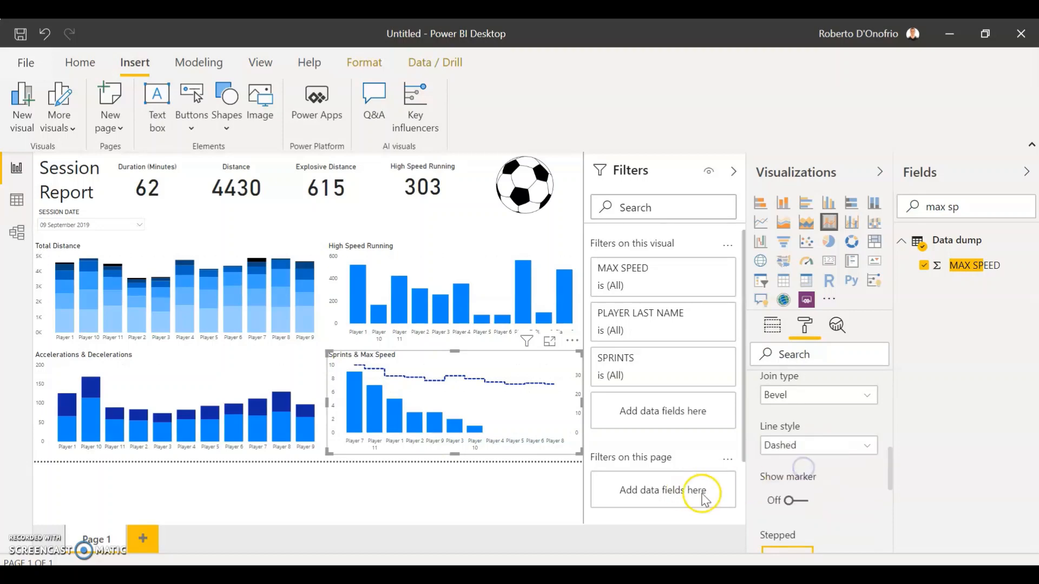
left_click(544, 511)
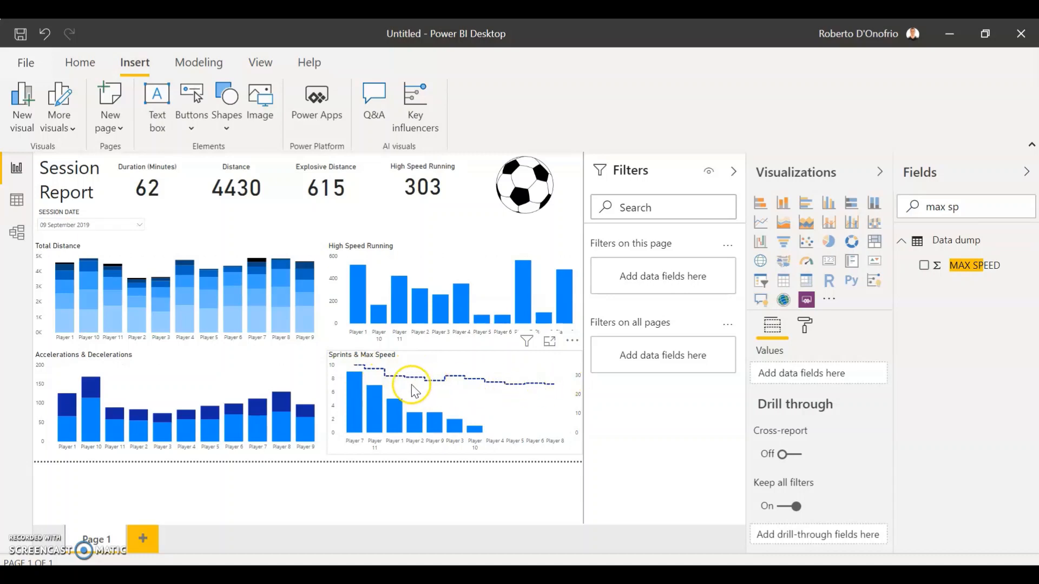
- Sort the sprints and max speed chart by PLAYER LAST NAME in ascending order
left_click(478, 356)
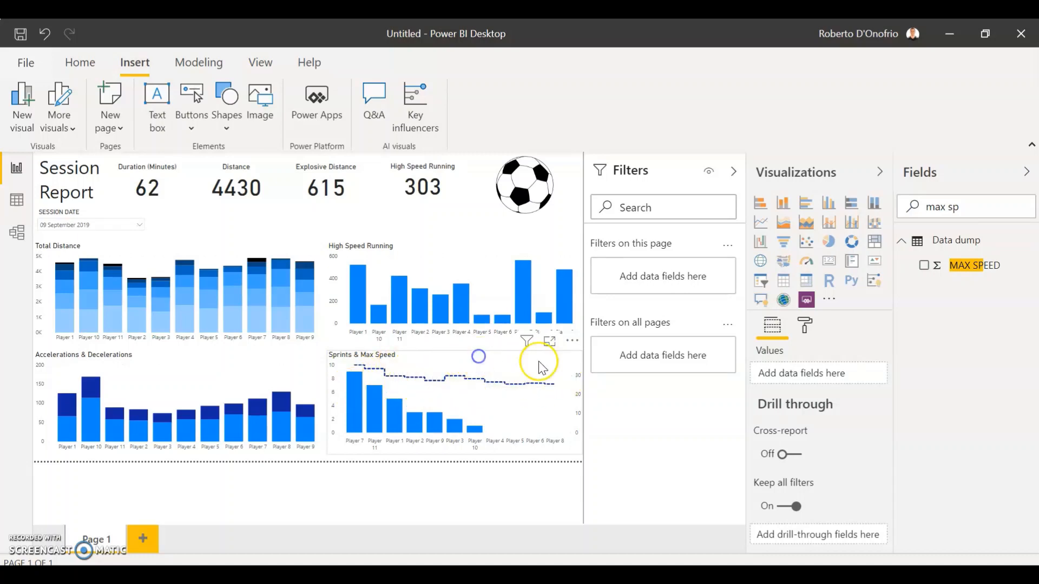
left_click(572, 340)
mouse_move(631, 472)
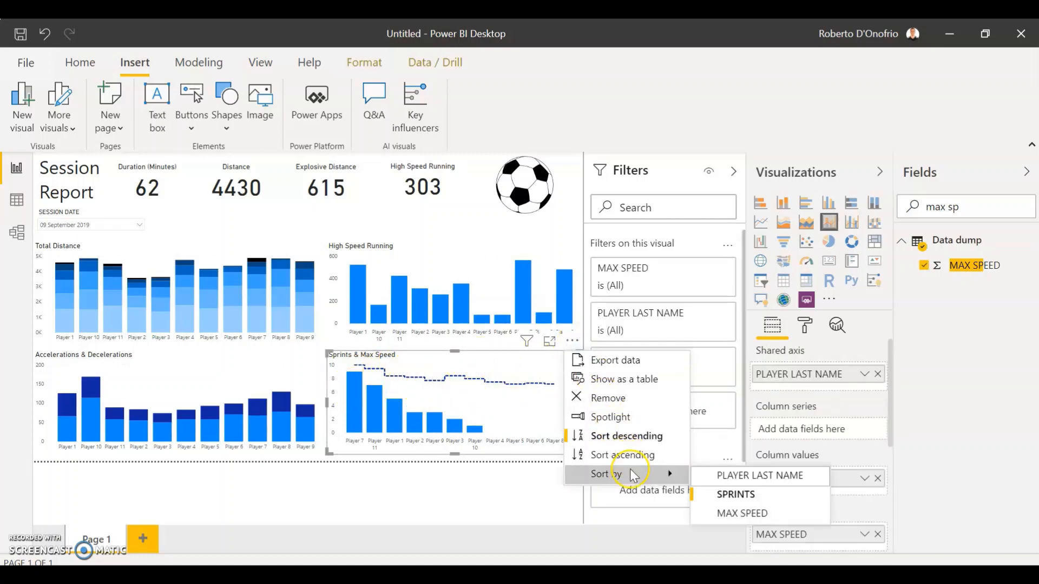
left_click(704, 474)
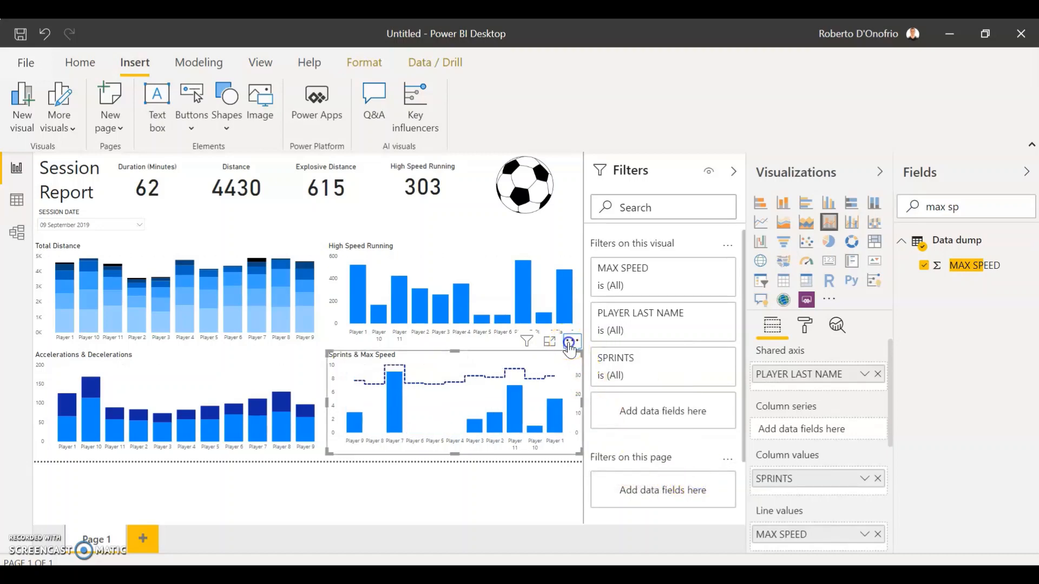
left_click(571, 340)
left_click(618, 439)
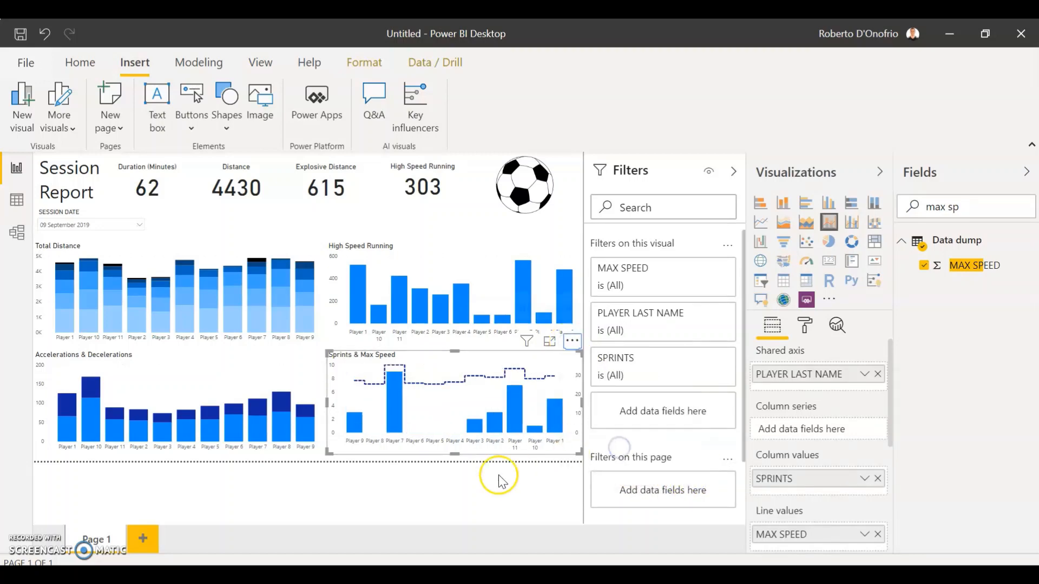
left_click(459, 498)
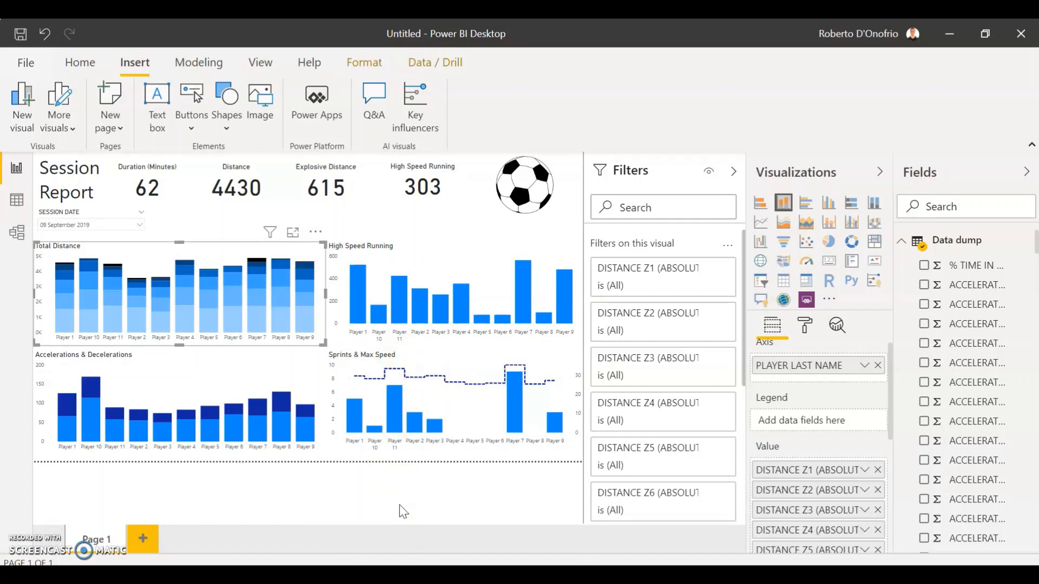
- Change the default data color of the High Speed Running chart to the orange theme color
left_click(452, 249)
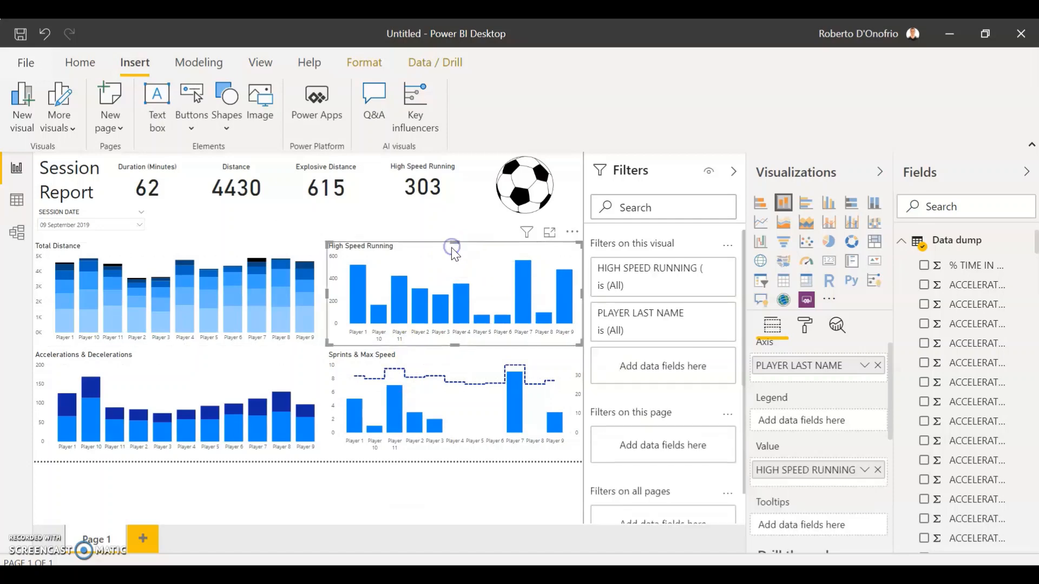
left_click(806, 328)
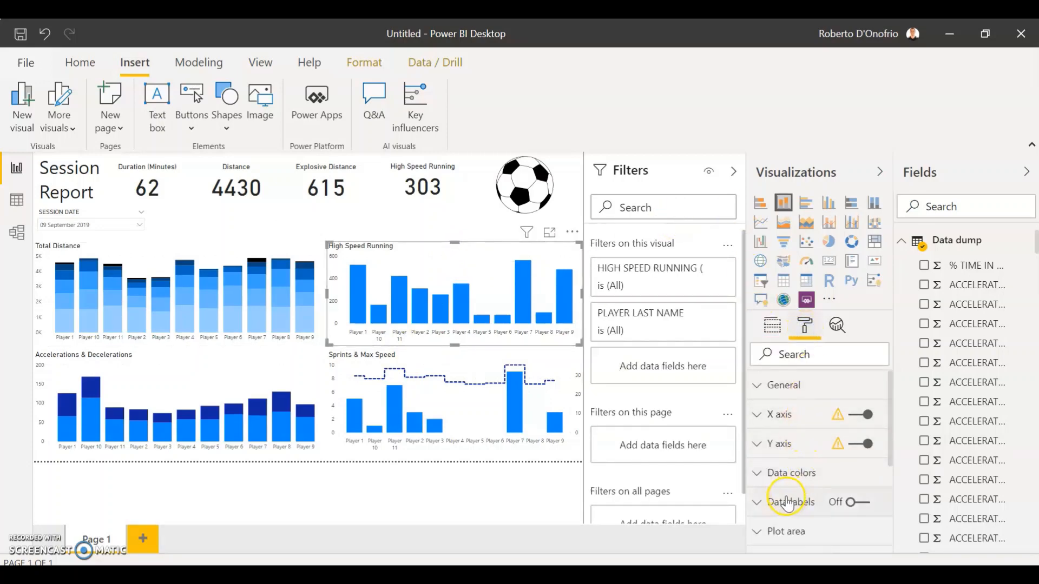
scroll(788, 503, "down", 2)
left_click(800, 401)
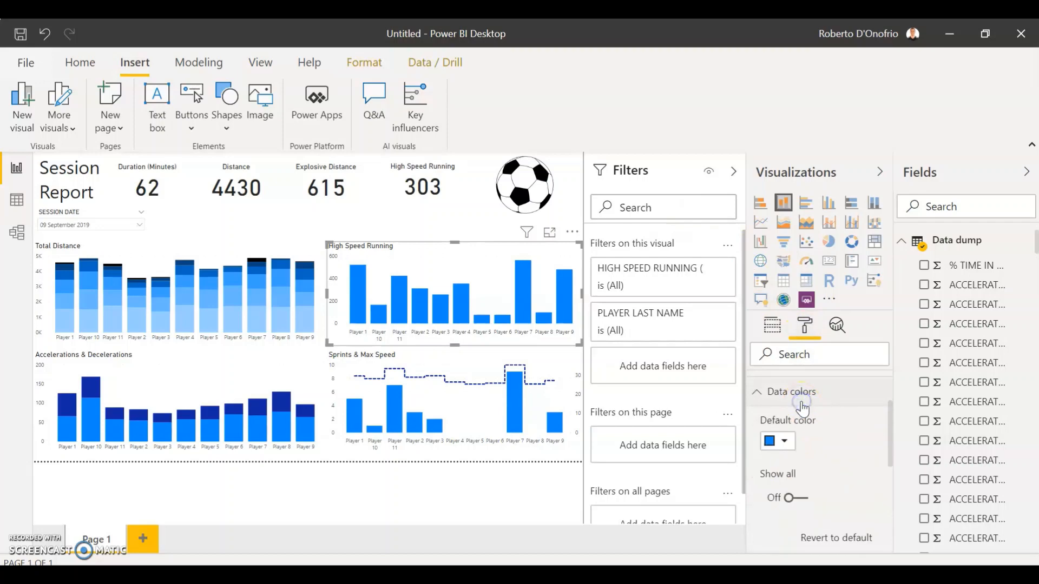
left_click(785, 441)
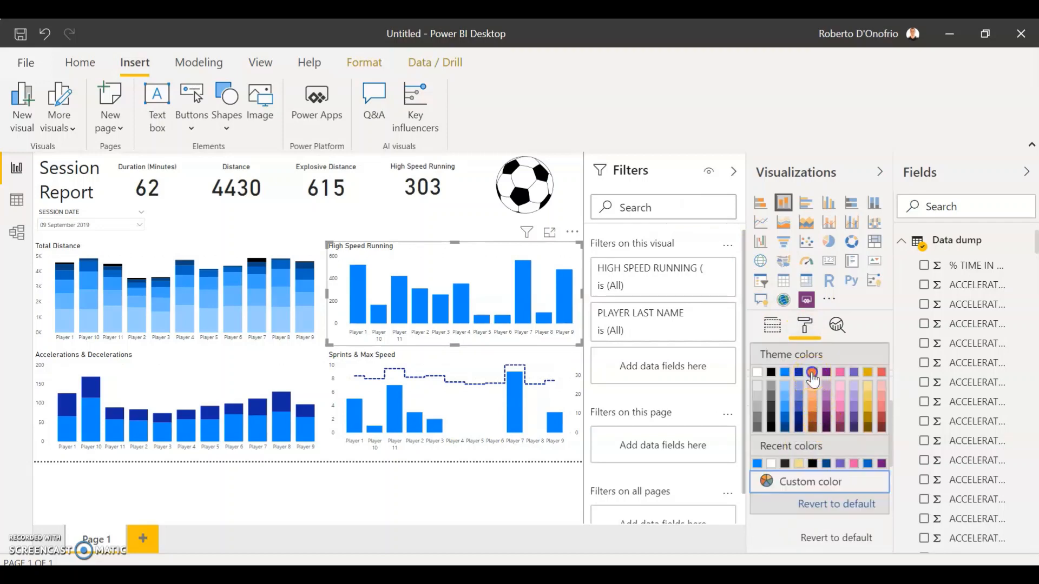
left_click(812, 373)
- Color the Accelerations & Decelerations chart with the gold theme color for ACCELERATIONS Z3-Z6 and black for DECELERATIONS Z3-Z6
left_click(262, 359)
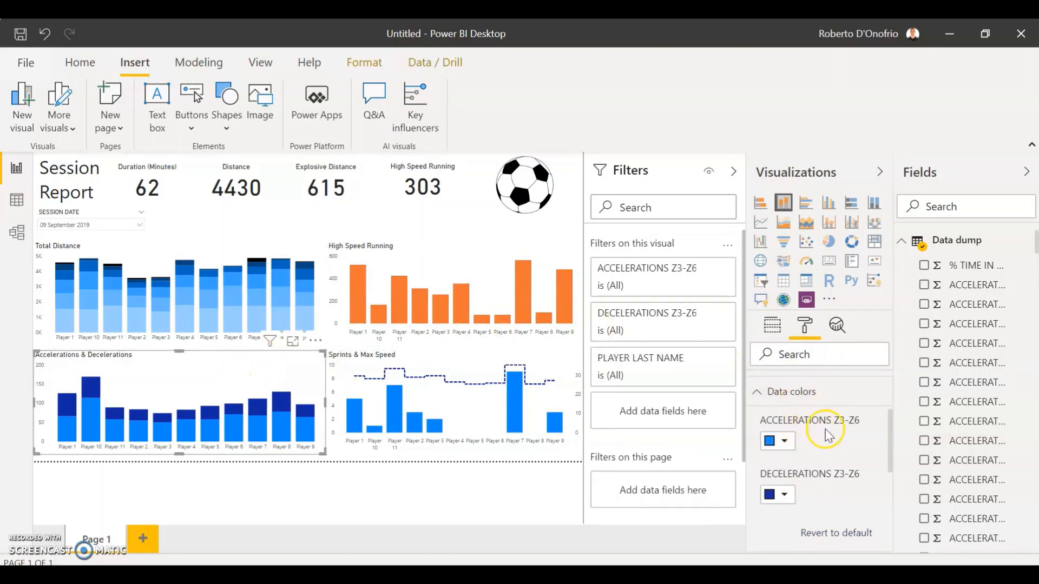
left_click(786, 441)
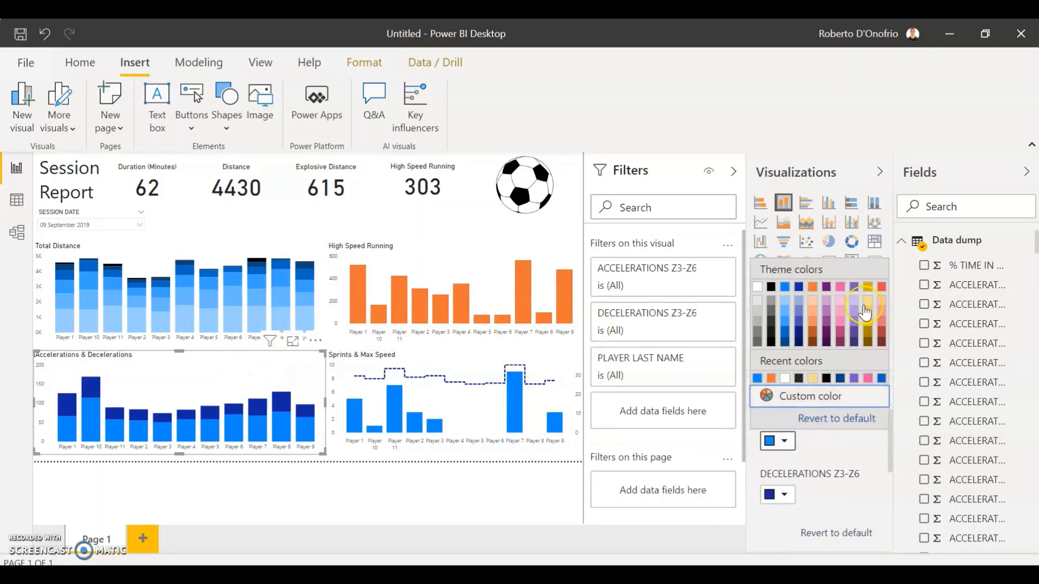
left_click(868, 287)
left_click(784, 495)
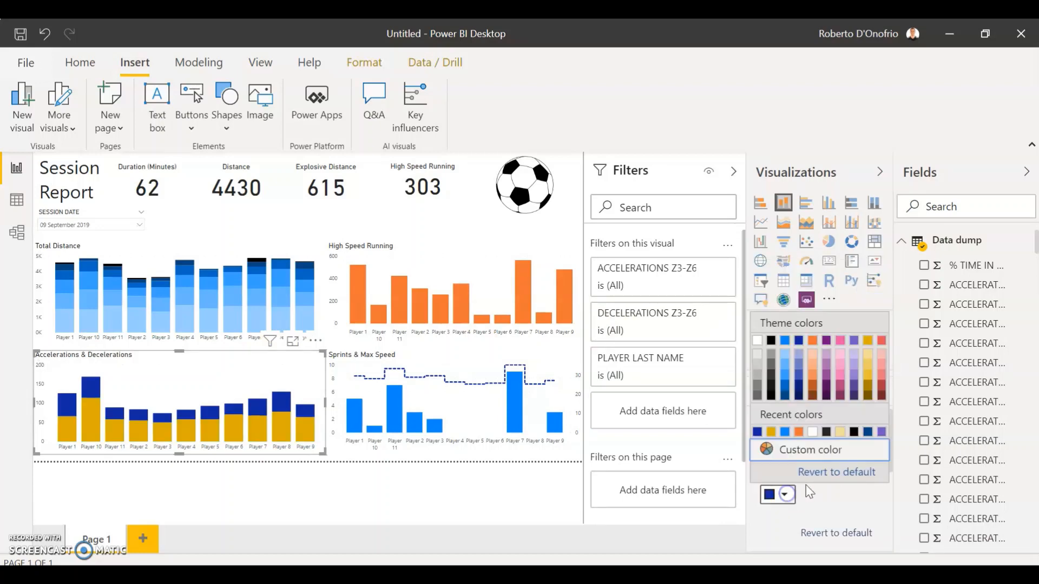
left_click(769, 341)
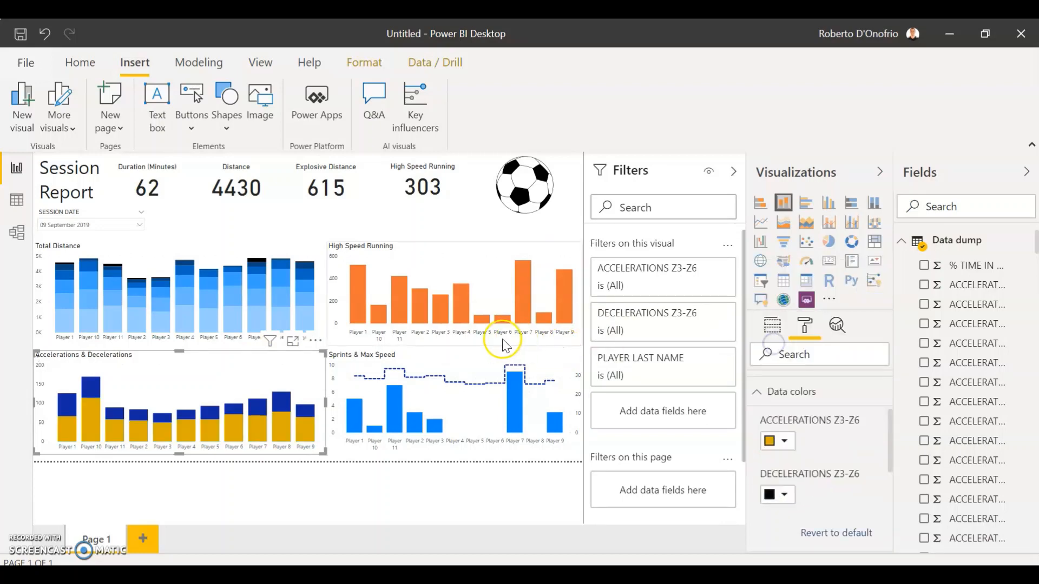
- Set the Sprints & Max Speed chart's default column color to the red theme color and its MAX SPEED line to pink
left_click(482, 358)
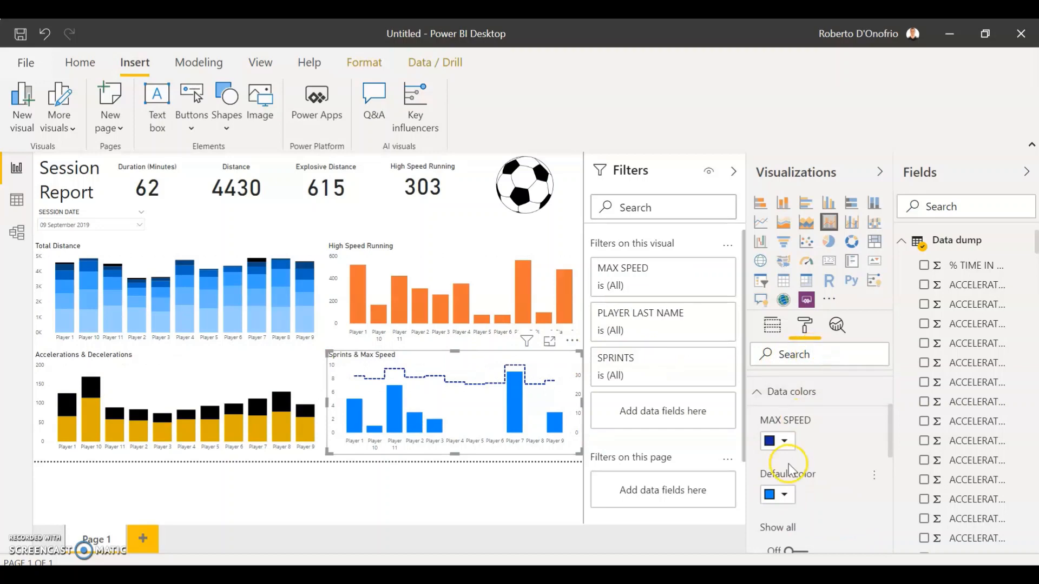
left_click(784, 441)
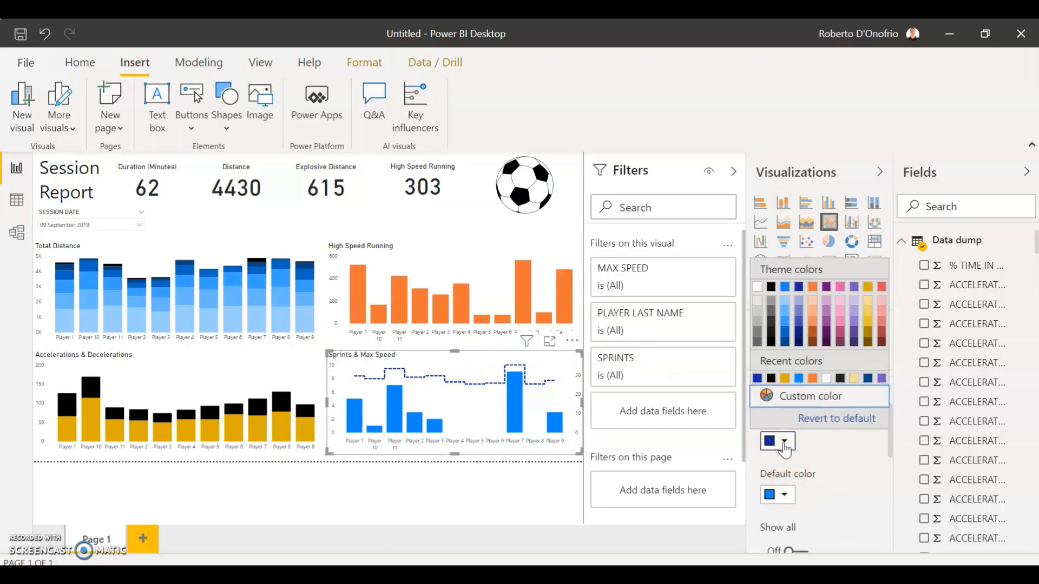
left_click(828, 473)
left_click(780, 494)
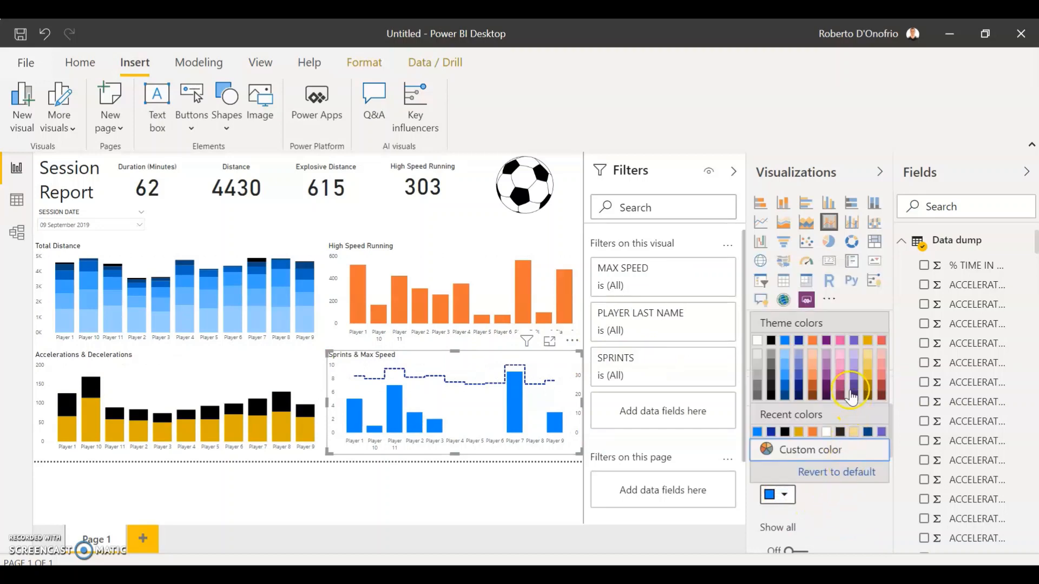
left_click(881, 342)
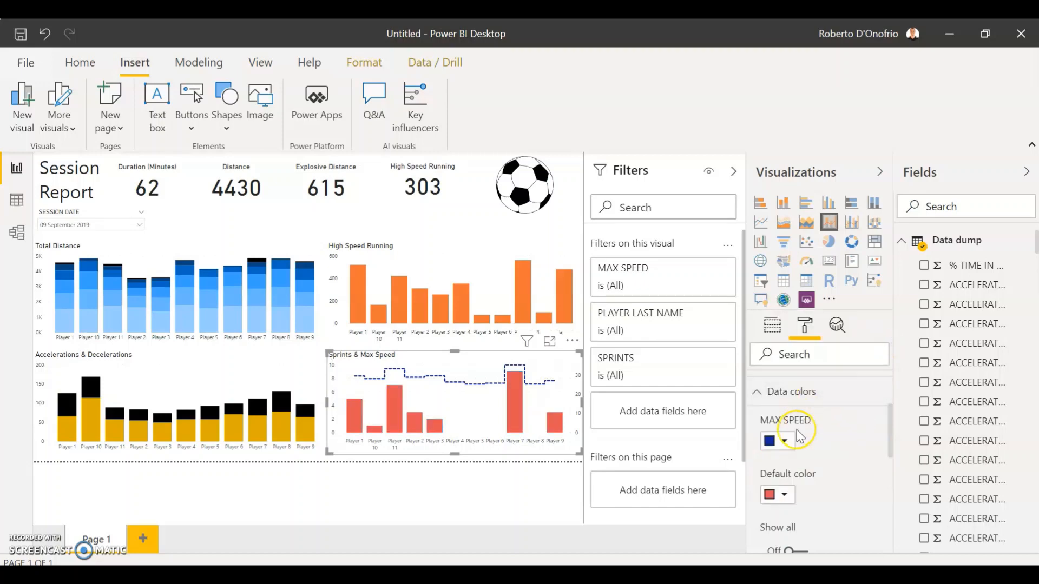
left_click(788, 441)
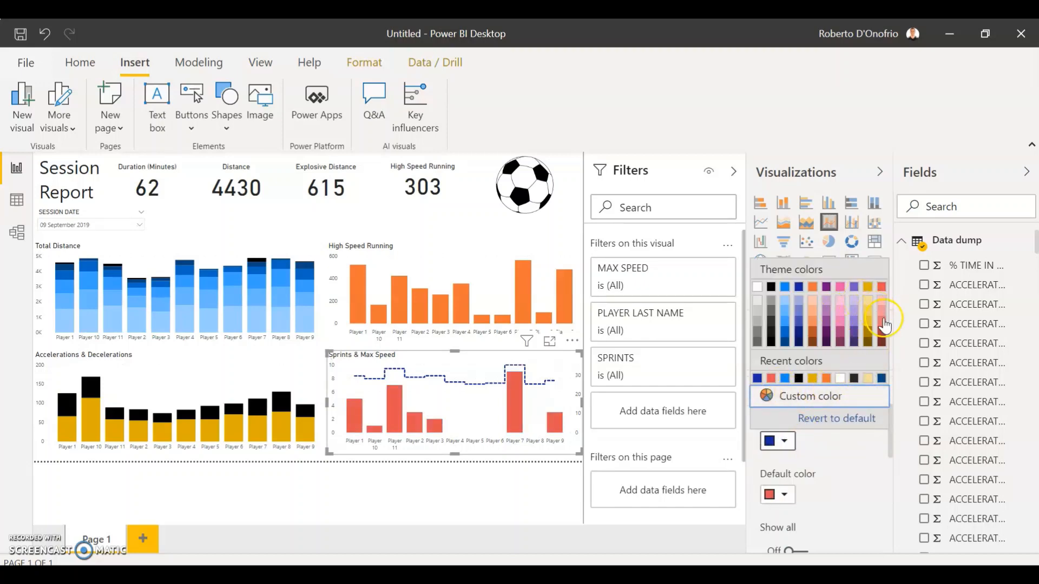
left_click(841, 288)
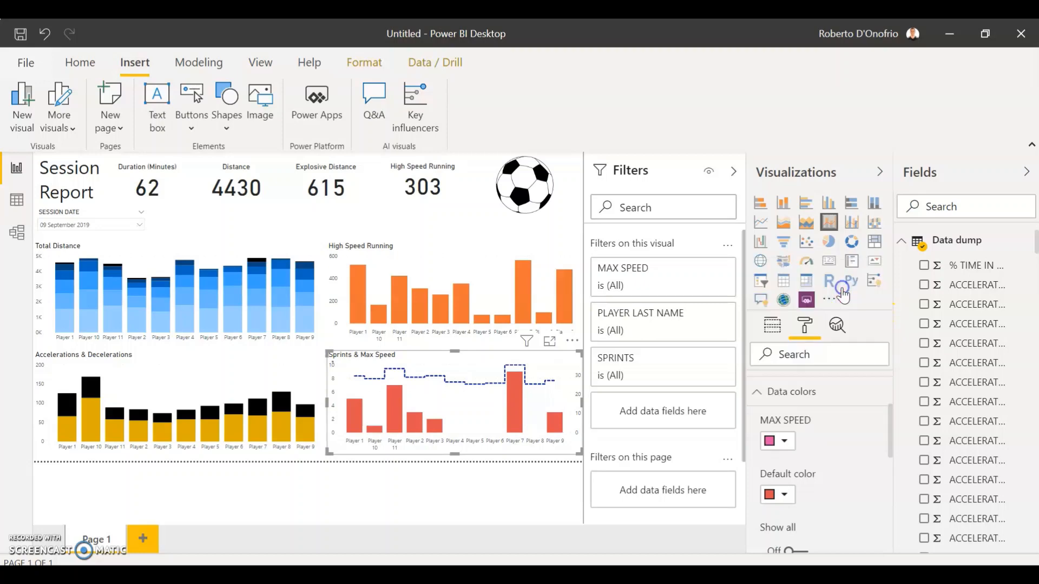
left_click(453, 507)
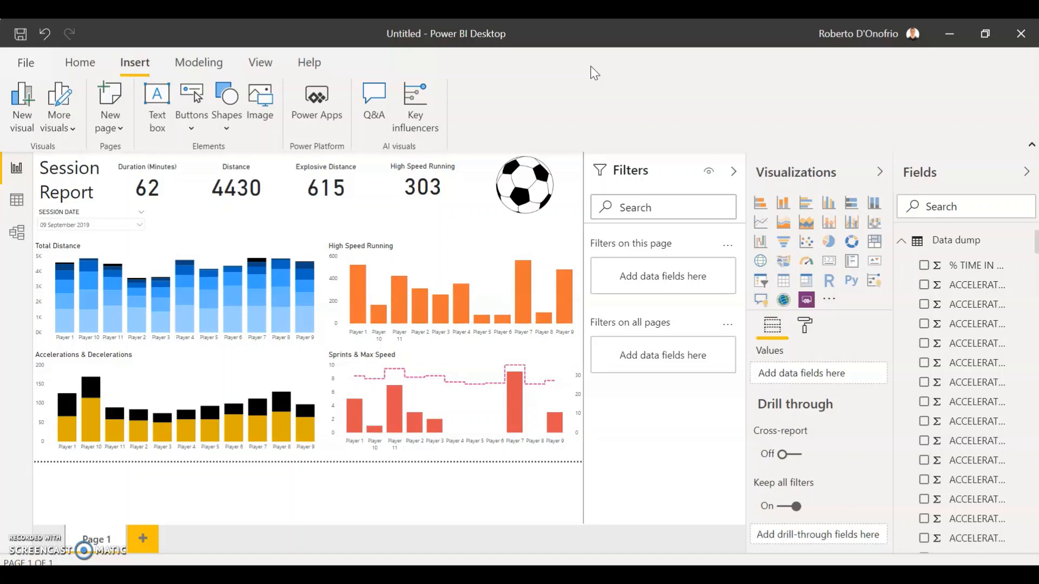
- Turn on data labels for the High Speed Running chart
left_click(536, 117)
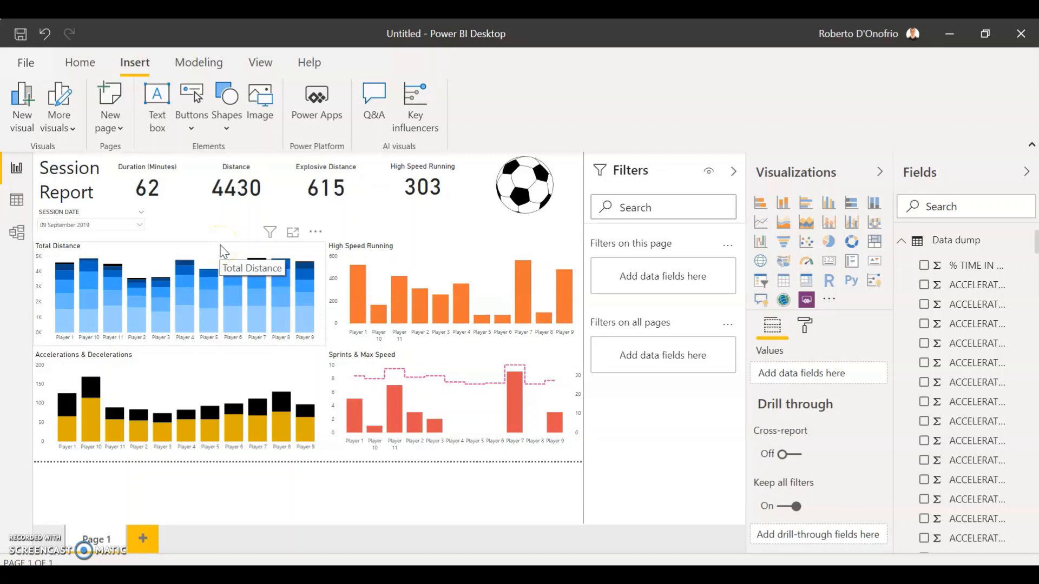
left_click(221, 248)
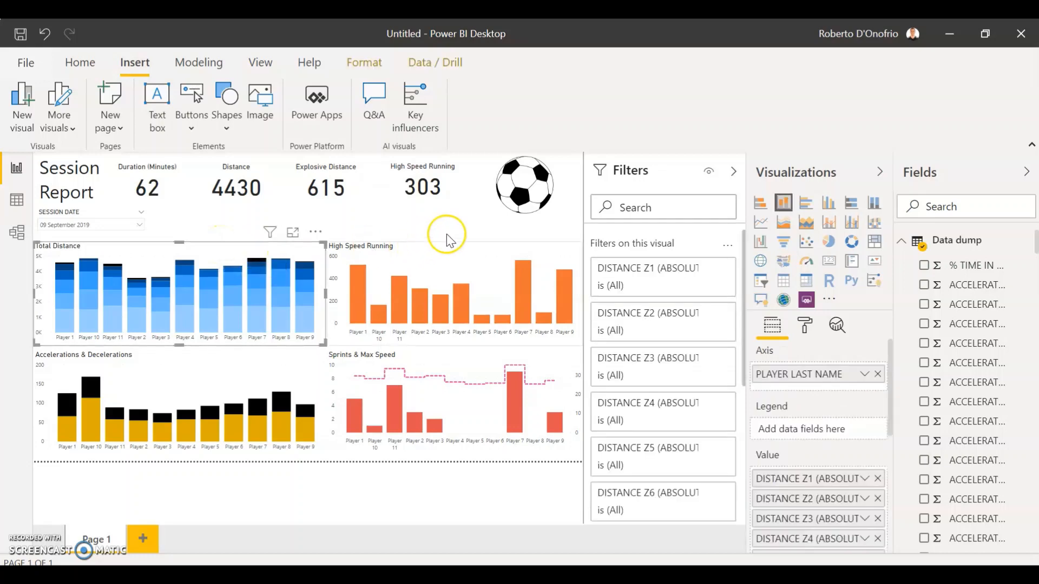
left_click(436, 255)
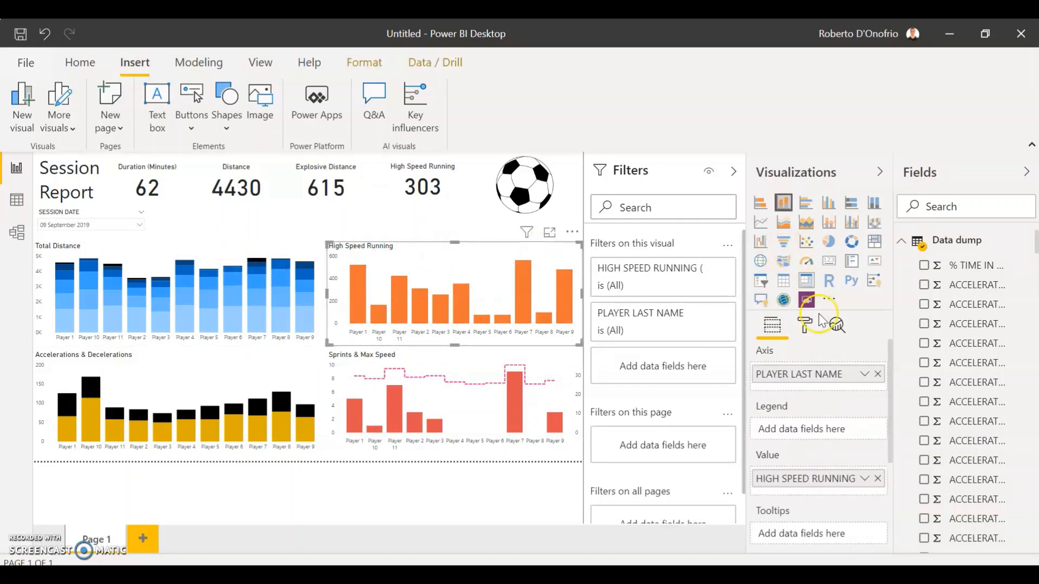
left_click(805, 331)
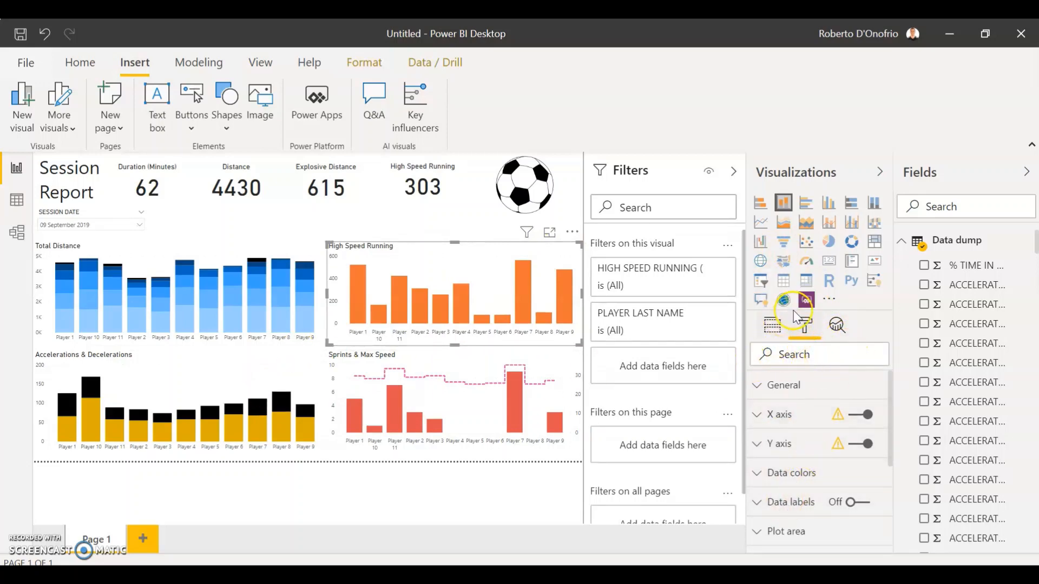
left_click(858, 507)
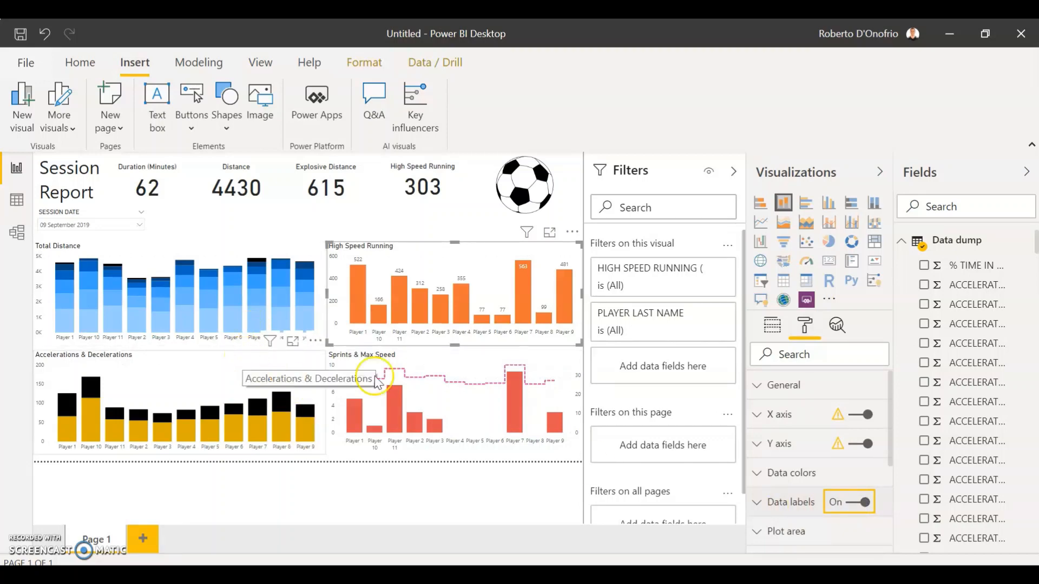
- Try data labels on the Total Distance chart and check their formatting options
left_click(146, 253)
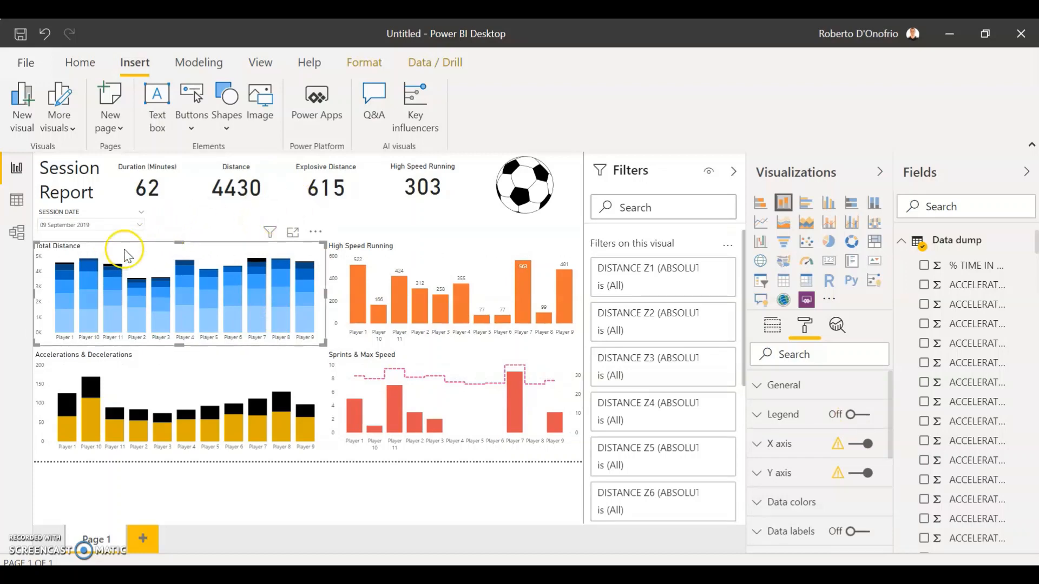
left_click(852, 533)
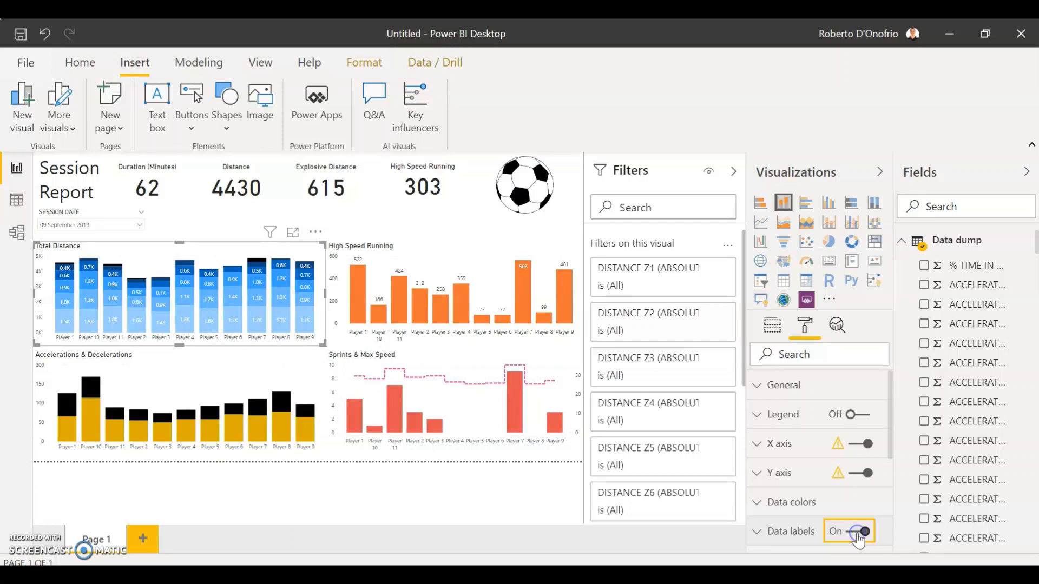
left_click(858, 536)
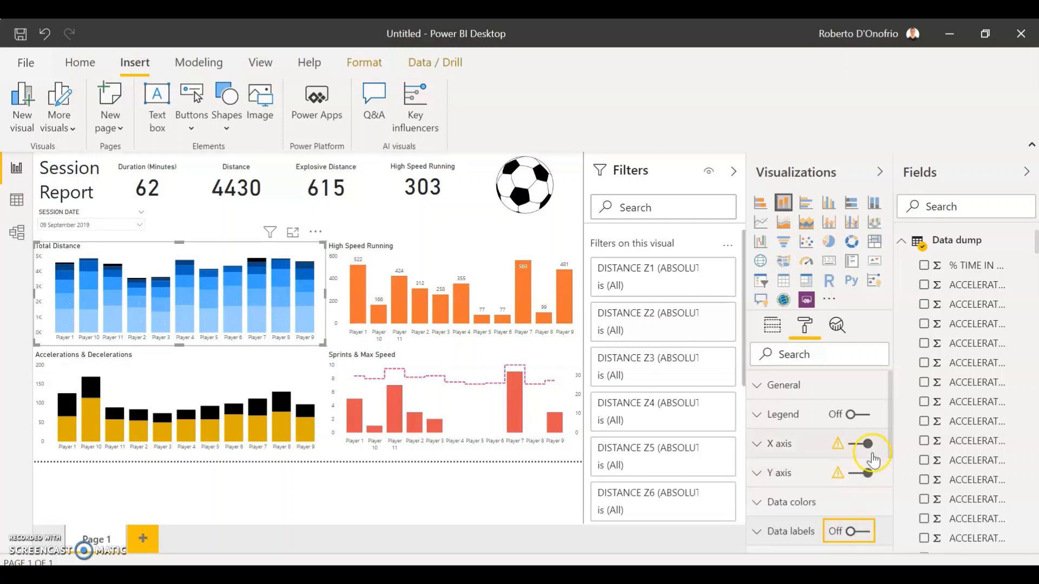
scroll(859, 457, "down", 2)
left_click(761, 451)
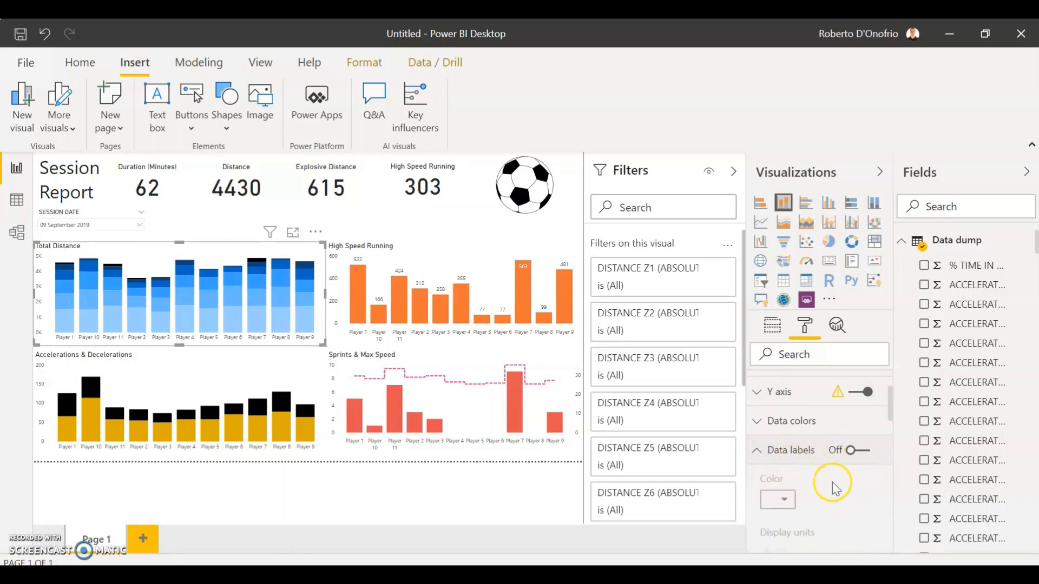
left_click(848, 452)
scroll(846, 494, "down", 6)
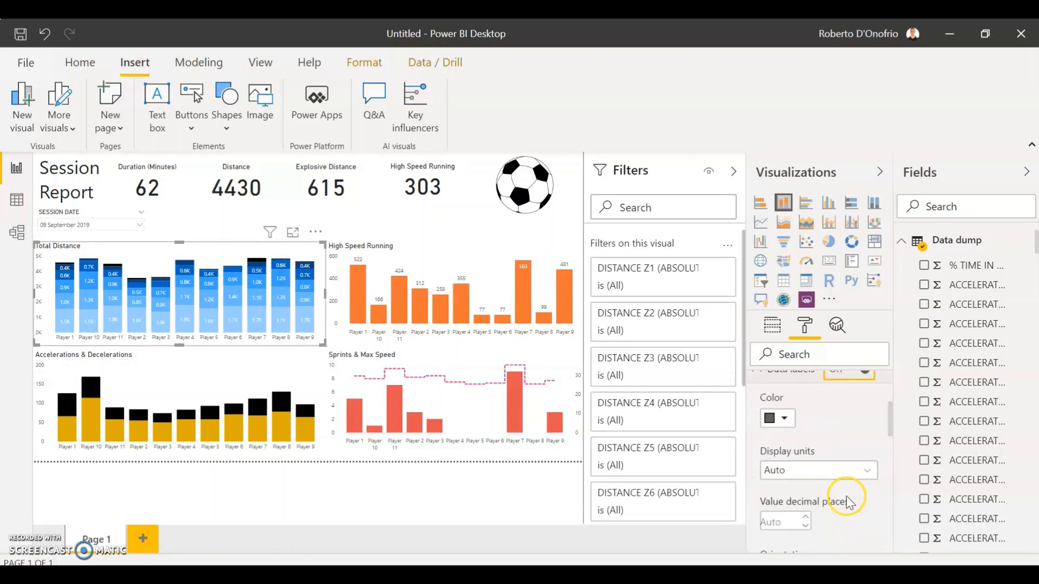
scroll(846, 498, "up", 6)
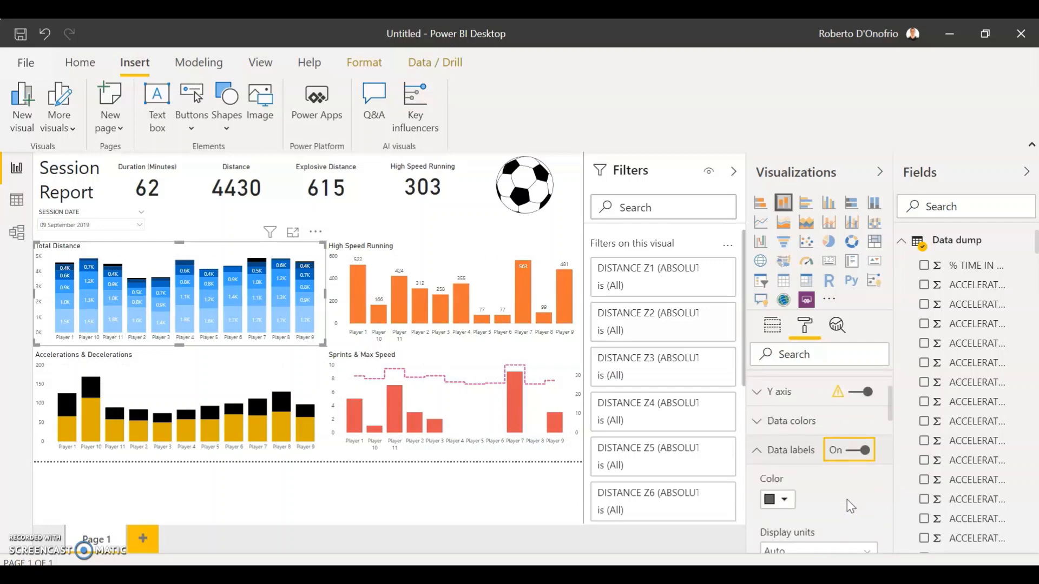
scroll(859, 493, "down", 8)
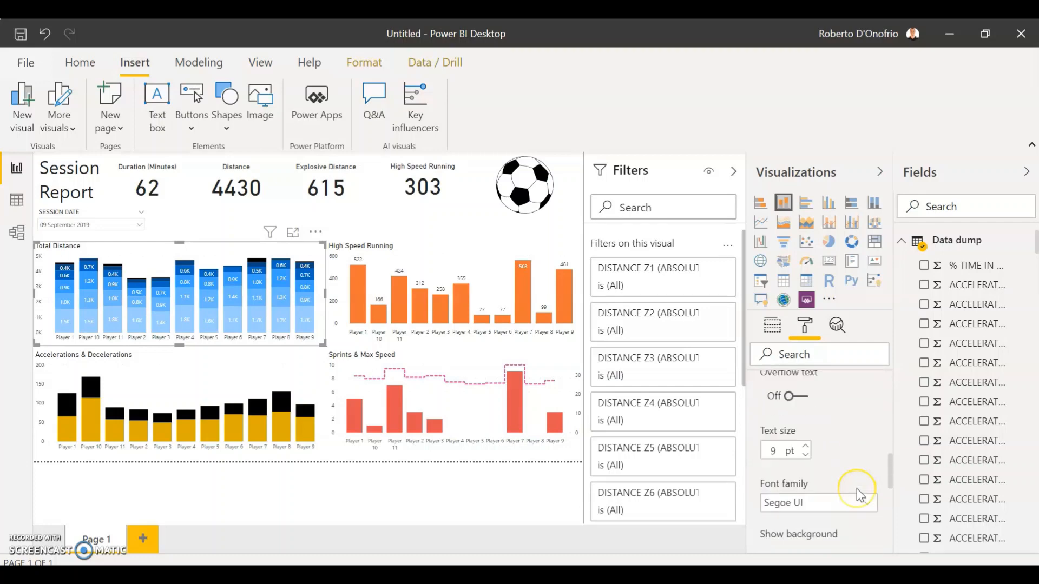
scroll(856, 490, "up", 10)
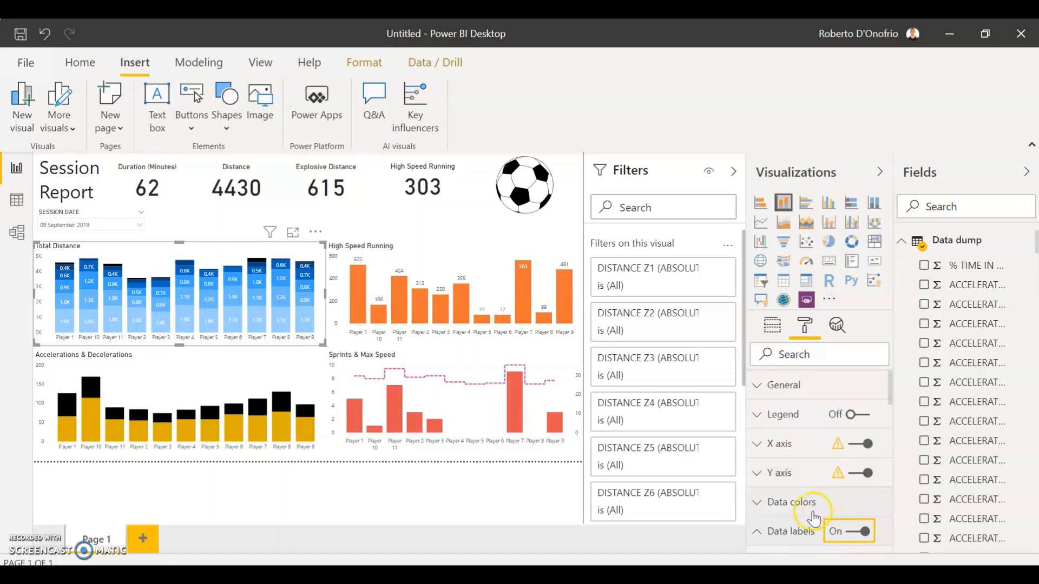
scroll(809, 507, "down", 2)
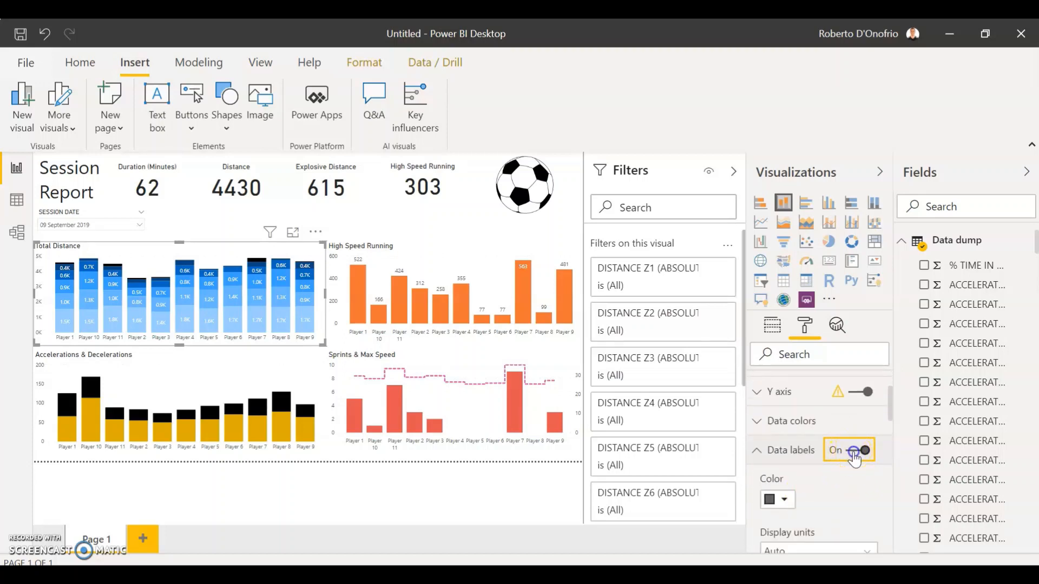
left_click(769, 451)
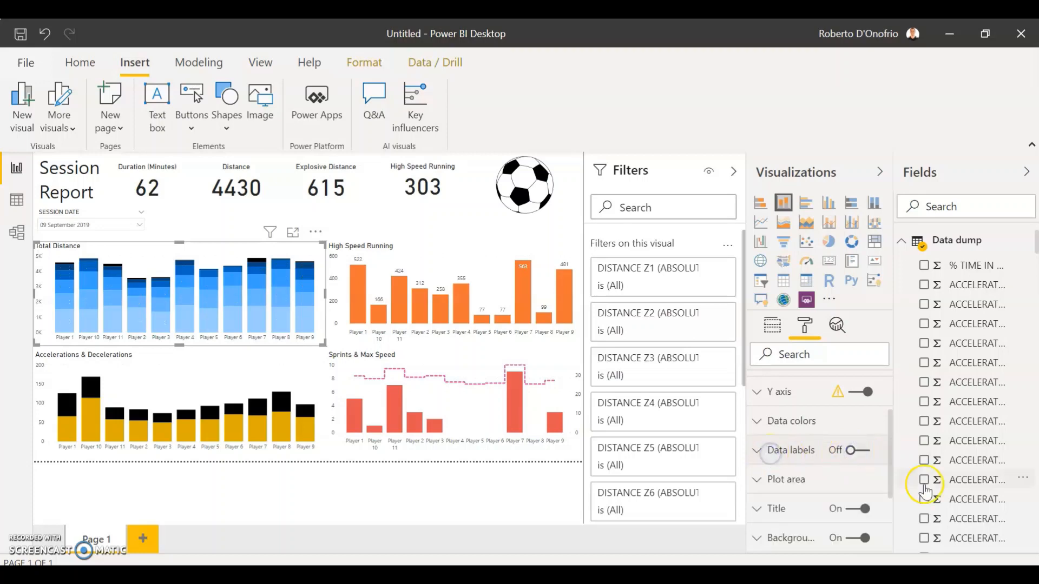
- Convert the Total Distance chart to a line and stacked column chart and add TOTAL DISTANCE as its line value
left_click(831, 224)
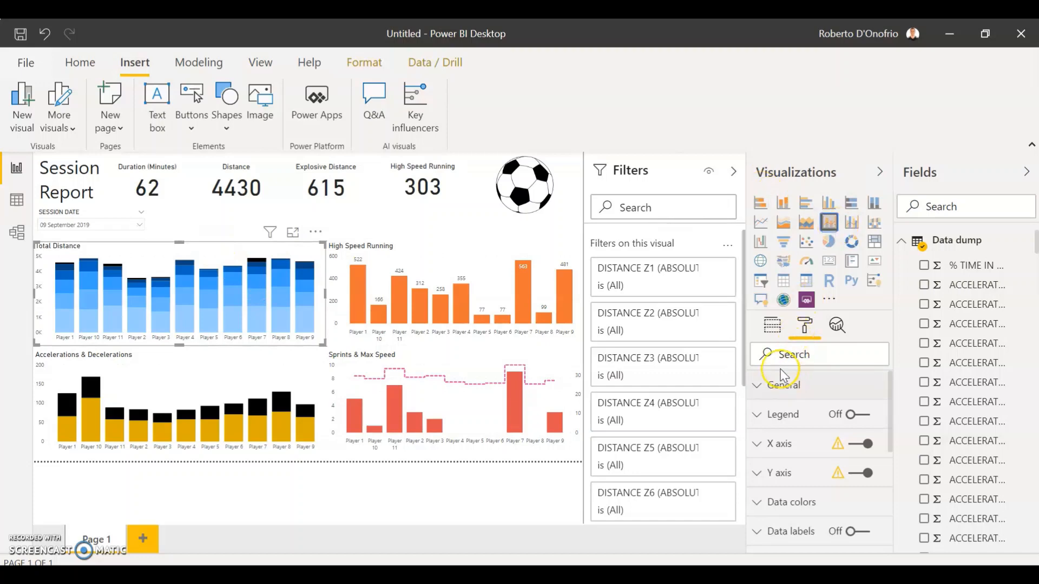
left_click(776, 330)
left_click(968, 206)
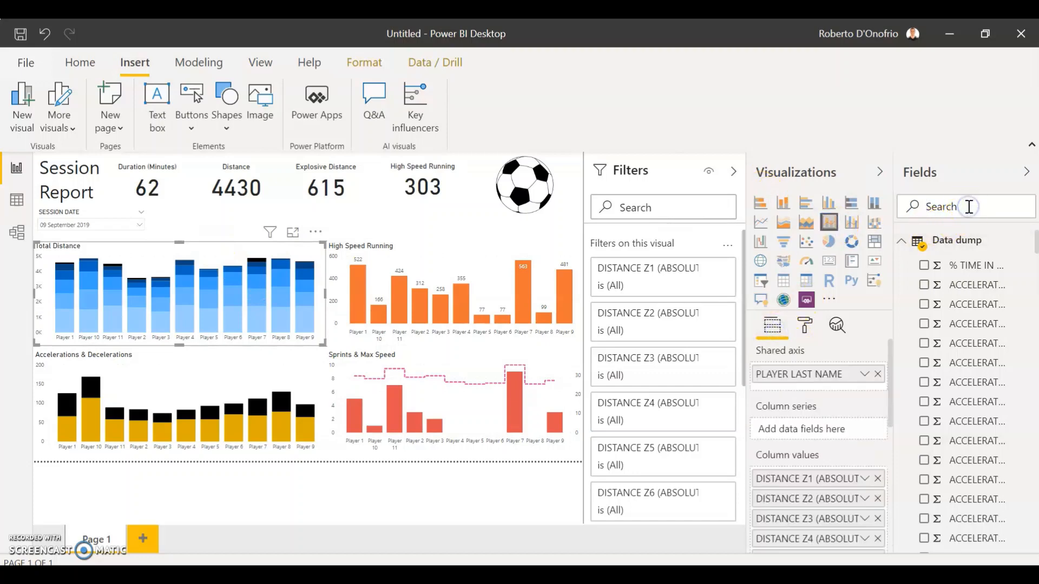
type("total dis")
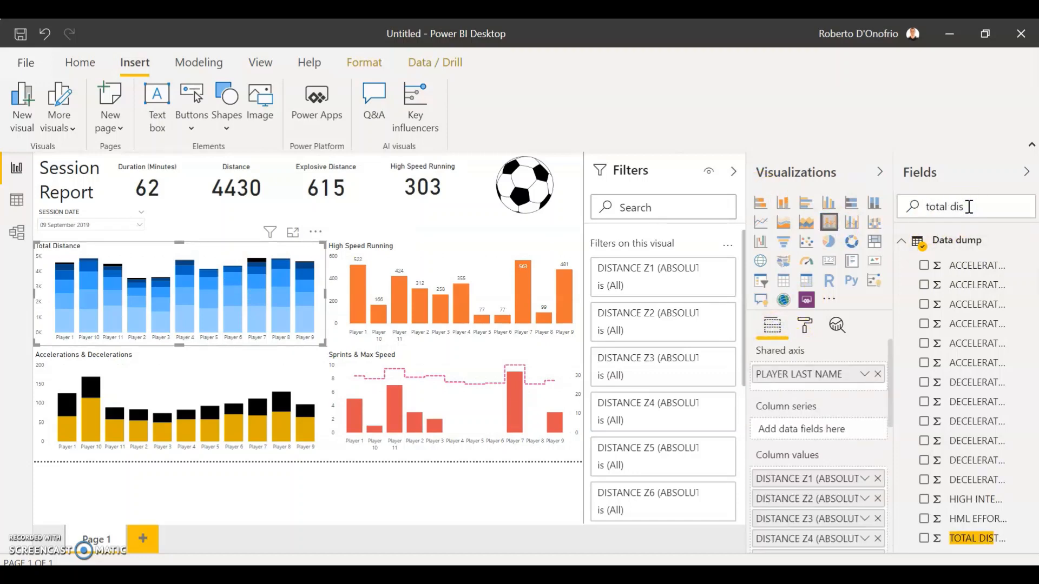
scroll(852, 437, "down", 3)
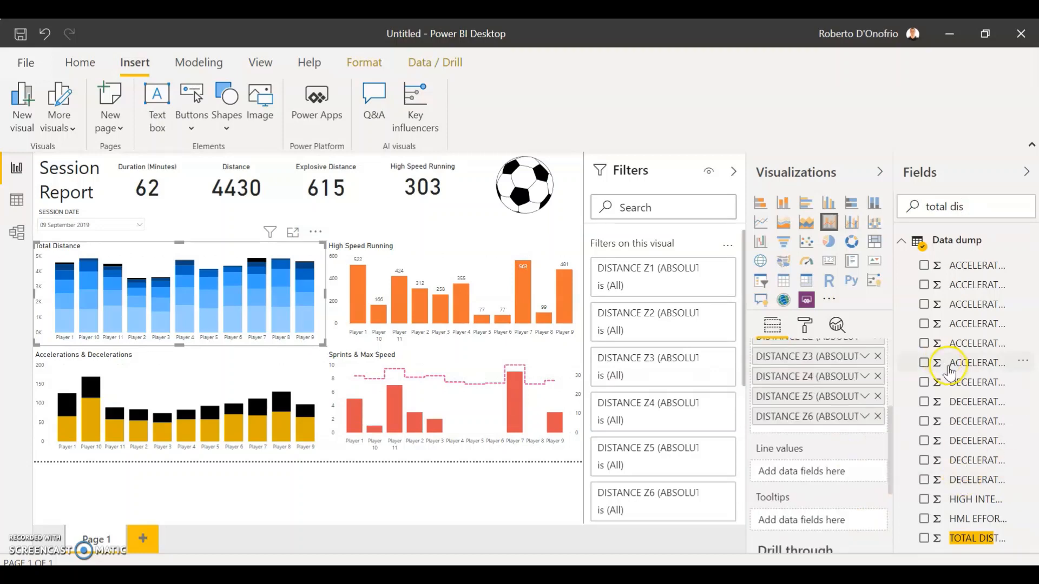
left_click_drag(976, 542, 824, 479)
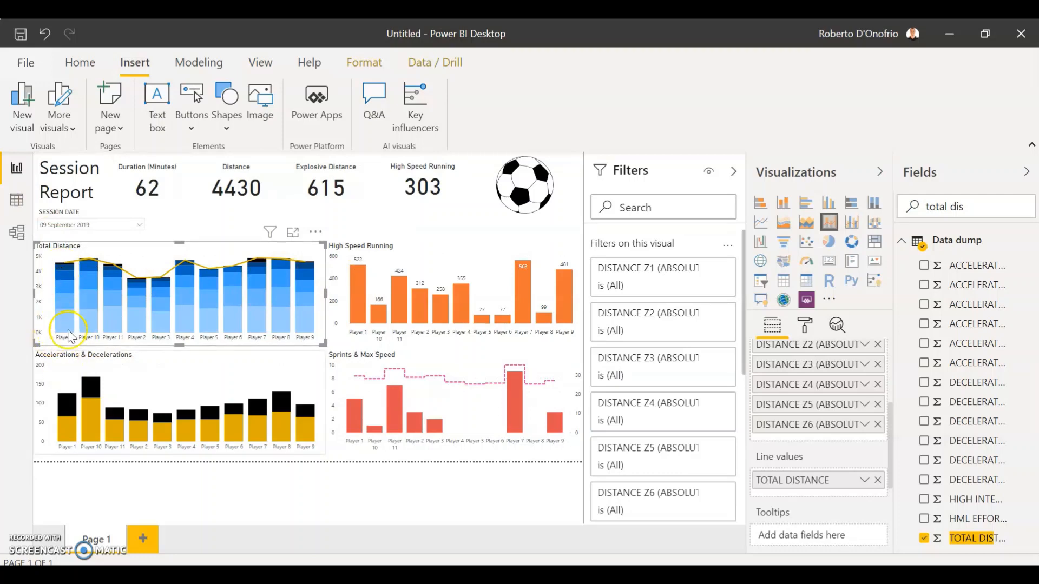
- Turn on data labels for the Total Distance chart and enable customizing them per series
left_click(804, 326)
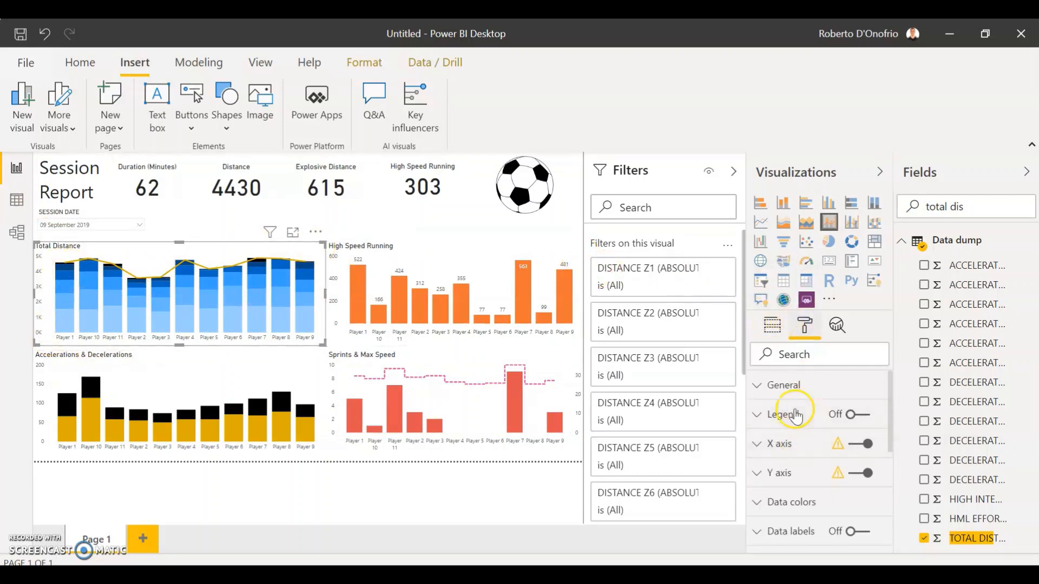
scroll(791, 459, "down", 3)
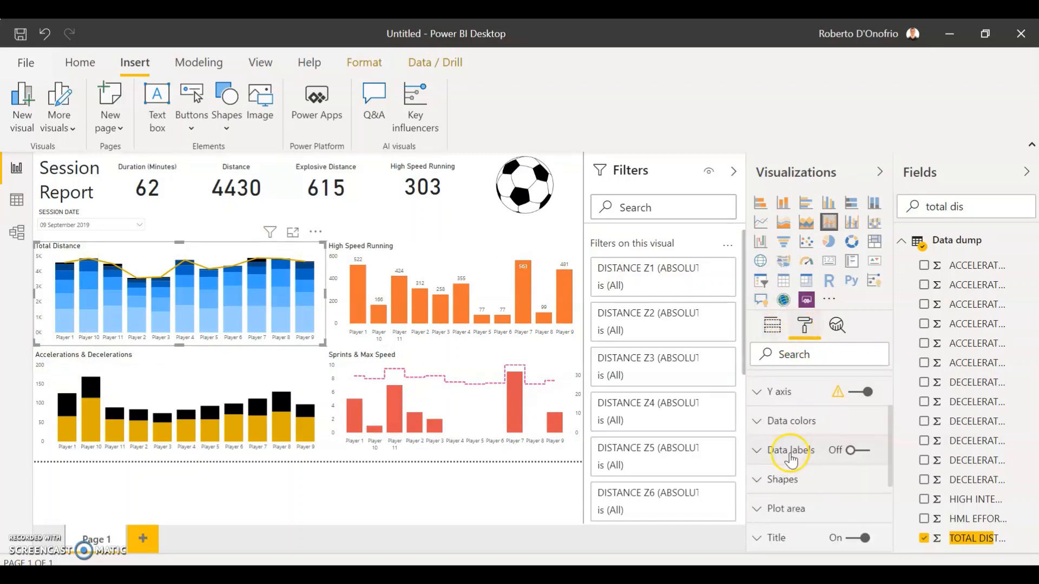
left_click(851, 452)
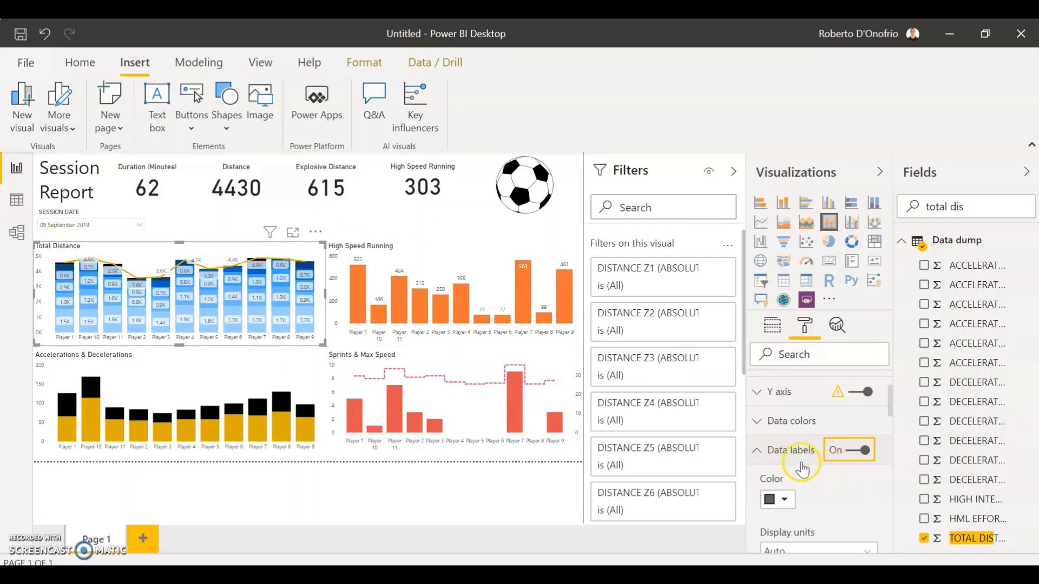
scroll(801, 466, "down", 3)
scroll(815, 424, "down", 6)
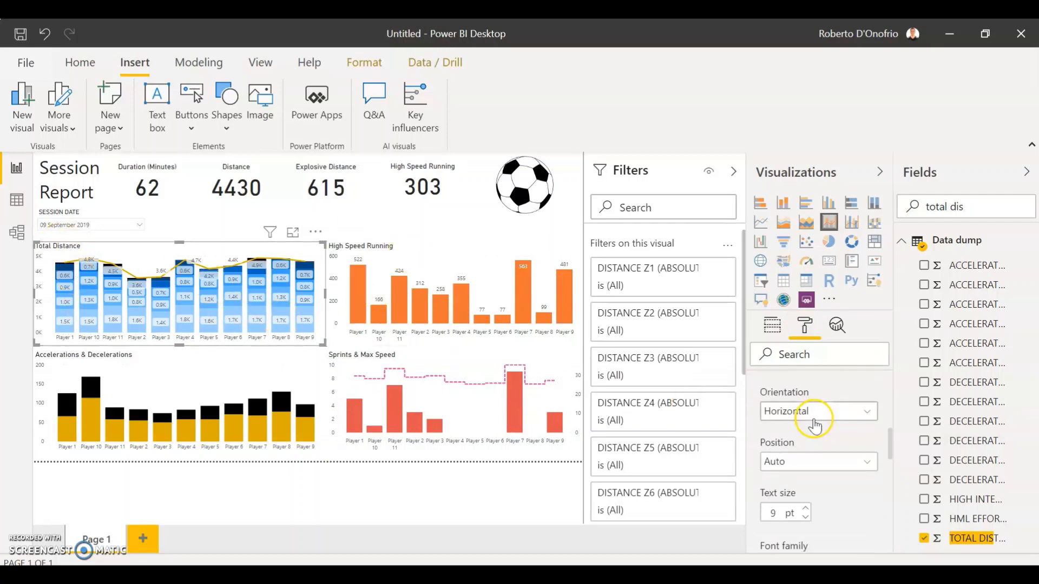
scroll(819, 424, "down", 8)
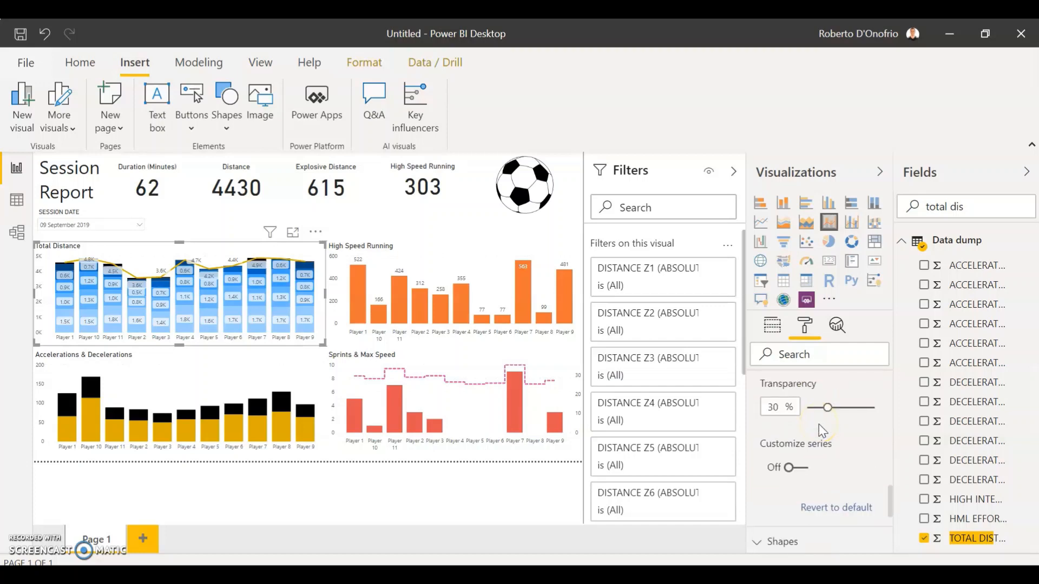
left_click(794, 468)
- Hide the Total Distance chart's data labels for the DISTANCE Z1, Z2 and Z3 (ABSOLUTE) series
scroll(848, 431, "down", 1)
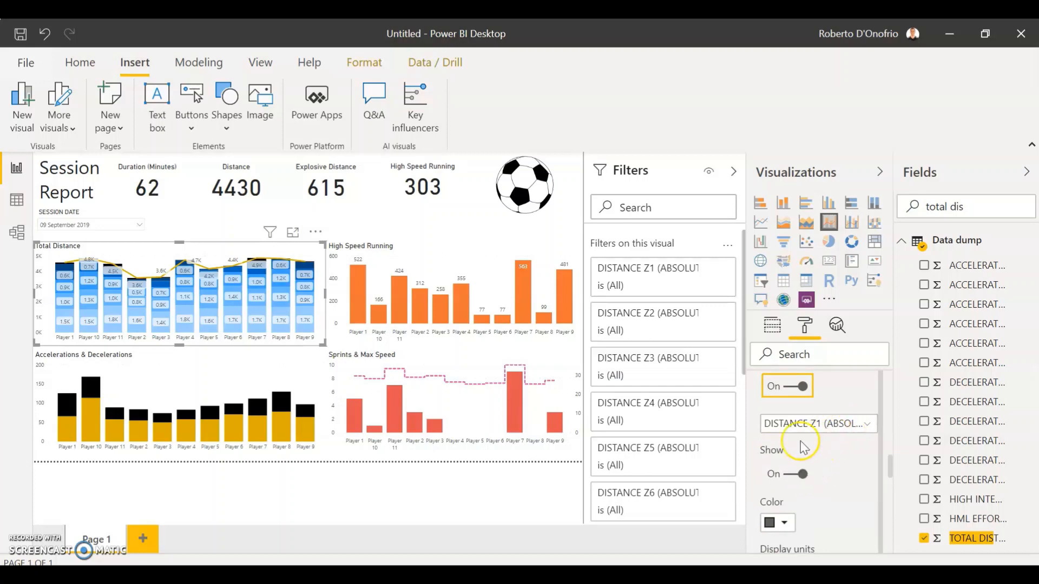
left_click(803, 474)
left_click(802, 428)
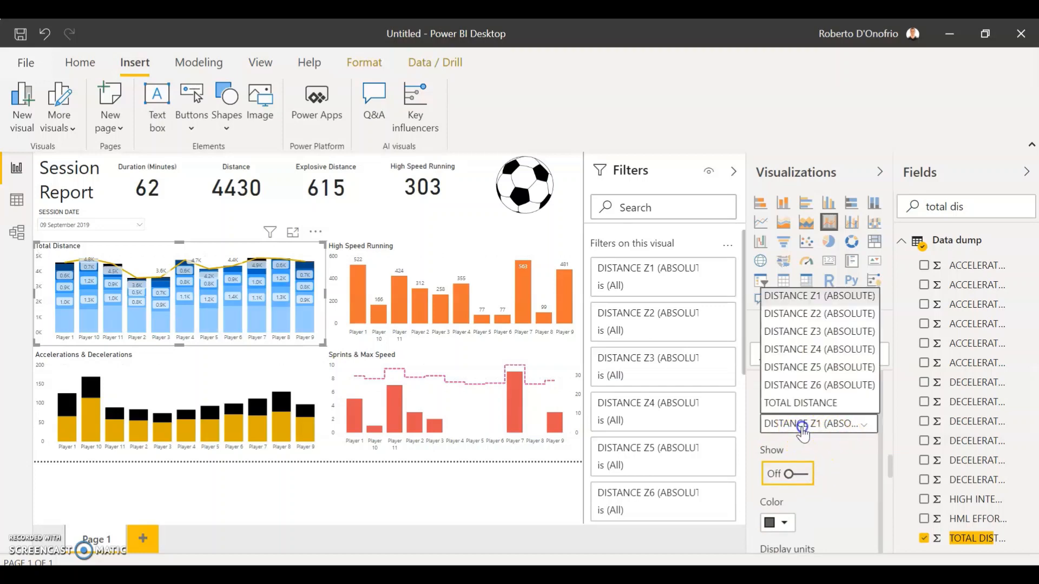
left_click(828, 315)
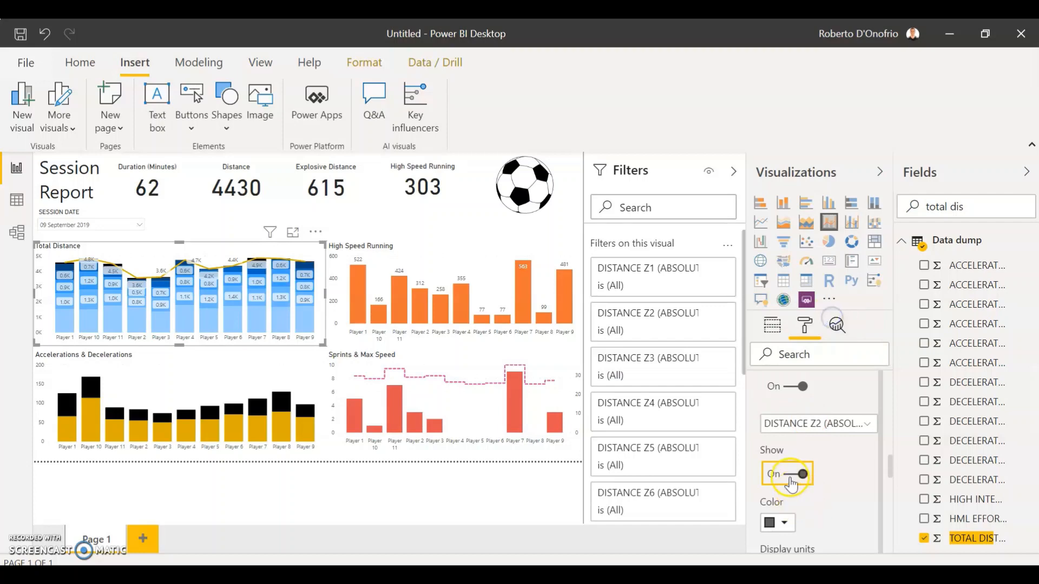
left_click(793, 476)
left_click(815, 424)
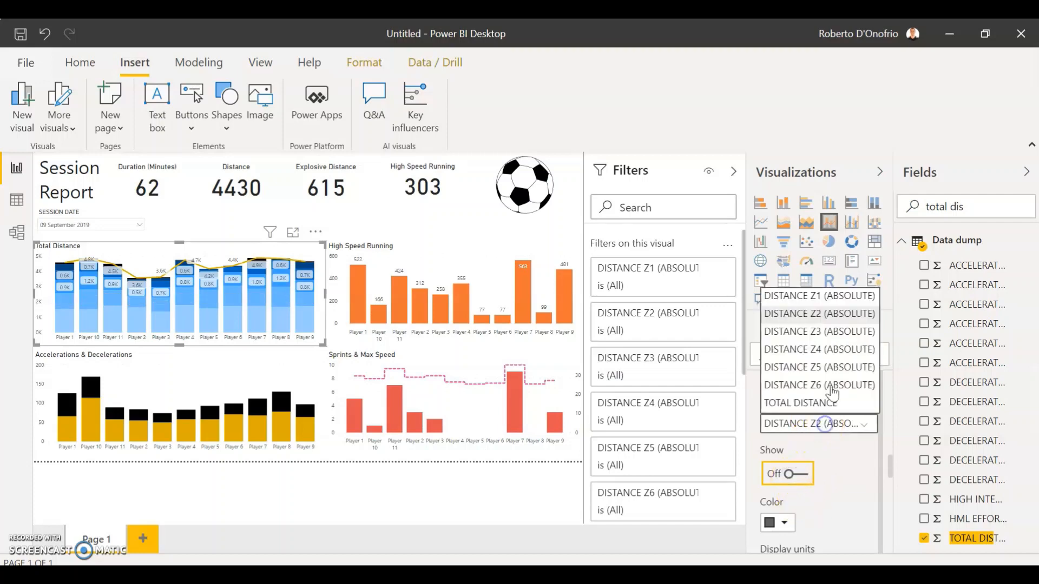
left_click(810, 342)
left_click(792, 476)
- Hide the Total Distance chart's data labels for the DISTANCE Z4, Z5 and Z6 (ABSOLUTE) series
left_click(794, 424)
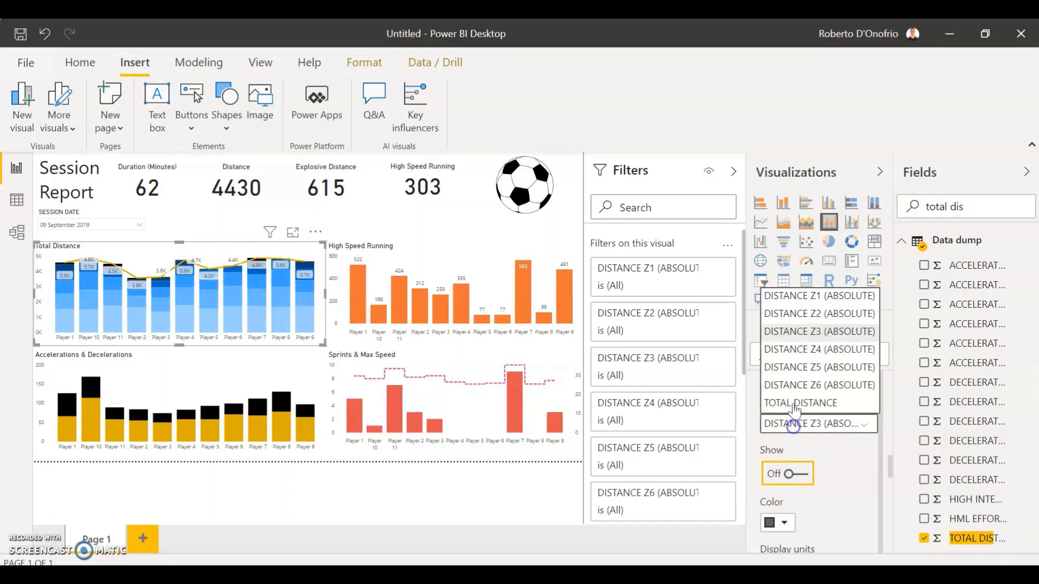
left_click(810, 349)
left_click(793, 475)
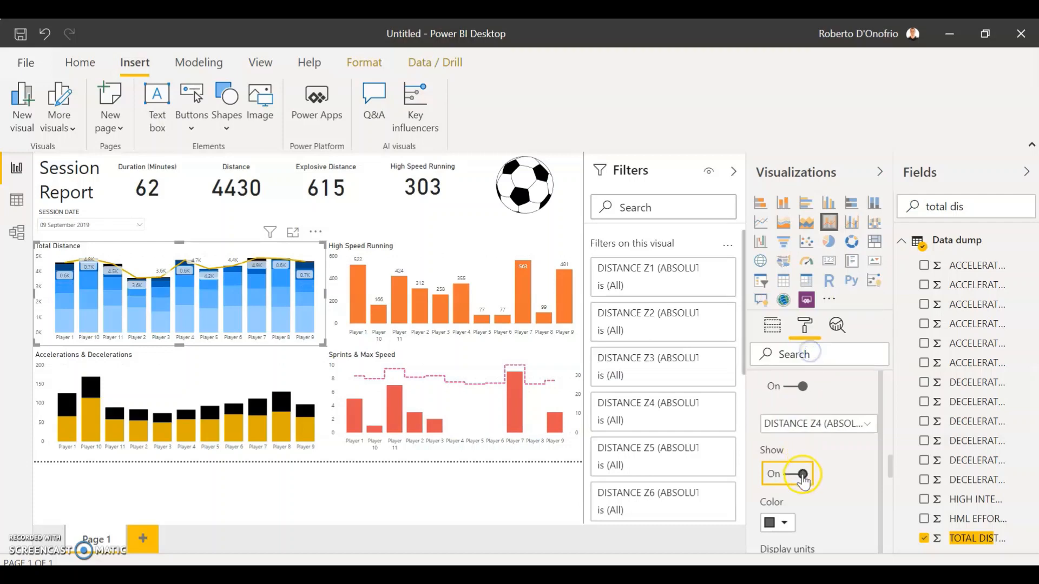
left_click(807, 422)
left_click(810, 376)
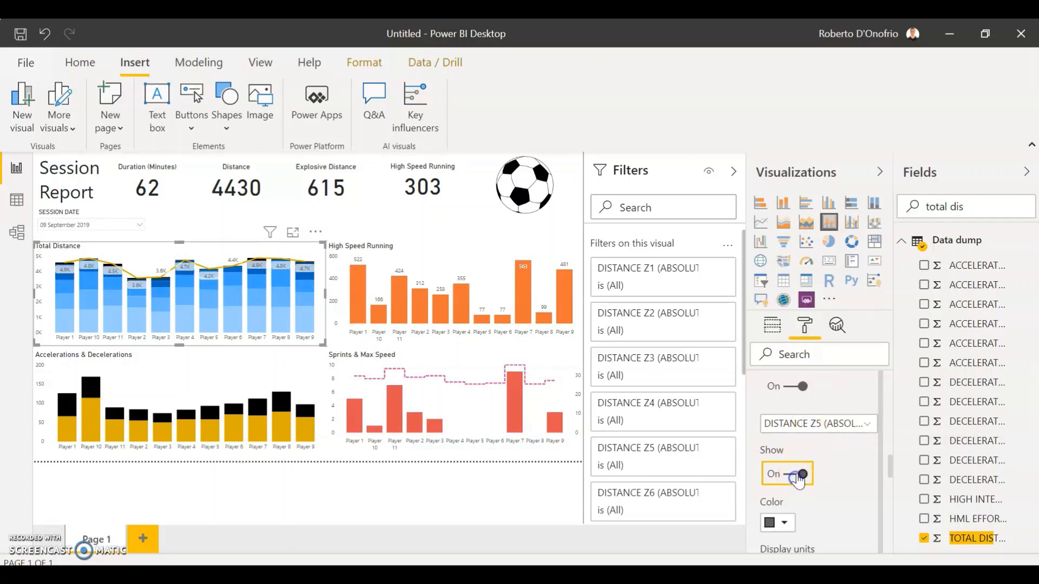
left_click(797, 477)
left_click(800, 424)
left_click(798, 401)
left_click(806, 477)
- Set the label position of the TOTAL DISTANCE series to Above in the Total Distance chart
left_click(799, 420)
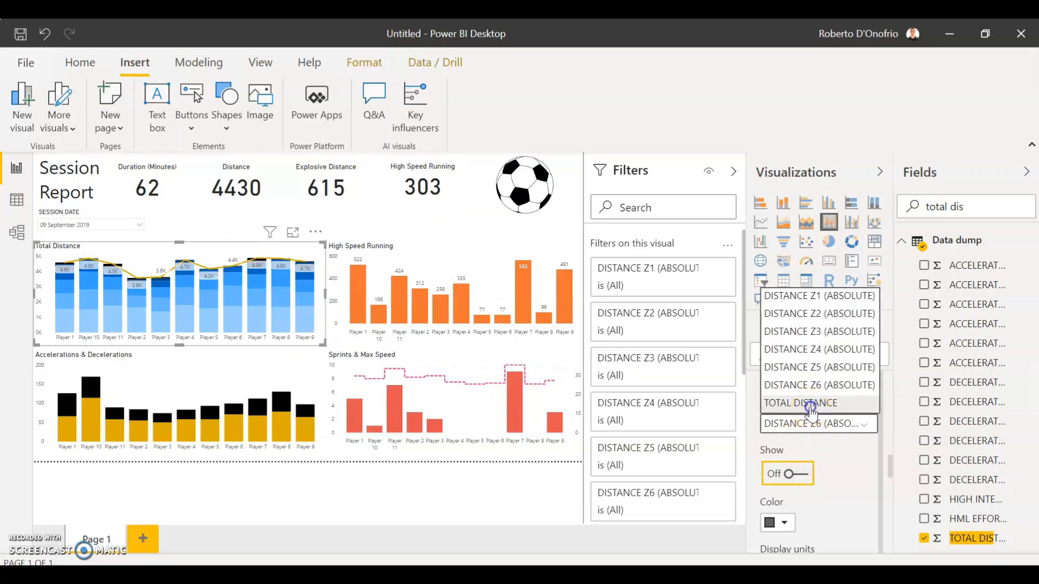
left_click(809, 403)
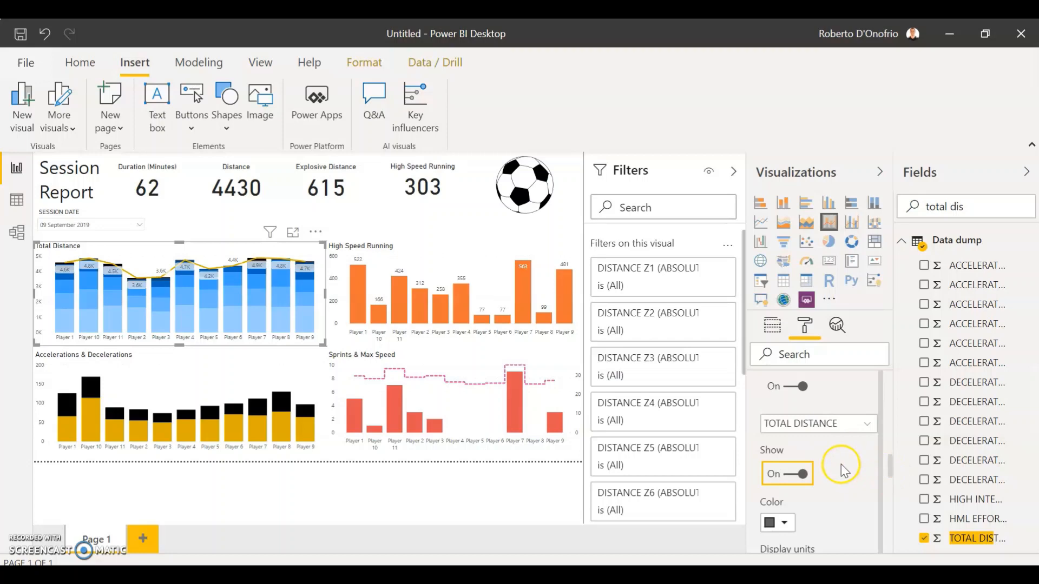
scroll(847, 474, "down", 2)
scroll(817, 465, "down", 2)
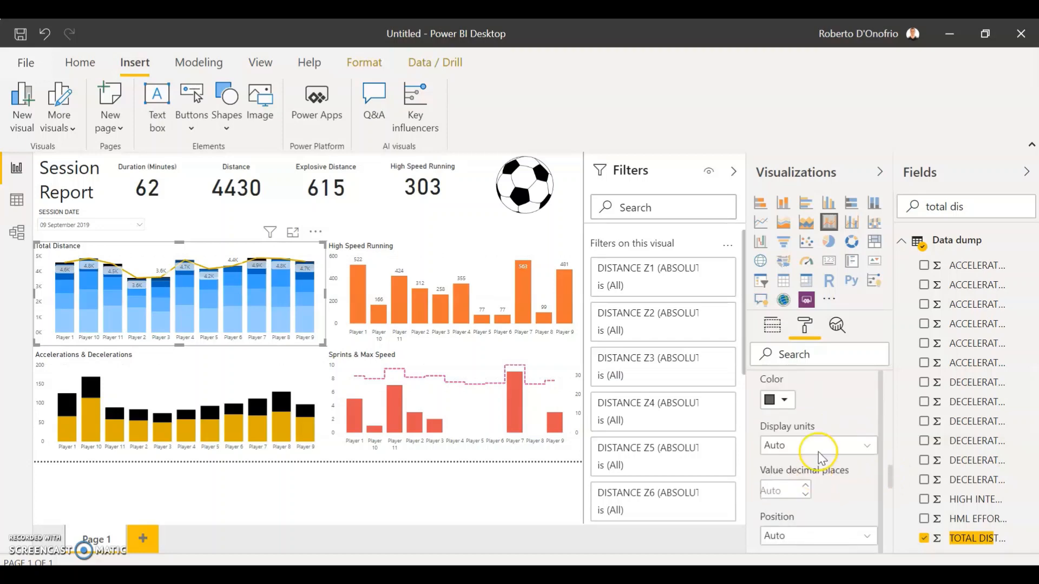
scroll(819, 457, "down", 2)
left_click(812, 460)
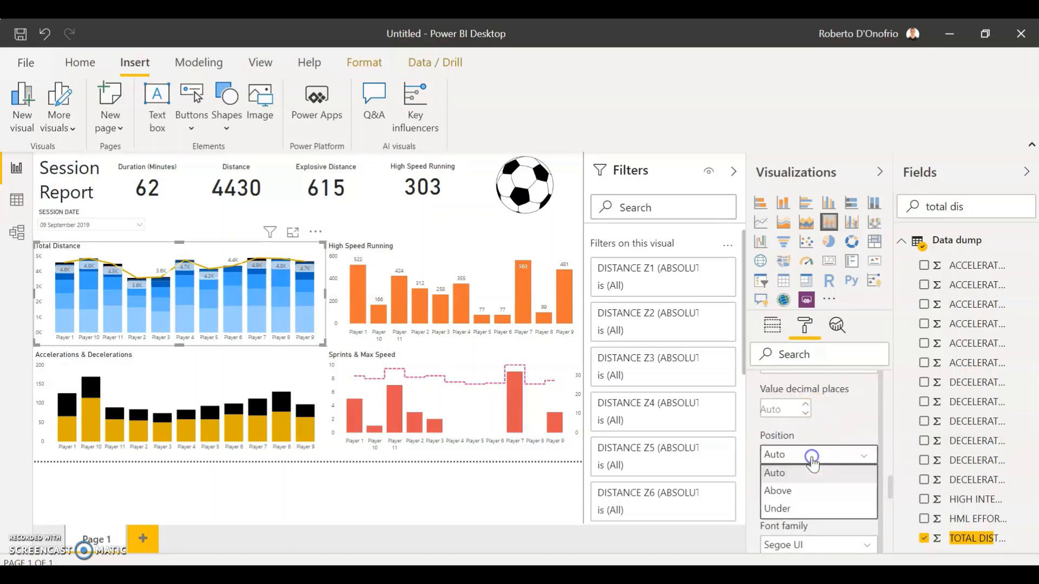
left_click(806, 490)
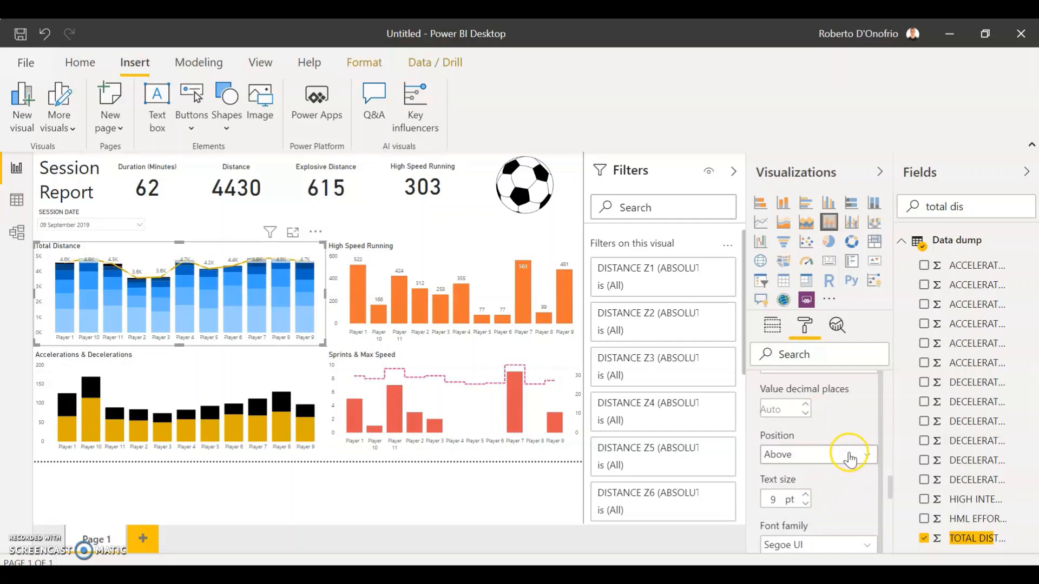
scroll(851, 461, "down", 1)
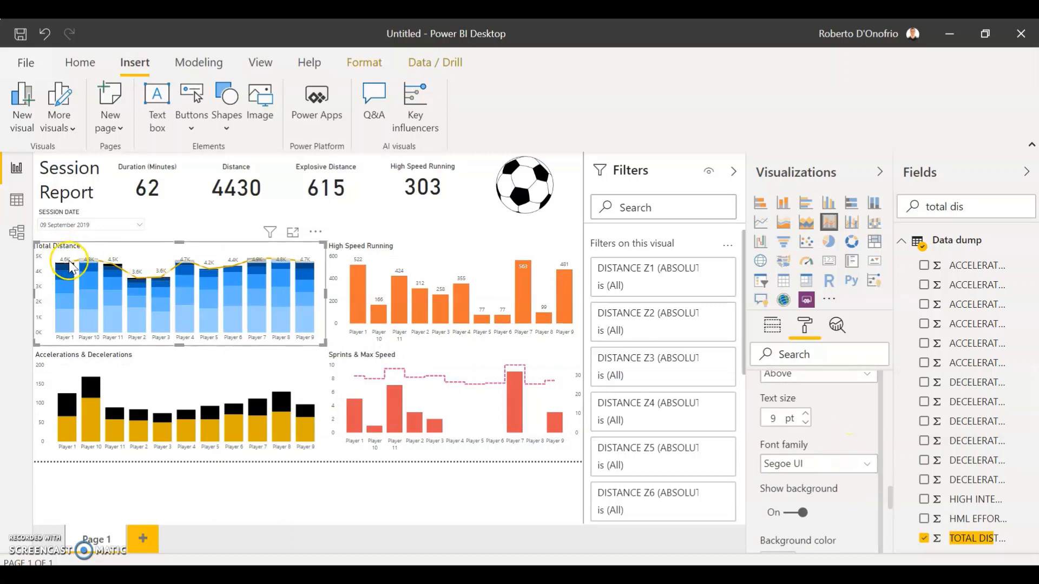
- Set the TOTAL DISTANCE labels to 0 decimal places and their display units to None
mouse_move(70, 262)
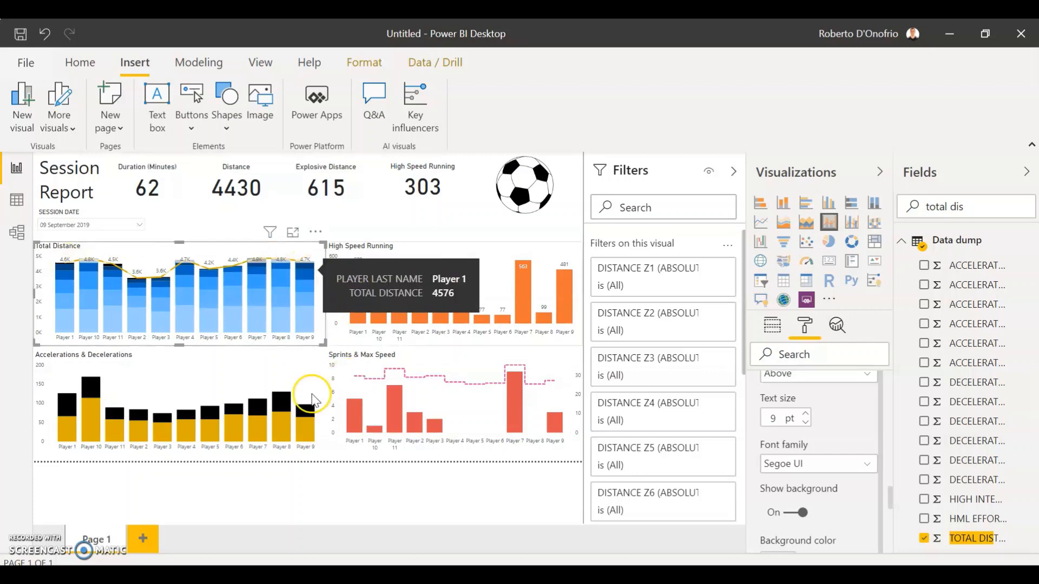
scroll(834, 444, "up", 2)
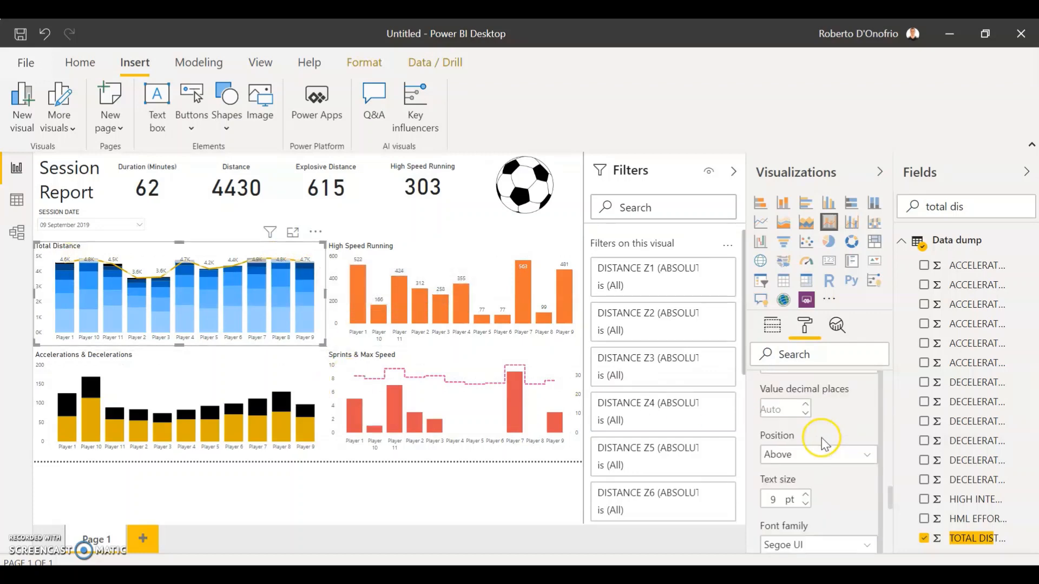
scroll(836, 454, "up", 1)
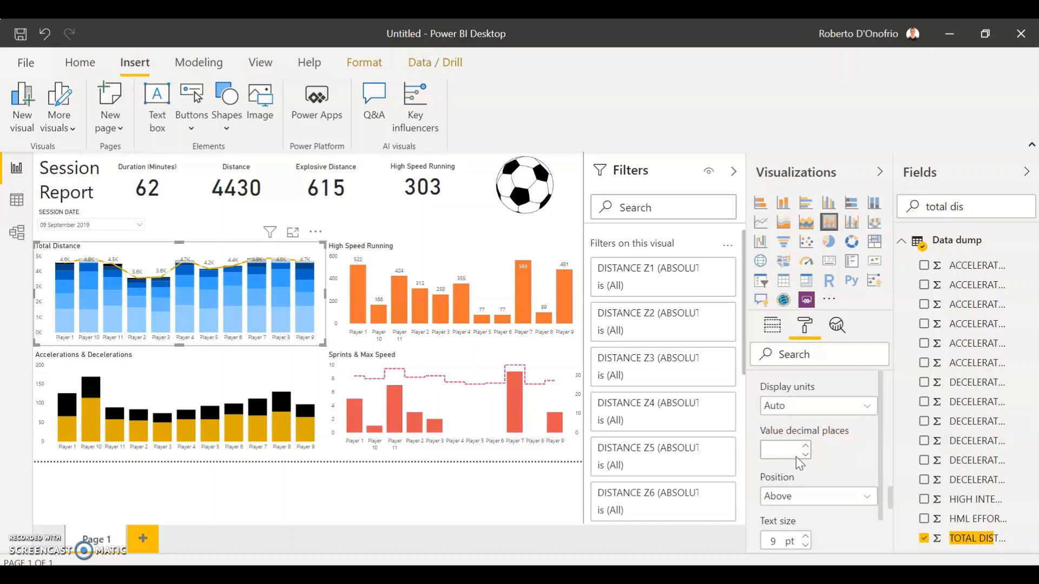
left_click(829, 405)
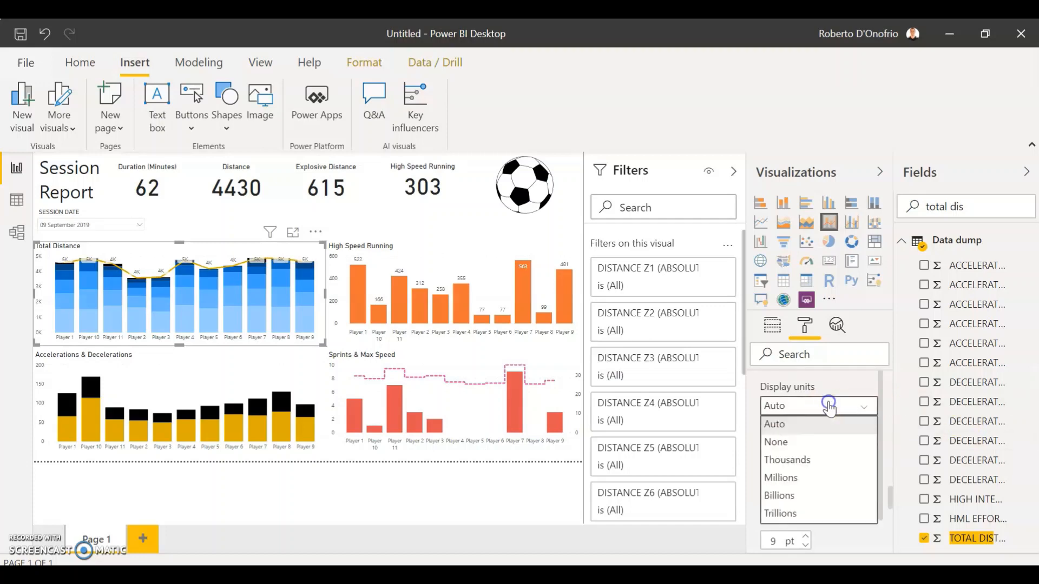
left_click(806, 443)
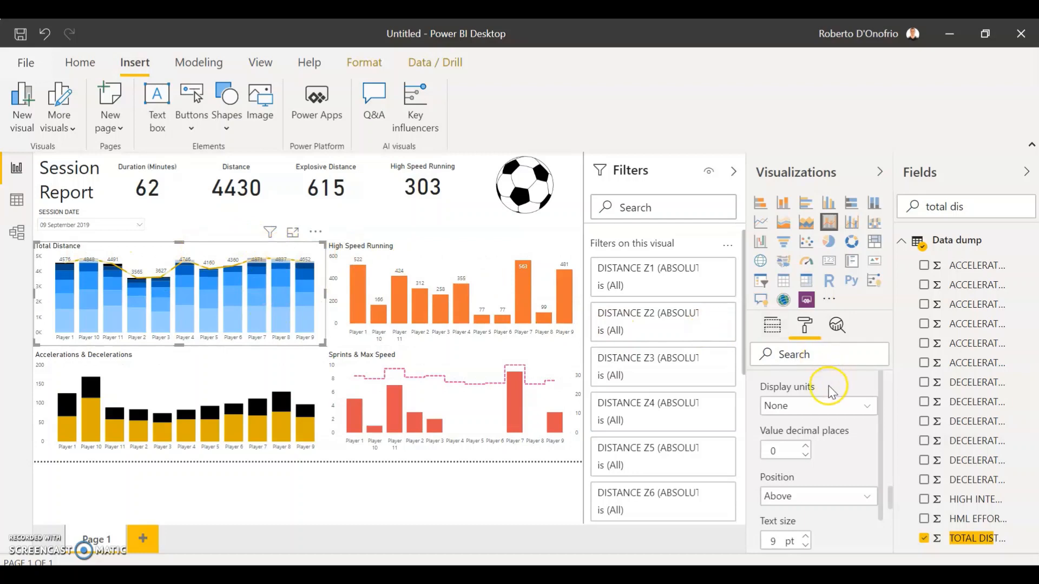
- Hide the TOTAL DISTANCE line in the Total Distance chart by setting its stroke width to 0
scroll(825, 395, "up", 10)
scroll(837, 438, "up", 10)
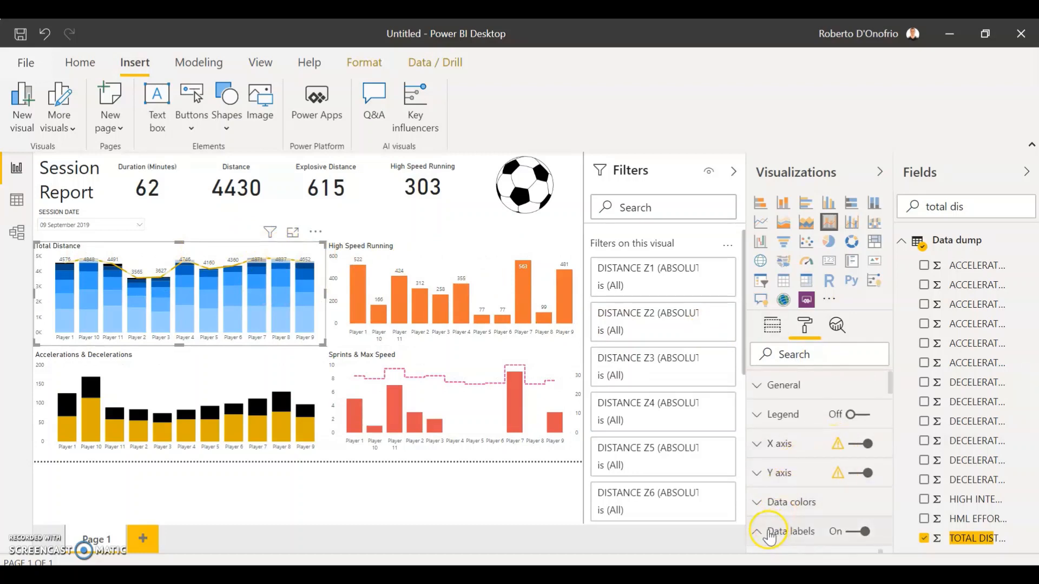
scroll(779, 460, "down", 5)
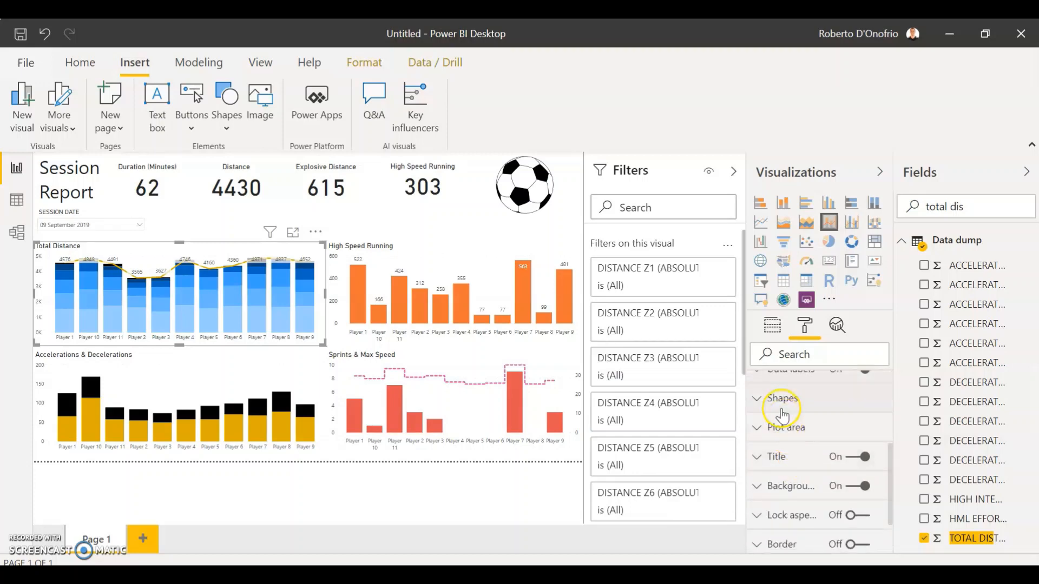
left_click(779, 401)
scroll(828, 464, "down", 3)
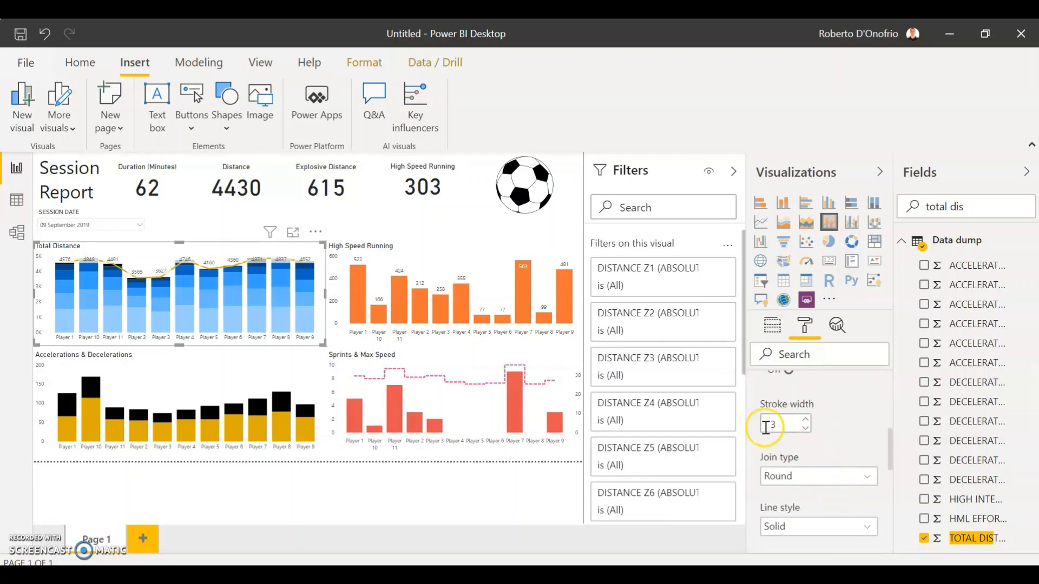
left_click(777, 425)
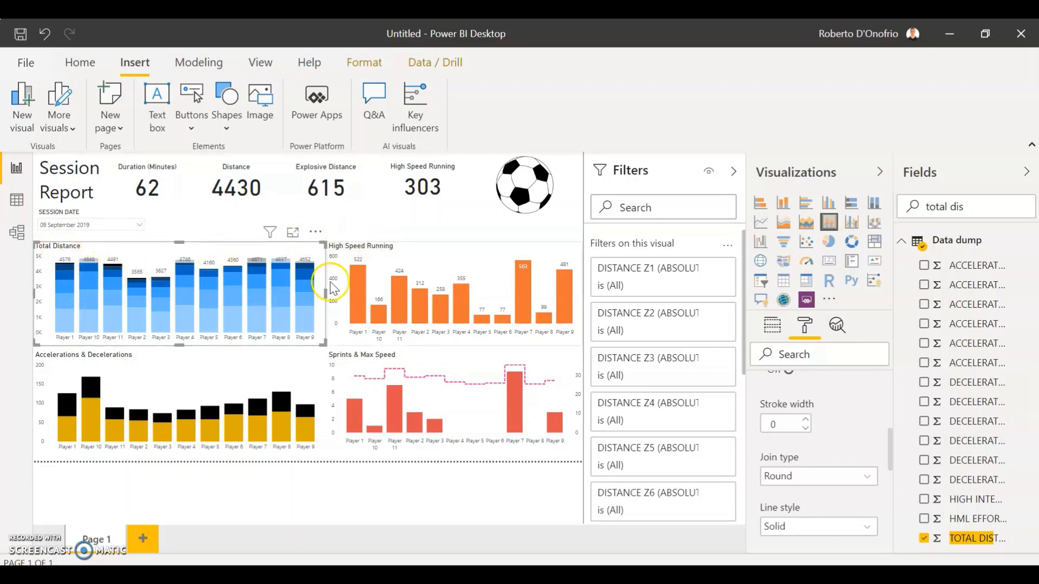
- Turn on data labels for the Accelerations & Decelerations chart
left_click(180, 364)
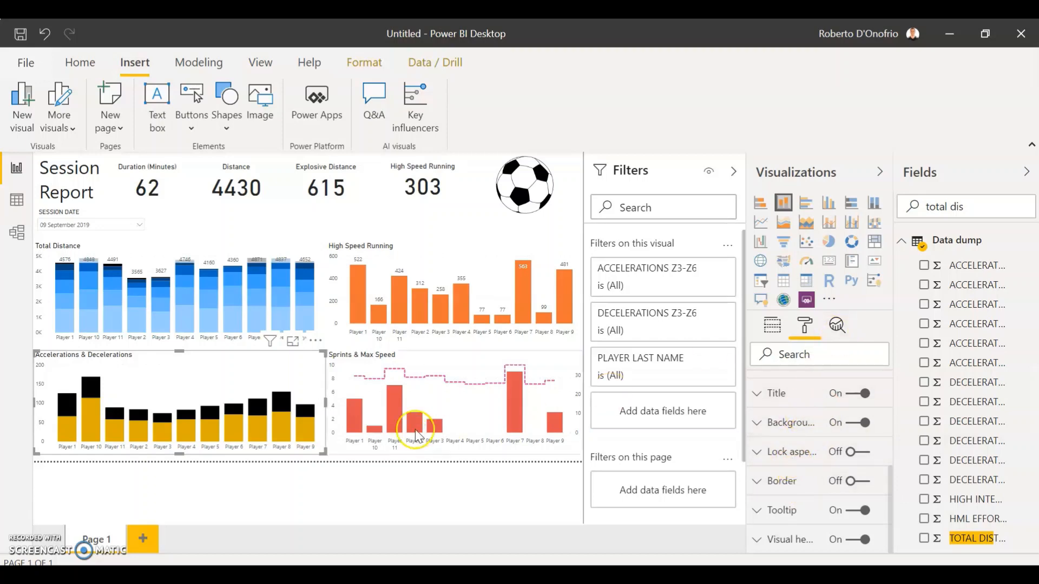
left_click(285, 365)
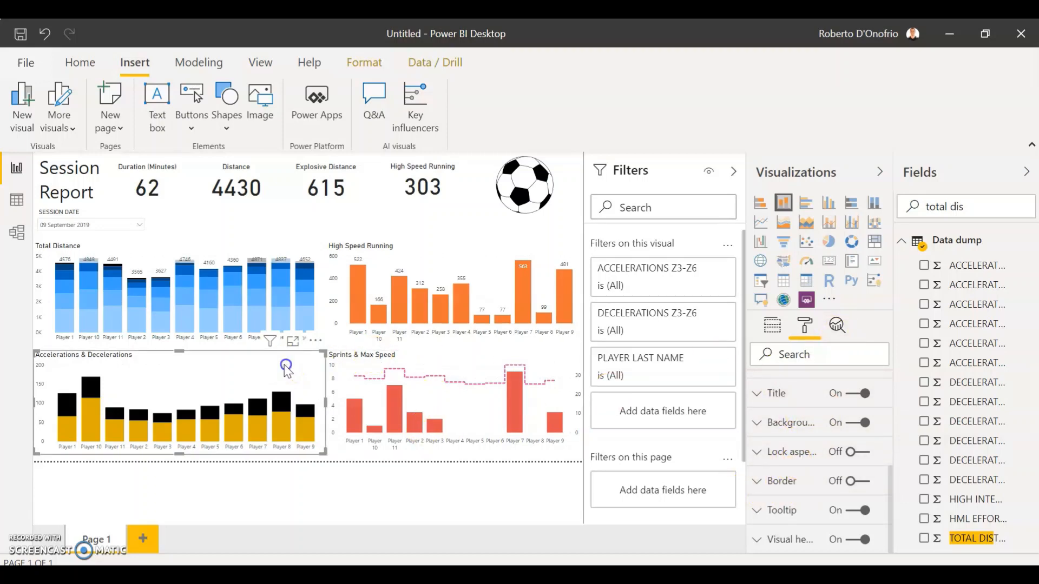
scroll(748, 431, "up", 5)
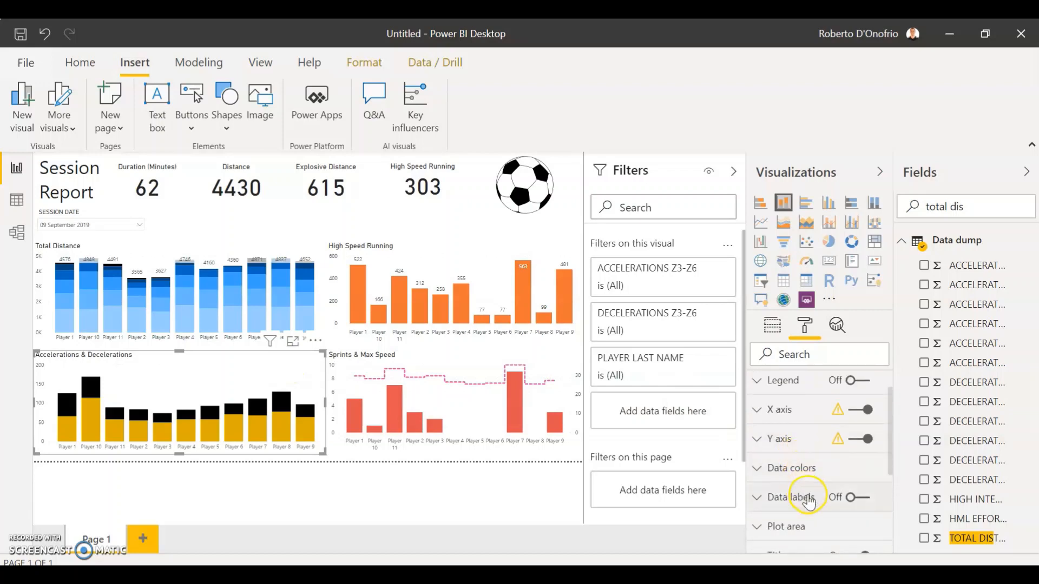
left_click(859, 498)
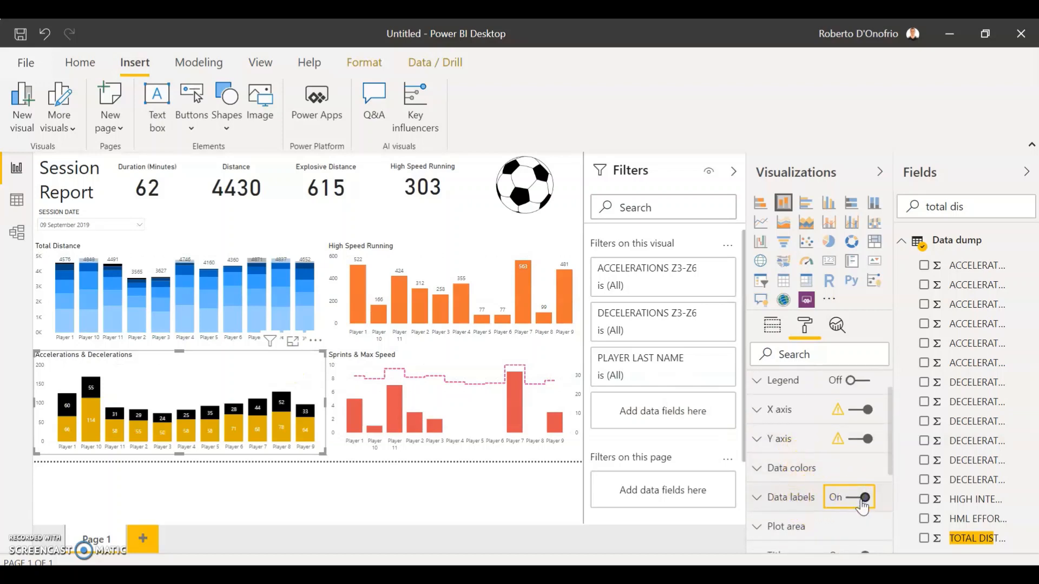
- Try a background behind the data labels of the Accelerations & Decelerations chart
scroll(835, 487, "down", 3)
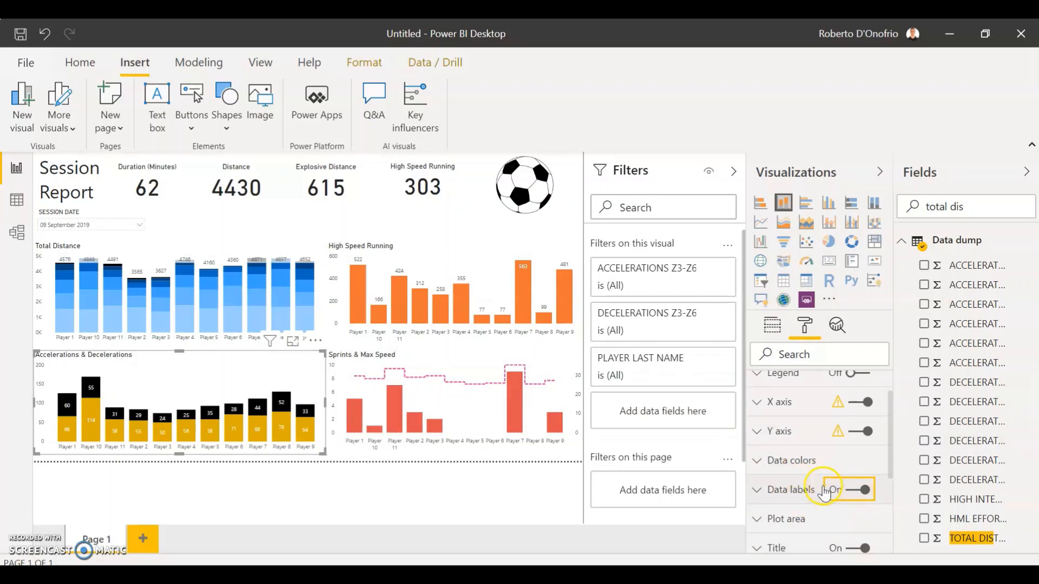
left_click(760, 421)
scroll(822, 471, "down", 2)
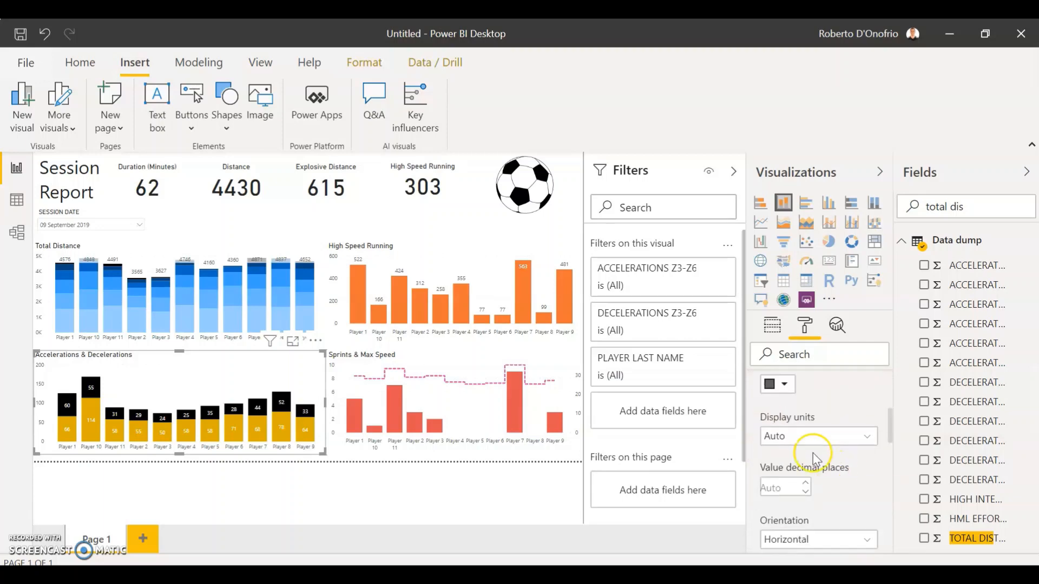
scroll(828, 404, "up", 1)
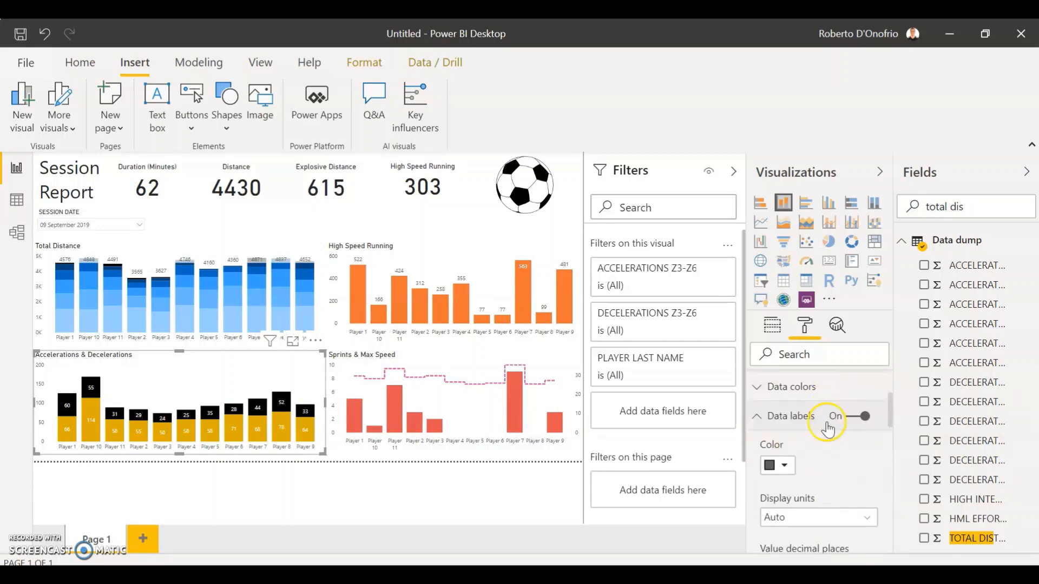
scroll(833, 449, "down", 1)
scroll(844, 444, "down", 10)
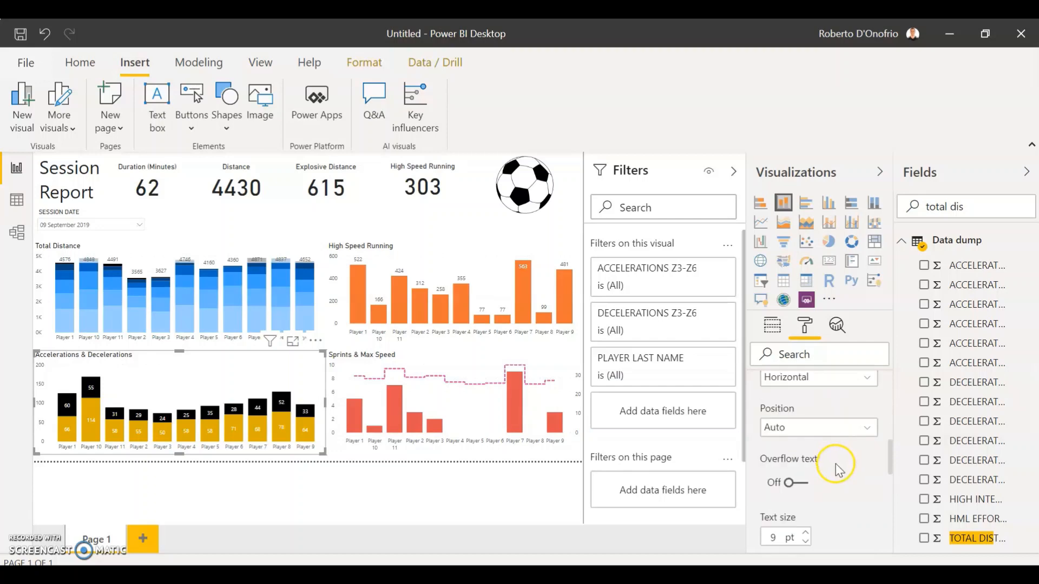
scroll(812, 476, "down", 3)
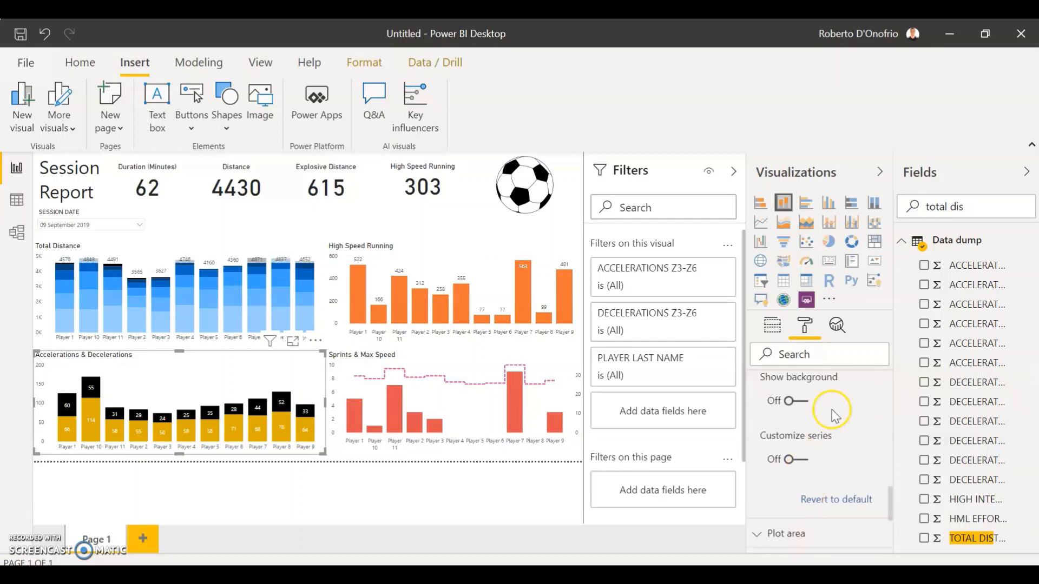
left_click(791, 402)
left_click(795, 402)
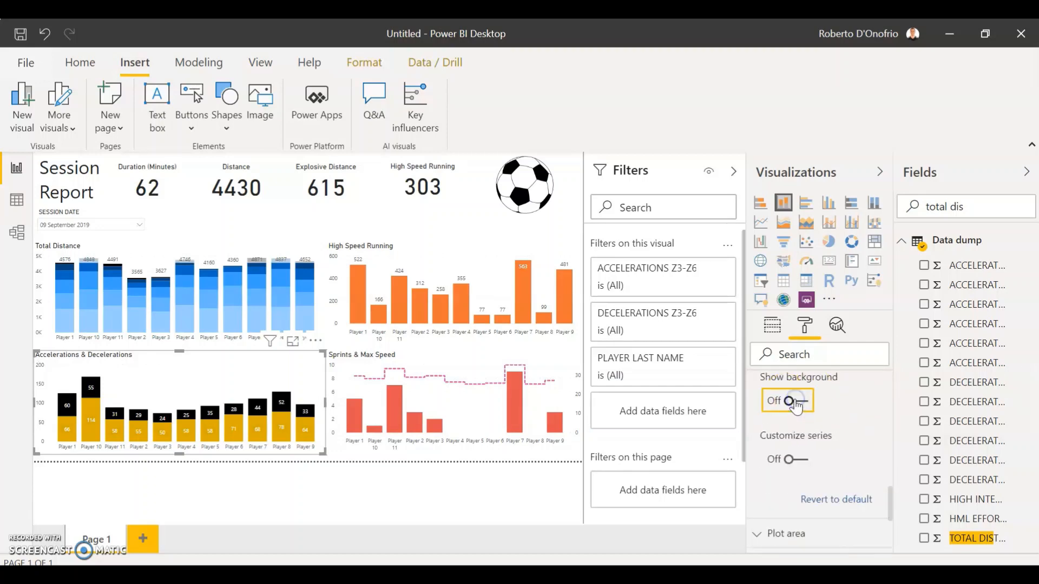
scroll(818, 454, "up", 6)
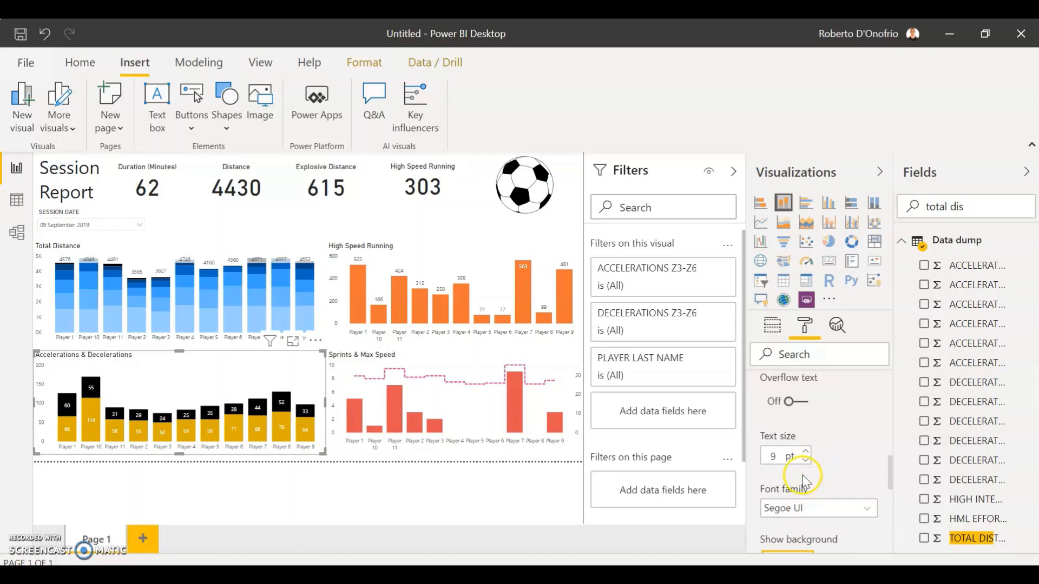
scroll(834, 455, "up", 8)
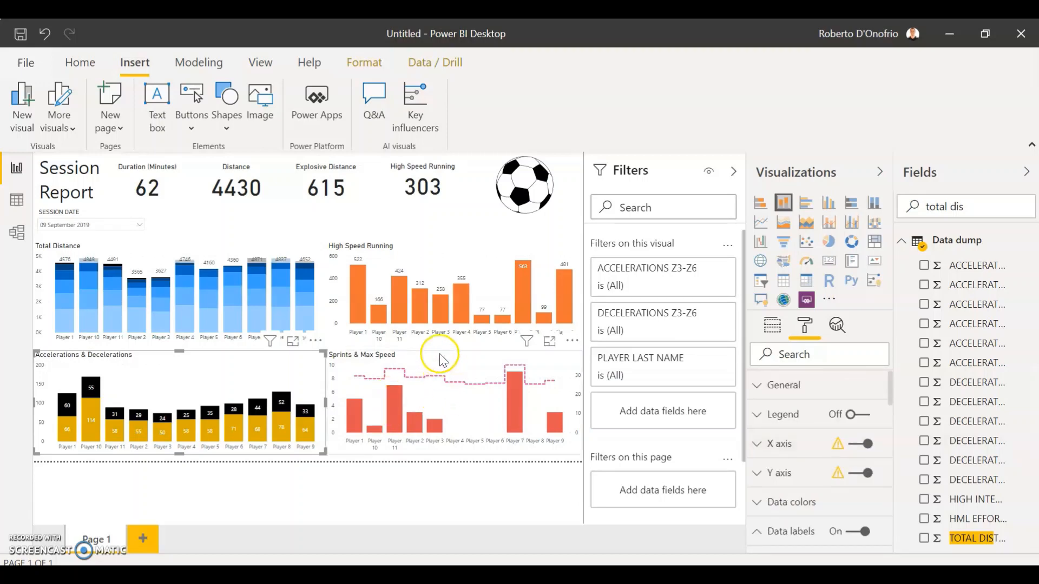
- Turn on data labels for the Sprints & Max Speed chart and deselect the chart
left_click(440, 356)
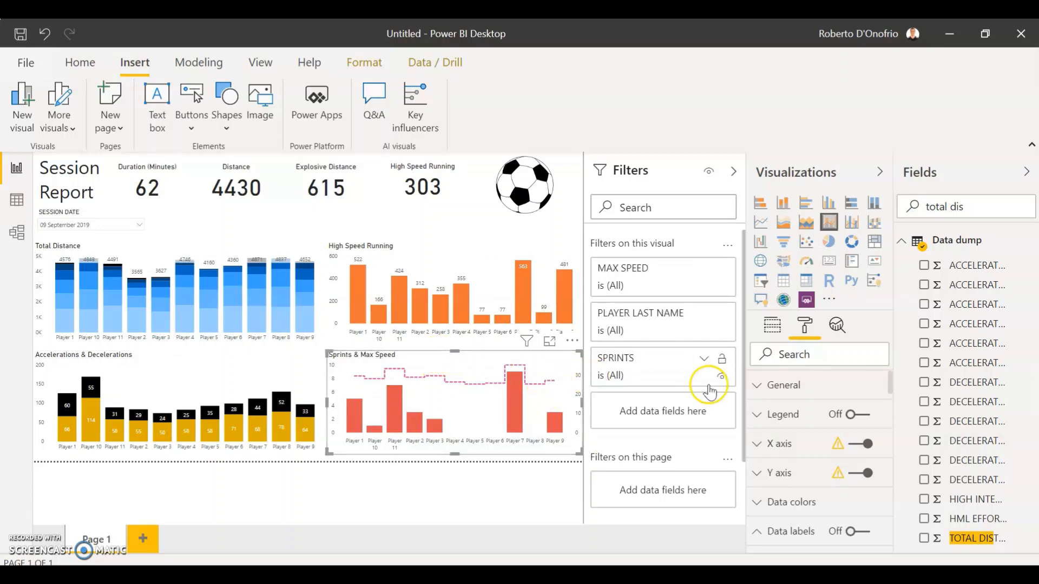
scroll(833, 460, "down", 2)
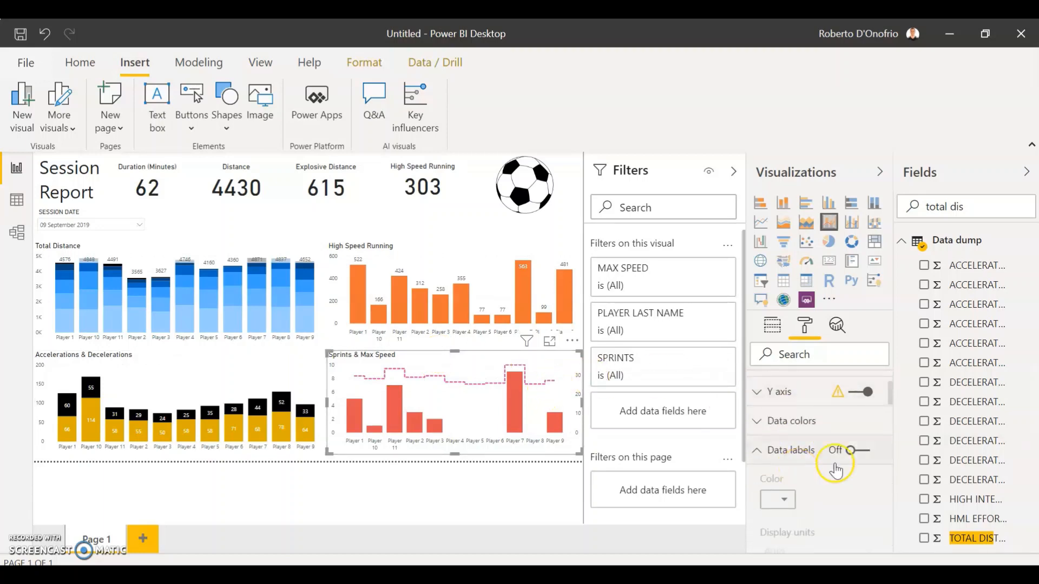
left_click(853, 452)
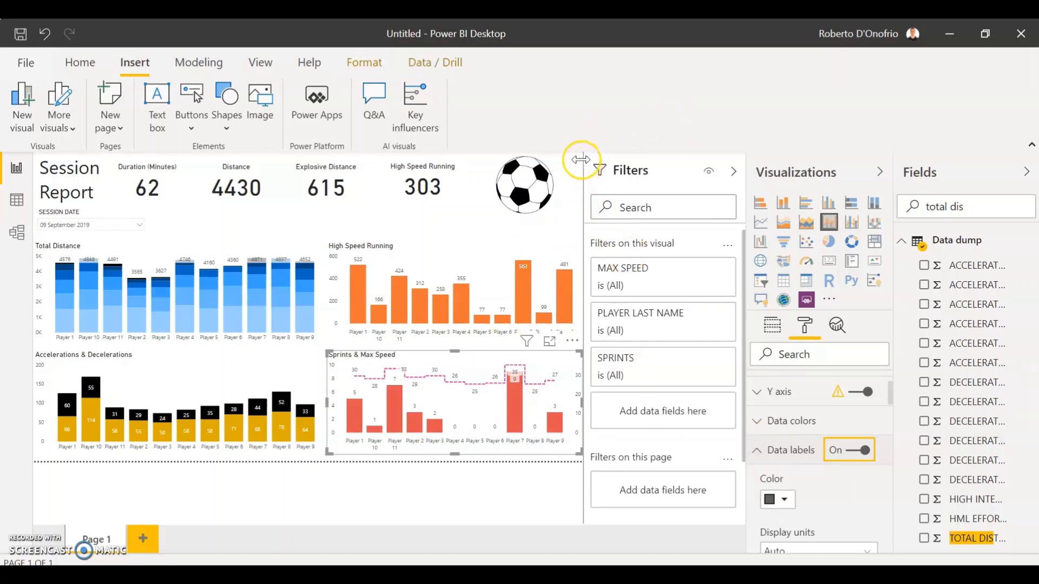
left_click(513, 106)
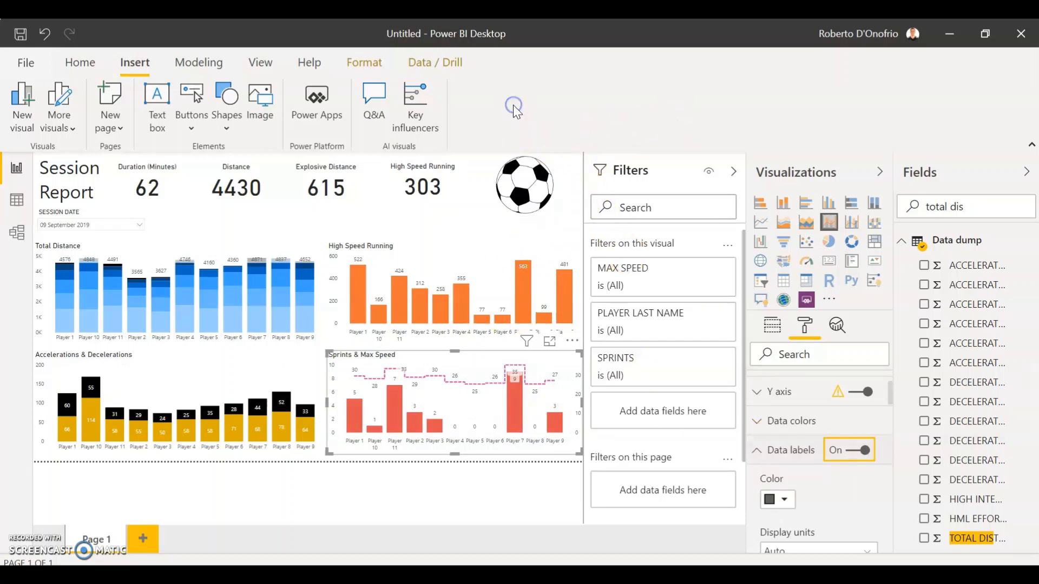
left_click(332, 491)
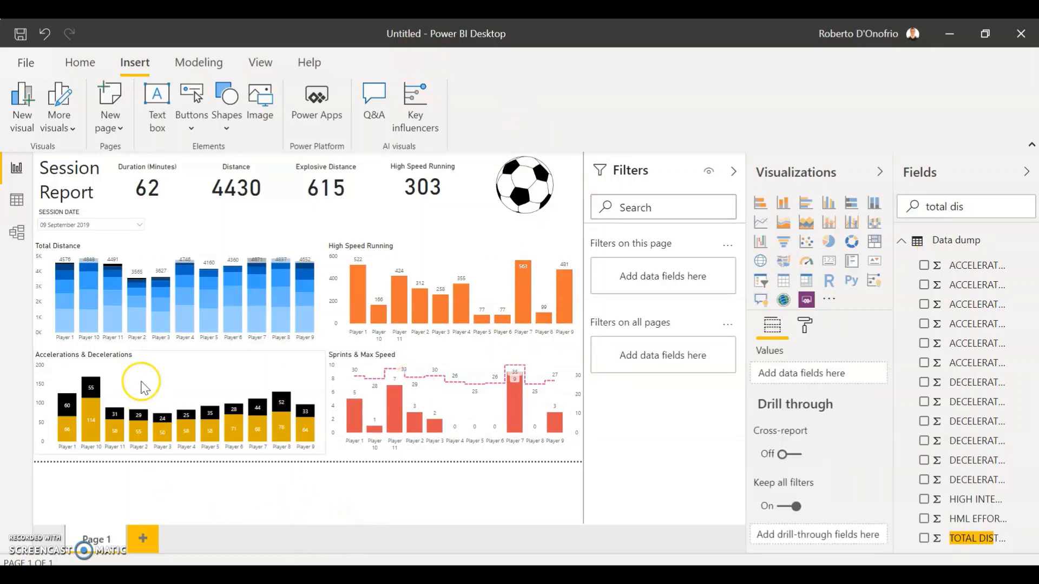
- Highlight Player 1 and Player 10 in turn across the report from the Total Distance chart, and clear the highlight
left_click(63, 340)
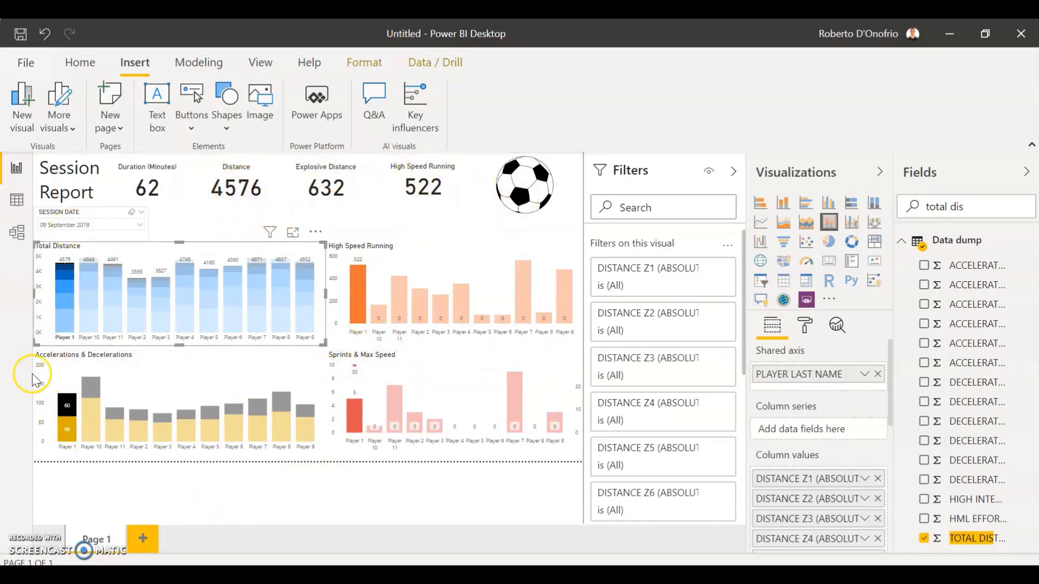
left_click(89, 338)
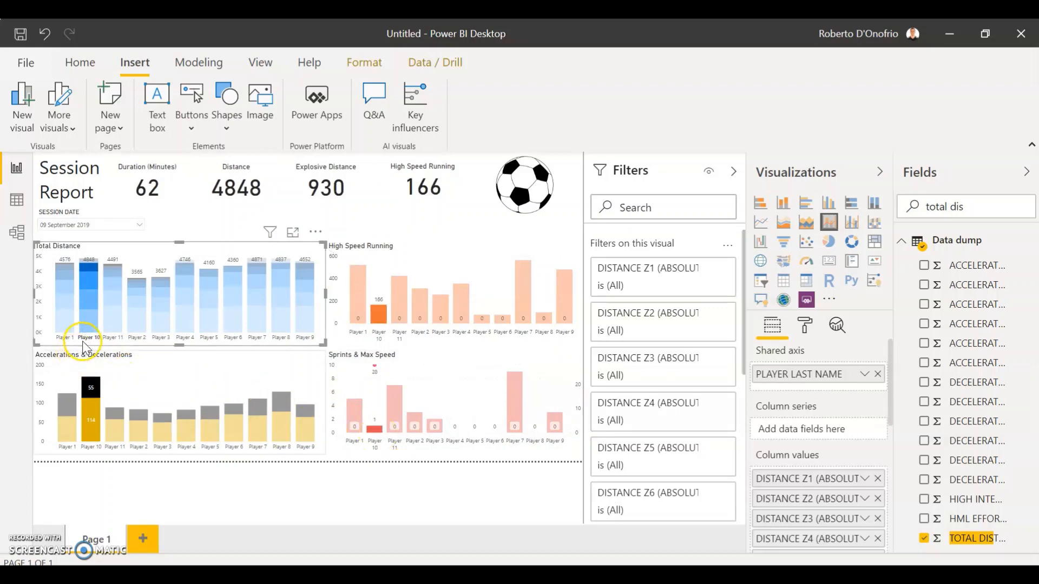
left_click(87, 338)
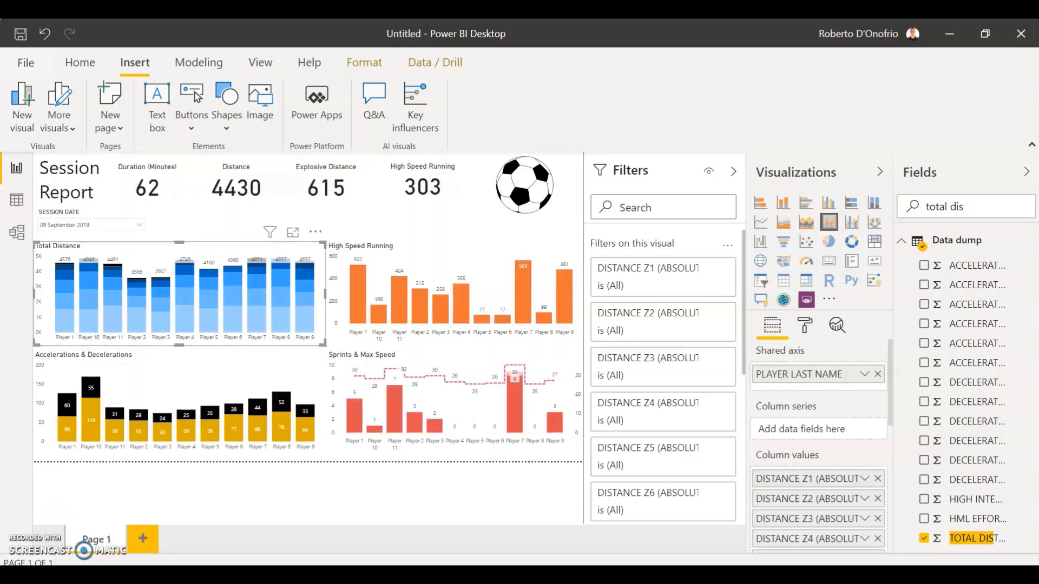
left_click(533, 495)
- Switch to the Data workbook in Excel, widen the DRILL TITLE column and examine its entries in rows 2 to 10
mouse_move(540, 575)
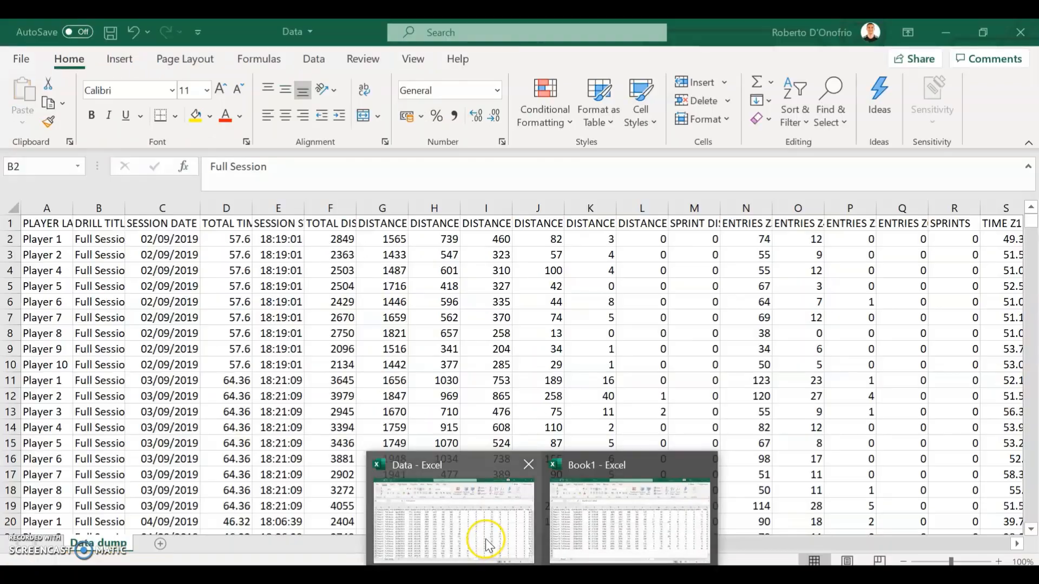
left_click(485, 539)
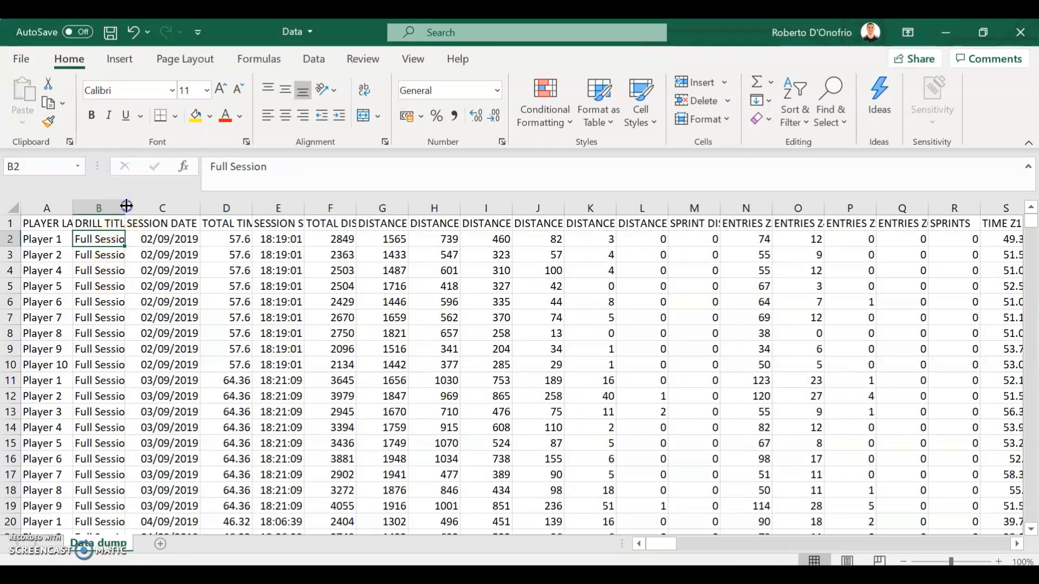
left_click_drag(125, 207, 143, 201)
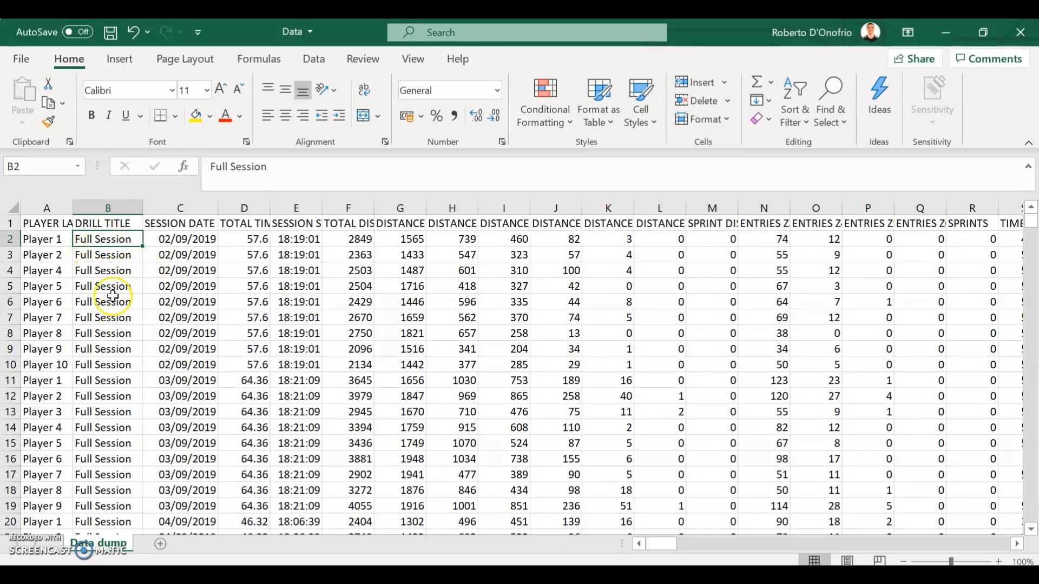
left_click_drag(109, 366, 105, 241)
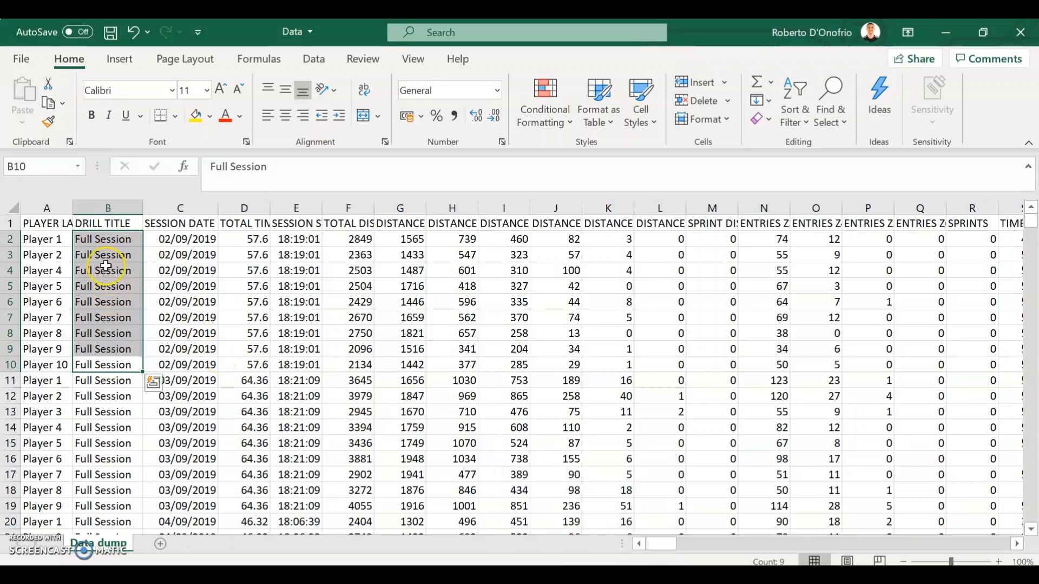
- Switch to Power BI, add DRILL TITLE as a page-level filter limited to Full Session, and collapse the filter settings
left_click(433, 576)
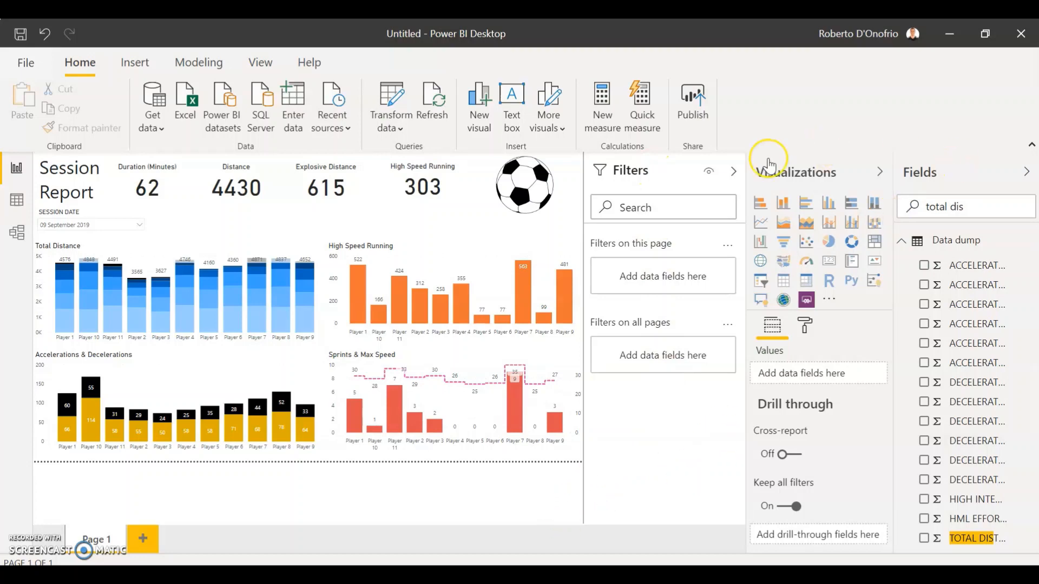
left_click_drag(988, 207, 908, 215)
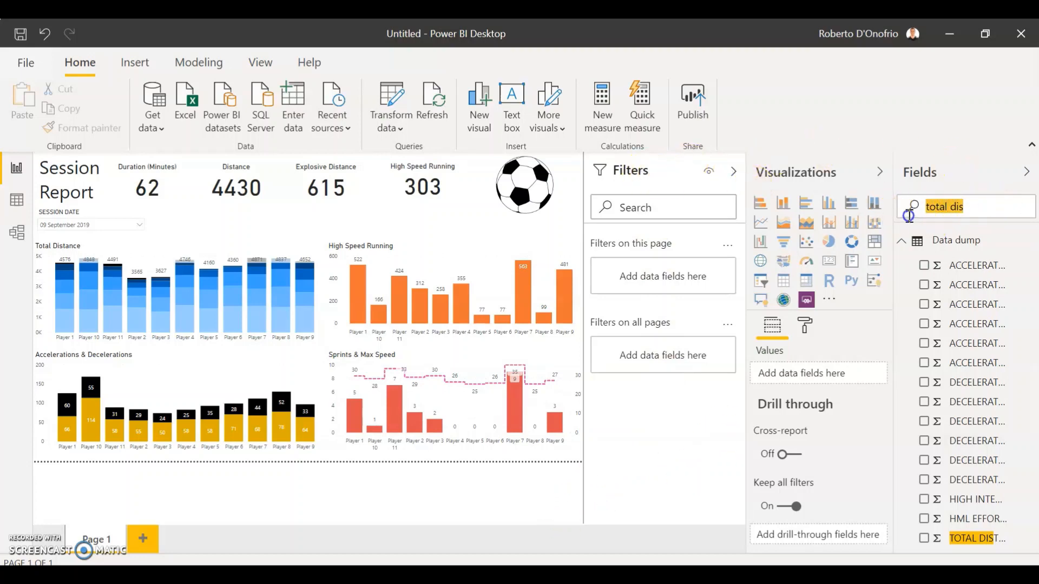
type("drill tit")
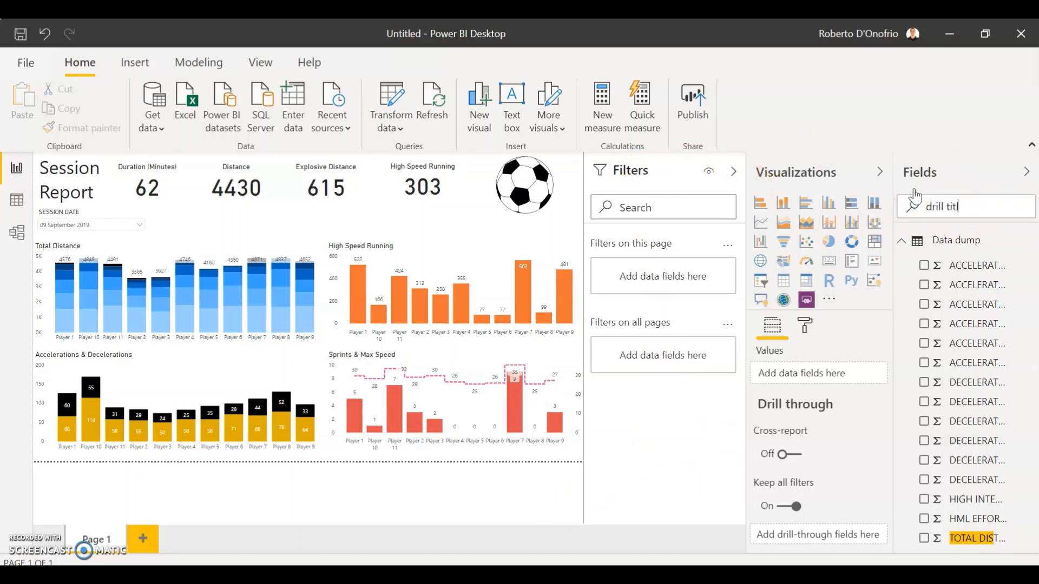
type("le")
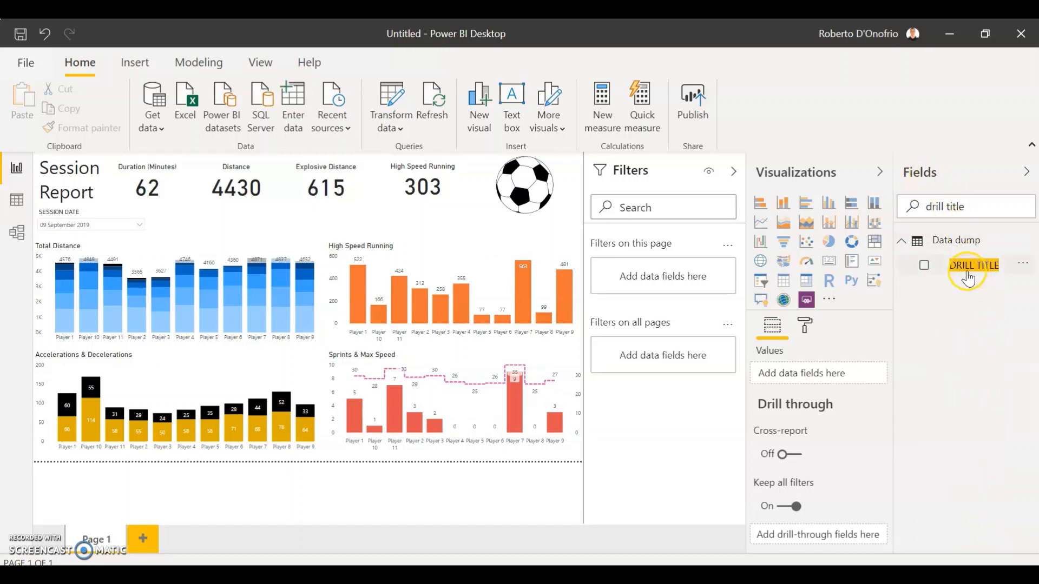
left_click_drag(966, 277, 657, 276)
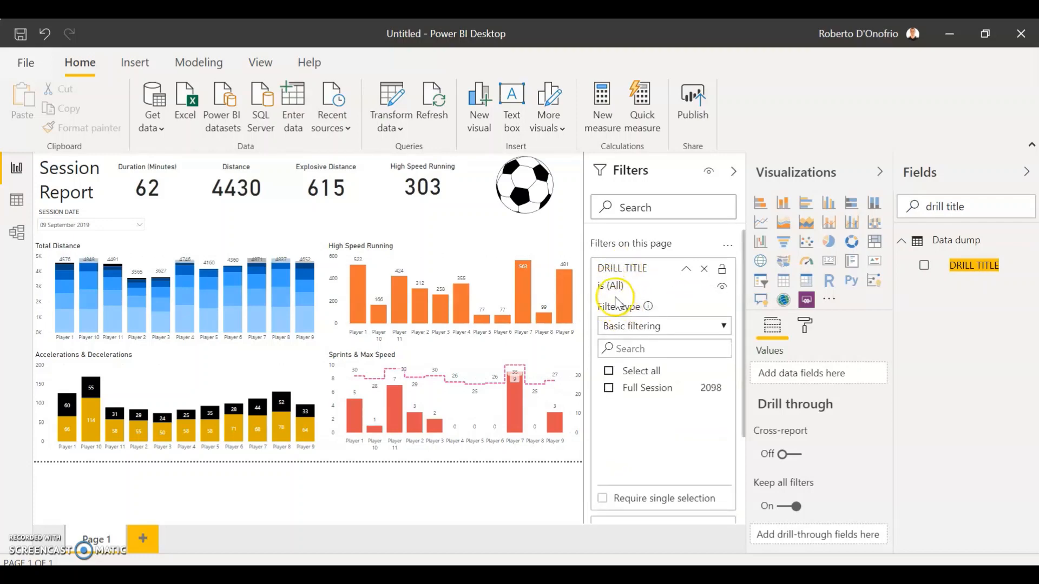
left_click(609, 390)
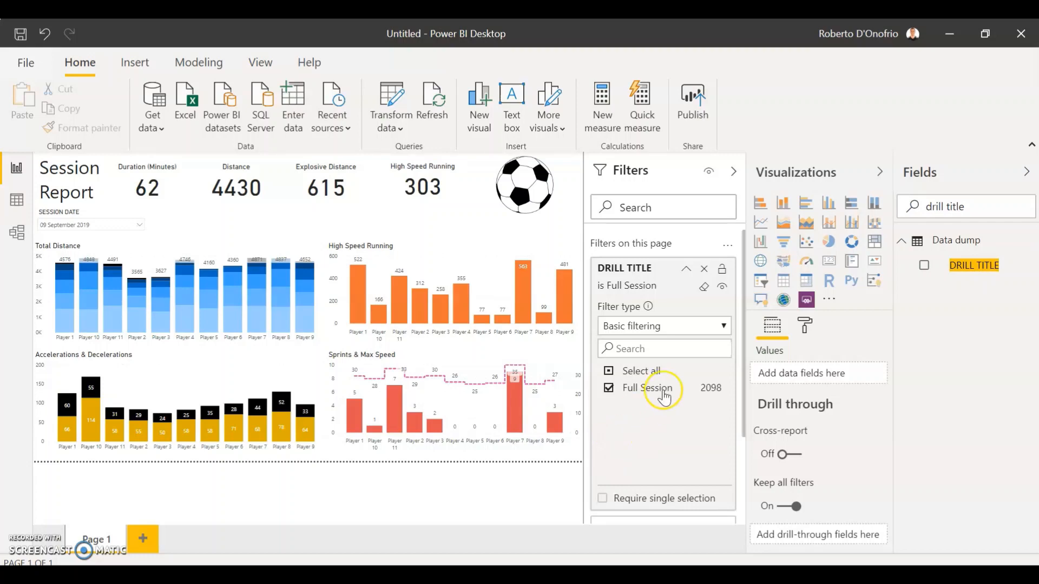
left_click(737, 173)
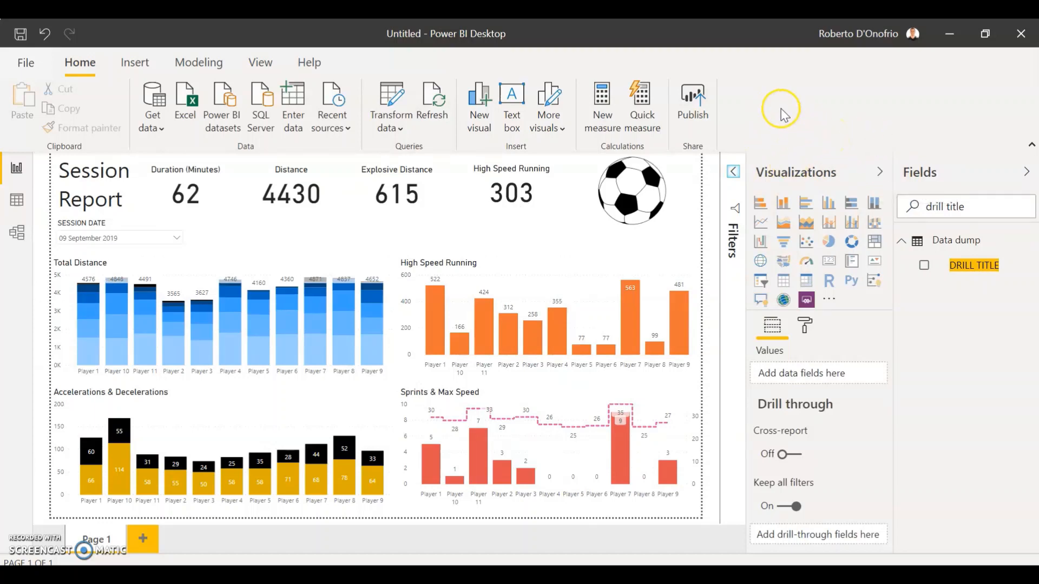
- Change the SESSION DATE slicer to 10 September 2019 and then to 11 September 2019, and close its date list
left_click(134, 238)
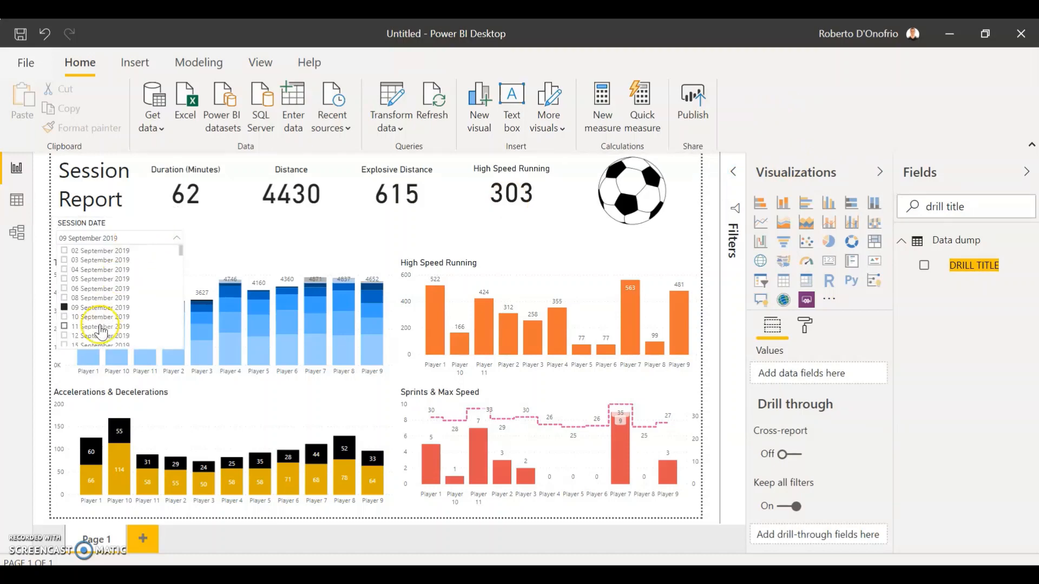
left_click(95, 317)
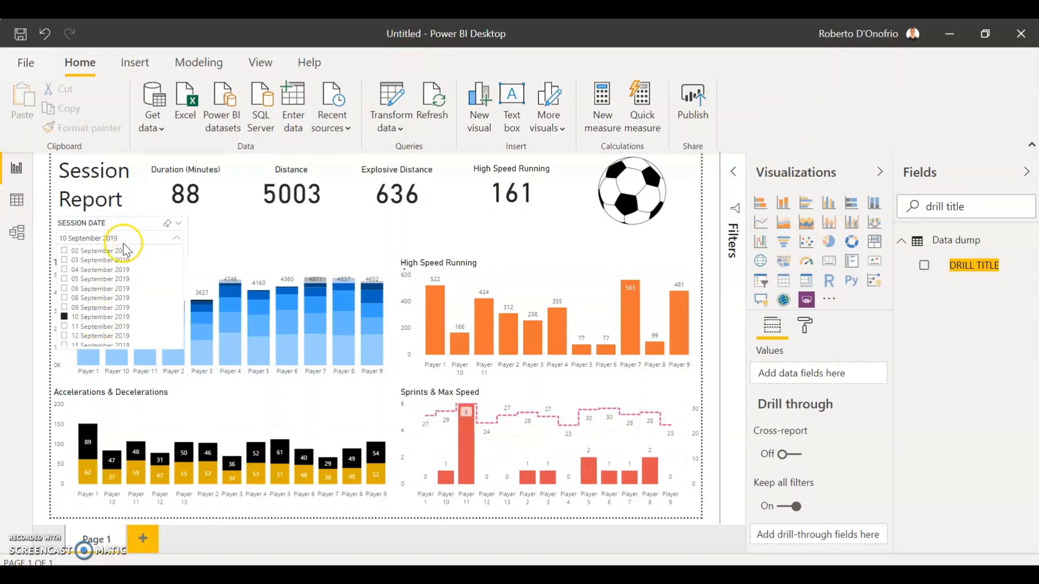
left_click(99, 328)
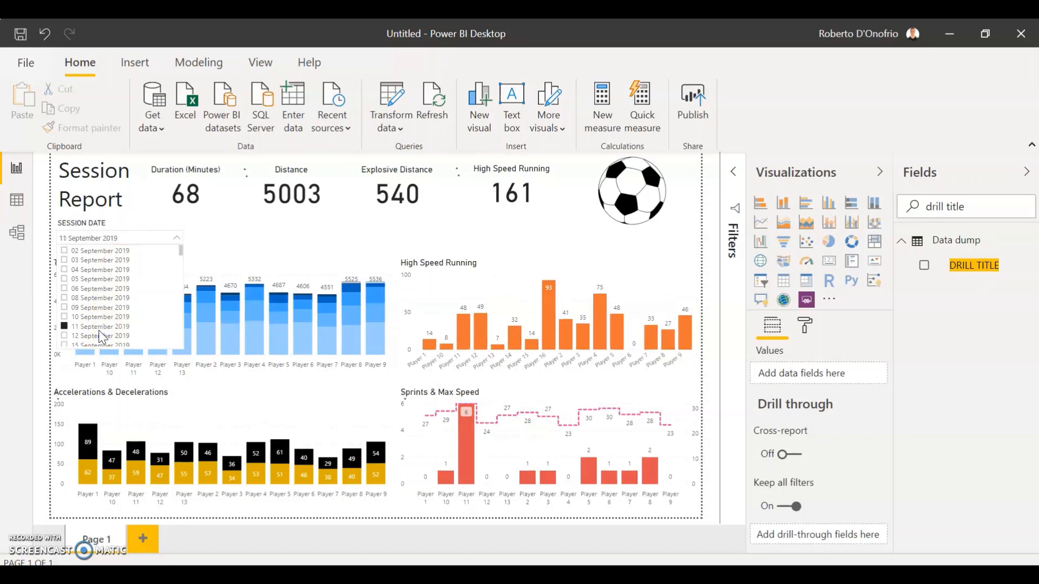
left_click(132, 240)
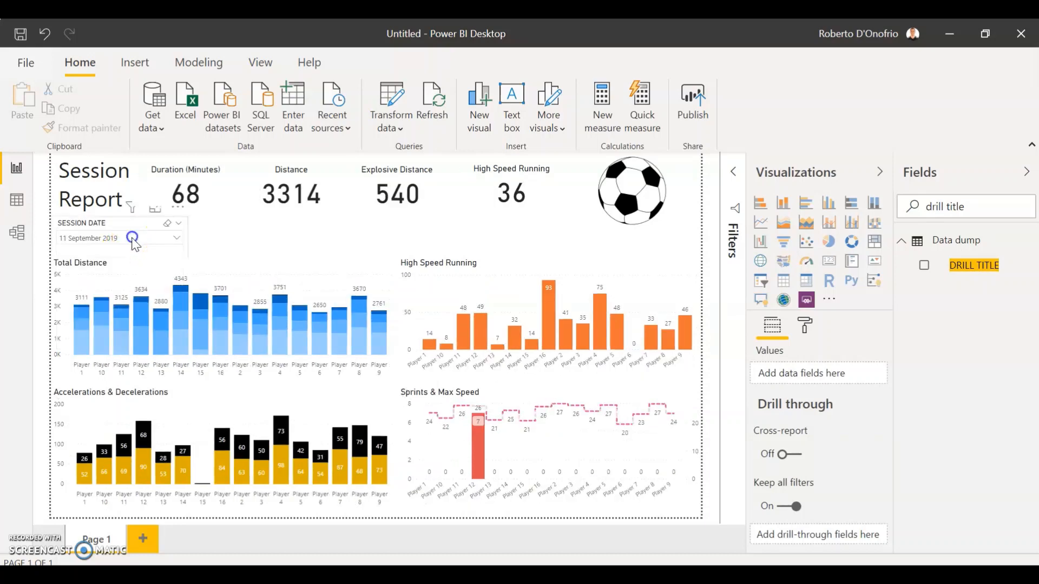
left_click(767, 125)
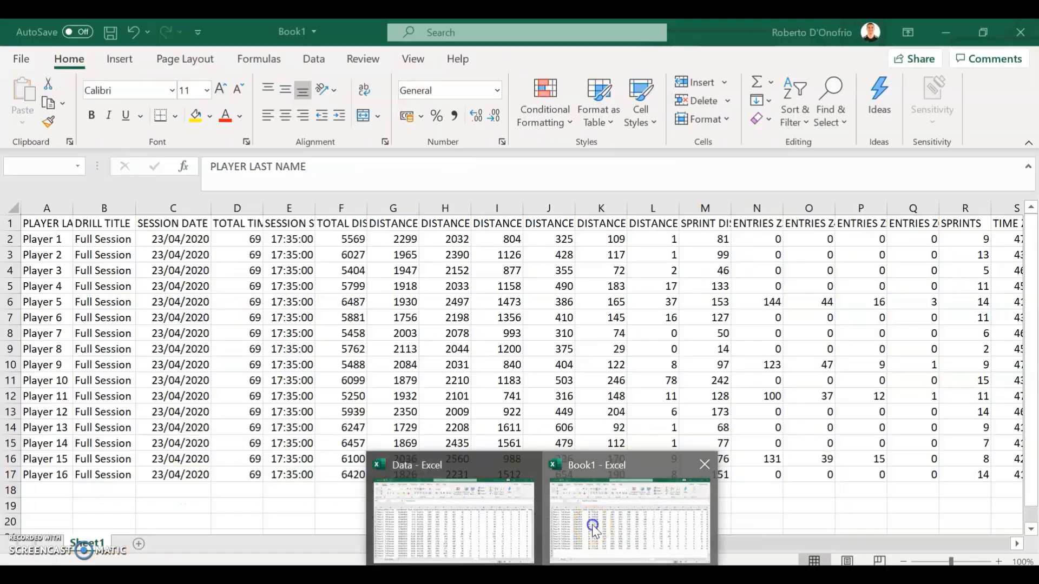
- Switch to the Book1 workbook in Excel and copy all player data from A2 through HN17, excluding the header row
left_click(597, 527)
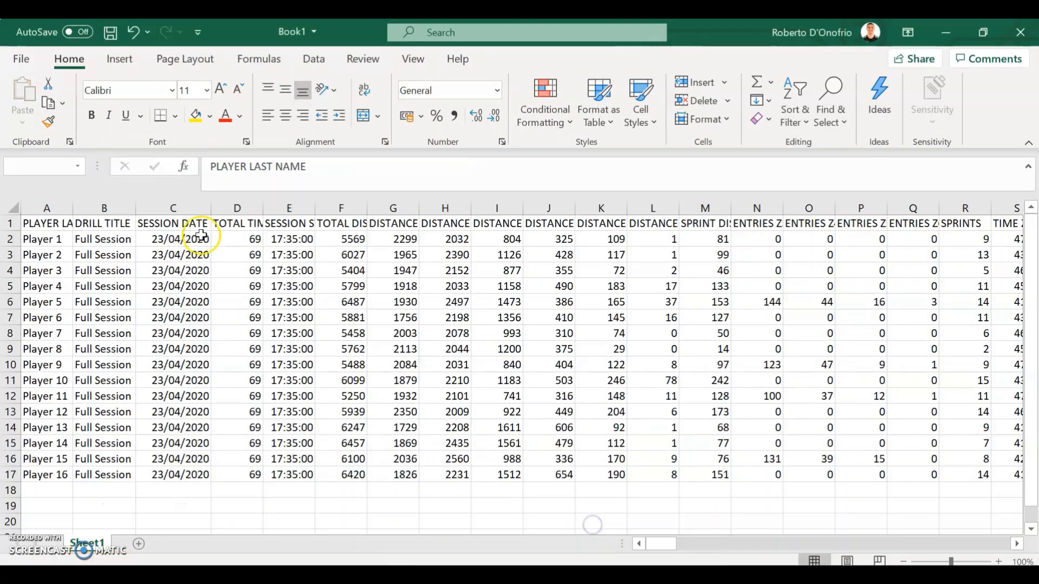
left_click(71, 233)
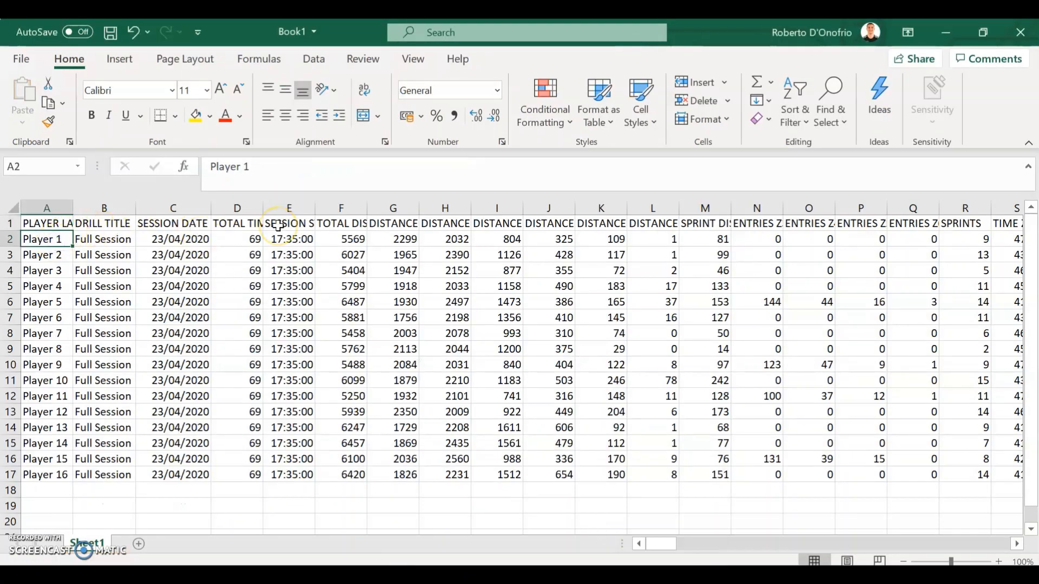
key("ctrl+shift+Down")
key("ctrl+shift+Right")
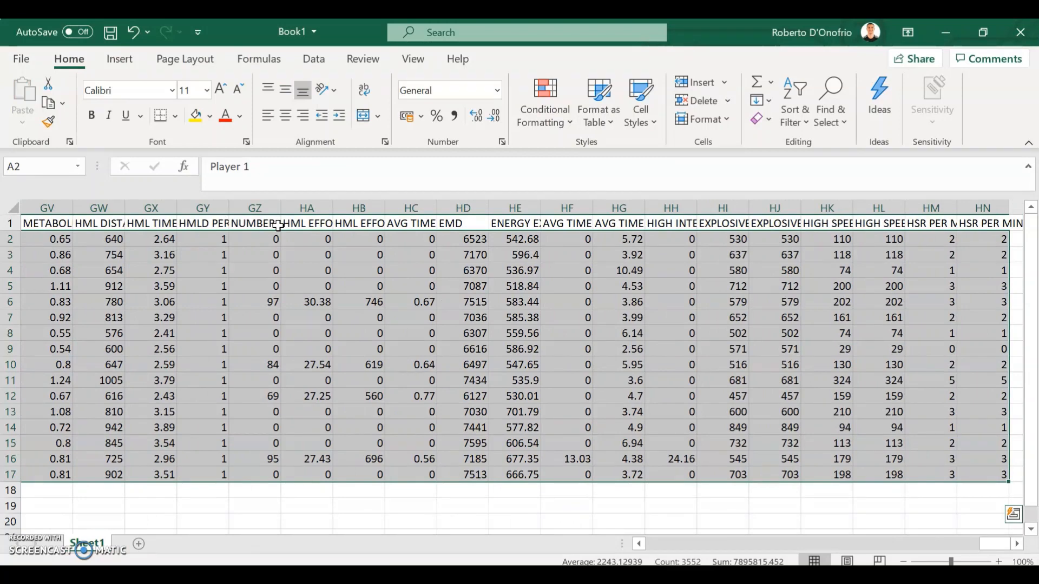
key("ctrl+c")
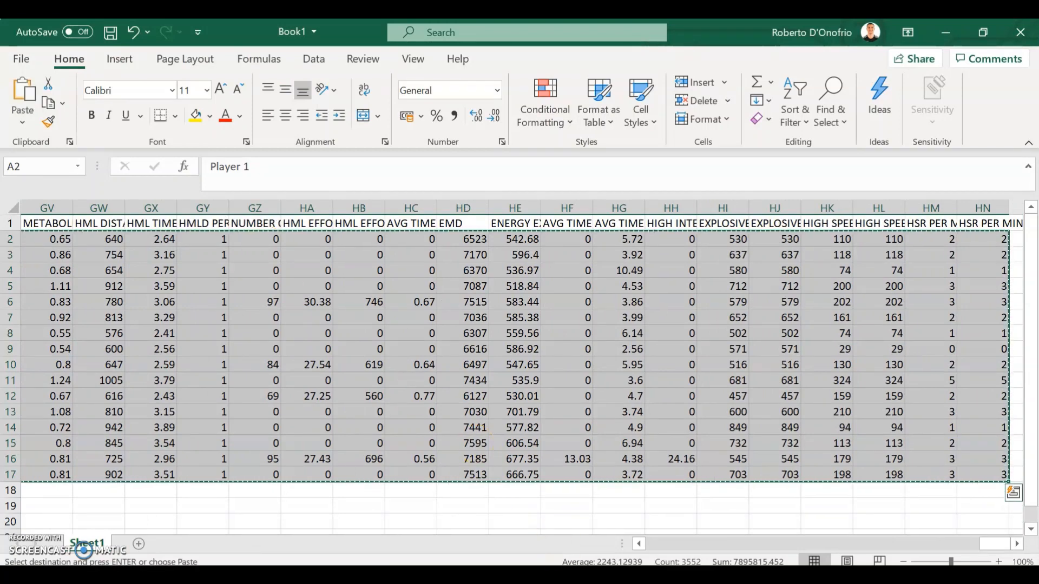
- Switch to the Data workbook and paste the copied session rows into the first empty row of Data dump, starting at A2084
mouse_move(541, 574)
left_click(480, 527)
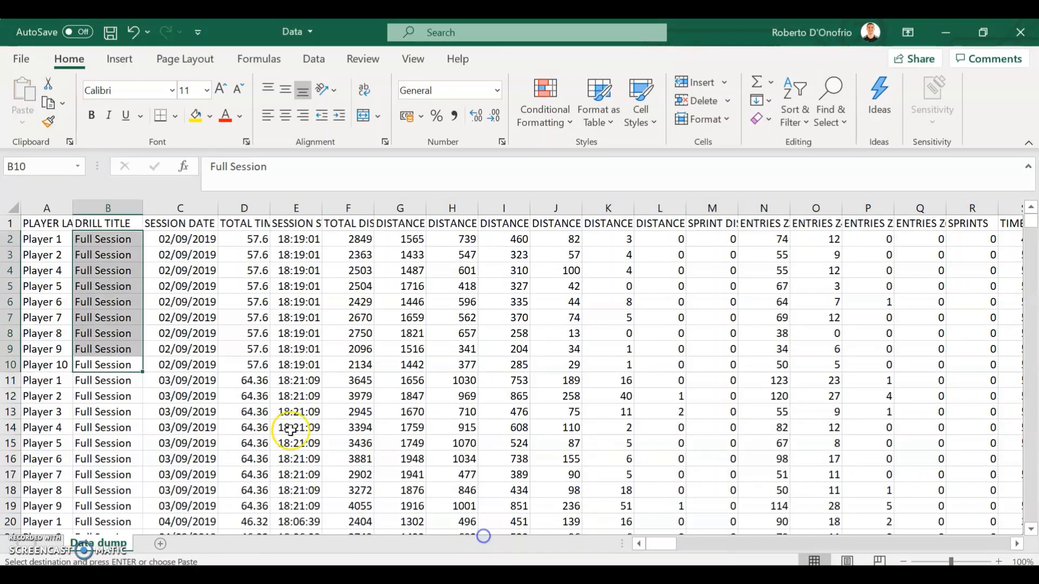
left_click(106, 410)
key("ctrl+Down")
key("Left")
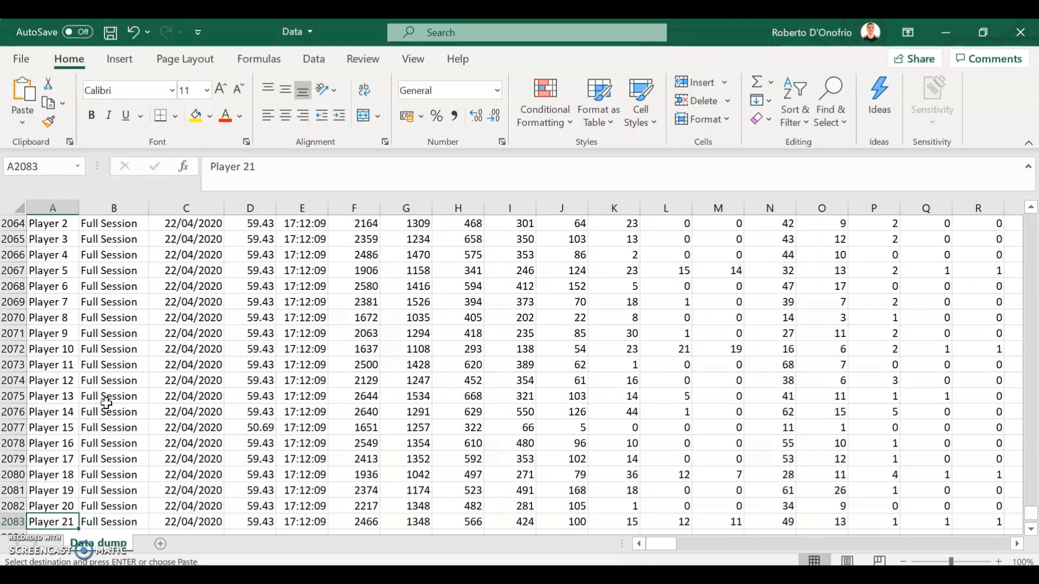
key("Down")
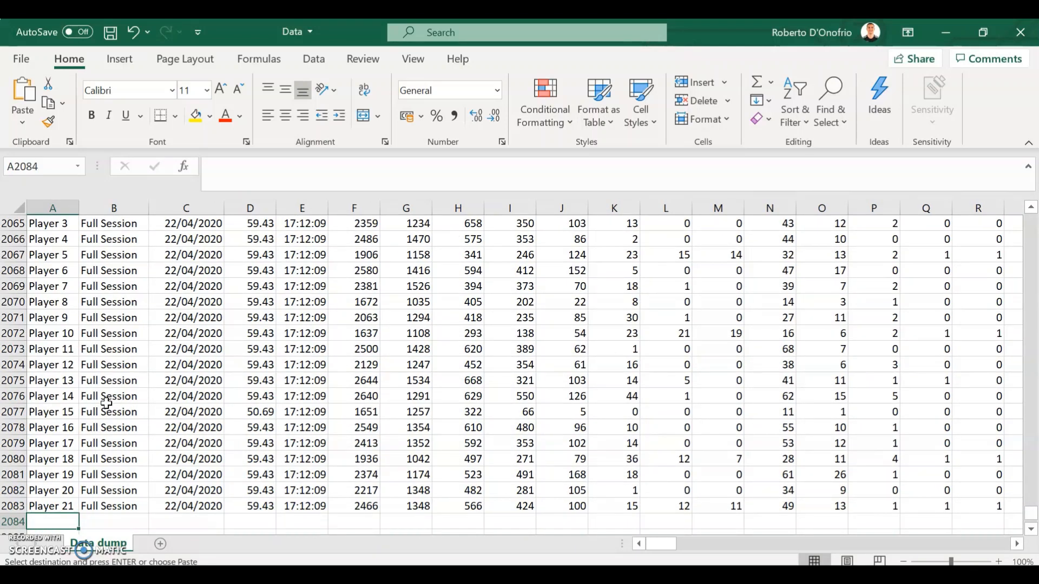
key("ctrl+v")
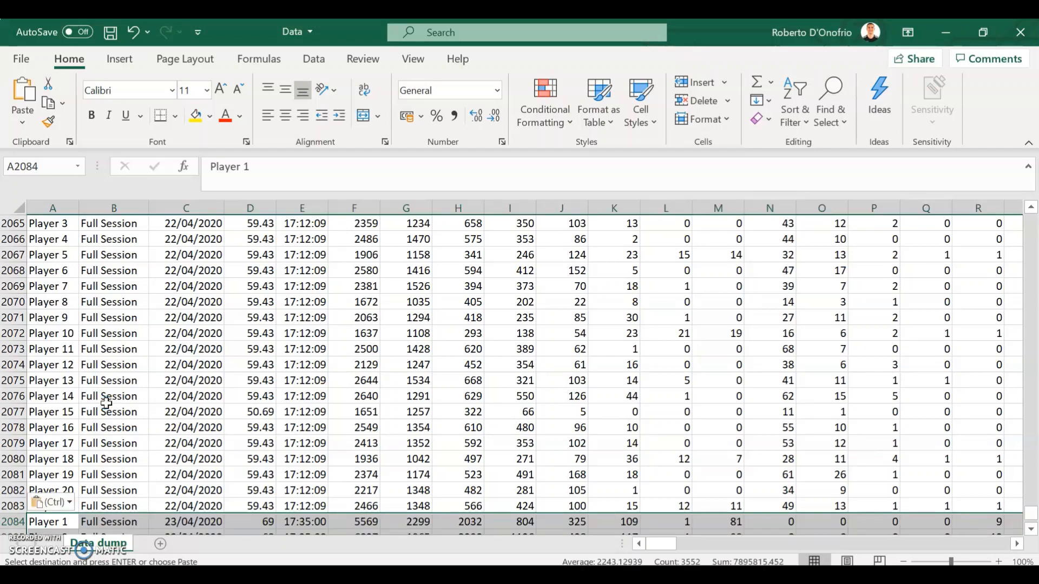
- Check the pasted rows down to the last record in row 2099 and save the Data workbook
key("Right")
key("ctrl+Down")
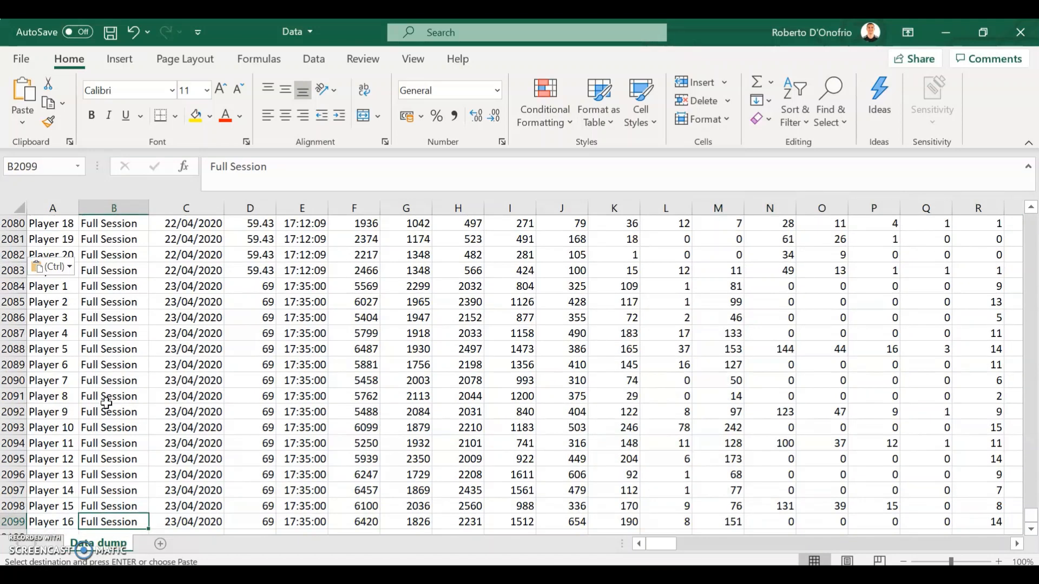
left_click(111, 32)
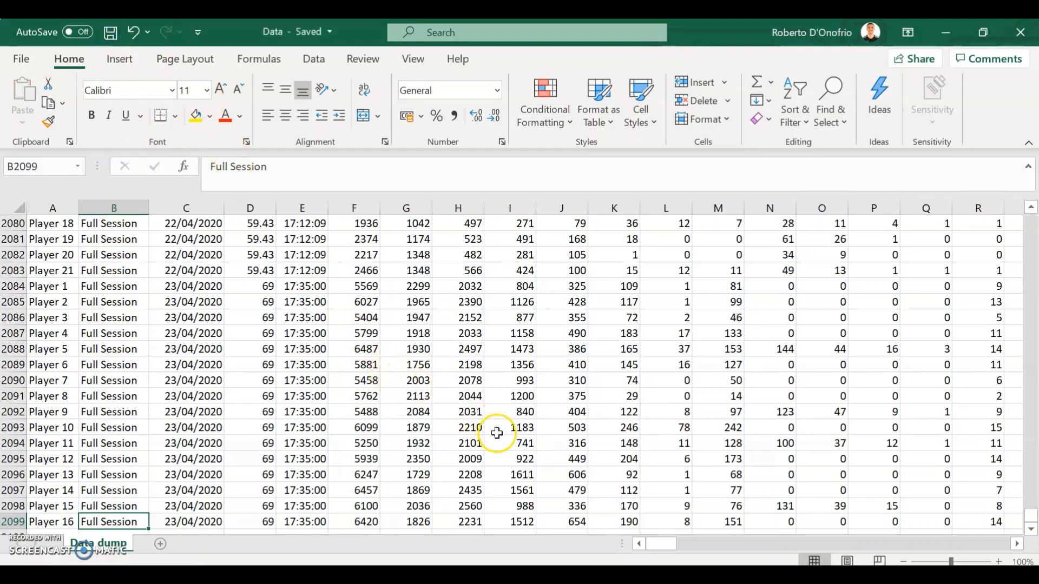
- Switch to Power BI, refresh the report data, and set the SESSION DATE slicer to 23 April 2020
left_click(545, 575)
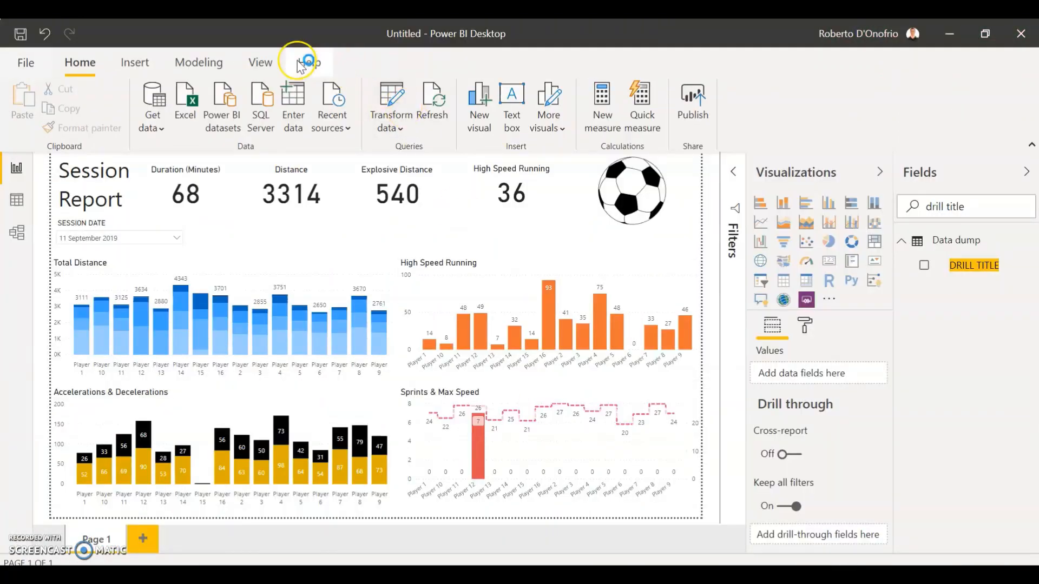
left_click(432, 119)
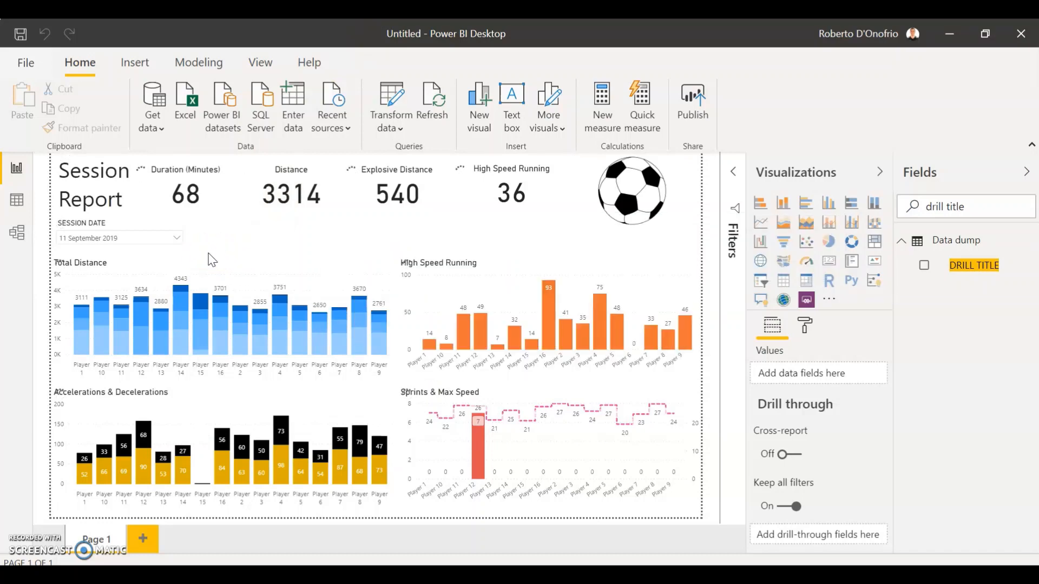
left_click(177, 240)
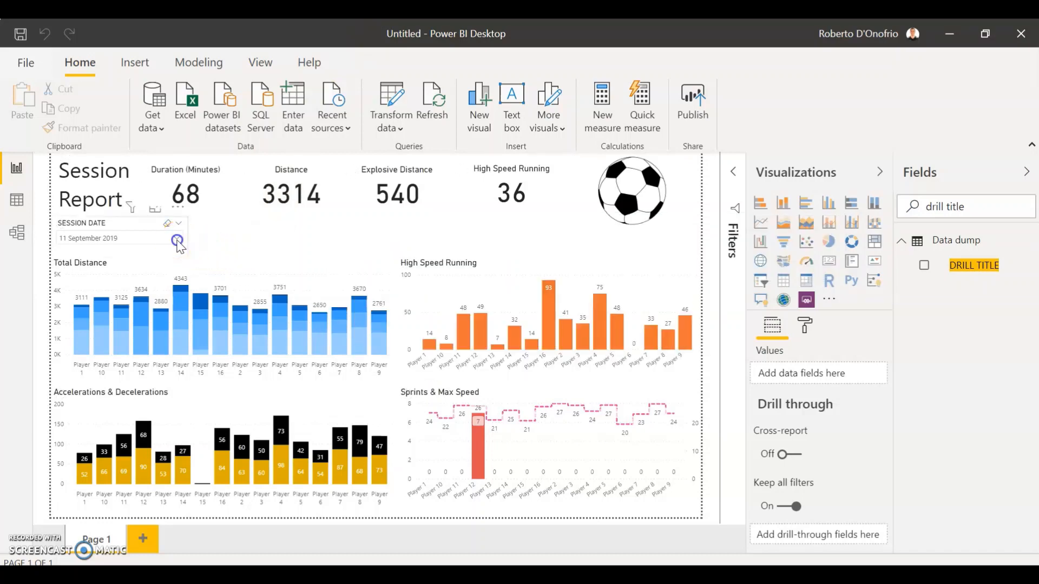
scroll(117, 297, "down", 3)
scroll(116, 297, "down", 10)
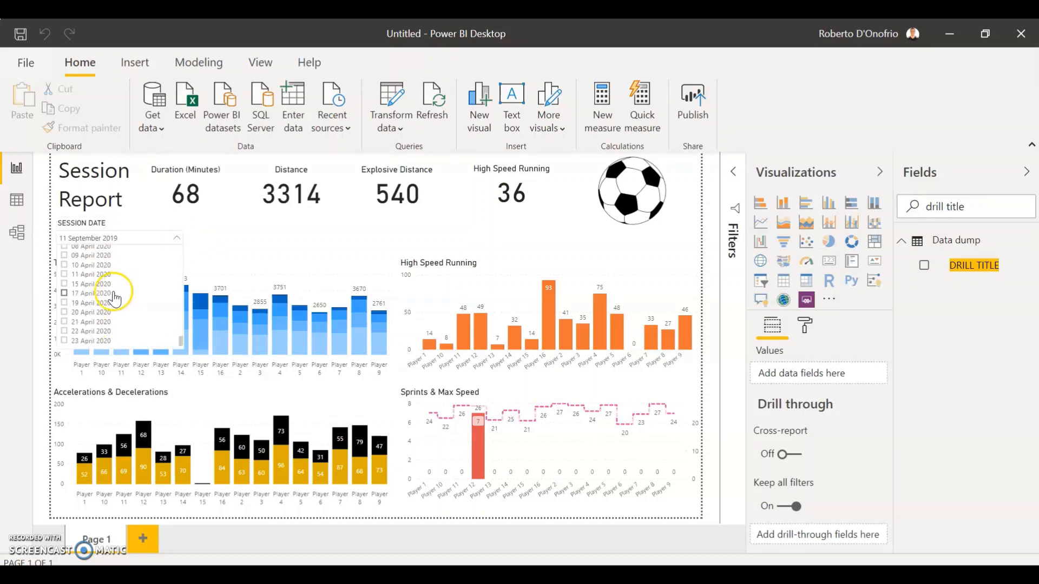
left_click(84, 342)
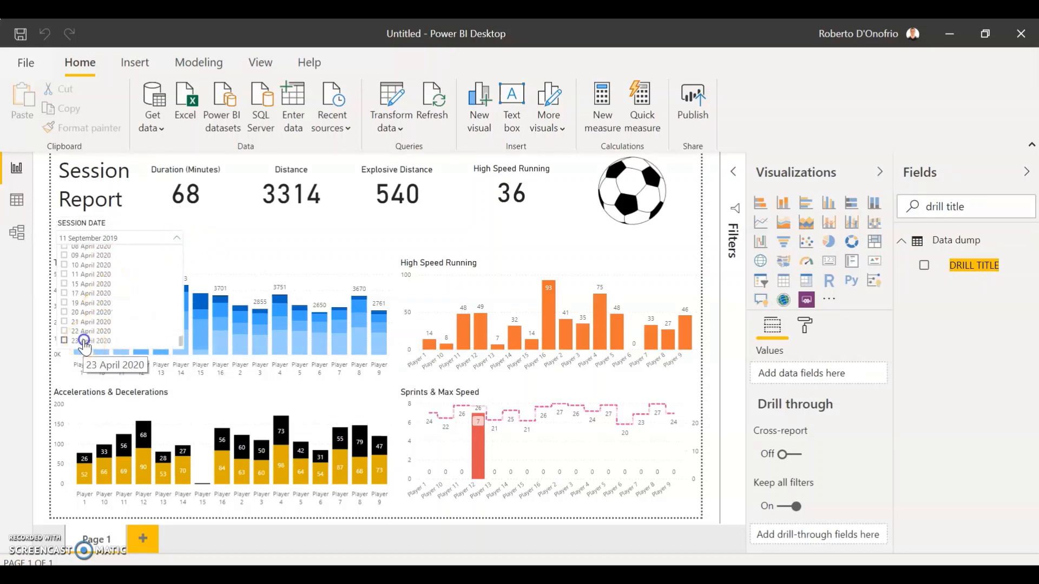
left_click(158, 238)
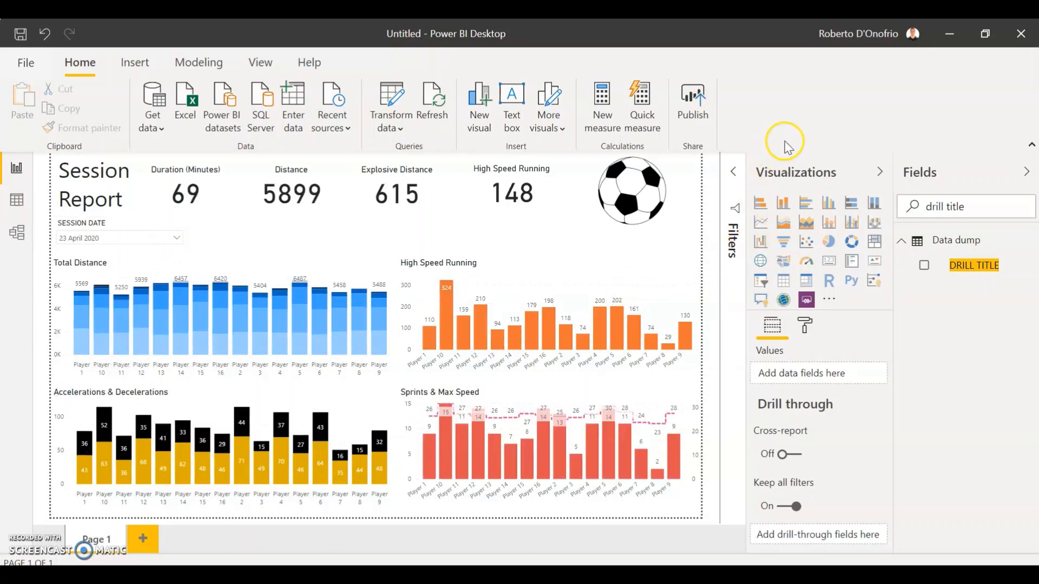